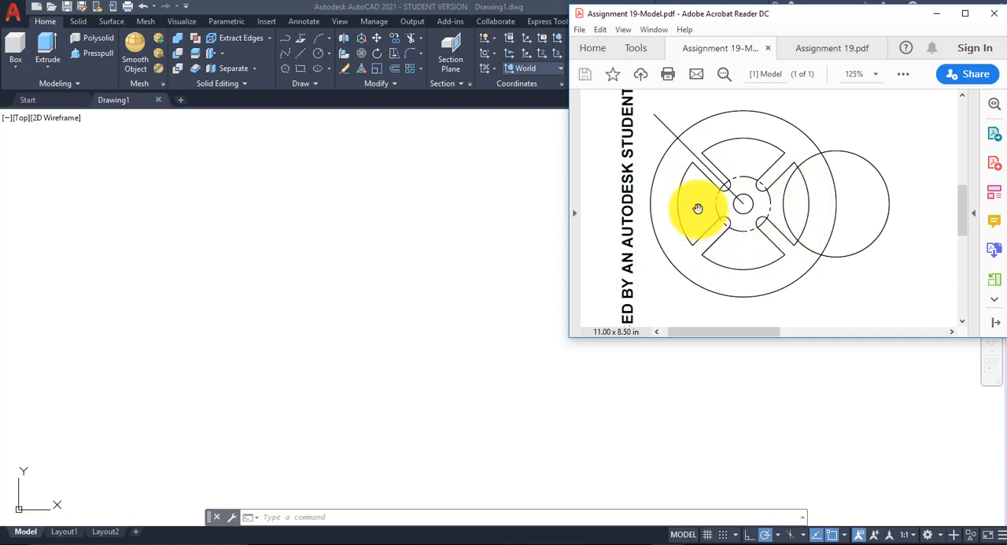
Step: View the Assignment 19.pdf drawing, return to AutoCAD and select the 3D Modeling workspace
left_click(836, 50)
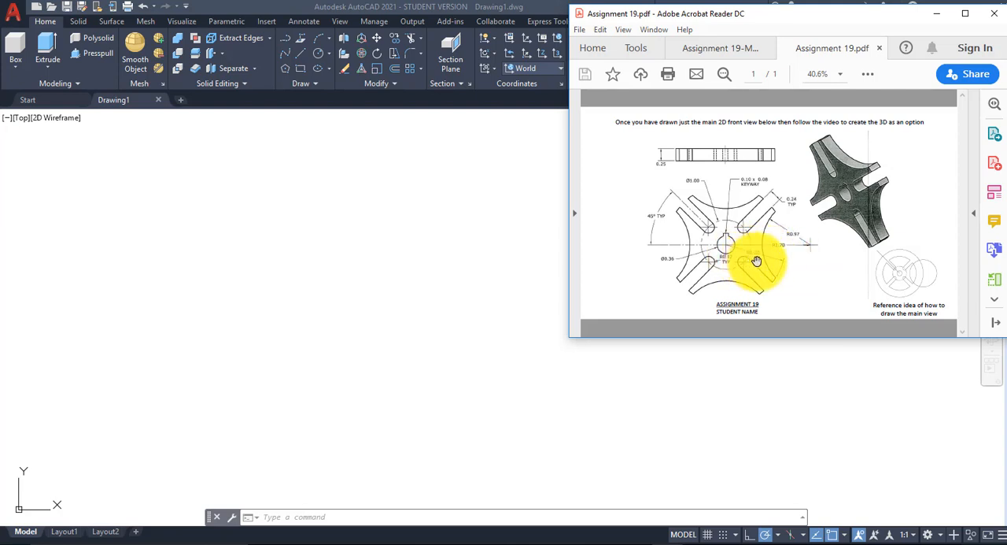
left_click(422, 102)
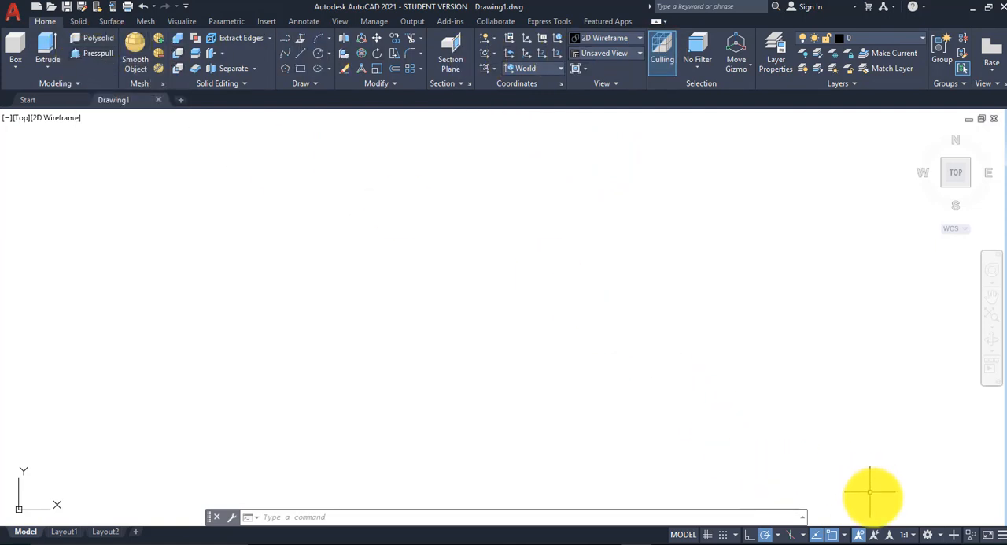
left_click(929, 535)
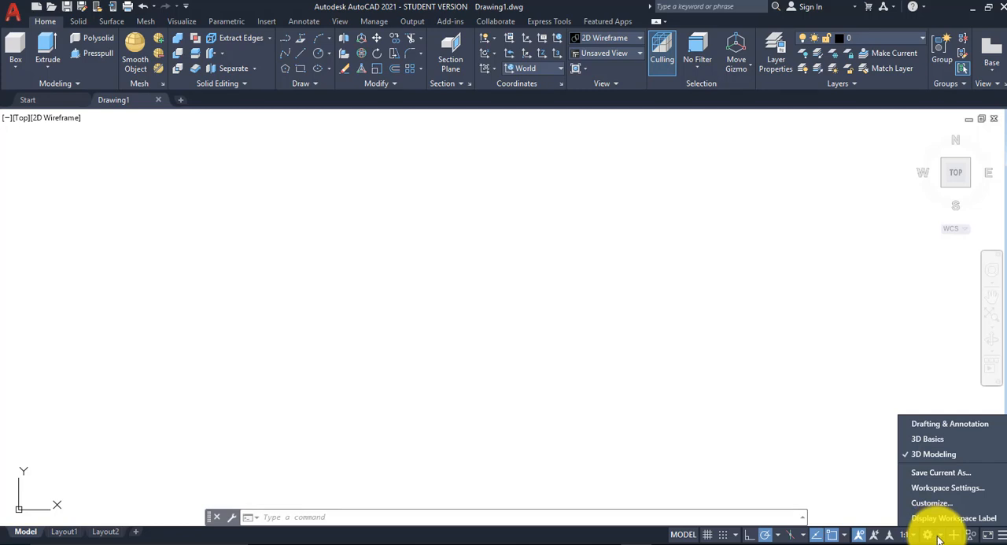
left_click(943, 453)
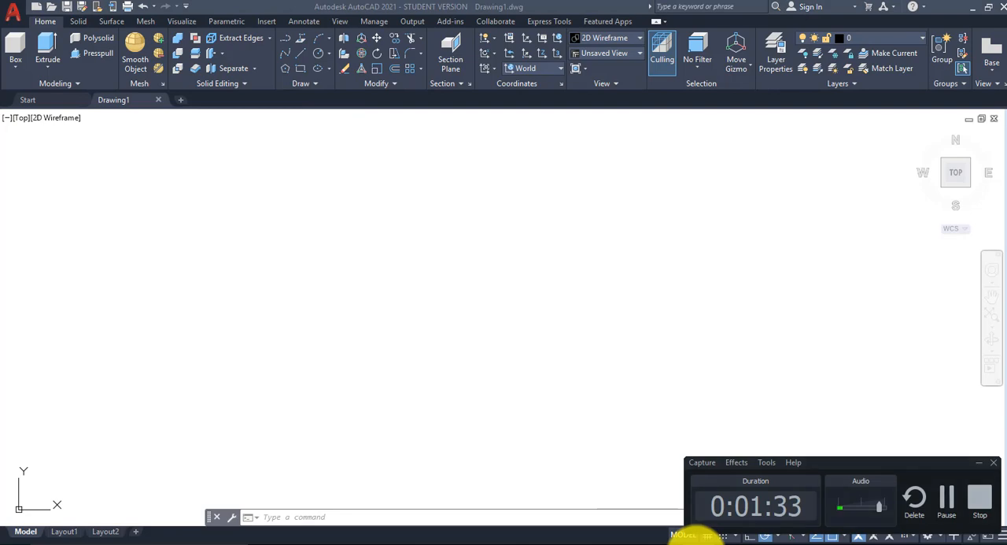
Step: Consult the Assignment 19.pdf drawing and draw the outer circle with a radius of 1.7 in AutoCAD's empty model space
mouse_move(661, 541)
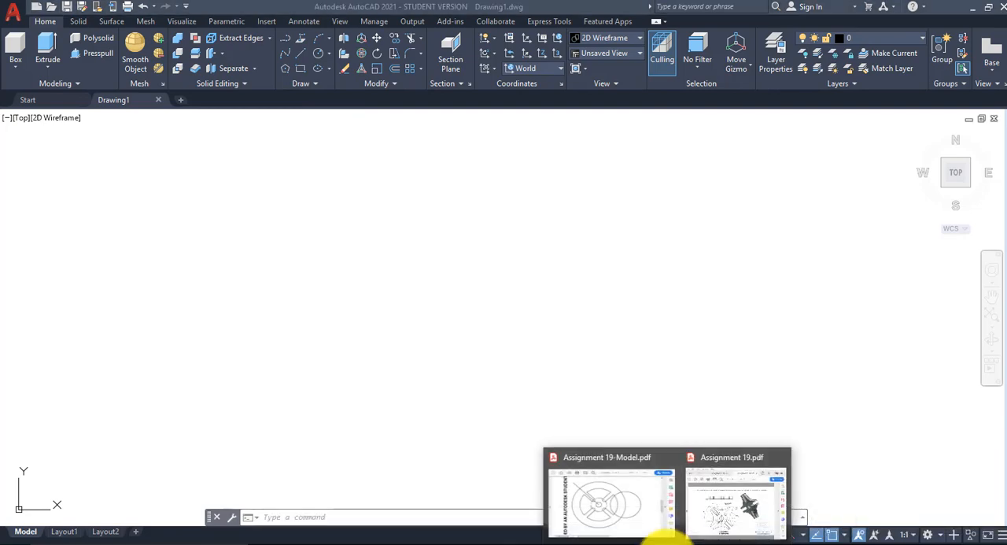
left_click(718, 515)
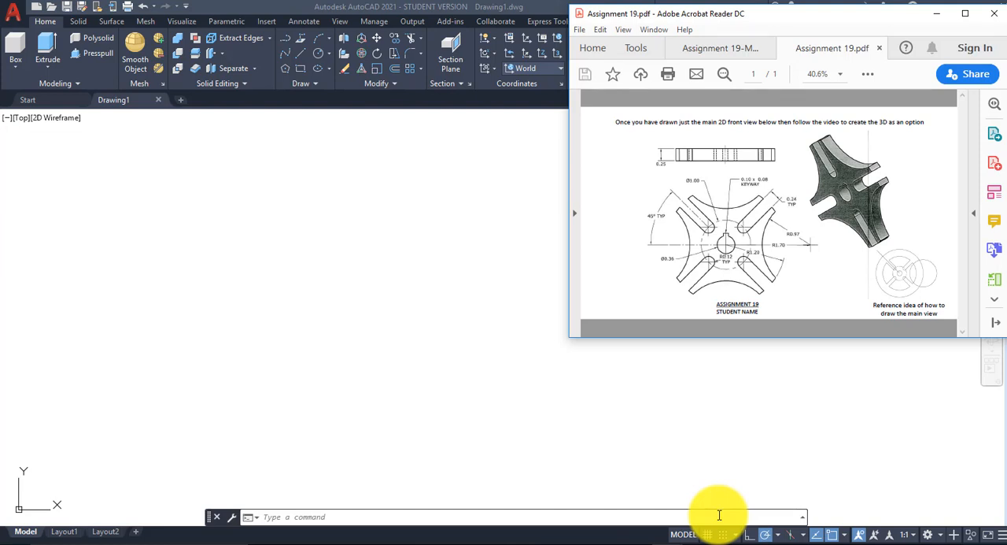
left_click(329, 51)
left_click(328, 50)
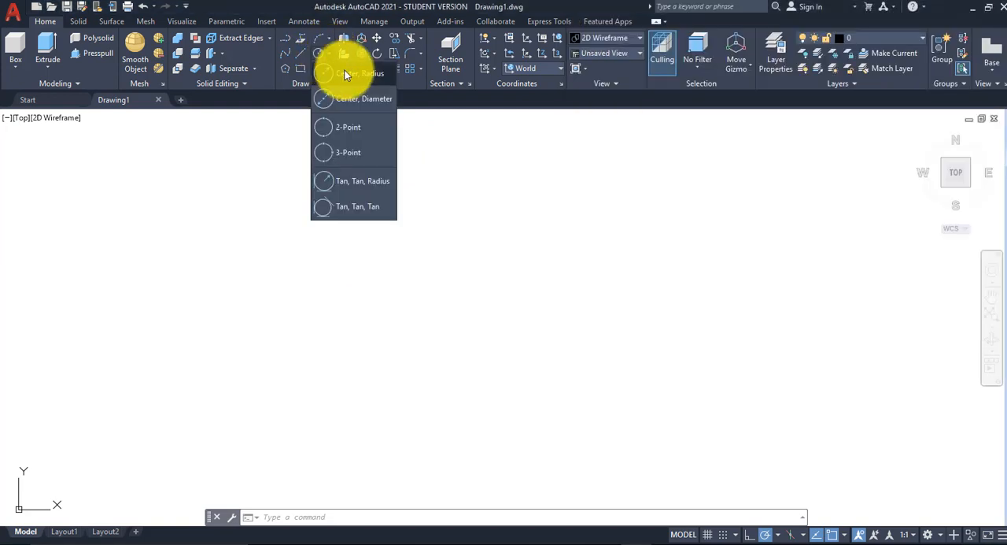
left_click(356, 75)
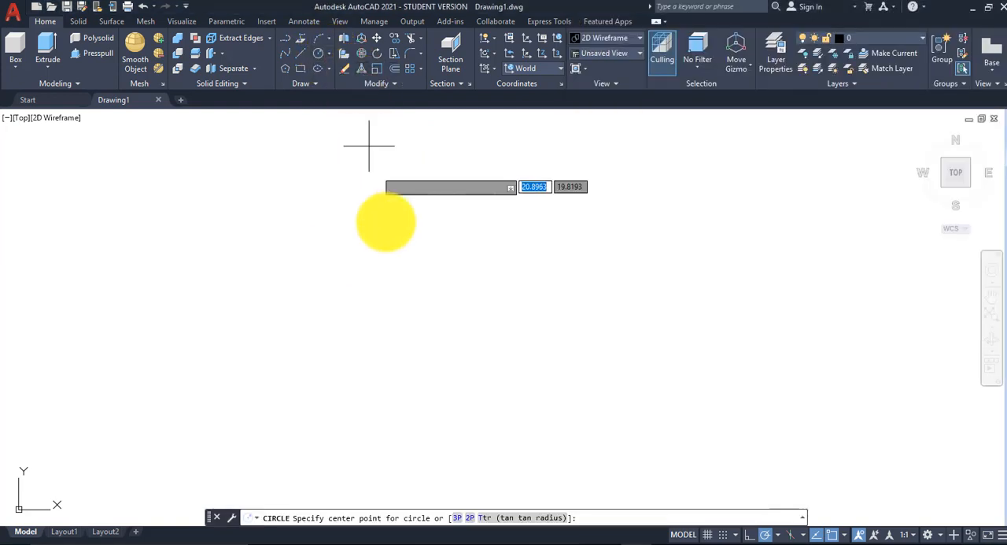
left_click(329, 296)
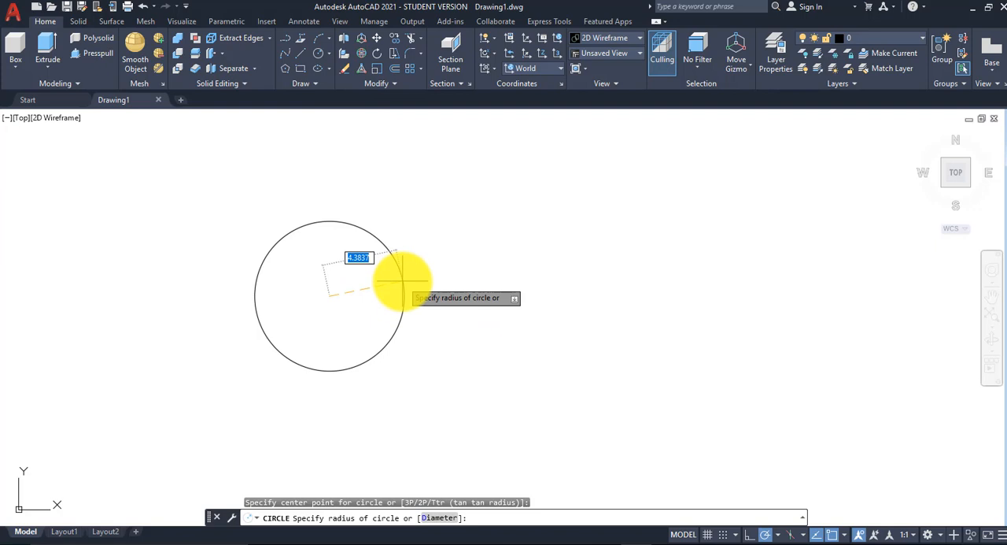
type("1.7")
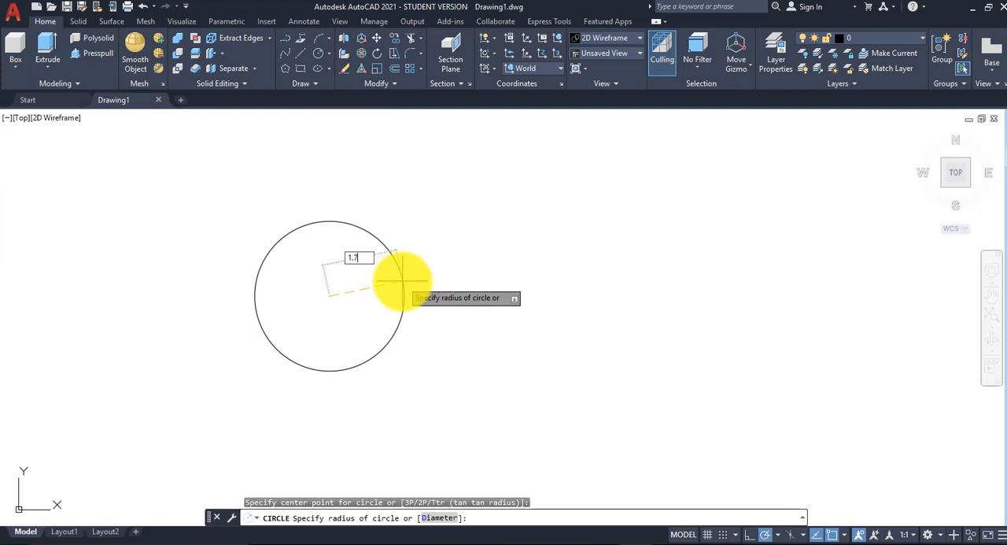
key("Return")
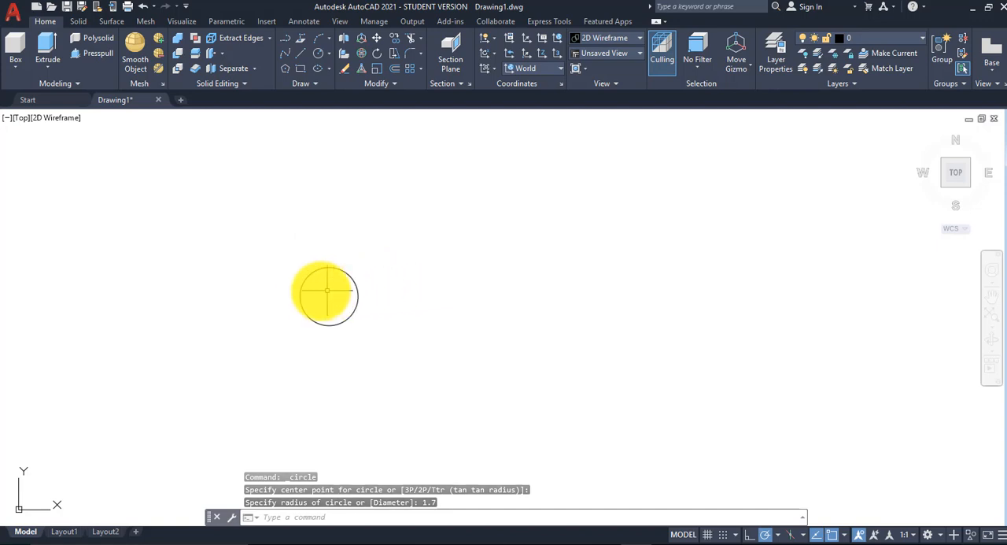
Step: Draw a circle with a radius of 1.2 concentric with the 1.7-radius circle
scroll(326, 301, "up", 2)
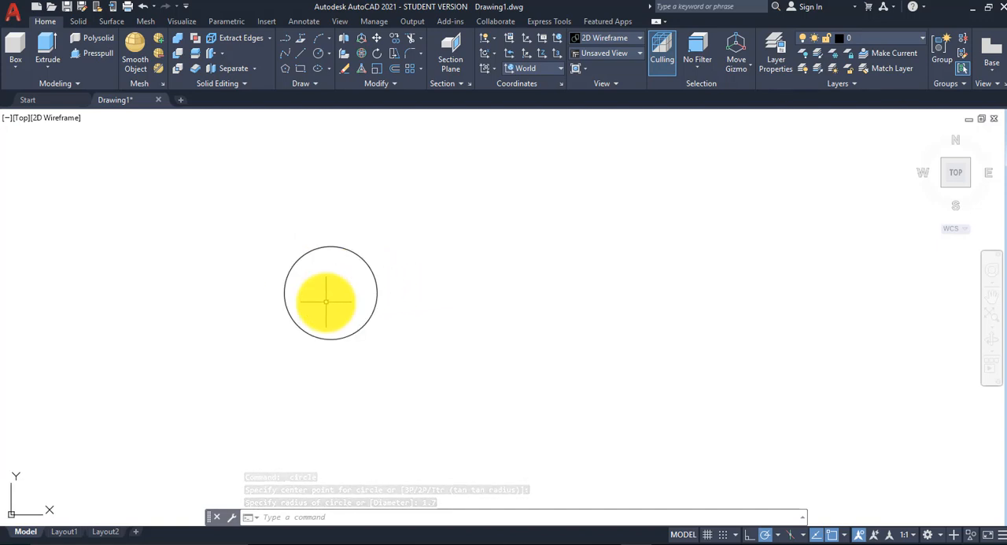
scroll(325, 302, "up", 2)
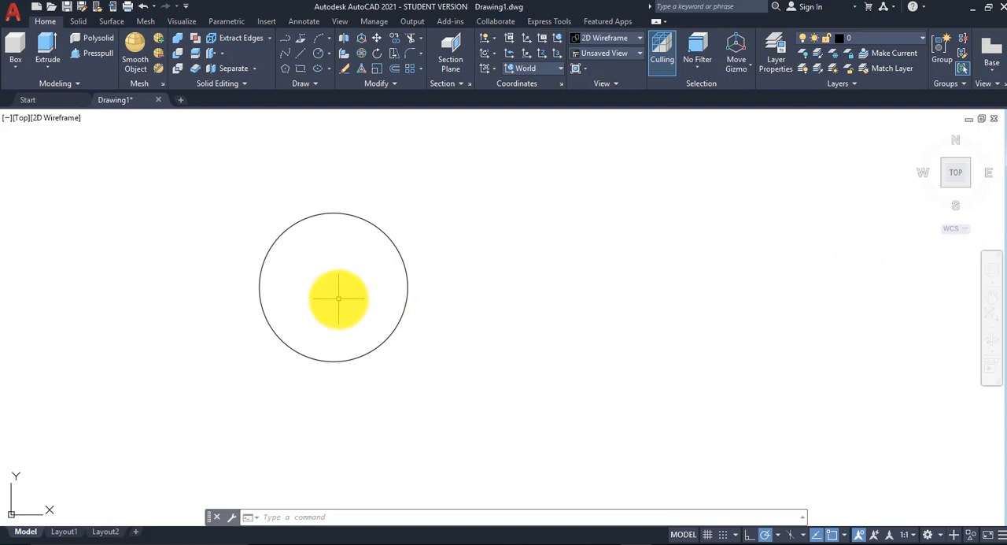
left_click(329, 53)
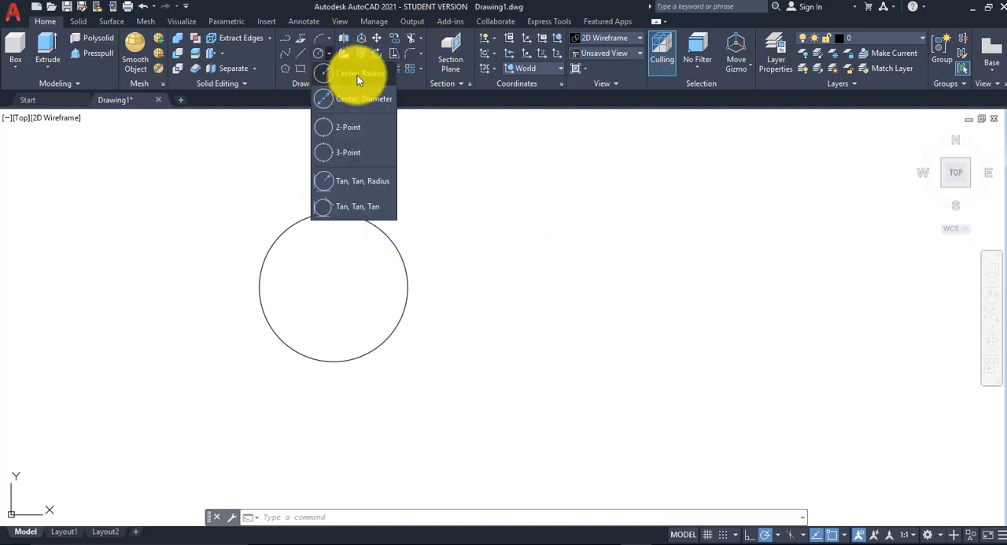
left_click(358, 74)
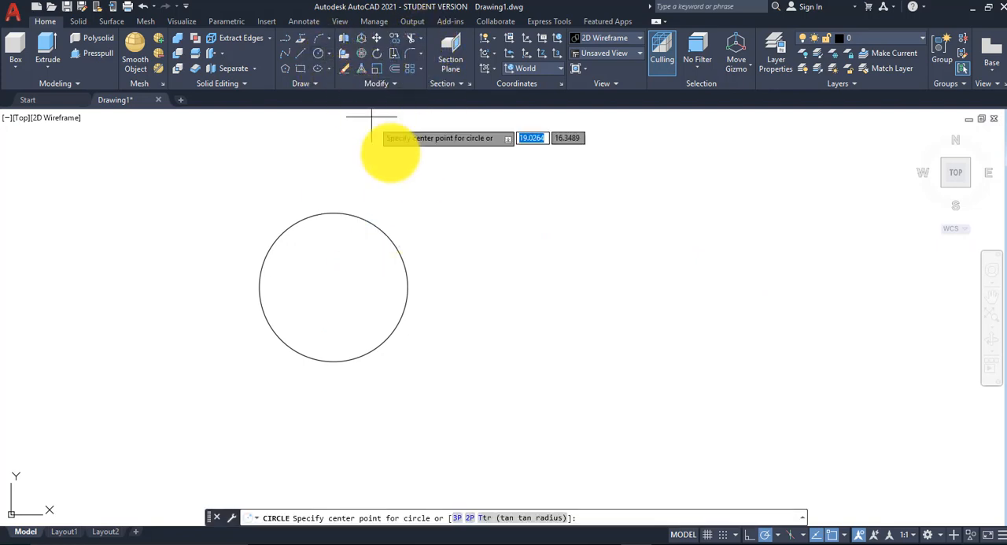
left_click(334, 286)
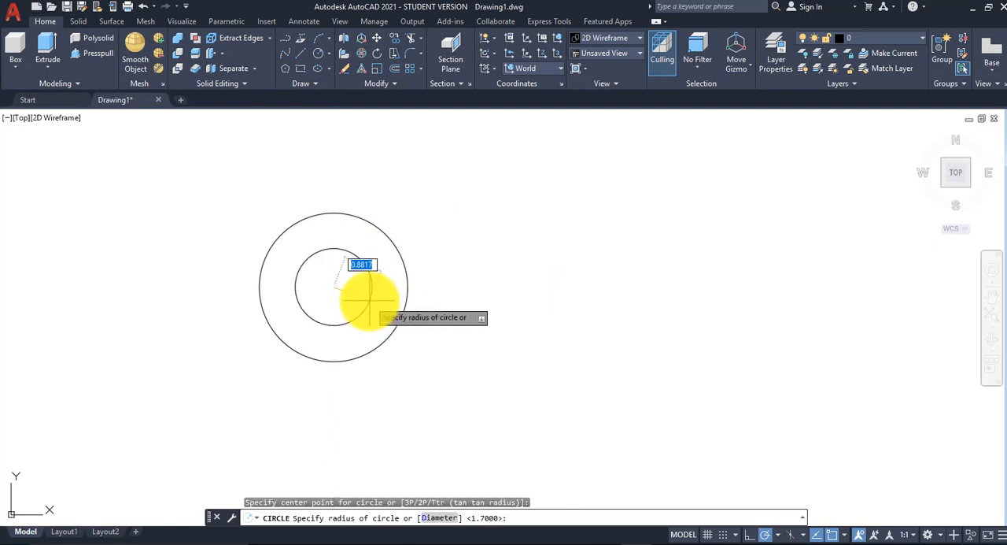
type("1.2")
key("Return")
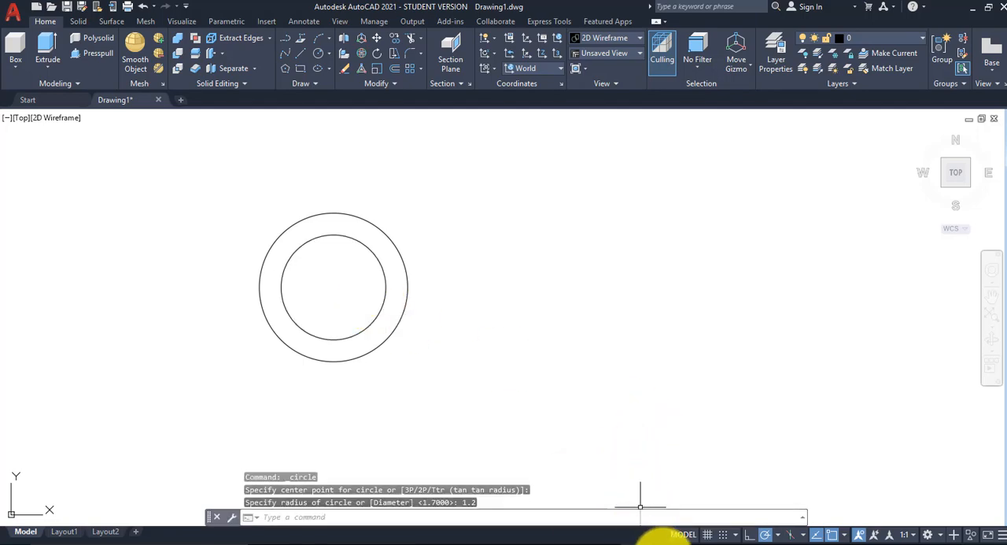
Step: Check the hole size in Assignment 19.pdf and draw a 0.36-diameter circle at the common center in AutoCAD
mouse_move(669, 538)
left_click(736, 492)
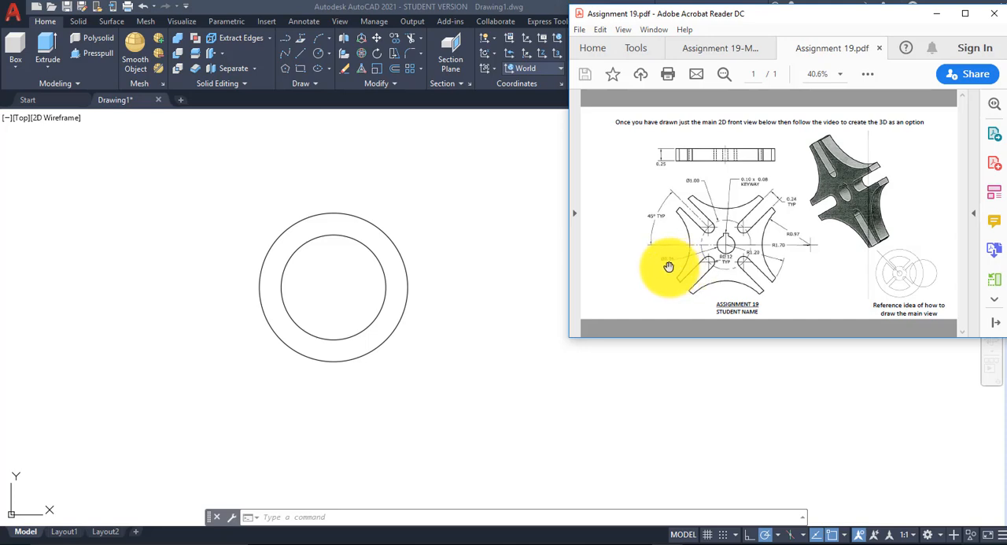
left_click(966, 15)
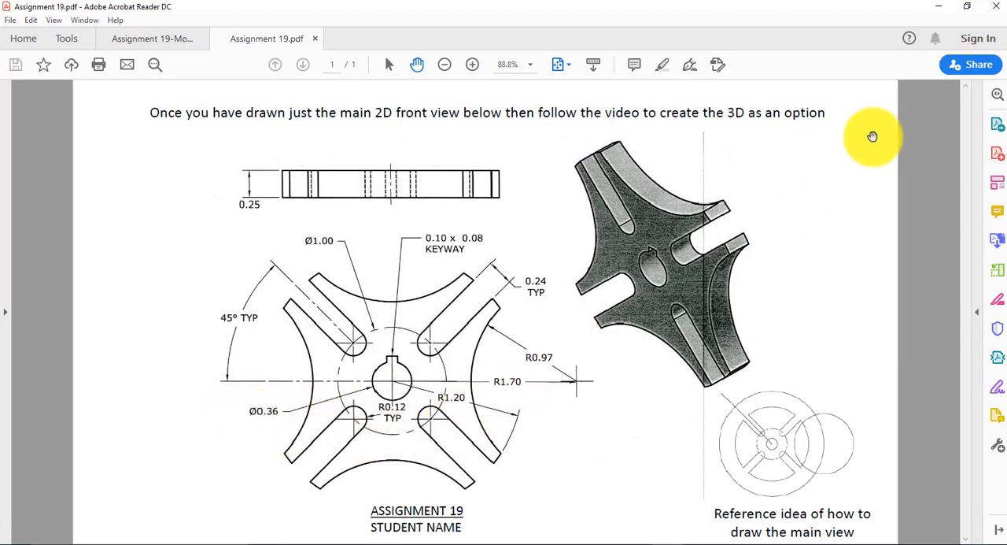
left_click(967, 7)
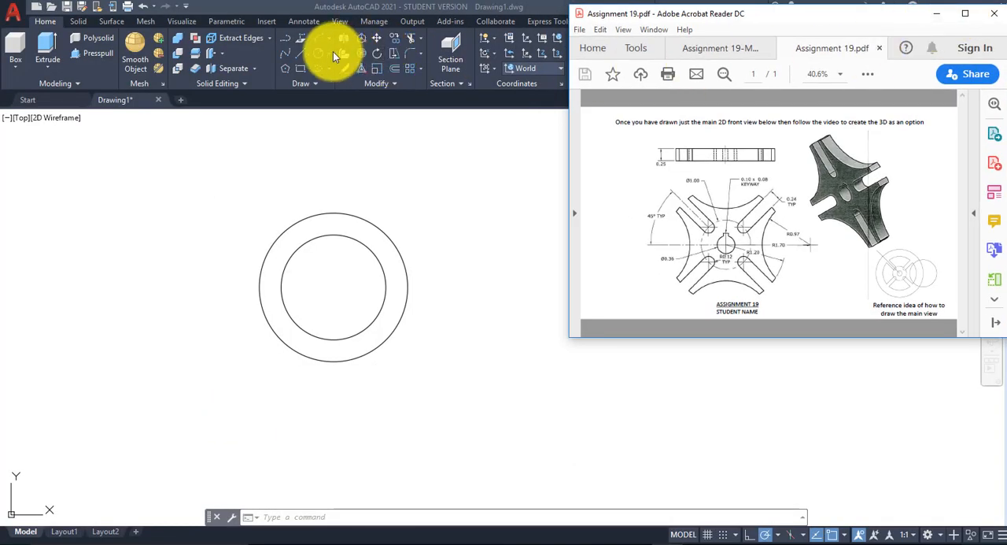
left_click(328, 52)
left_click(328, 53)
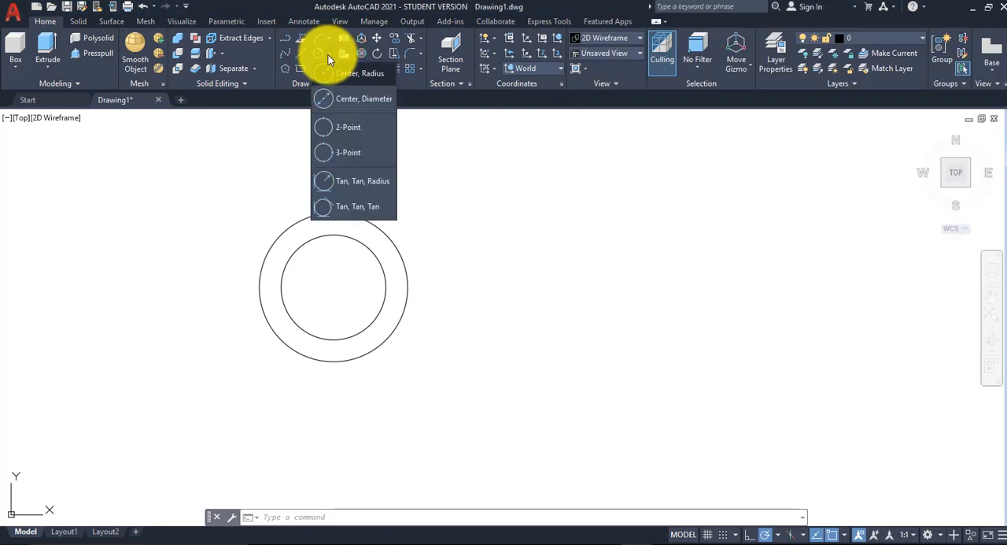
left_click(338, 99)
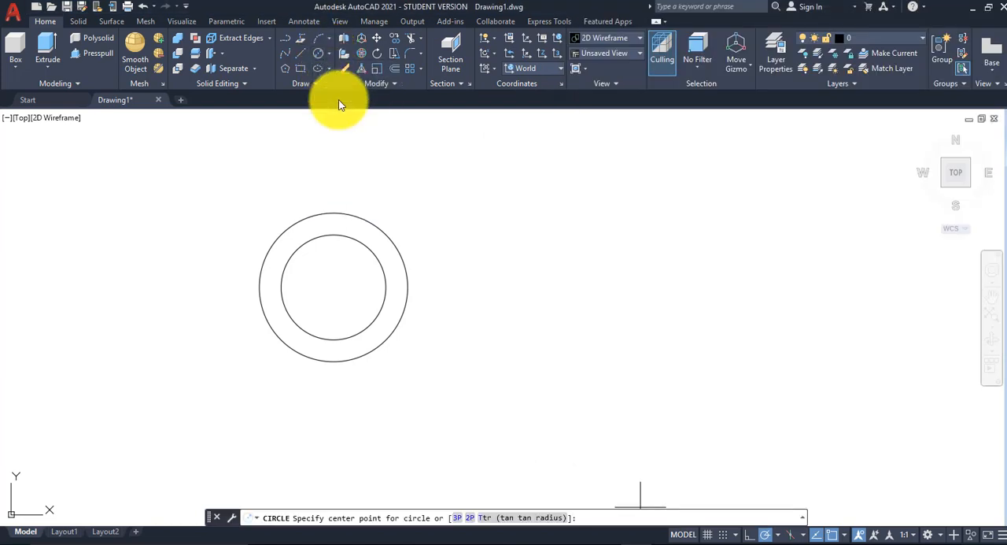
left_click(334, 285)
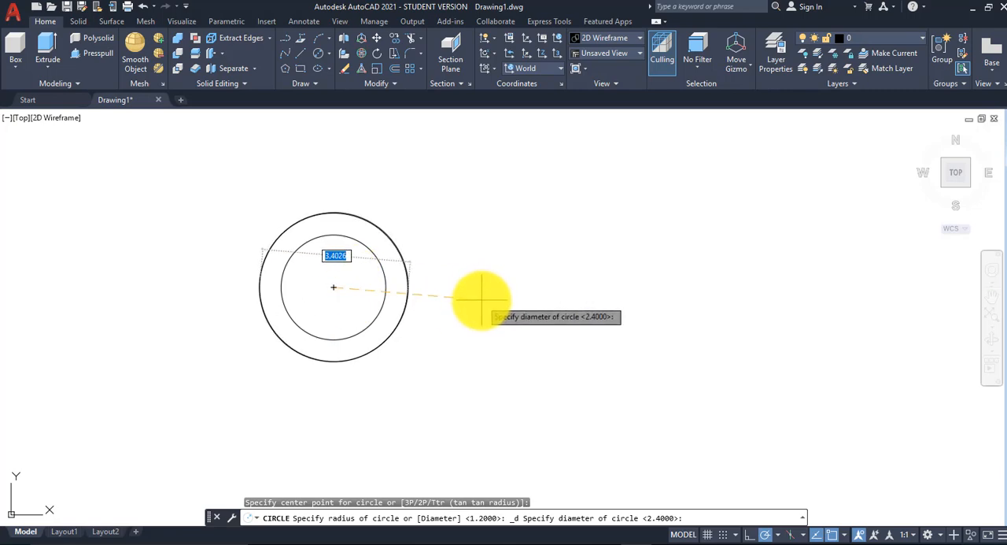
type(".")
mouse_move(654, 542)
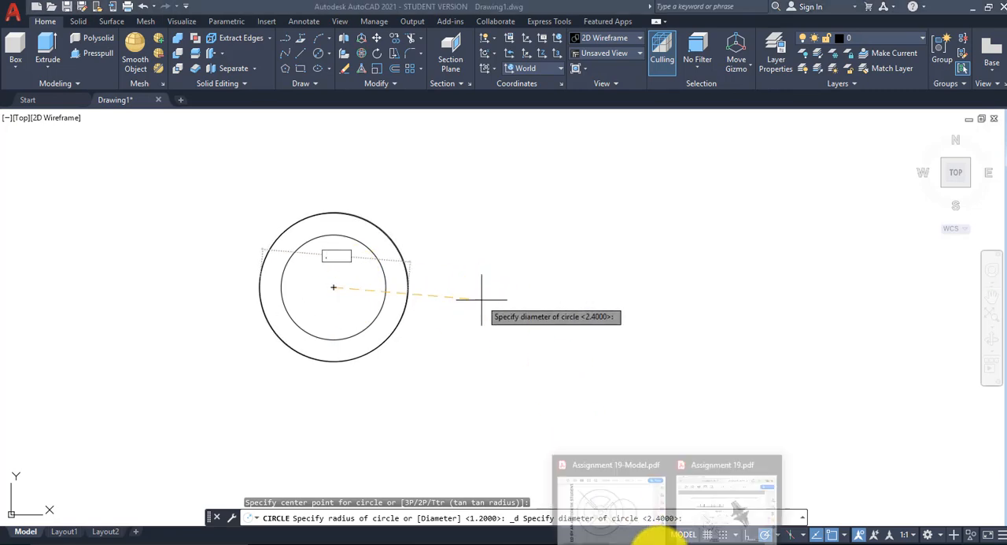
left_click(710, 515)
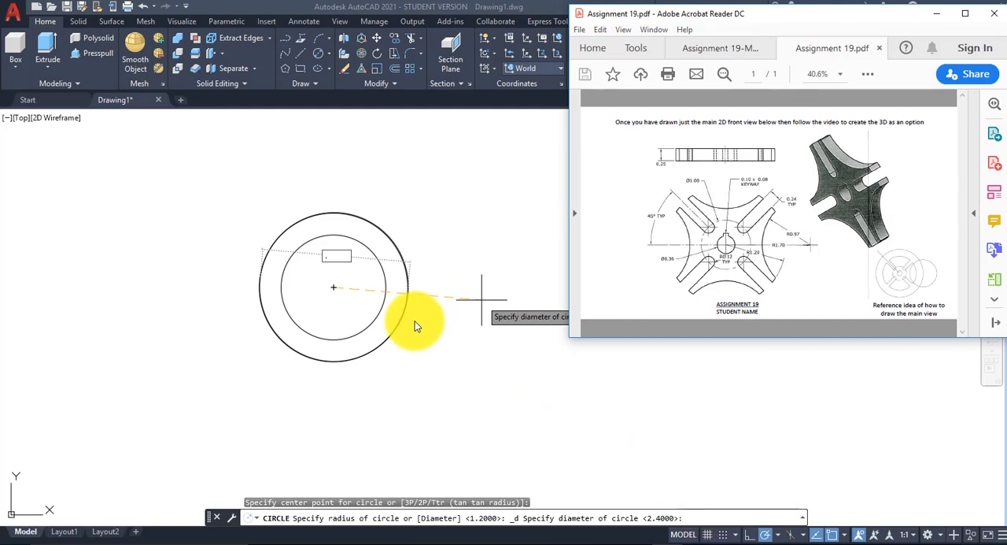
left_click(370, 280)
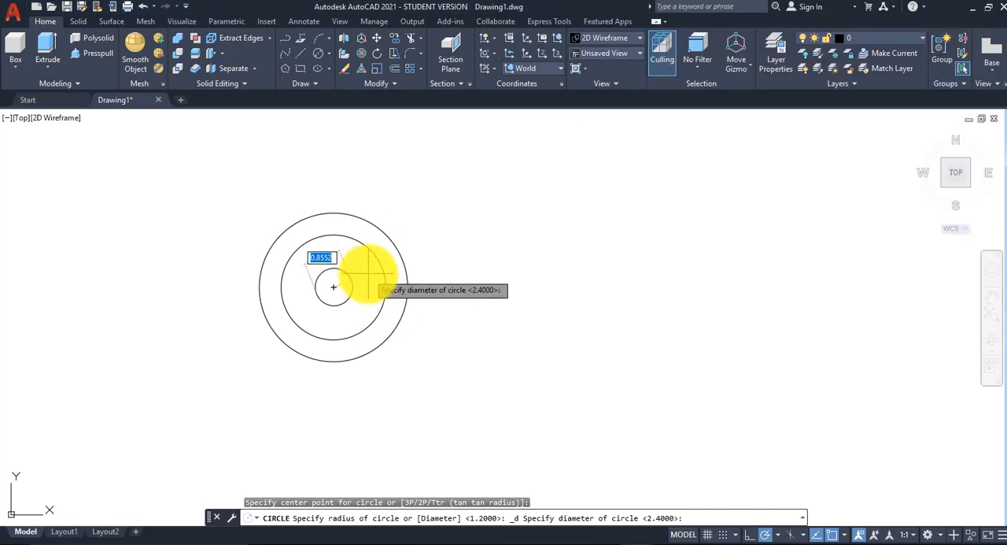
type(".36")
key("Return")
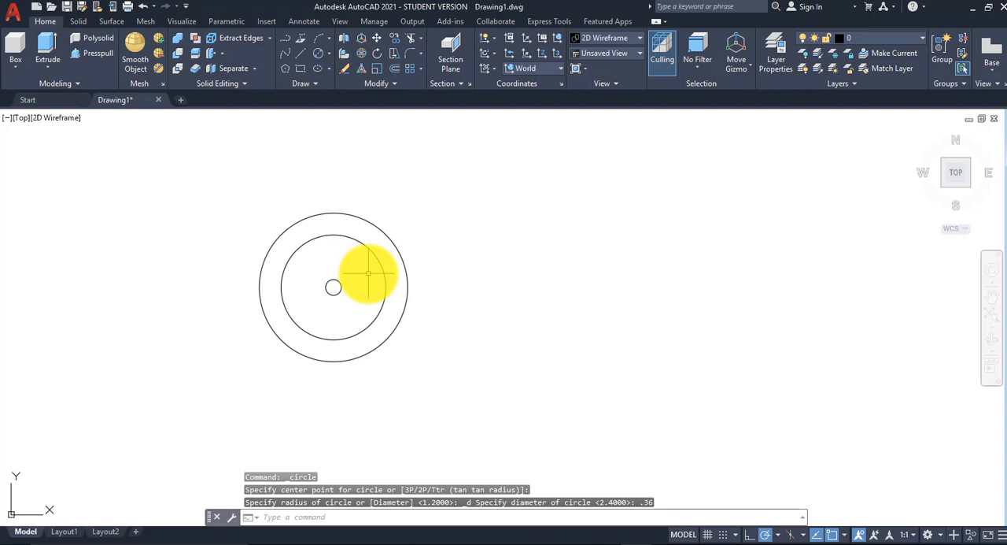
Step: Draw a circle with a diameter of 1 at the common center of the existing circles
scroll(351, 284, "up", 2)
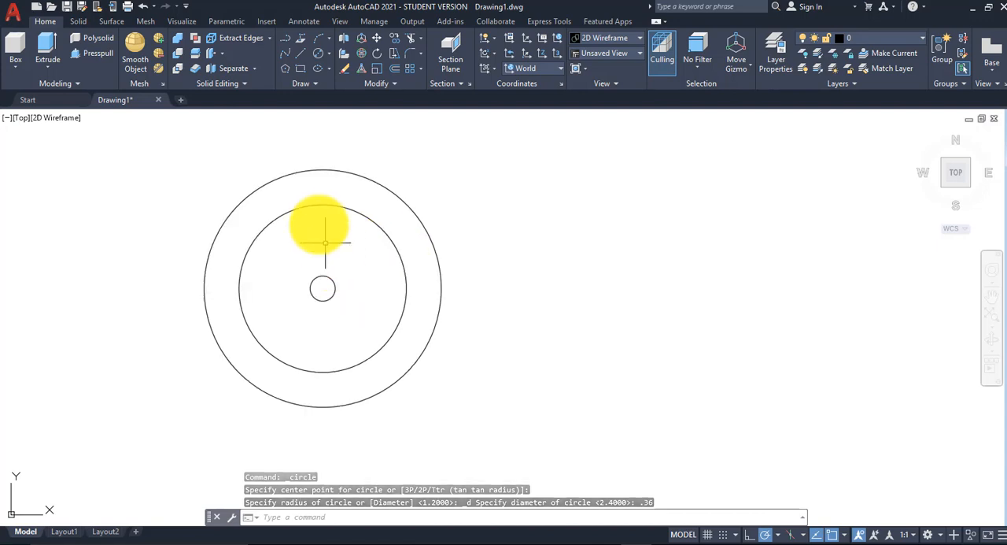
left_click(328, 52)
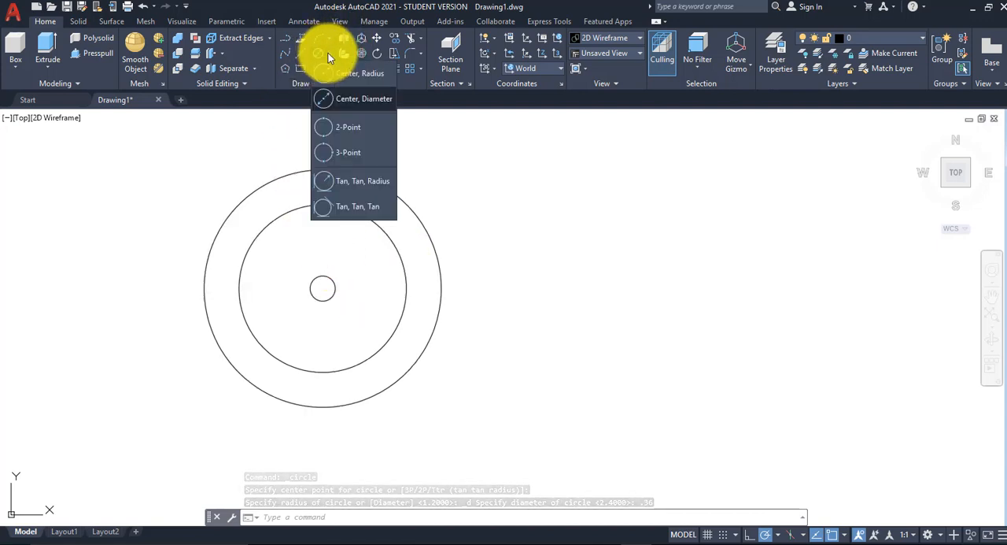
left_click(354, 97)
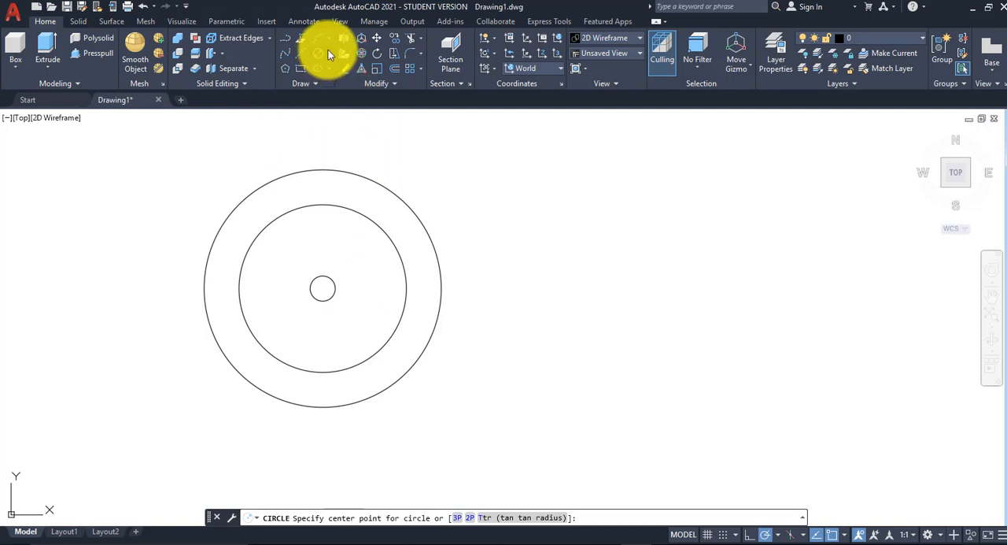
left_click(328, 51)
left_click(347, 97)
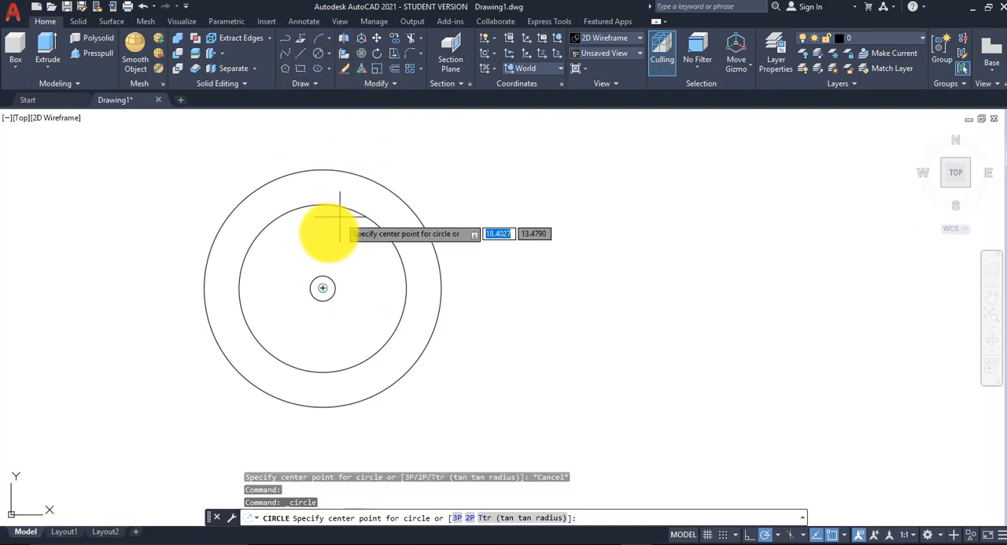
left_click(322, 288)
type("1")
key("Return")
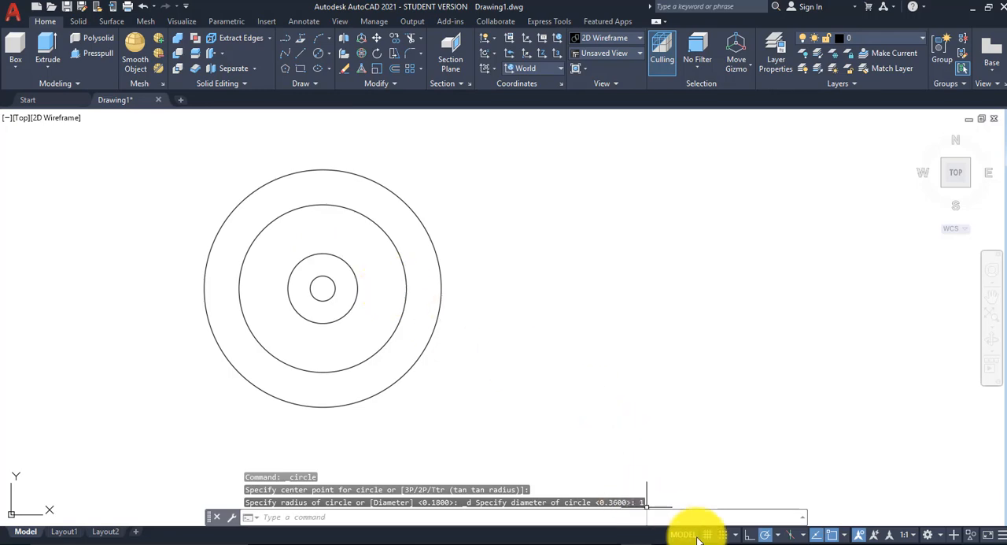
Step: Examine the side circle in the Assignment 19-Model.pdf construction layout and its dimensions in Assignment 19.pdf
mouse_move(659, 542)
left_click(714, 511)
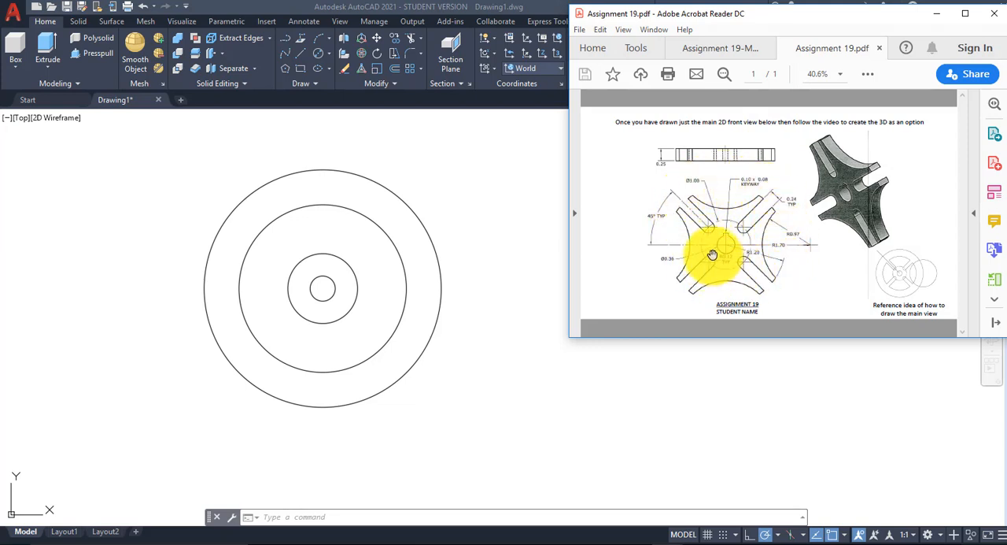
left_click(720, 48)
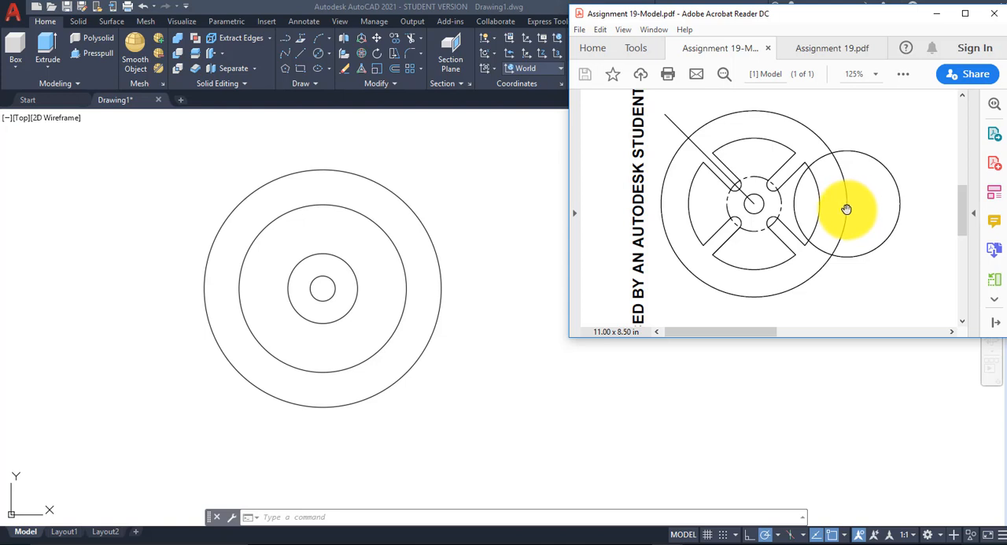
left_click(834, 48)
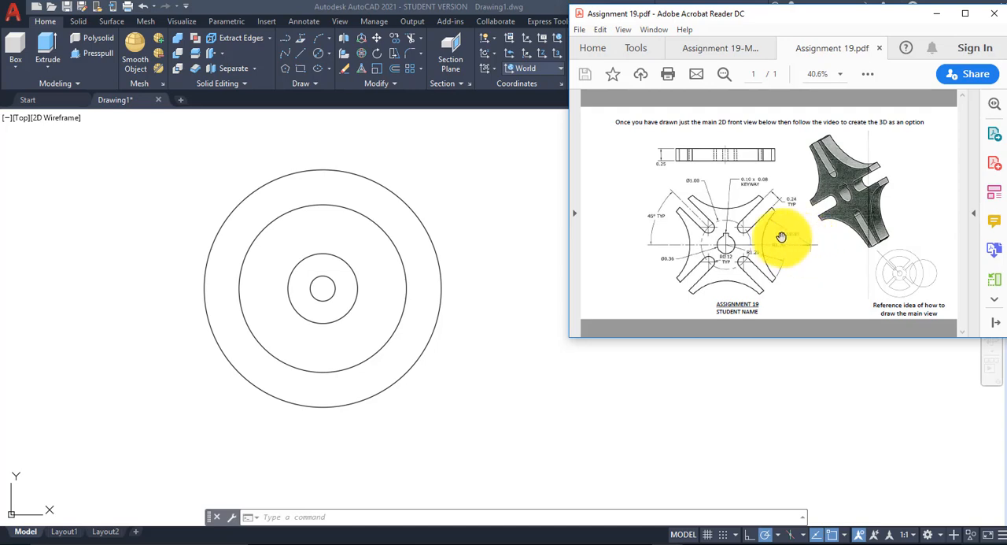
Step: Turn on the Quadrant object snap in addition to the active snap modes
left_click(844, 539)
left_click(844, 539)
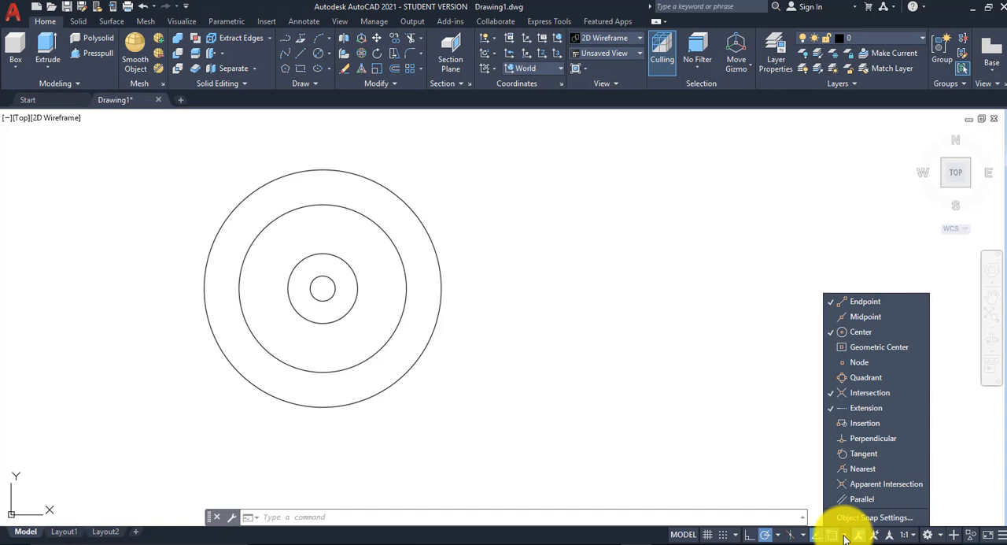
left_click(880, 377)
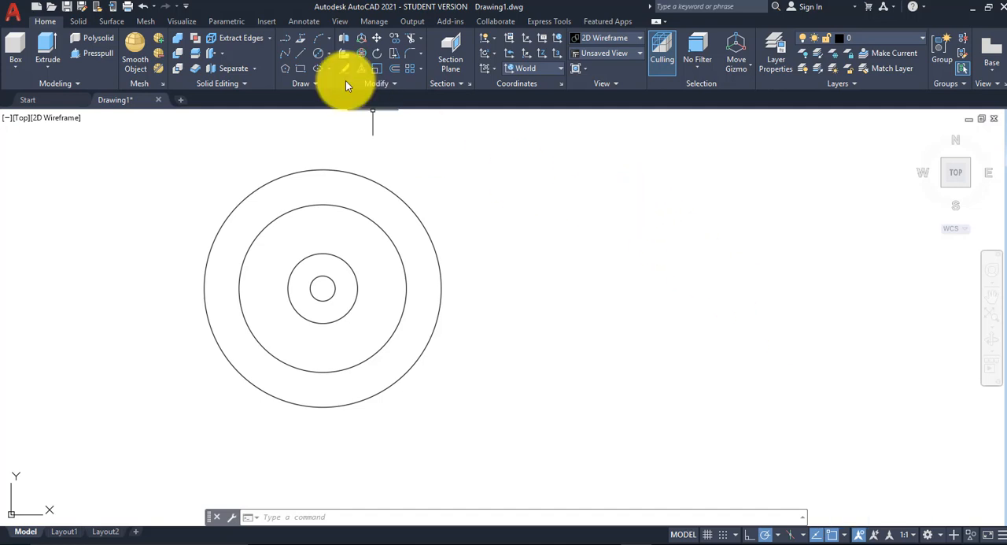
Step: Check the side circle's radius in Assignment 19.pdf and draw a 0.97-radius circle in AutoCAD centered on the outer circle's right quadrant
left_click(329, 52)
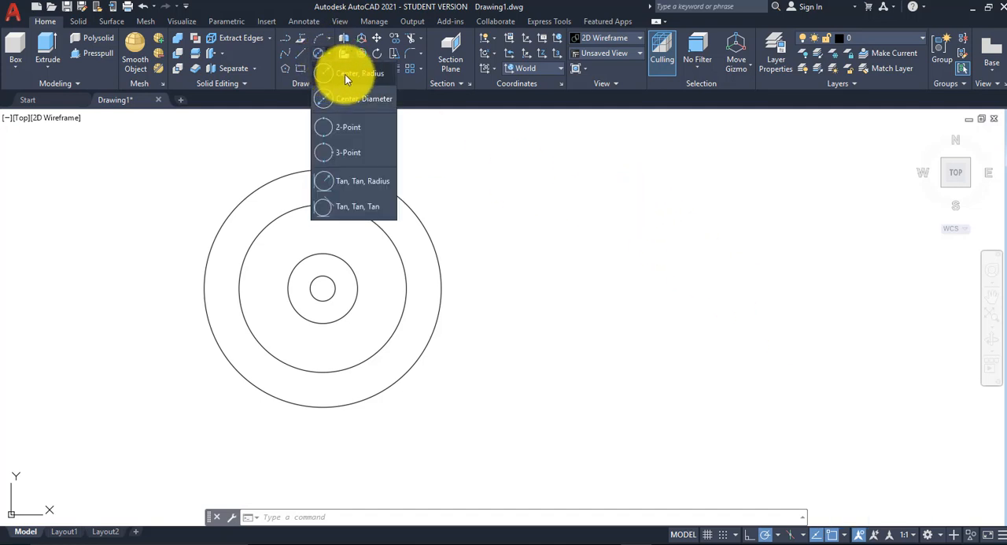
left_click(361, 99)
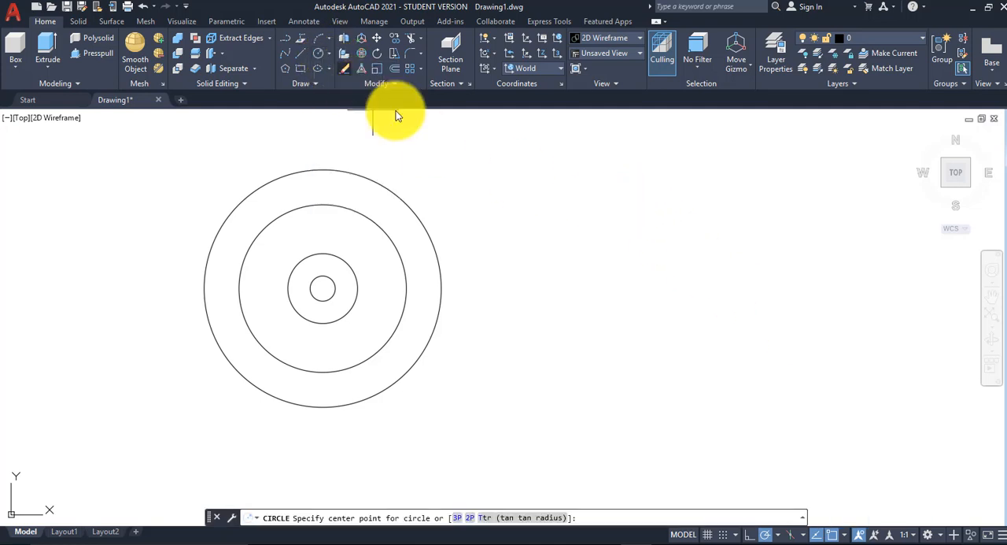
left_click(441, 288)
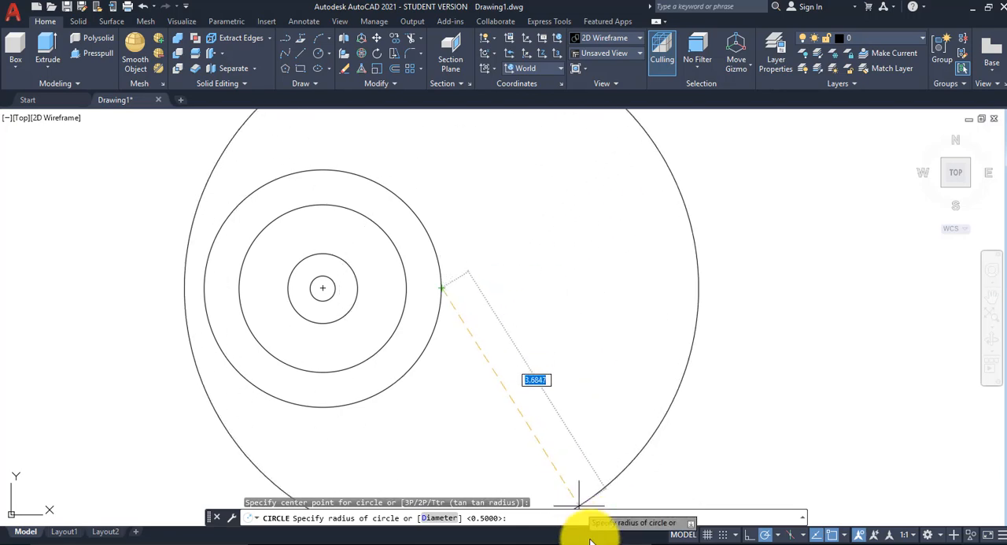
mouse_move(702, 511)
left_click(736, 486)
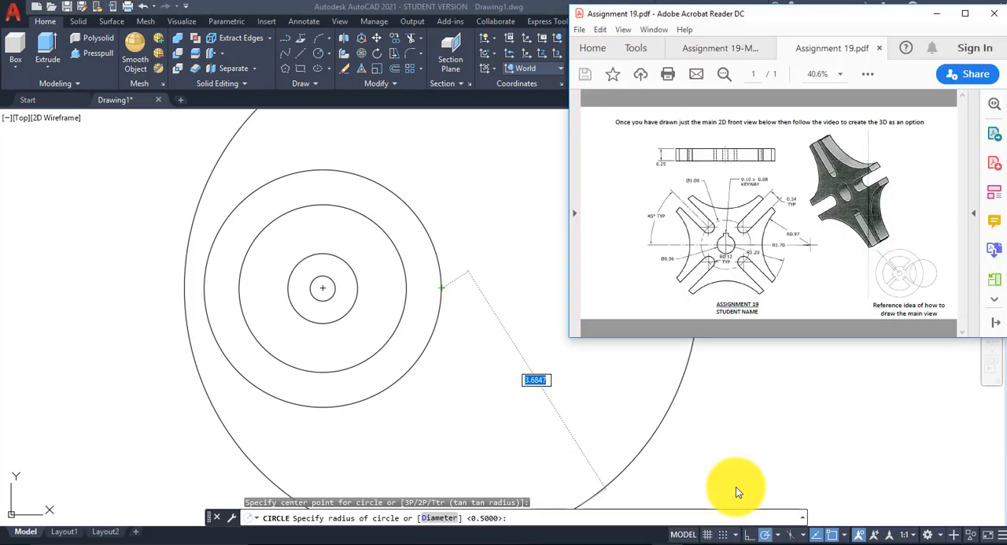
left_click(483, 303)
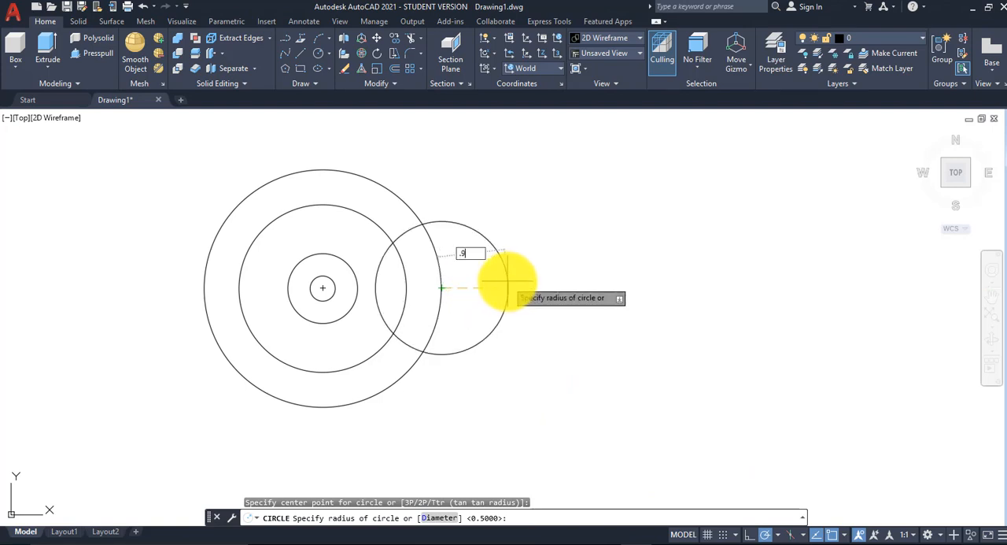
key("Return")
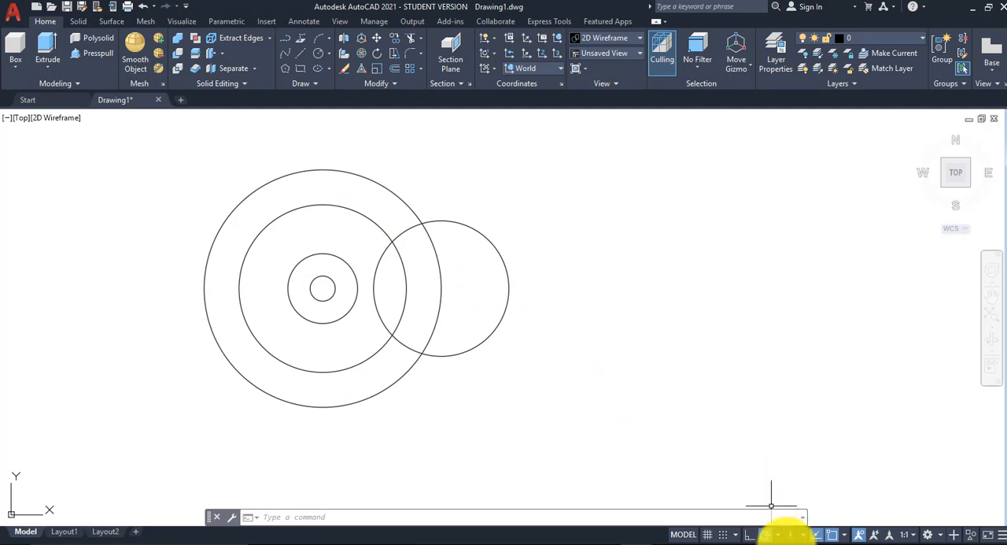
Step: Set polar tracking to 45° increments and draw a line about 1.92 long at 135° from the common center past the outer circle
left_click(777, 536)
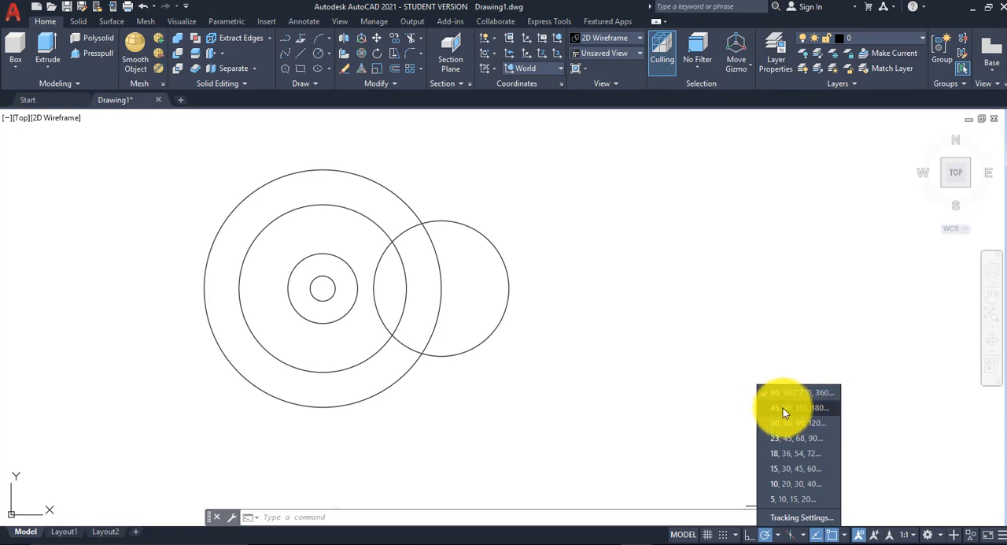
left_click(787, 408)
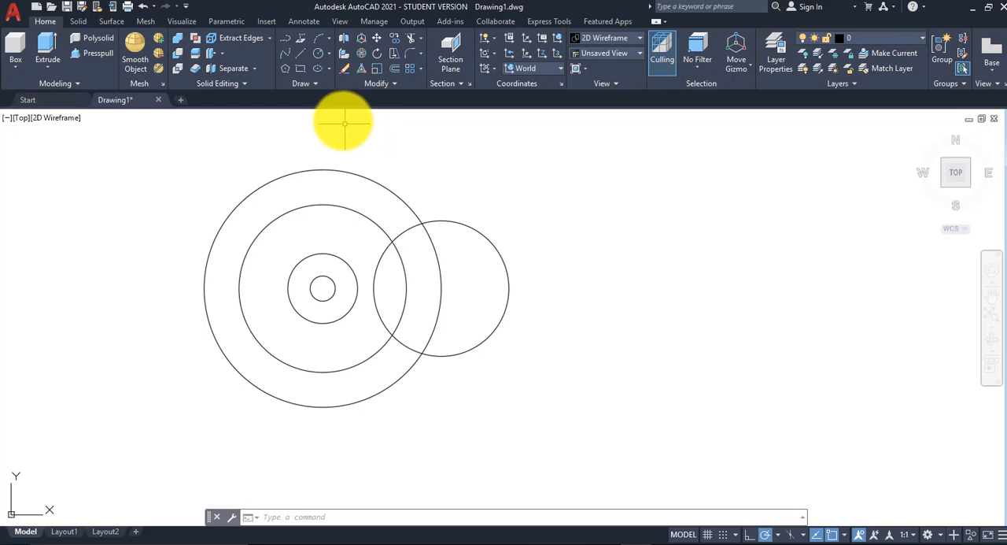
left_click(300, 53)
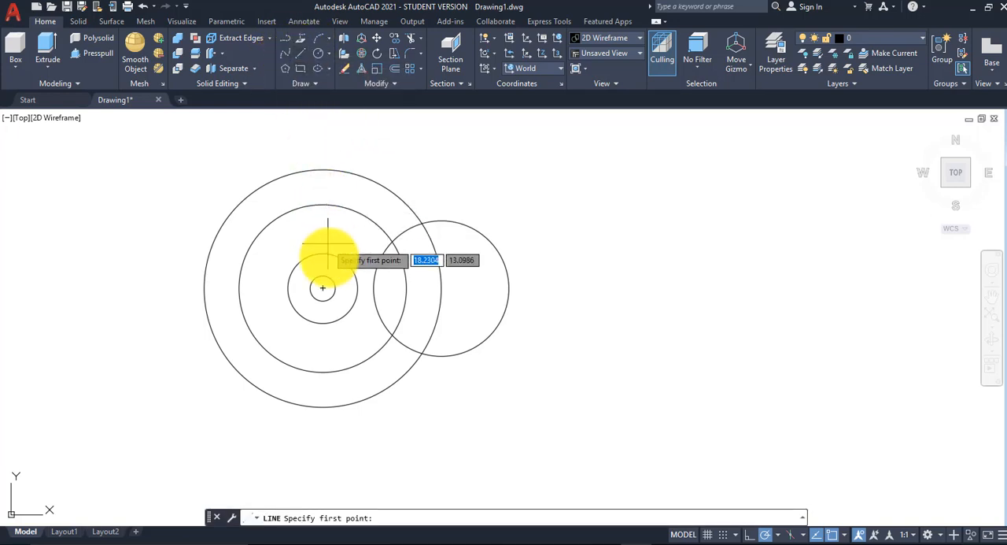
left_click(322, 288)
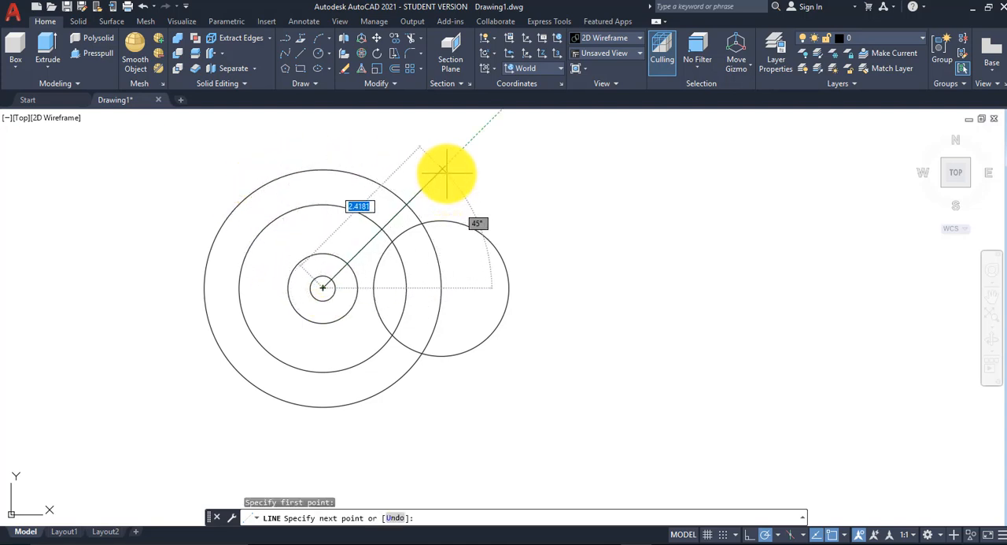
left_click(227, 192)
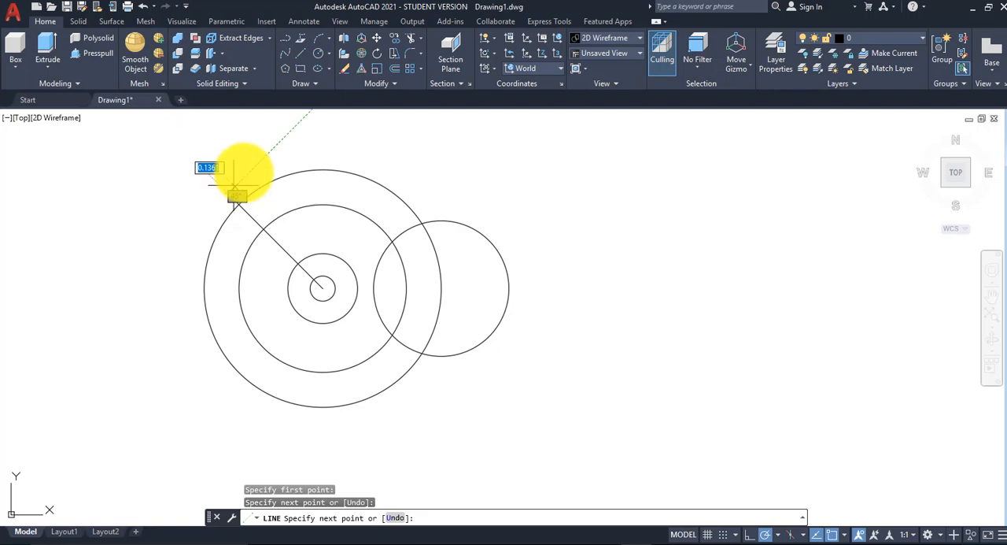
right_click(293, 136)
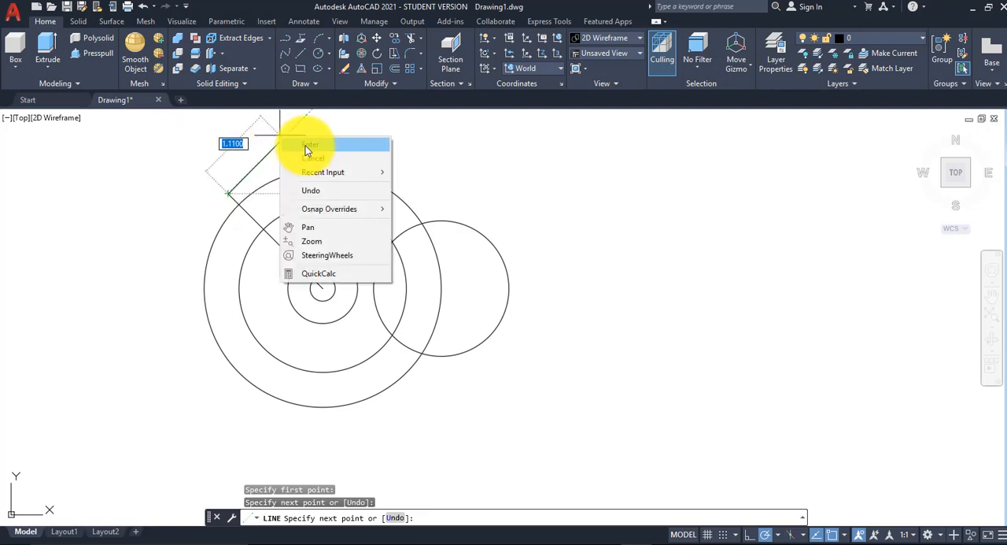
left_click(306, 146)
Step: Check the slot-end radius in Assignment 19.pdf and draw a 0.12-radius circle in AutoCAD where the diagonal line crosses the 1-diameter circle
key("alt+Tab")
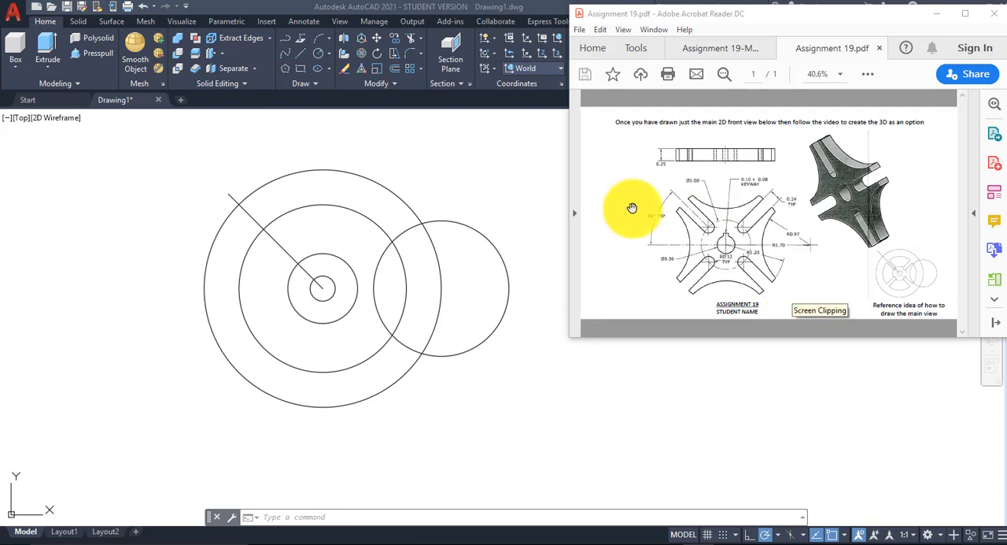
left_click(331, 52)
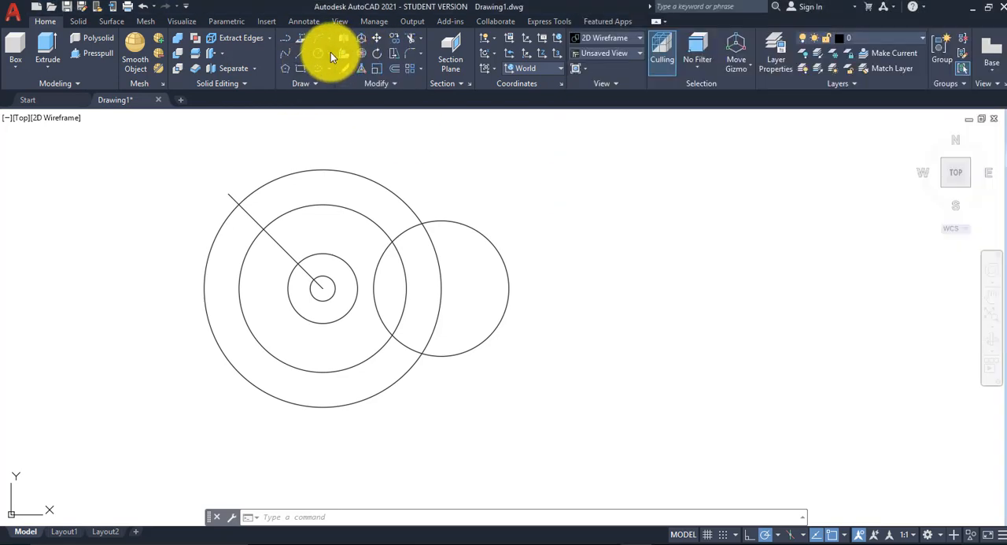
left_click(331, 52)
left_click(338, 75)
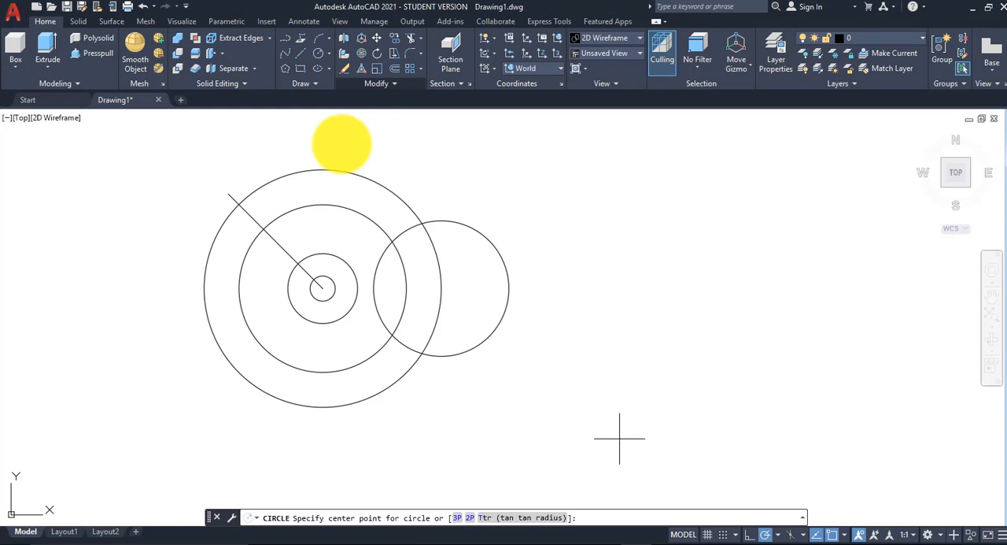
left_click(298, 262)
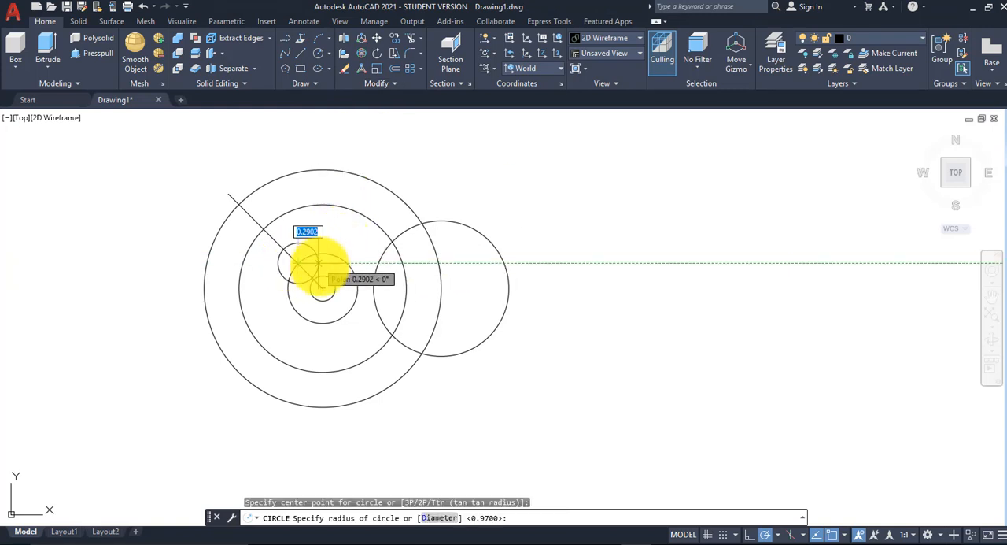
type(".")
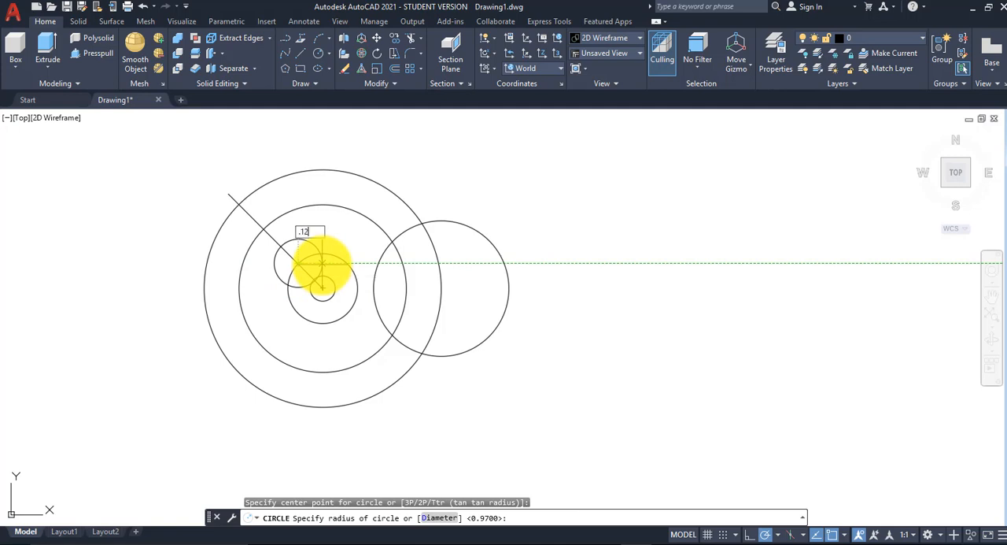
type("12")
key("Return")
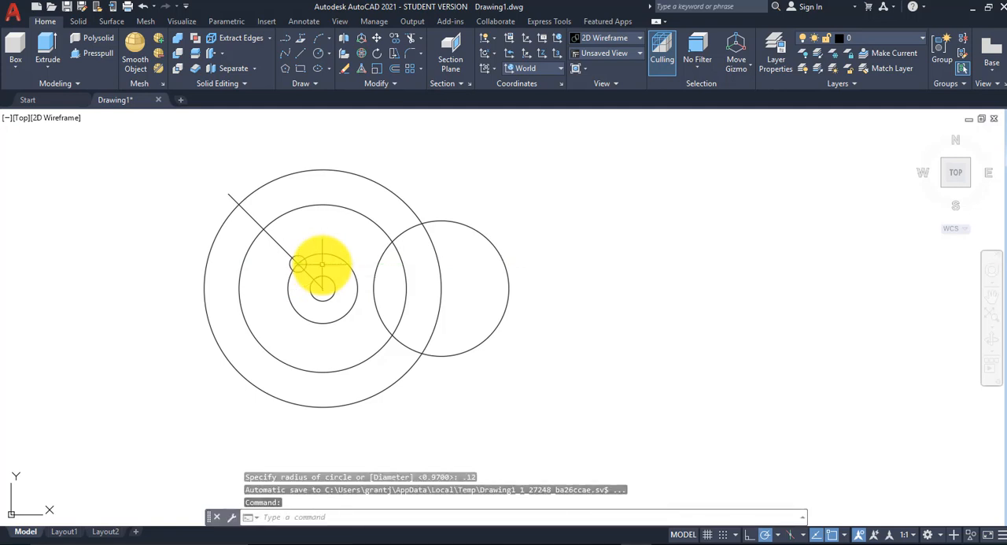
Step: Offset the diagonal line by 0.12 to both sides to form the slot edges
scroll(322, 265, "up", 2)
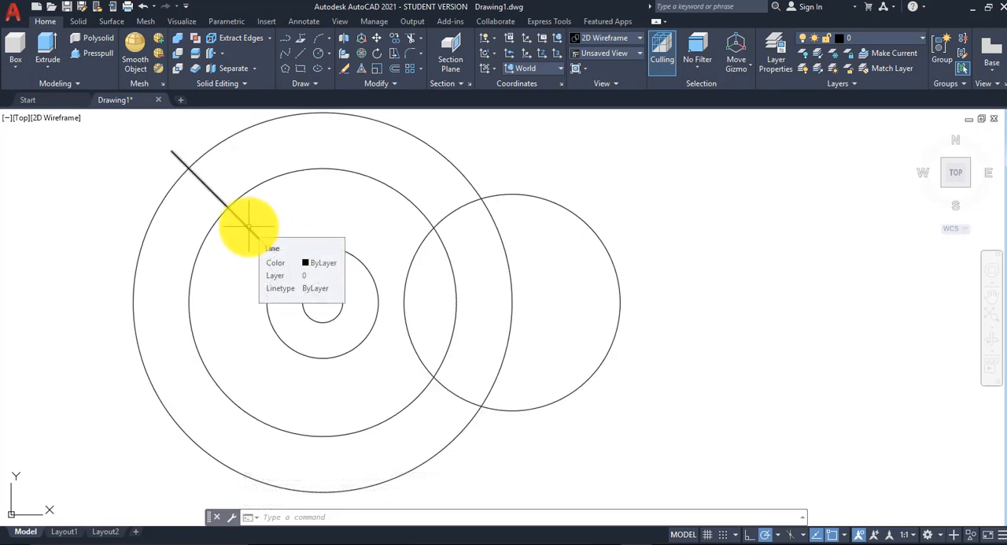
left_click(411, 53)
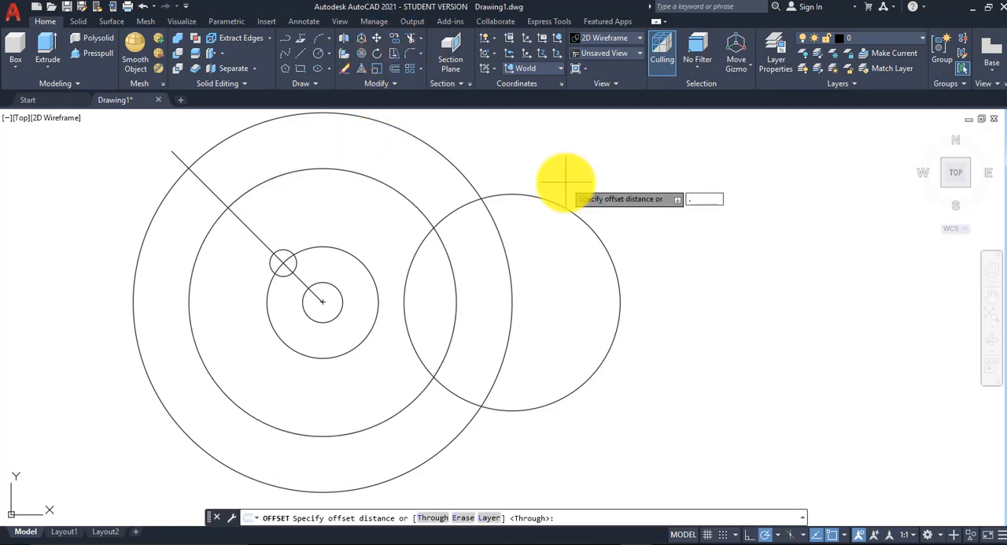
key("Return")
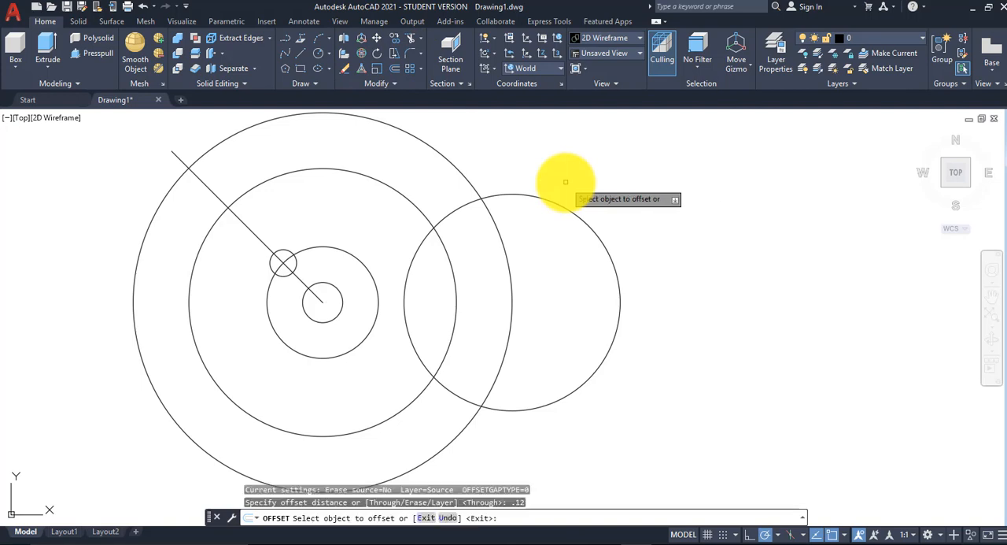
left_click(254, 230)
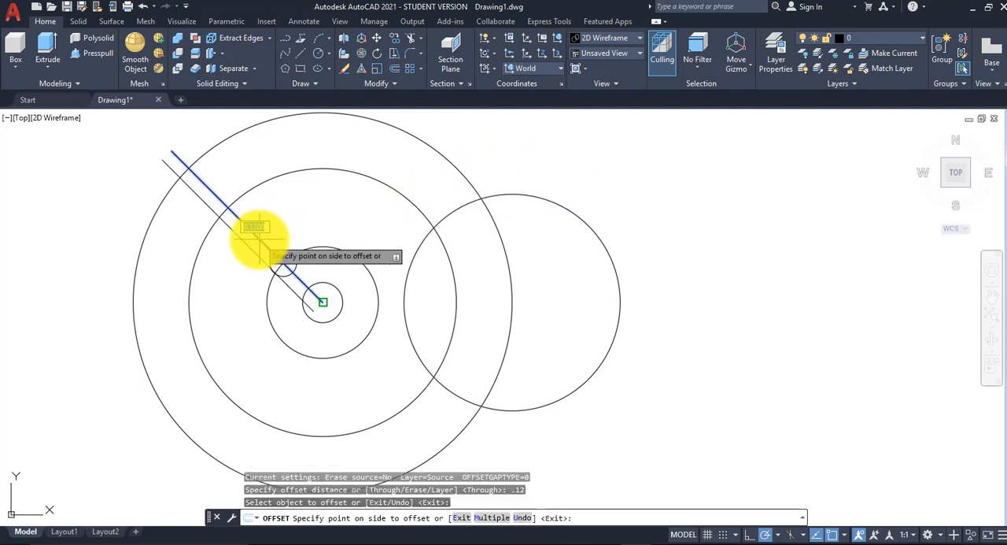
left_click(300, 208)
left_click(262, 240)
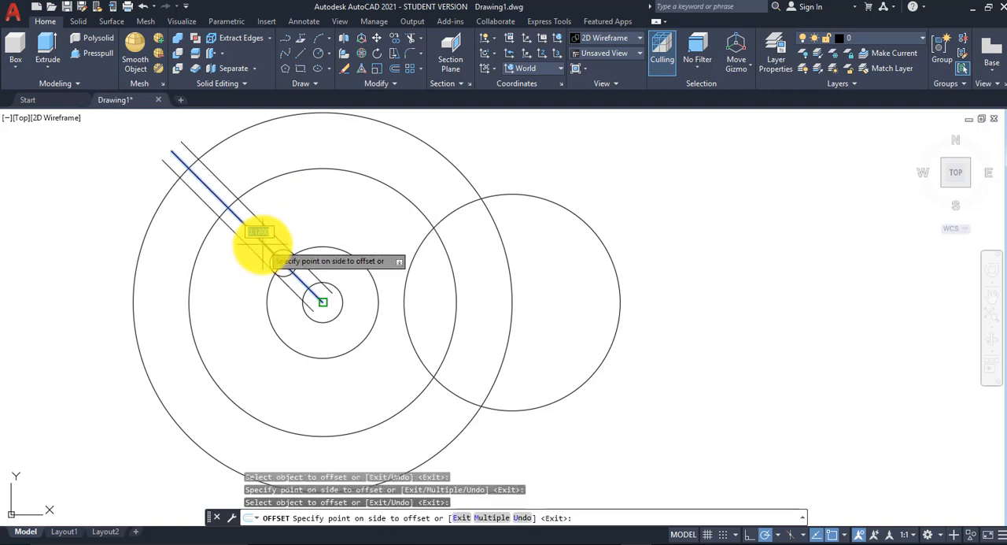
left_click(241, 280)
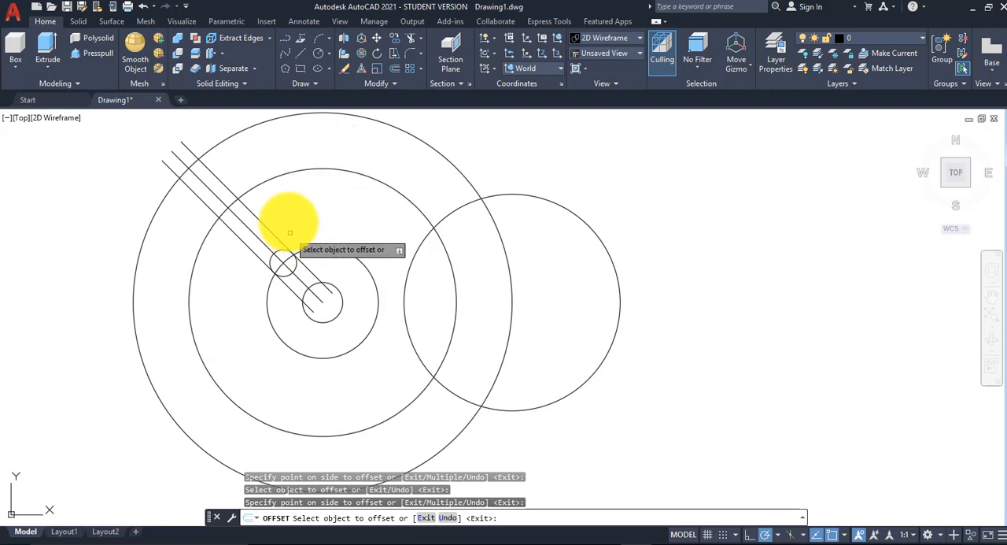
right_click(311, 197)
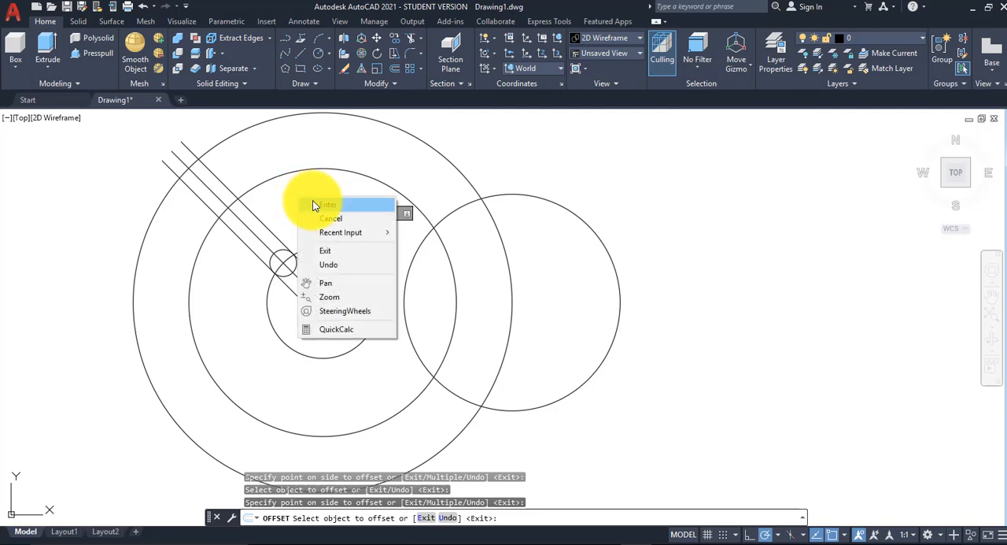
left_click(315, 203)
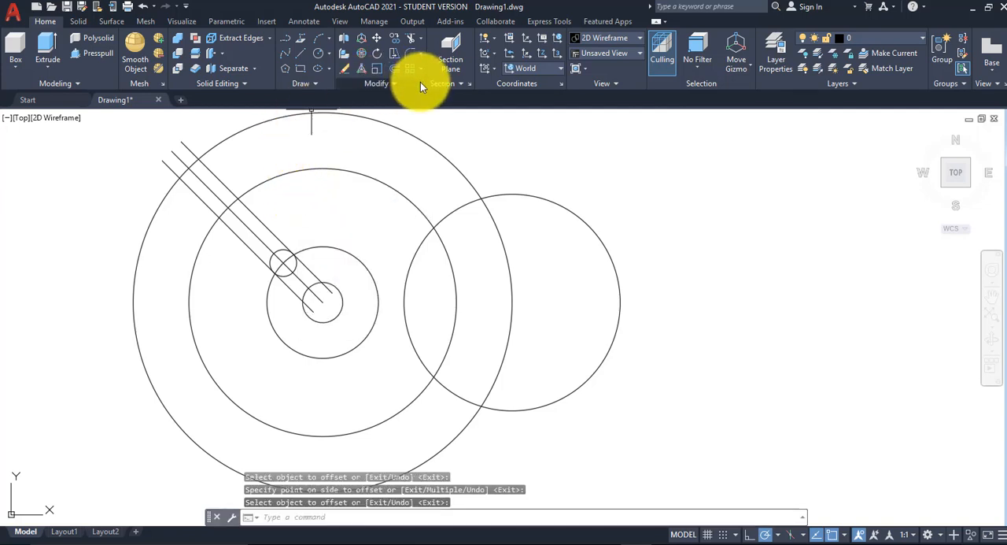
Step: Trim the offset lines, the 1.2-radius circle and the 0.12-radius circle to leave an open slot with a rounded inner end
left_click(410, 38)
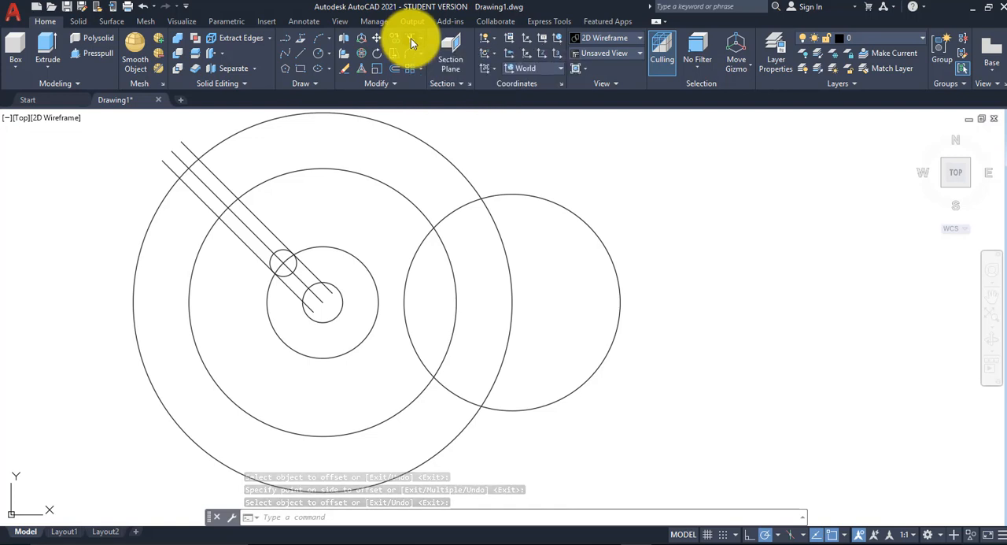
left_click(351, 172)
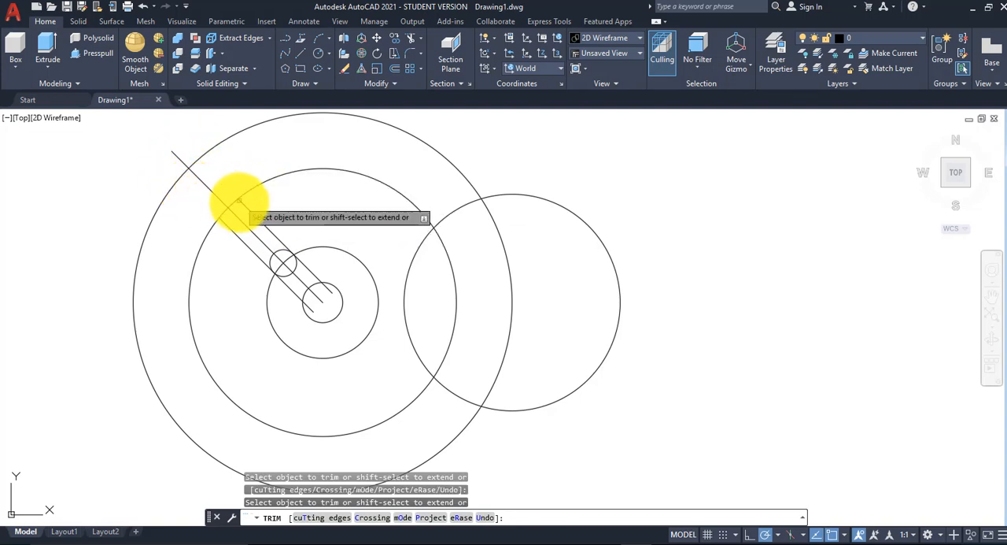
left_click(226, 210)
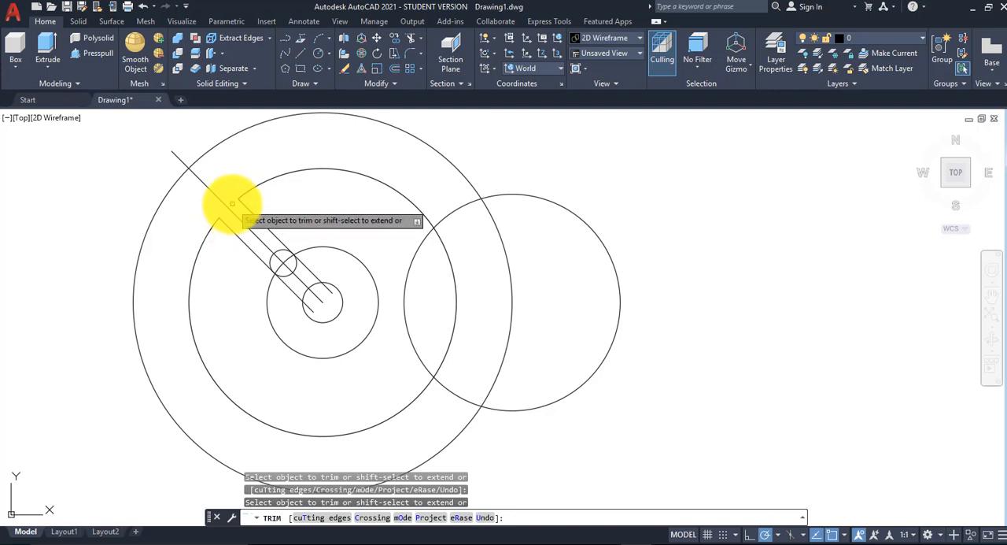
left_click(280, 251)
left_click(272, 258)
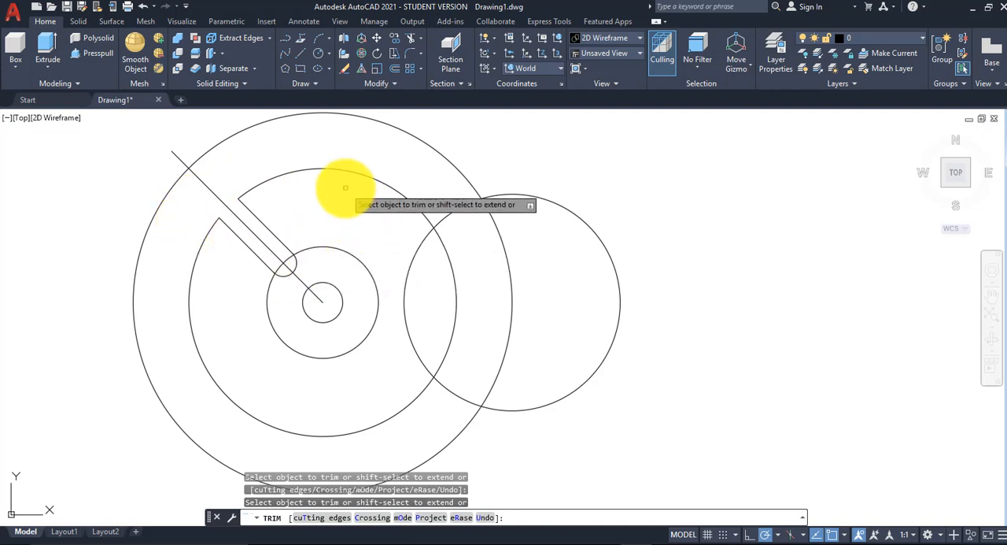
right_click(306, 187)
left_click(340, 196)
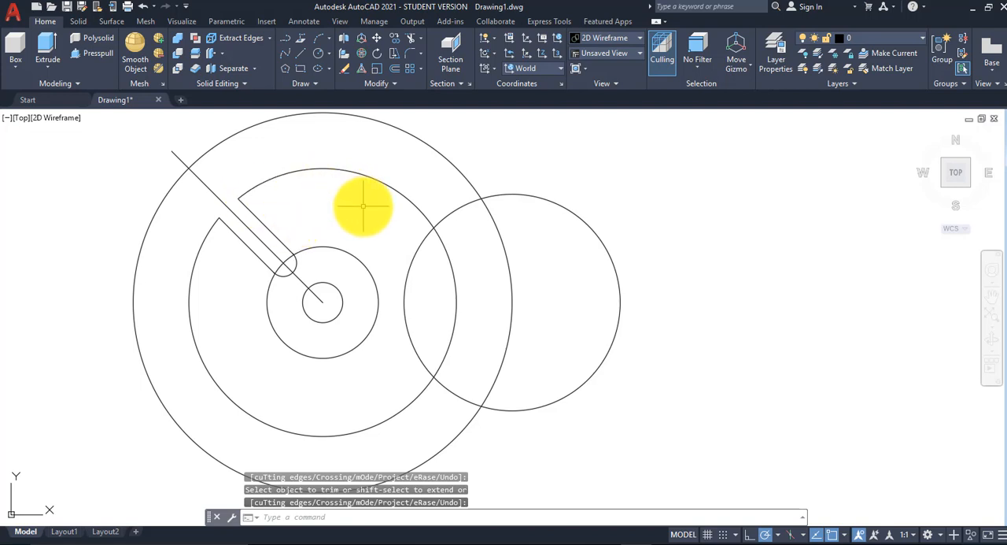
Step: Create a polar array of the slot's two edges and its rounded end around the common center with 4 items
left_click(423, 70)
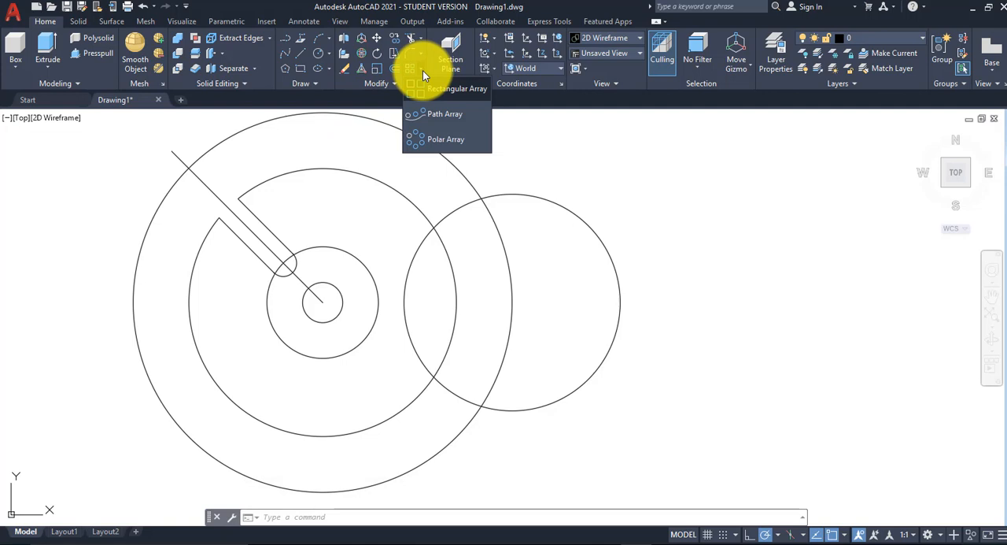
left_click(436, 138)
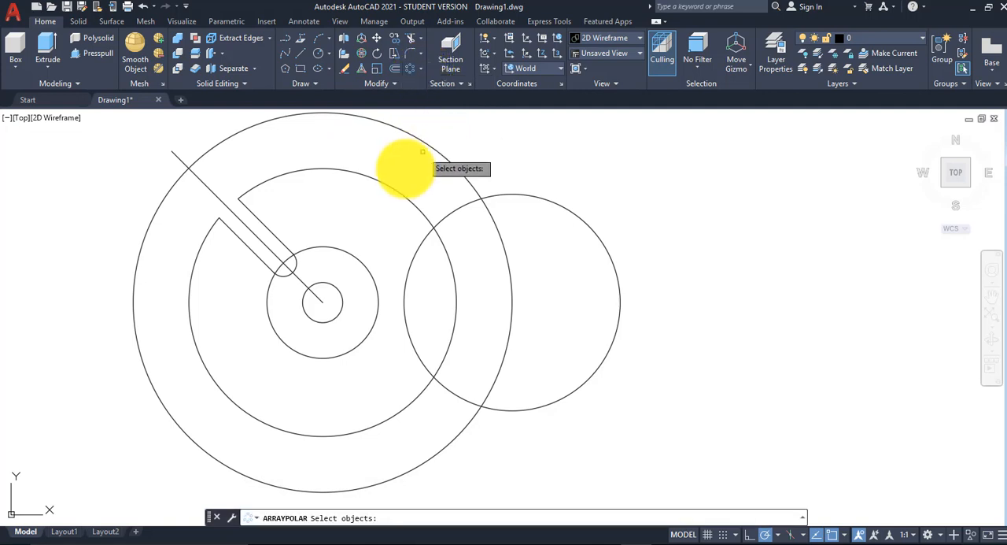
left_click(266, 225)
left_click(253, 249)
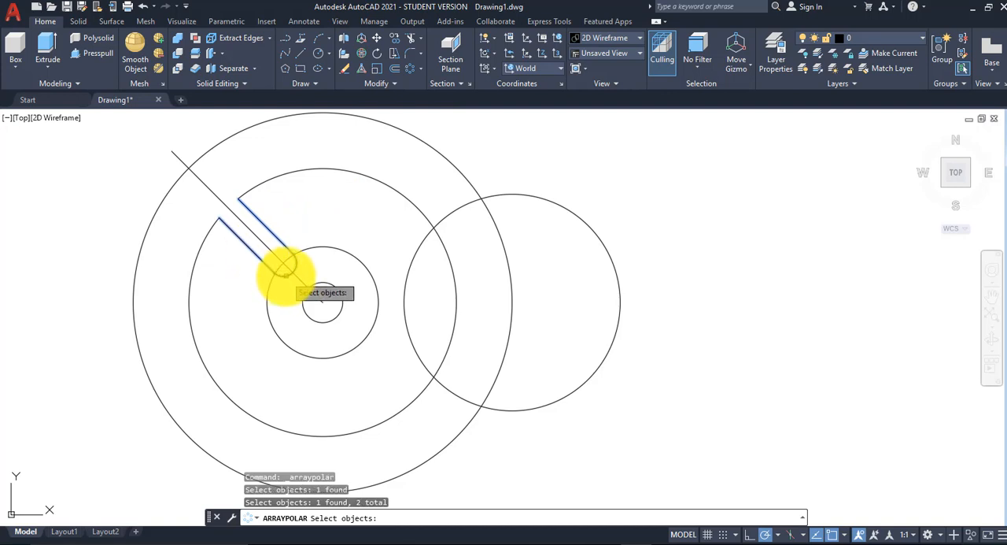
left_click(283, 268)
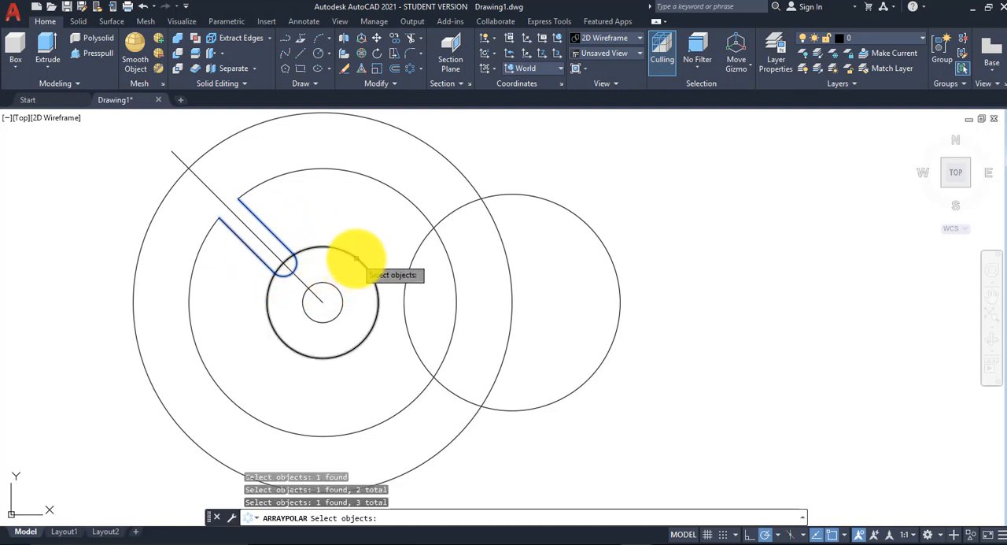
key("Return")
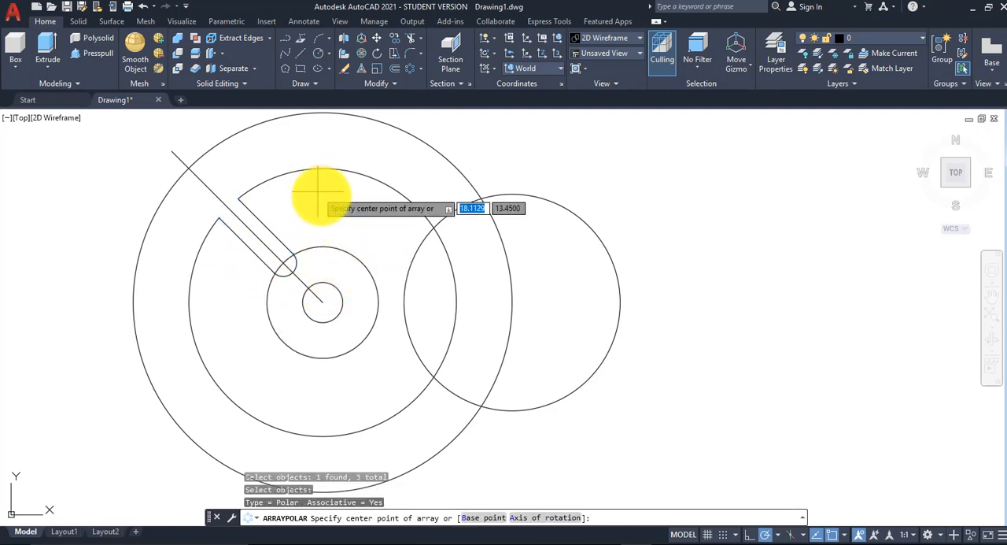
left_click(323, 302)
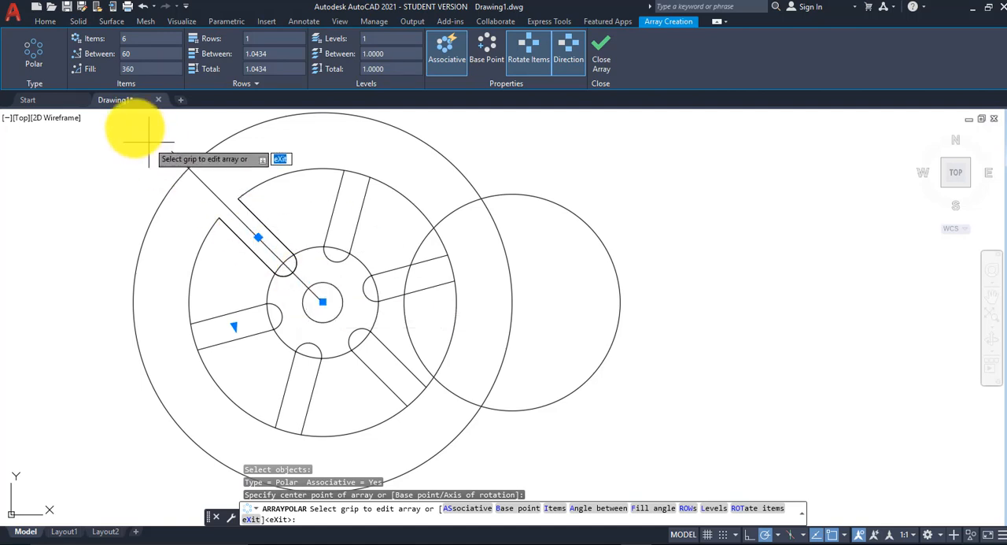
left_click(126, 38)
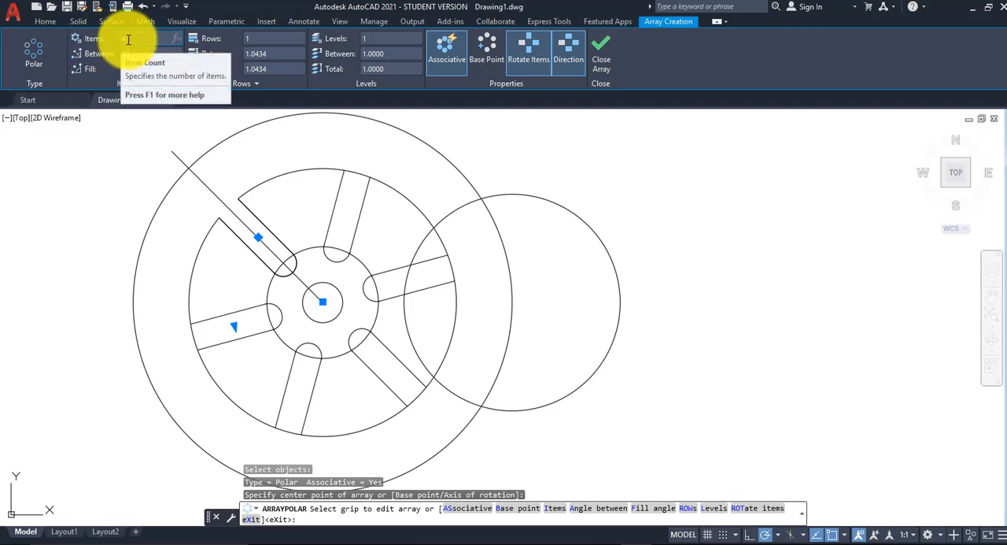
key("Return")
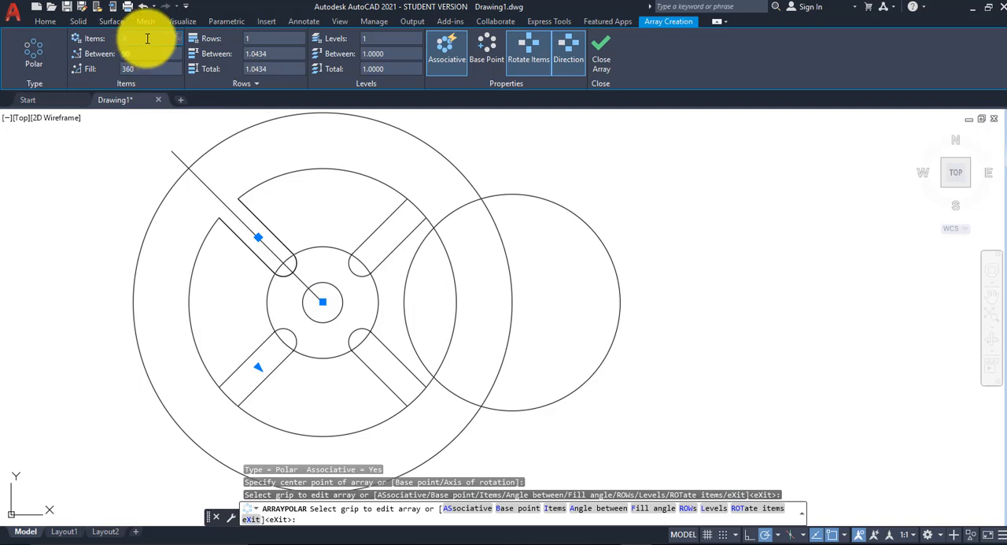
left_click(602, 60)
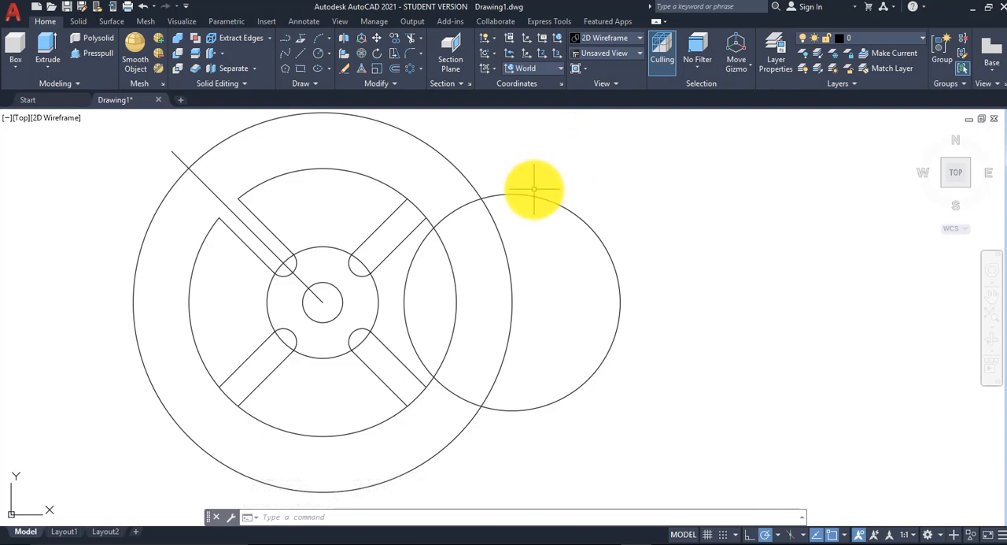
Step: Create a polar array of the 0.97-radius circle around the common center with 4 items
scroll(532, 187, "down", 2)
mouse_move(532, 188)
middle_mouse_down()
mouse_move(515, 194)
mouse_move(517, 210)
middle_mouse_up()
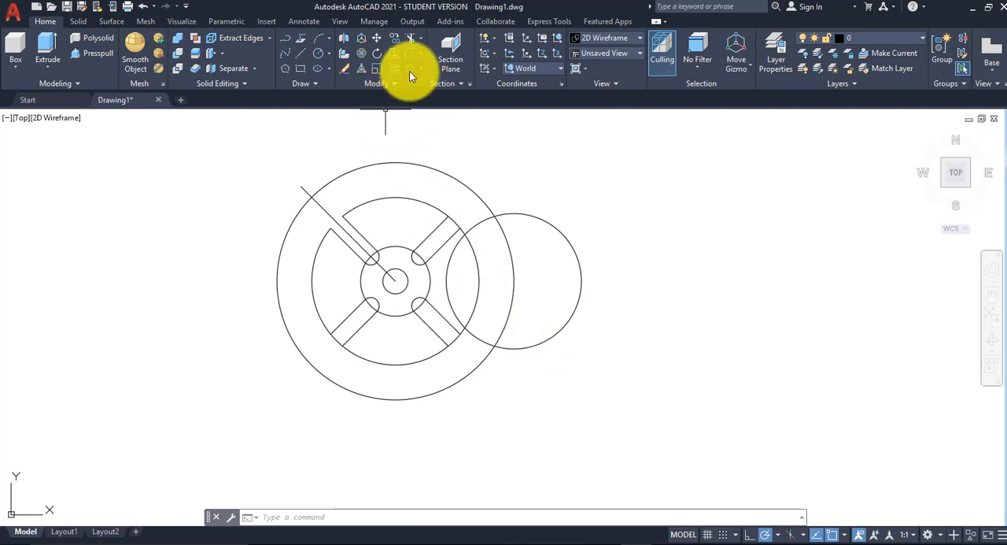
left_click(410, 67)
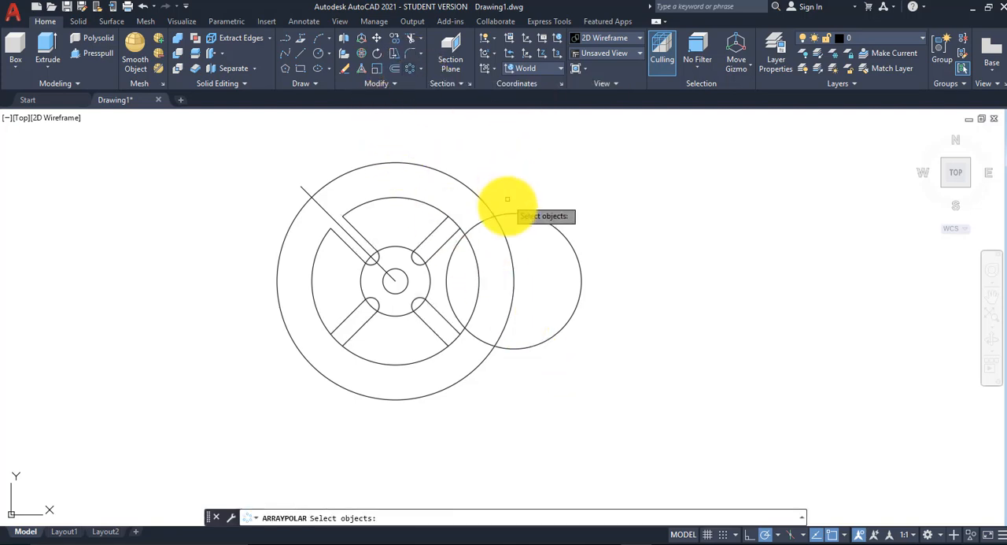
left_click(512, 211)
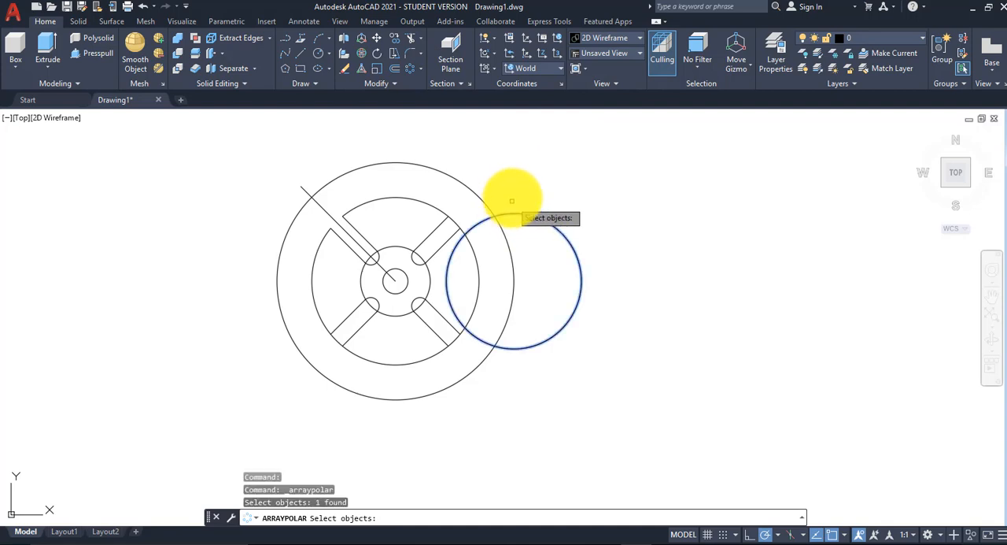
key("Return")
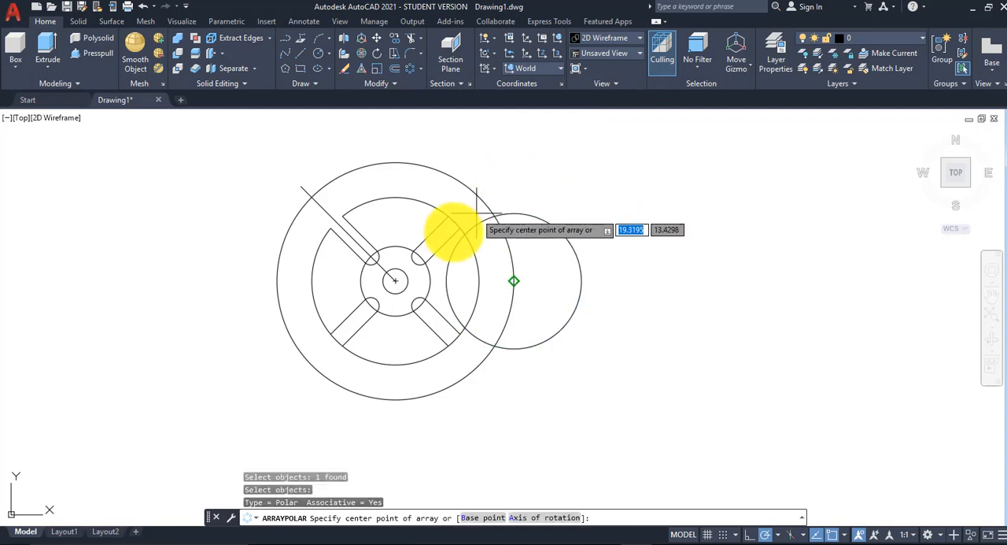
left_click(395, 281)
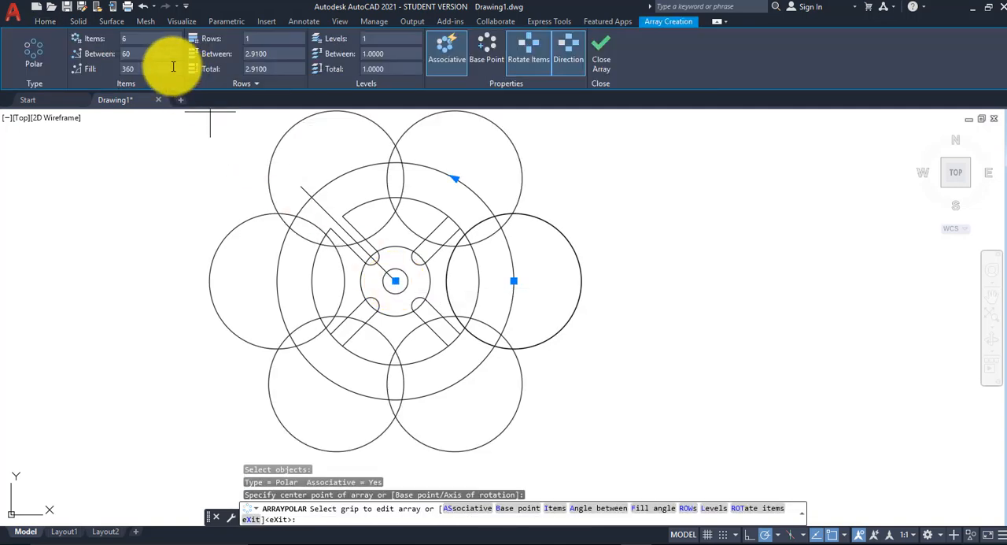
left_click(128, 39)
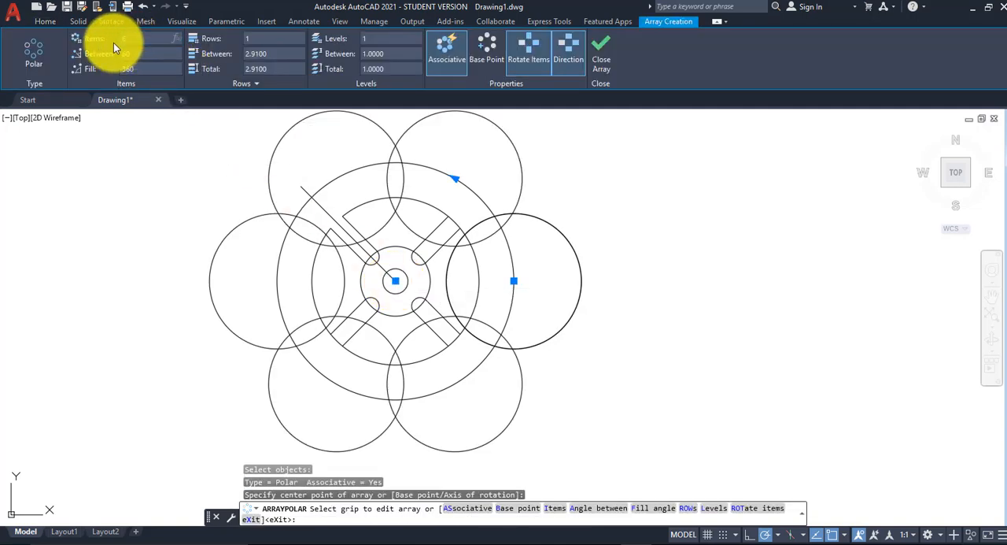
type("4")
left_click(622, 62)
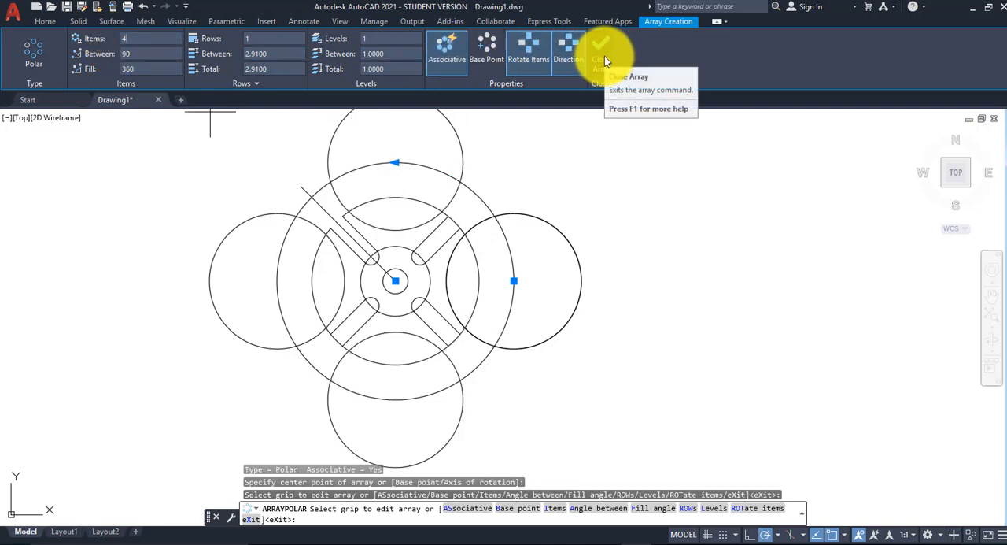
left_click(603, 61)
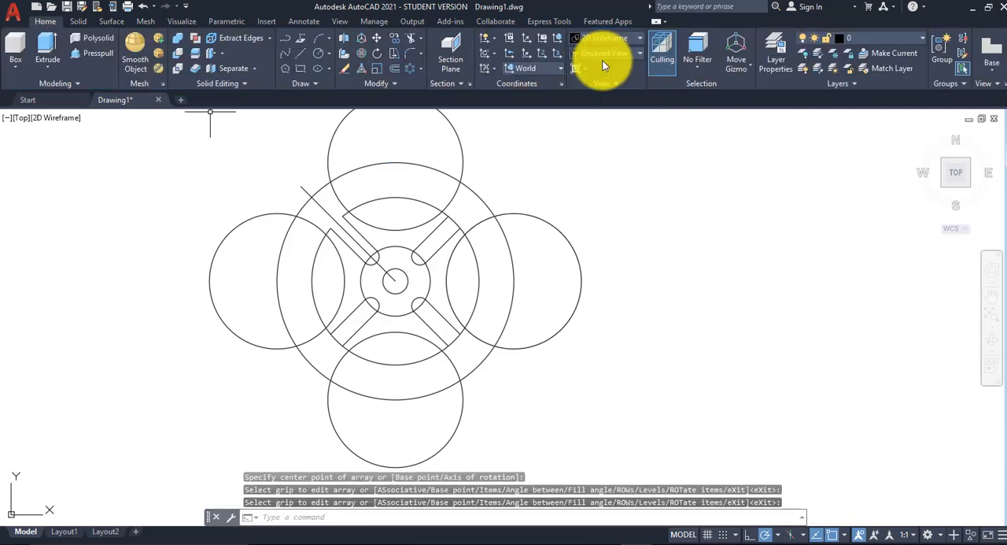
middle_click_drag(612, 200, 636, 221)
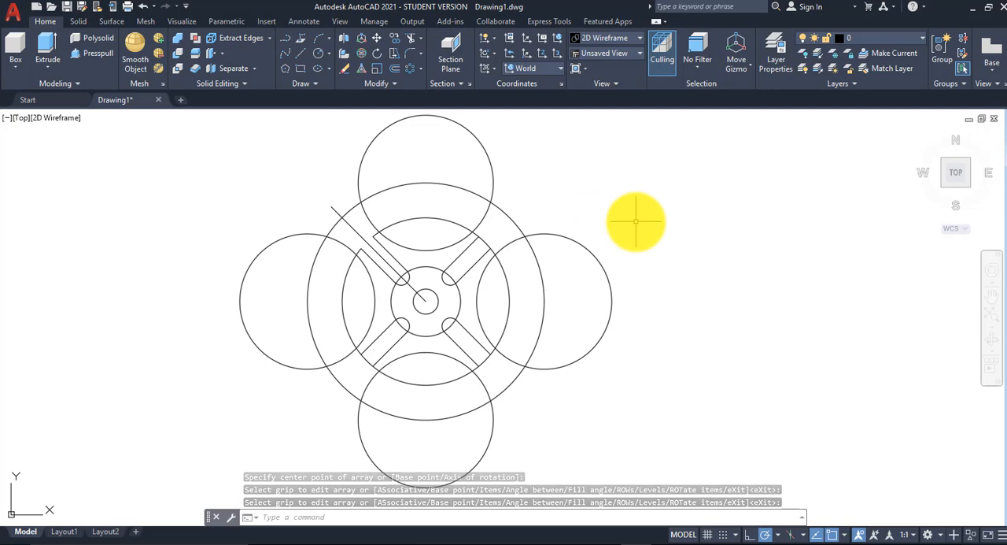
Step: Check the outline in Assignment 19.pdf and trim the 1.2-radius circle inside the four arrayed circles and across the slot openings in AutoCAD
mouse_move(664, 539)
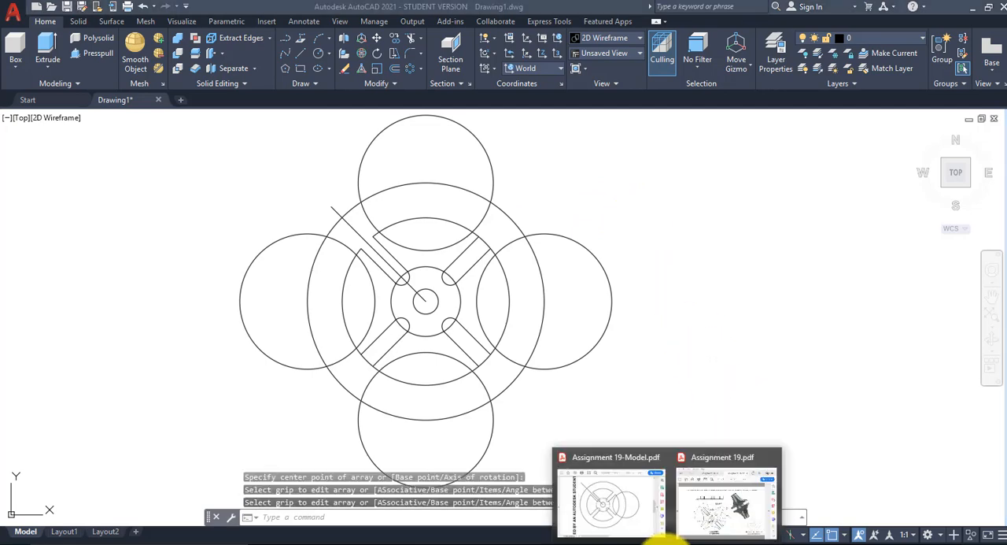
left_click(725, 519)
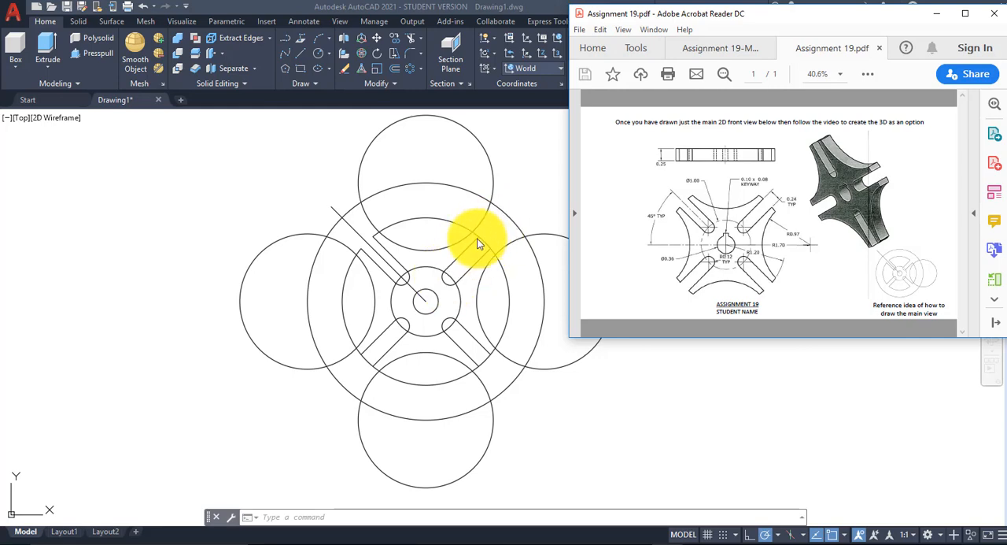
left_click(459, 277)
key("Escape")
key("Escape")
key("Escape")
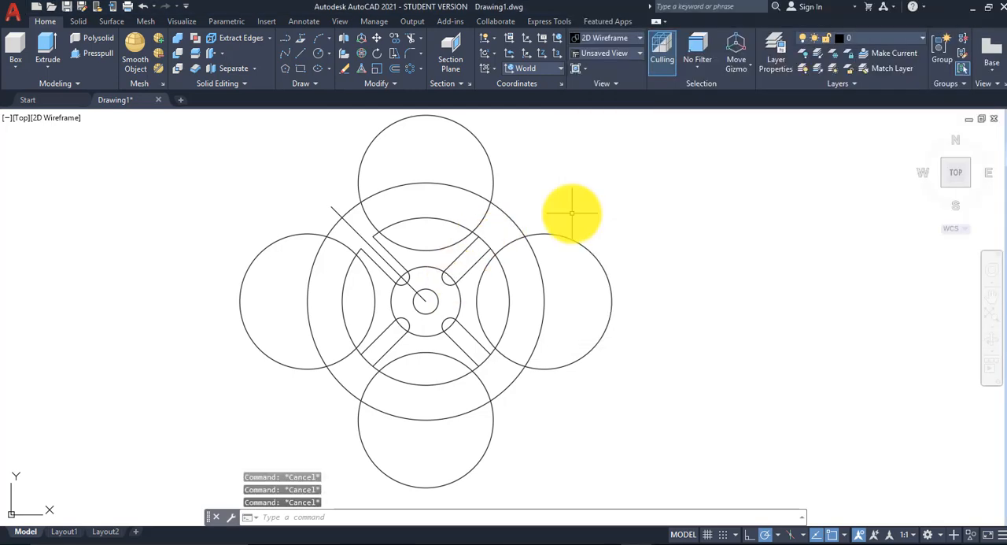
left_click(411, 37)
key("Return")
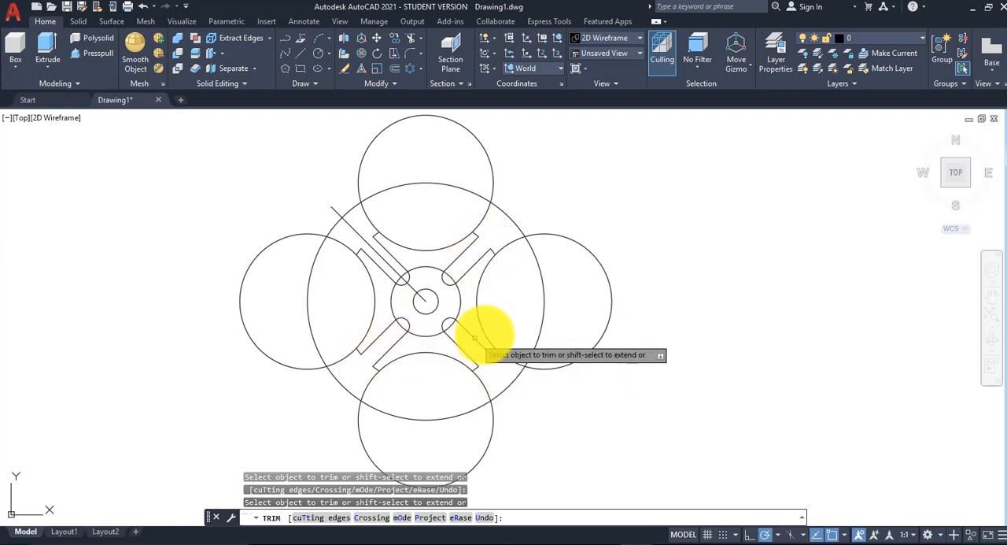
left_click(511, 240)
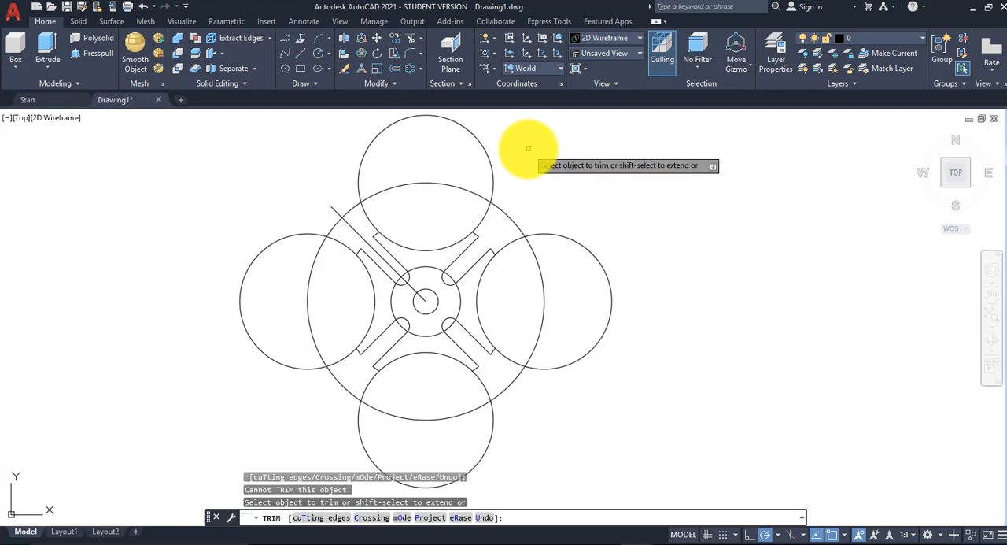
key("Return")
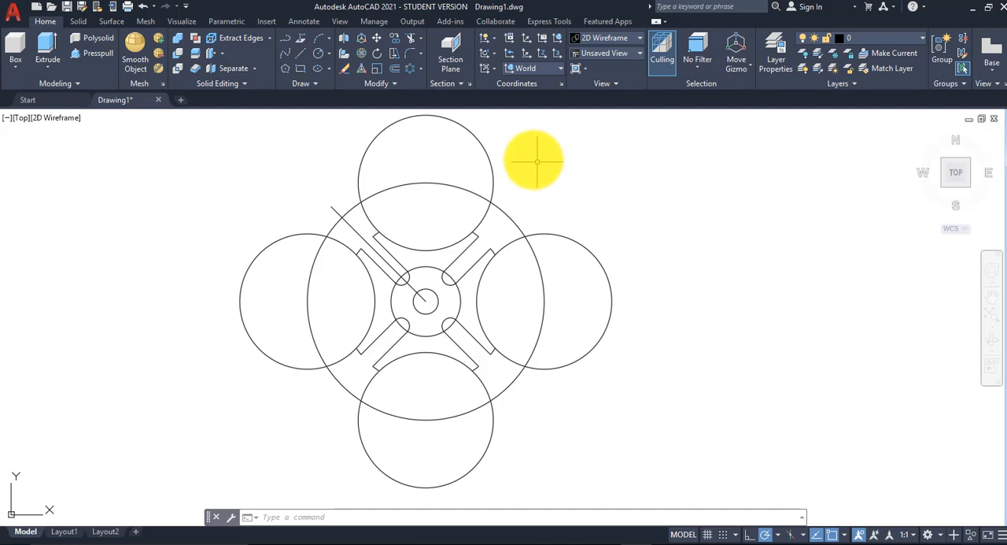
Step: Explode the polar array of four large circles into separate circles
left_click(396, 85)
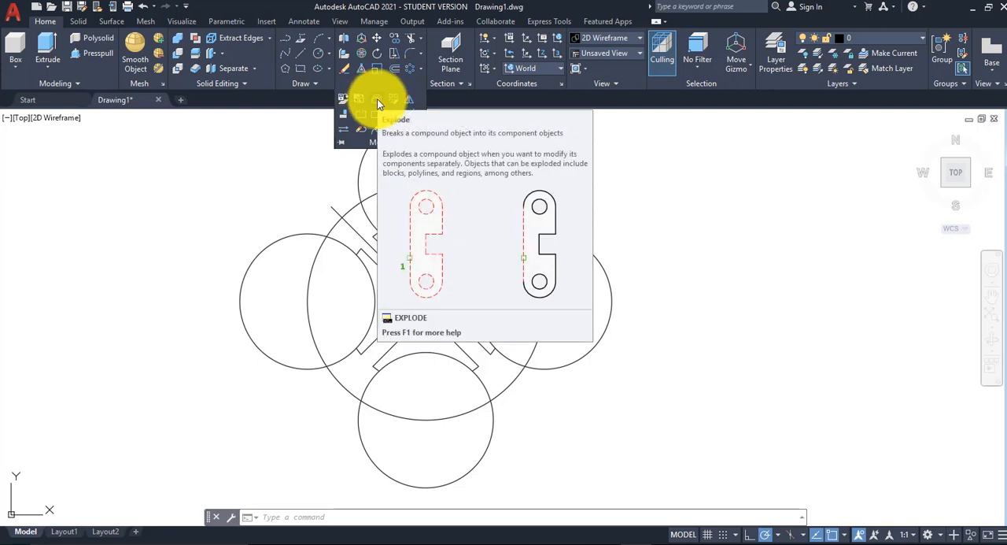
left_click(377, 99)
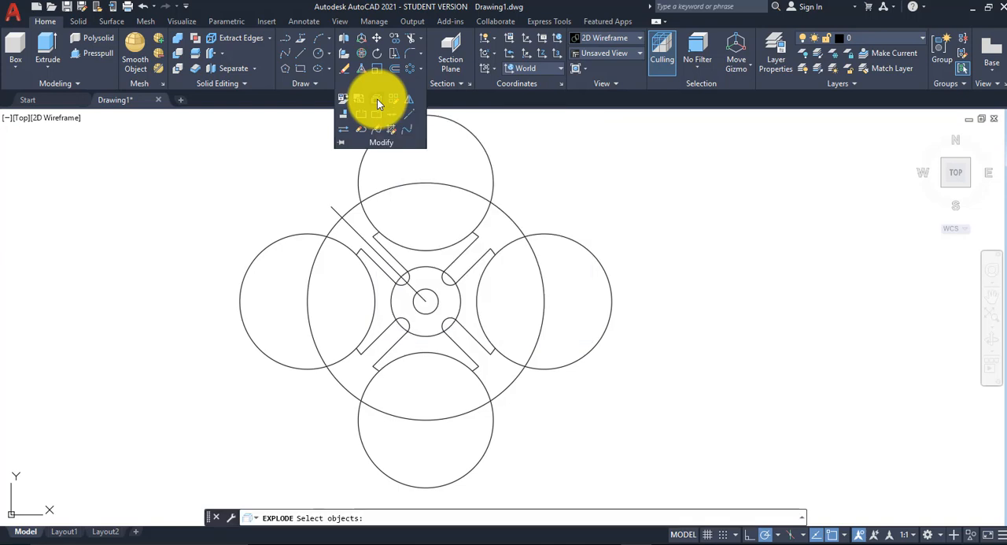
left_click(492, 187)
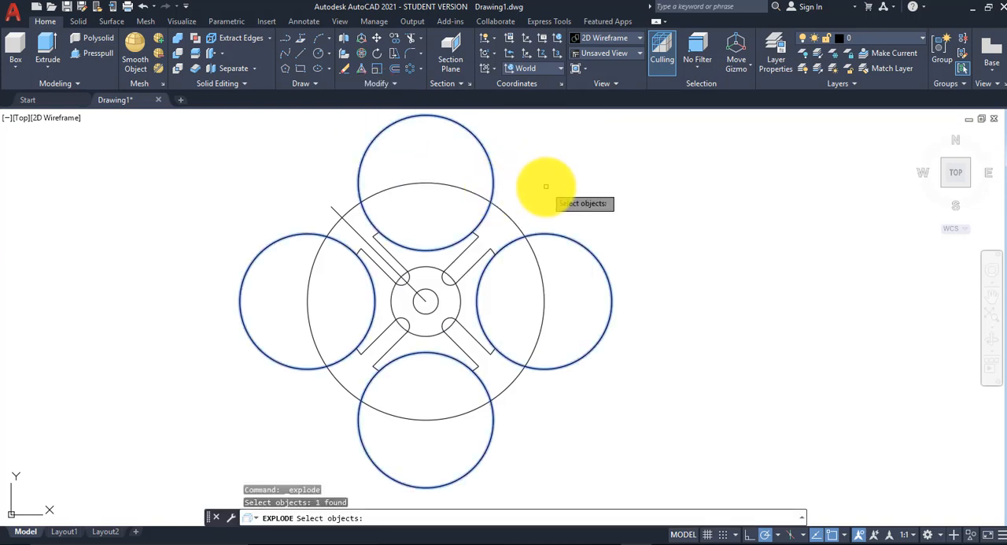
key("Return")
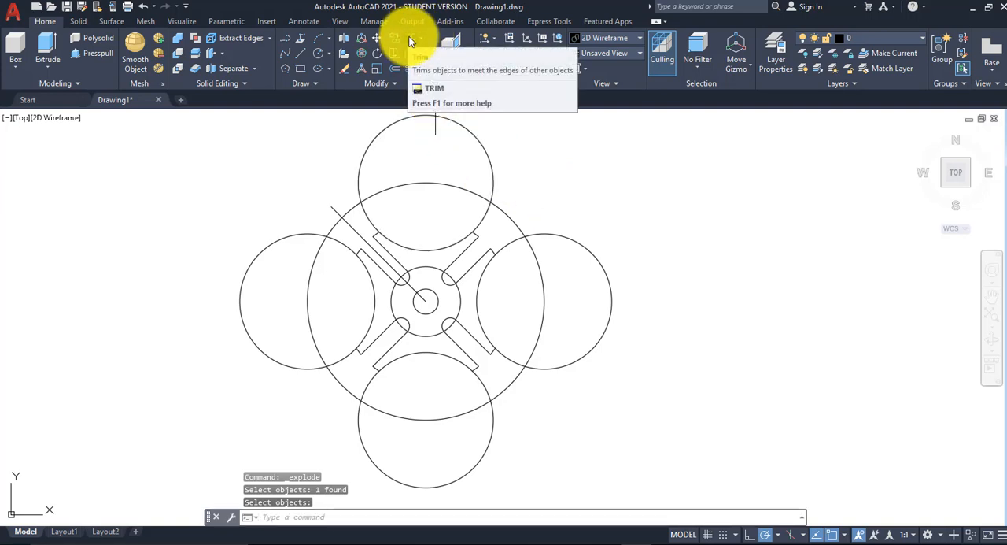
Step: Trim the four 0.97-radius circles between the arm tips and the 1.7-radius circle, keeping the concave arcs between the arms
left_click(409, 41)
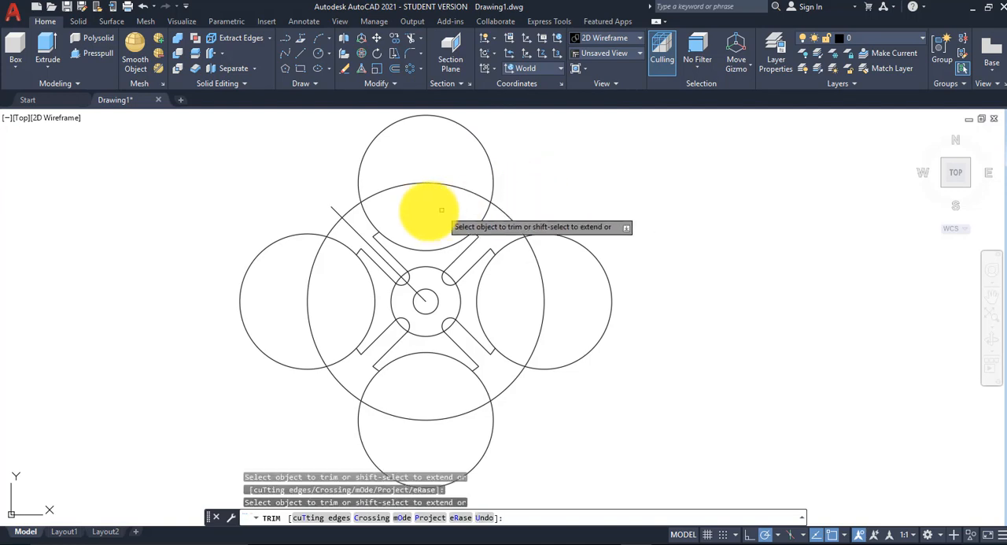
left_click(369, 209)
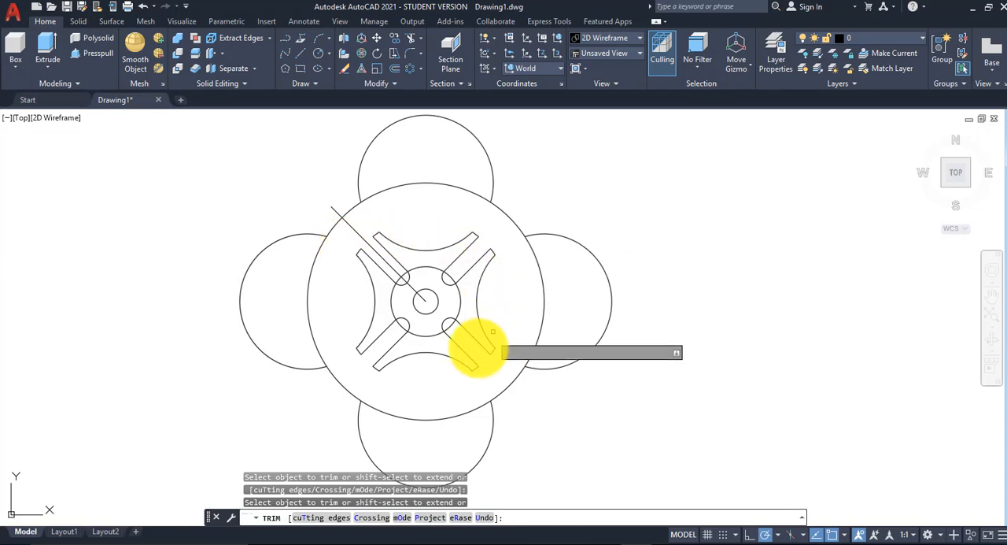
right_click(526, 161)
left_click(532, 166)
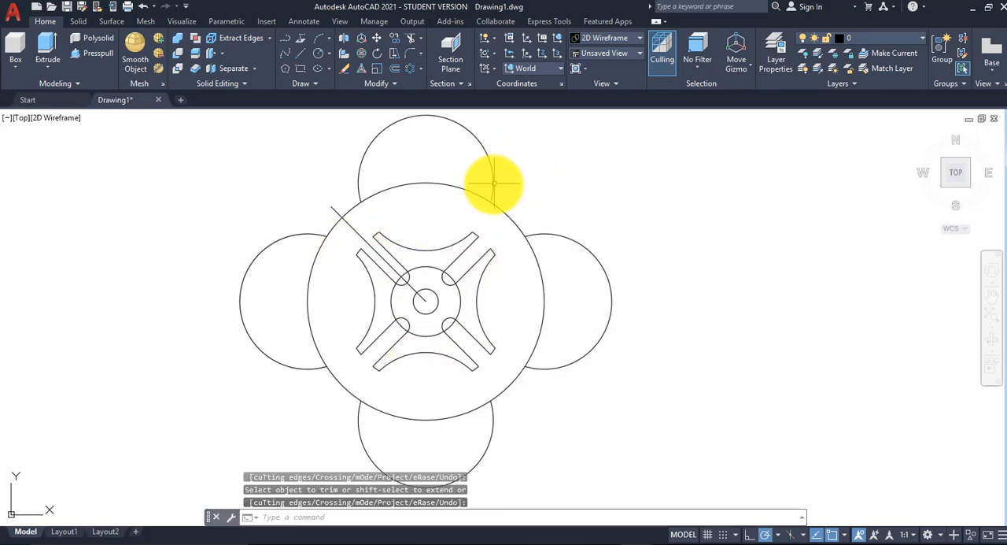
Step: Erase the 1.7-radius circle and the four leftover arcs outside it
left_click(493, 182)
left_click(510, 210)
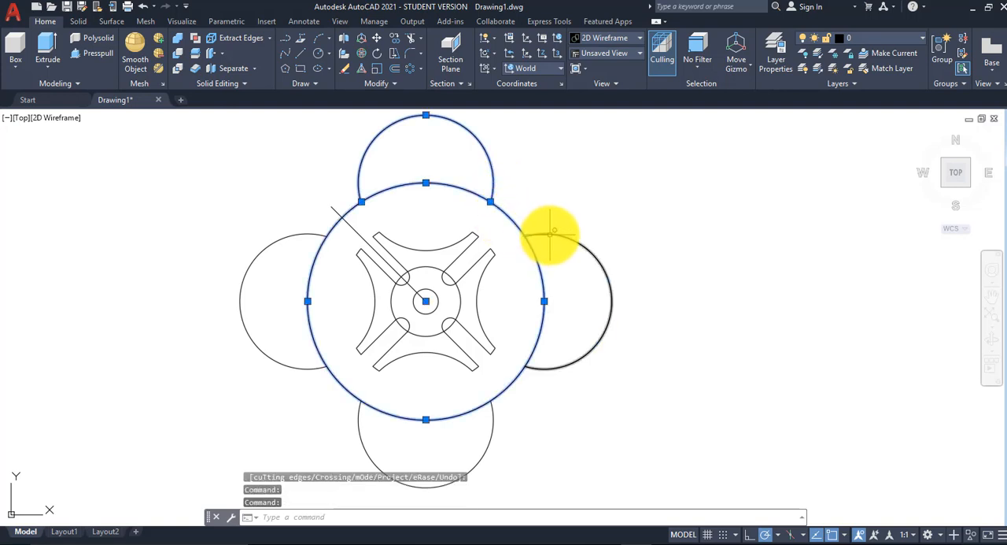
left_click(551, 232)
left_click(492, 423)
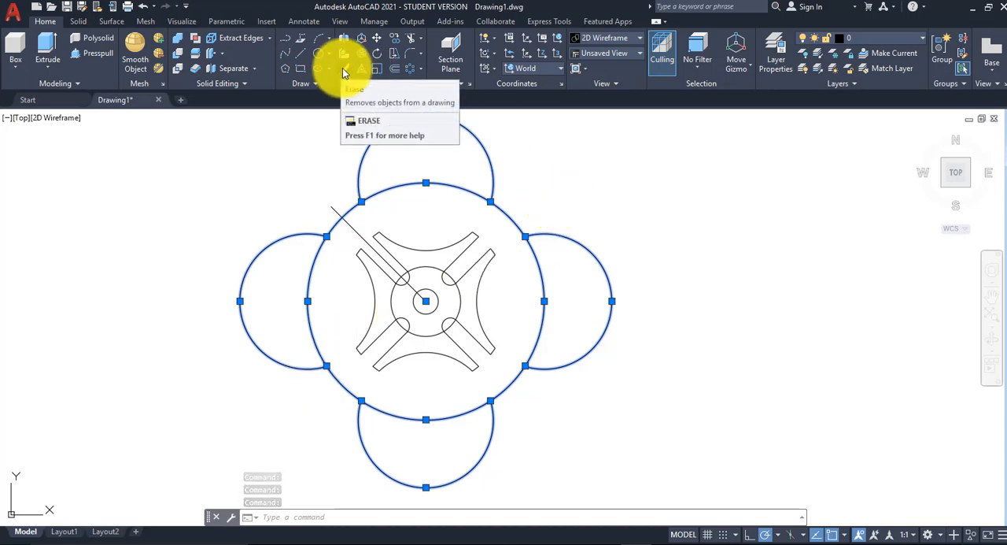
right_click(607, 174)
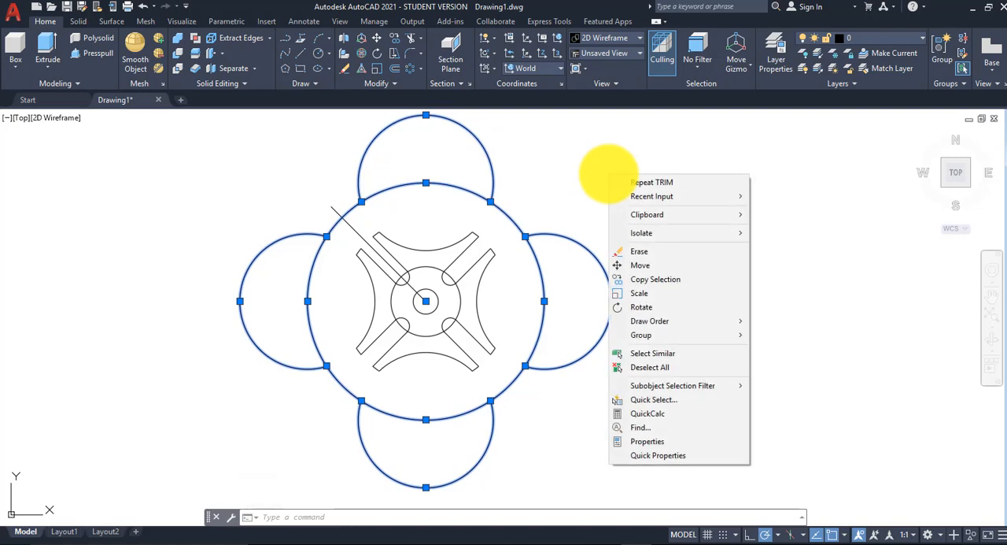
left_click(652, 252)
Step: Check the keyway size in Assignment 19.pdf, and in AutoCAD draw a vertical line from the wheel's centre up past the central hole
mouse_move(652, 537)
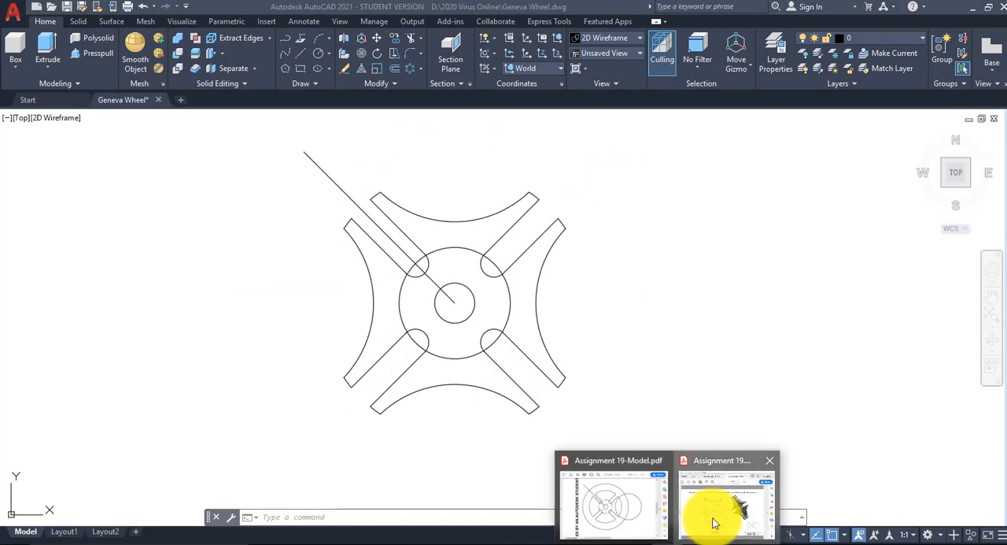
left_click(714, 523)
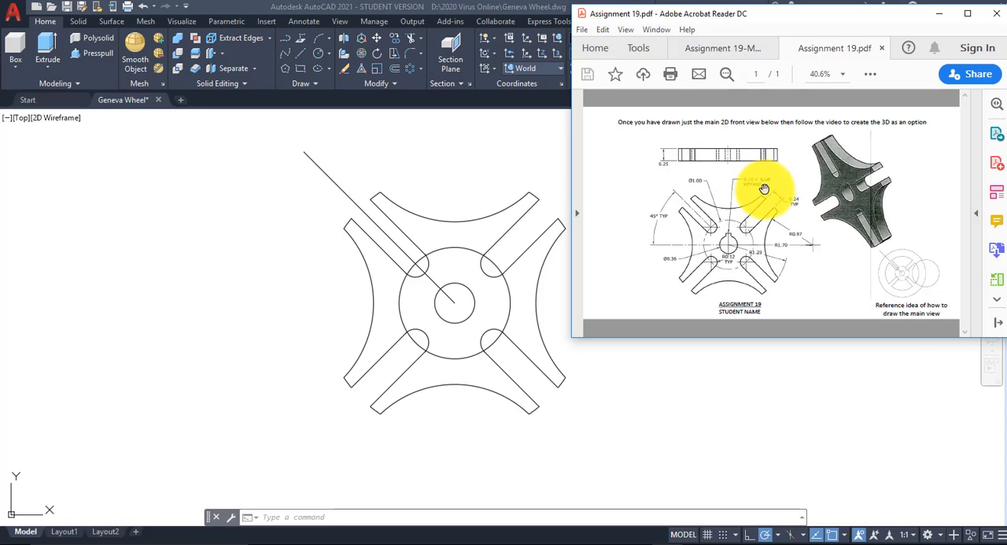
left_click(453, 297)
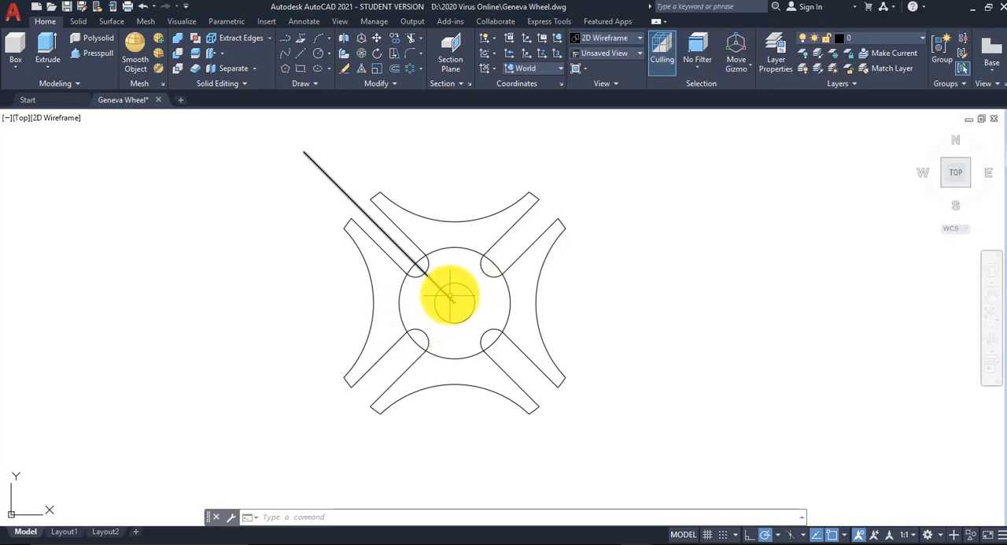
scroll(453, 297, "up", 6)
scroll(452, 285, "up", 2)
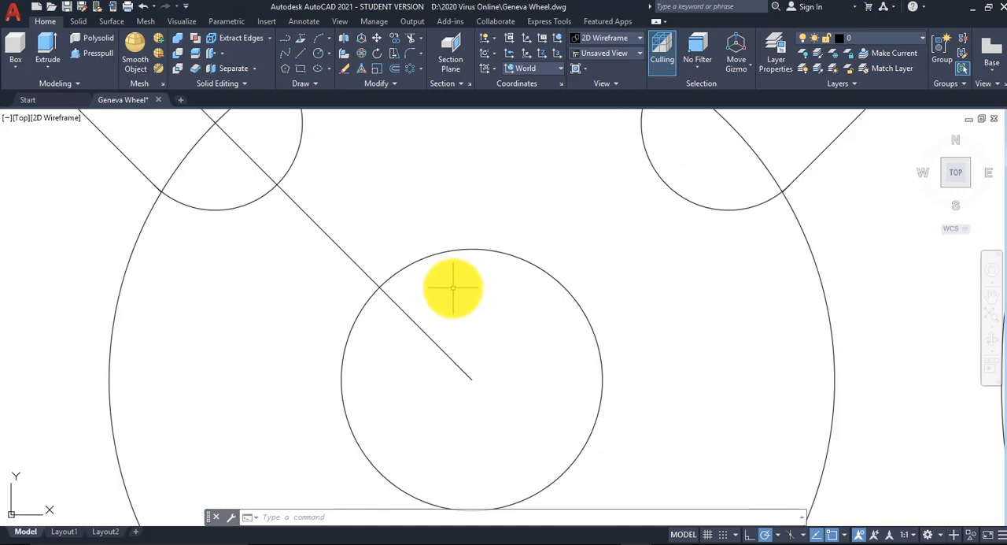
scroll(466, 286, "down", 2)
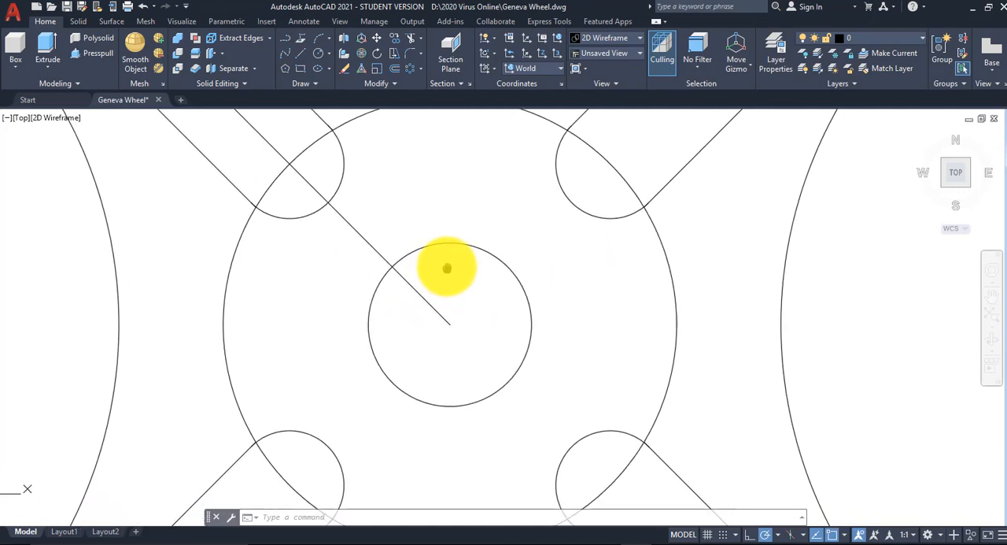
left_click(302, 54)
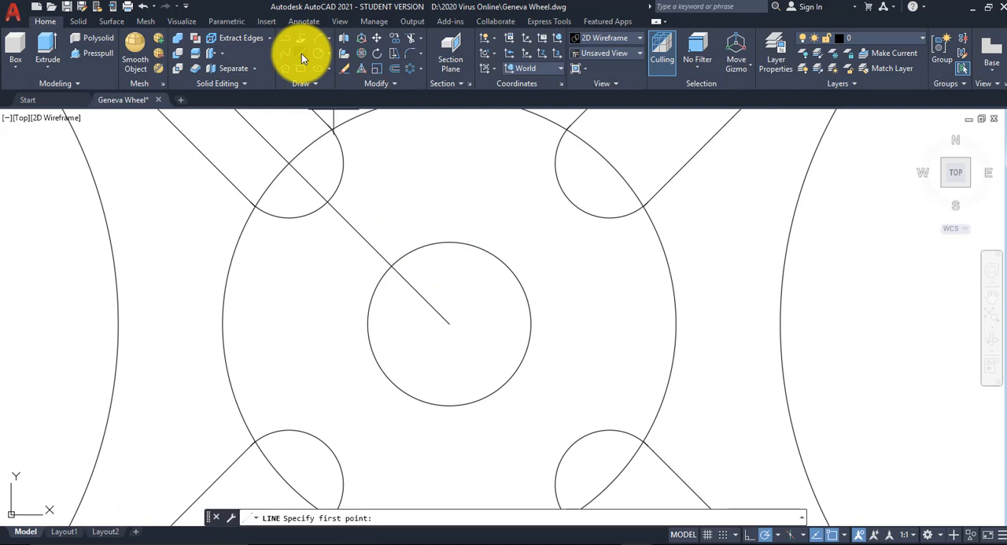
left_click(302, 54)
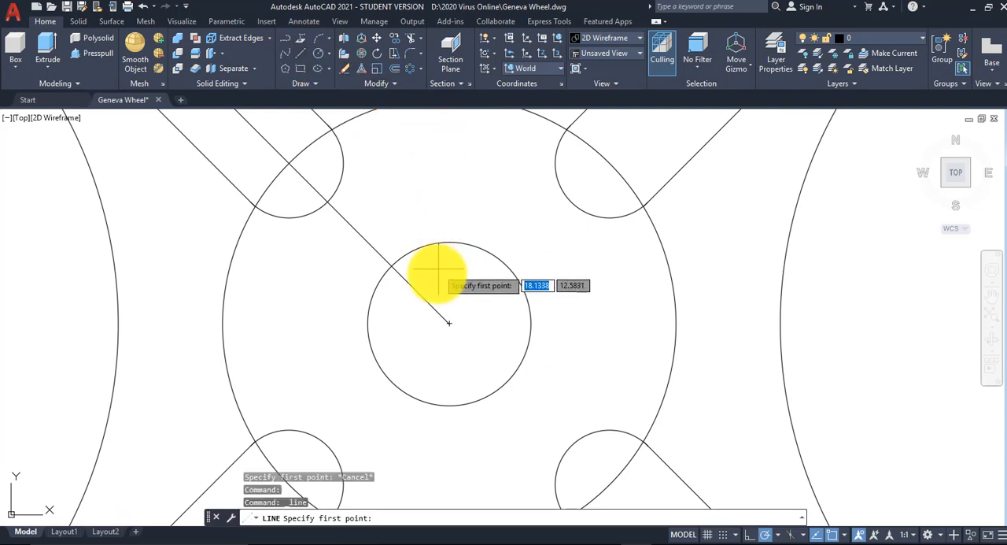
left_click(450, 322)
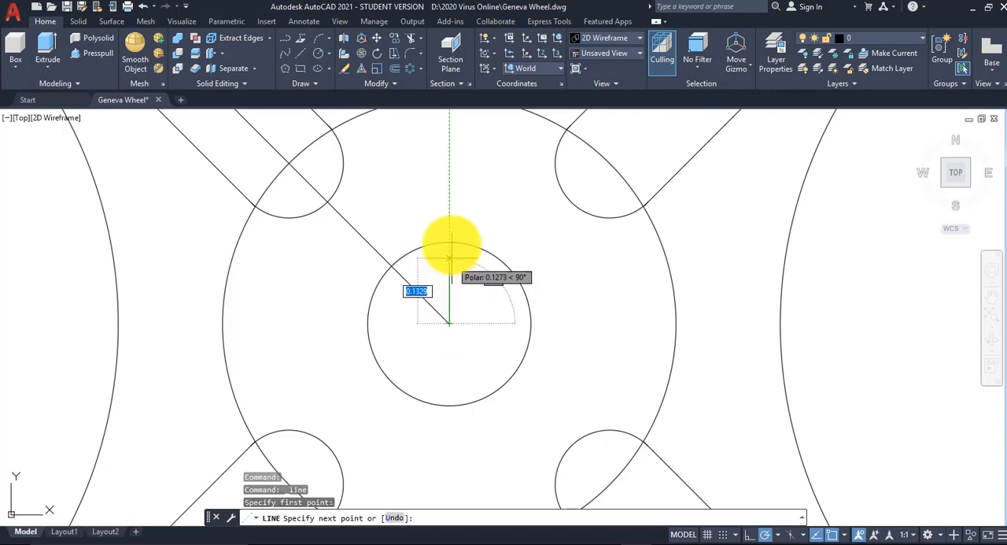
left_click(450, 179)
right_click(464, 181)
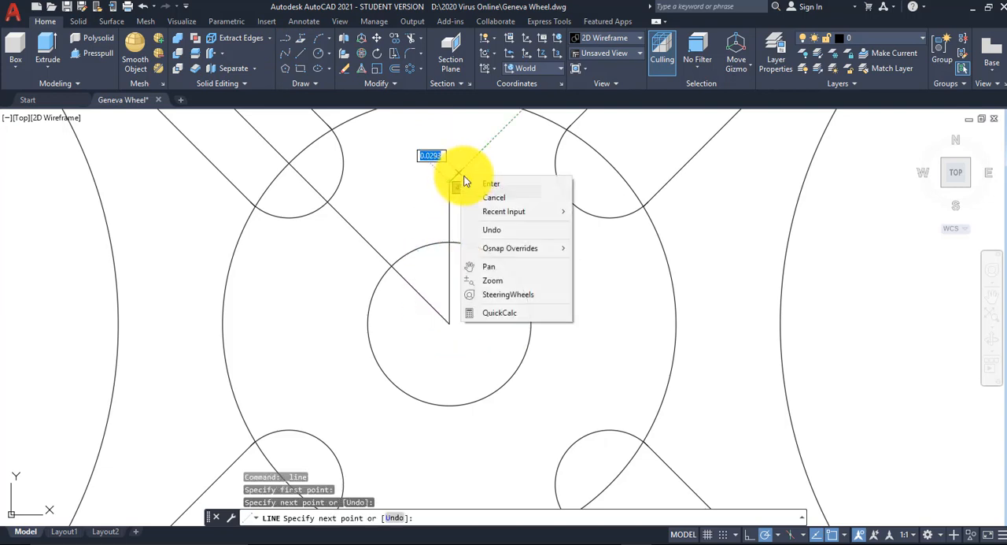
left_click(491, 184)
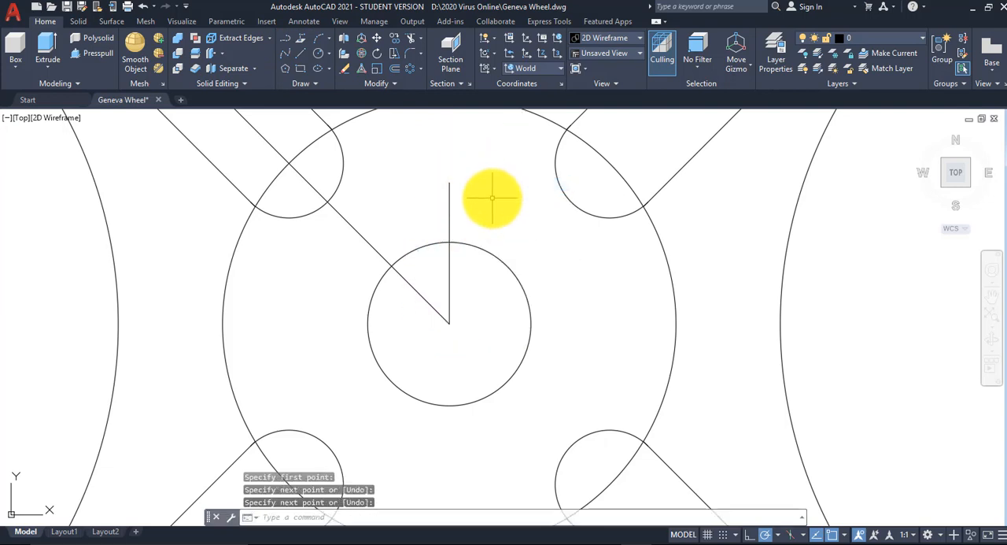
Step: Offset the vertical centre line by .05 to both sides for the keyway's side edges
left_click(396, 67)
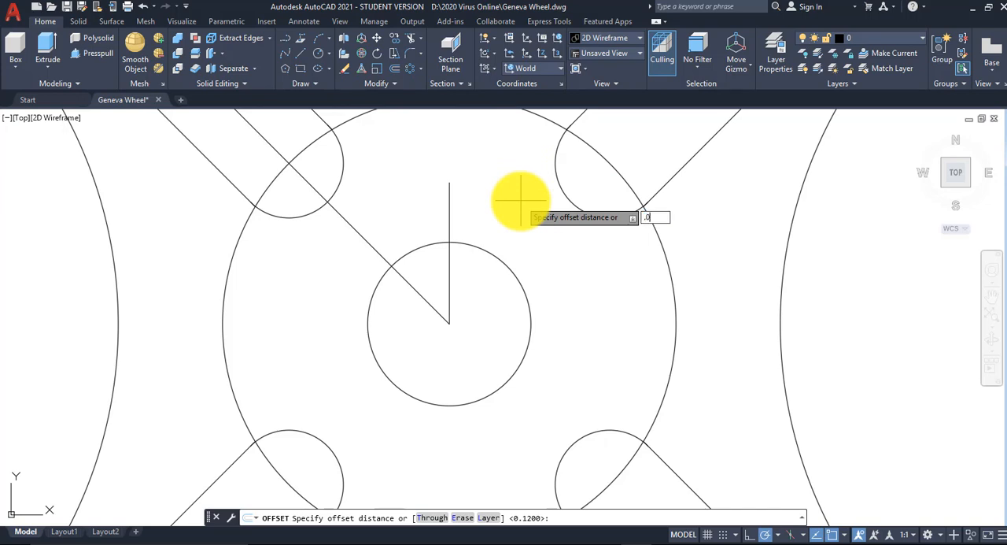
key("Return")
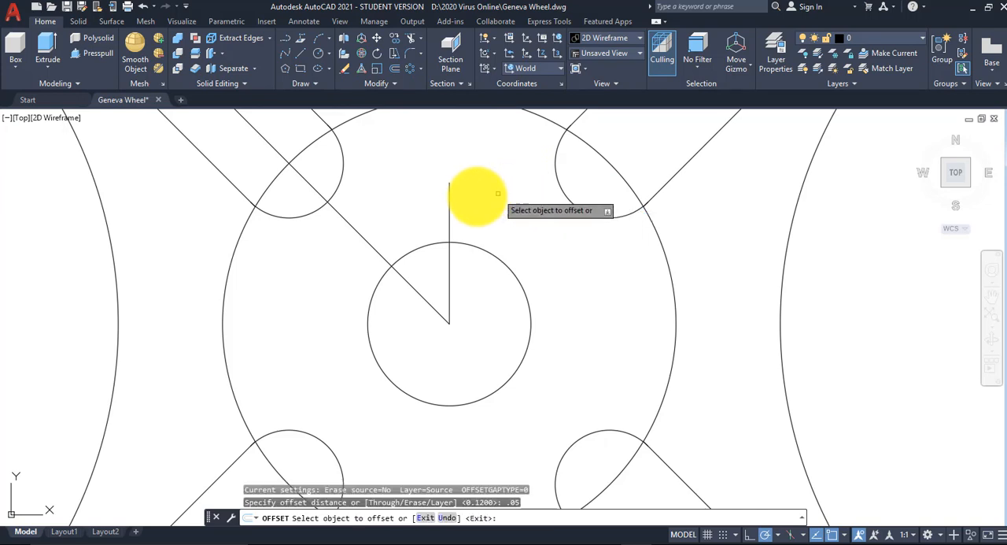
left_click(450, 209)
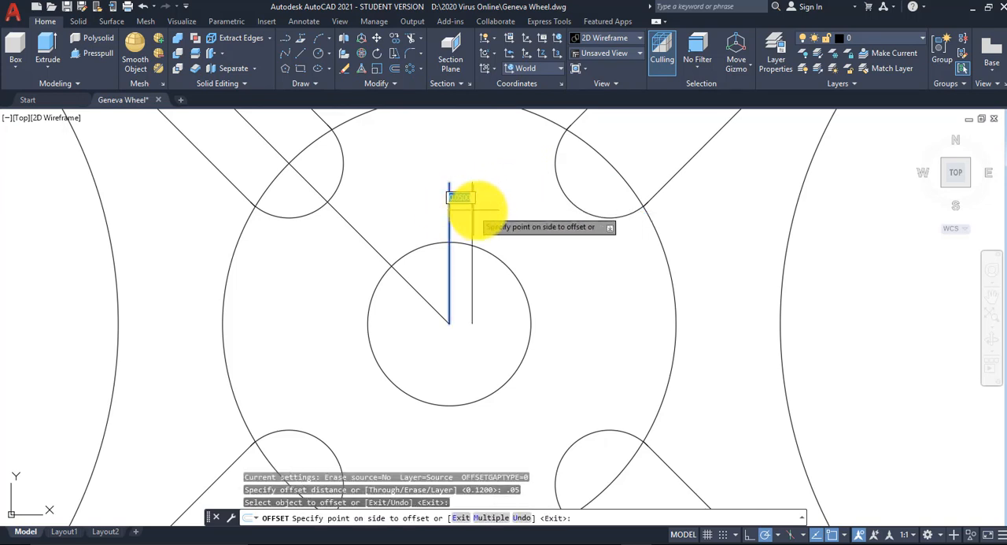
left_click(506, 209)
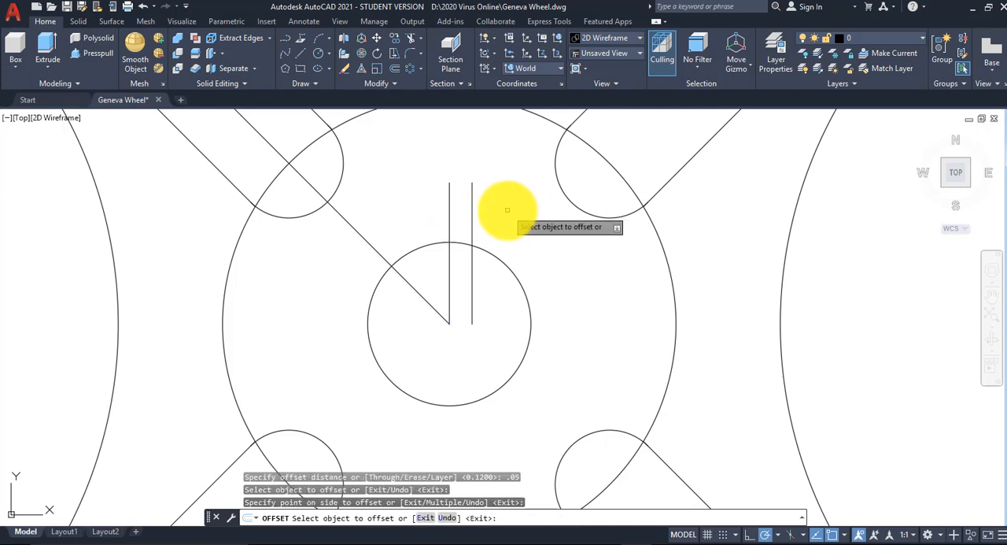
left_click(449, 214)
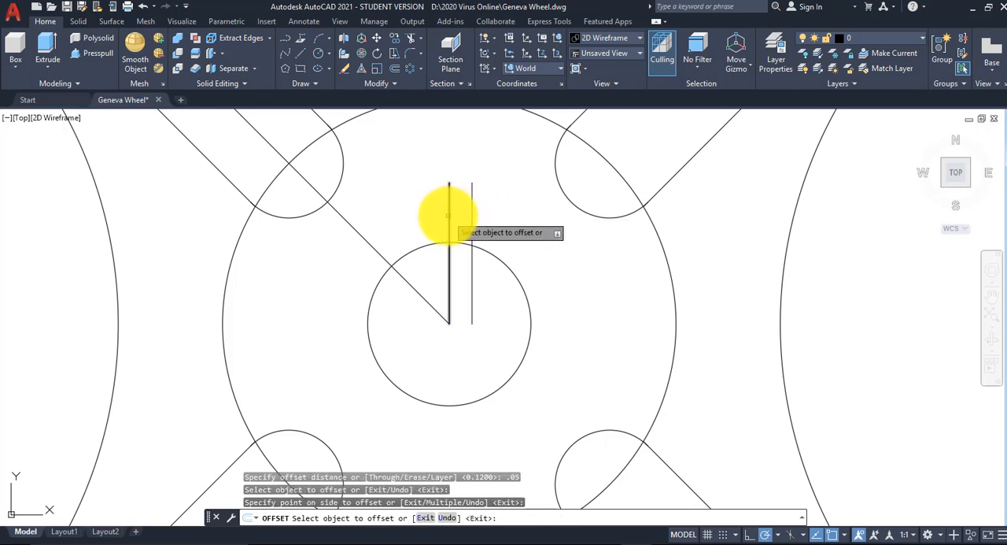
left_click(382, 203)
right_click(491, 213)
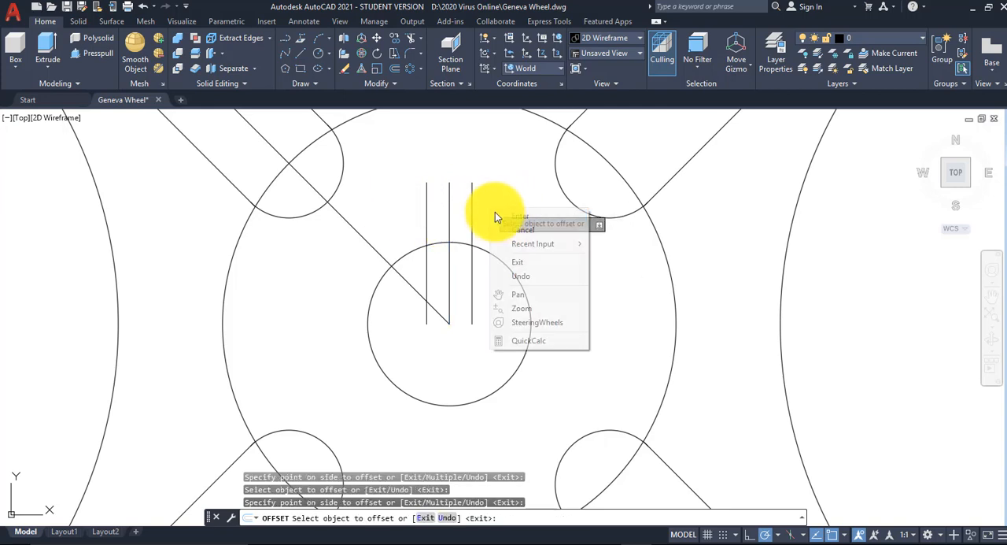
left_click(499, 216)
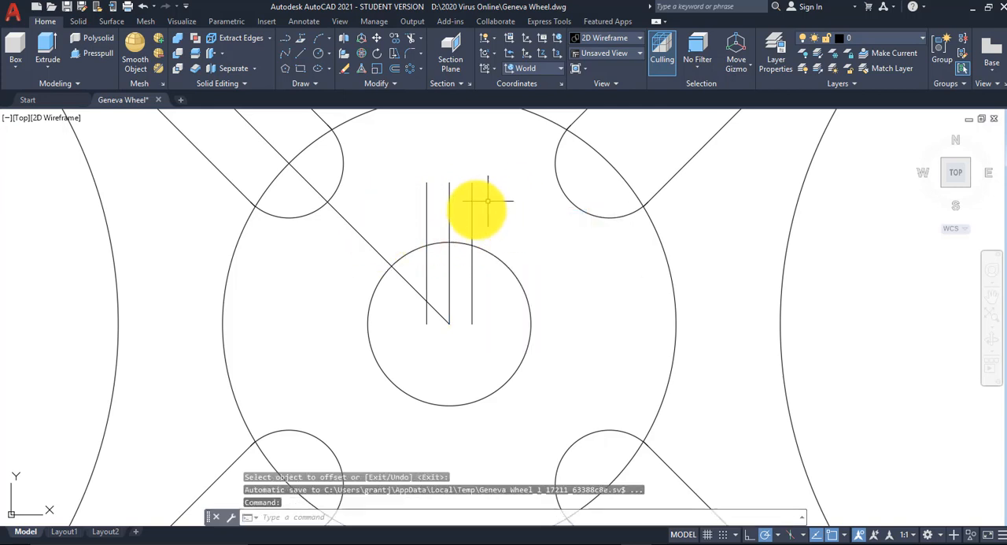
Step: Draw a horizontal line about 0.185 long from the central hole's top quadrant to the right, past the keyway's side line
scroll(451, 232, "up", 4)
middle_click_drag(472, 207, 475, 252)
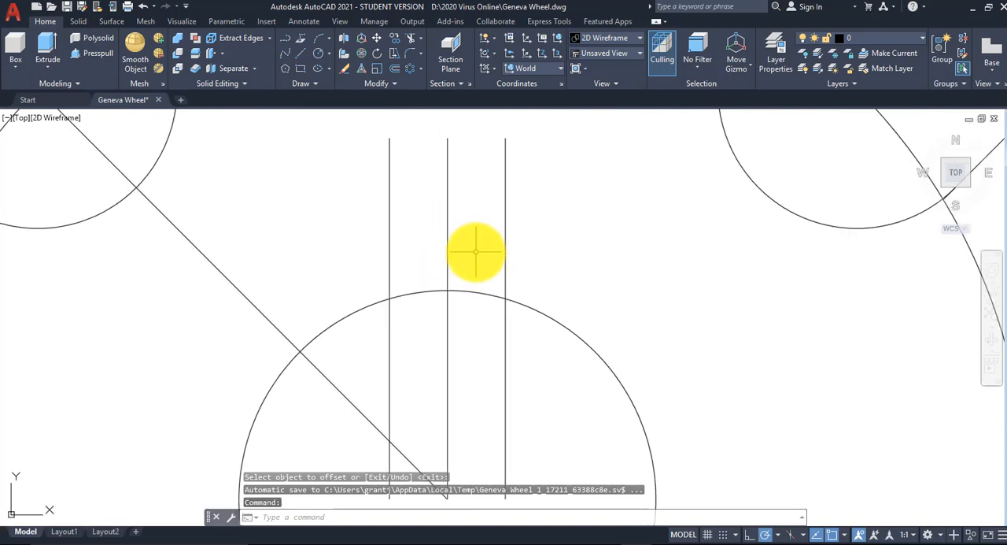
left_click(298, 52)
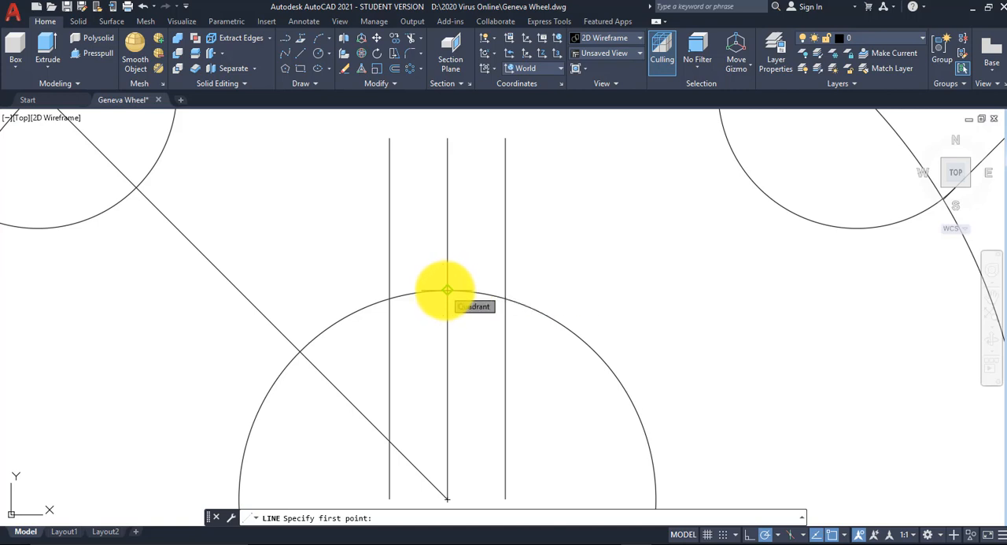
left_click(447, 291)
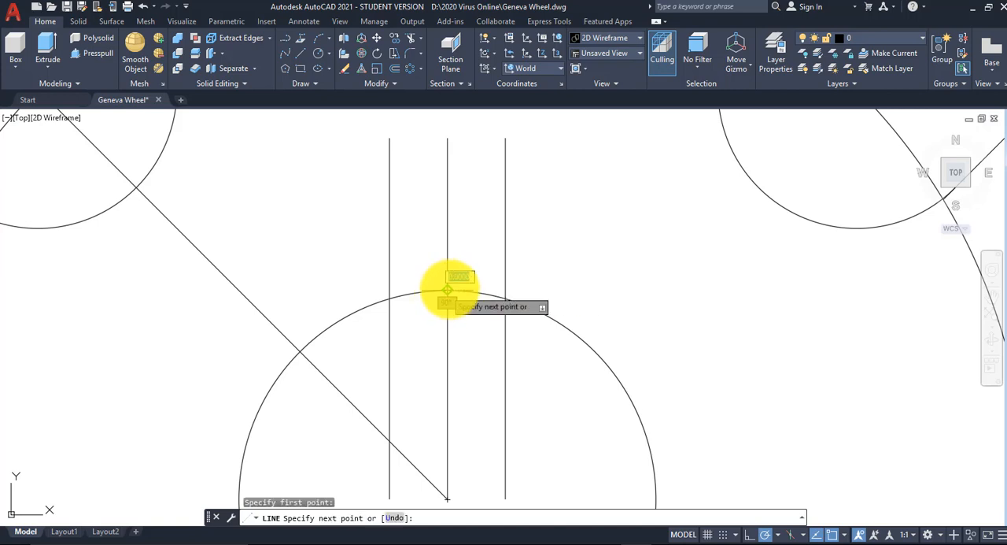
left_click(662, 290)
right_click(611, 214)
left_click(630, 220)
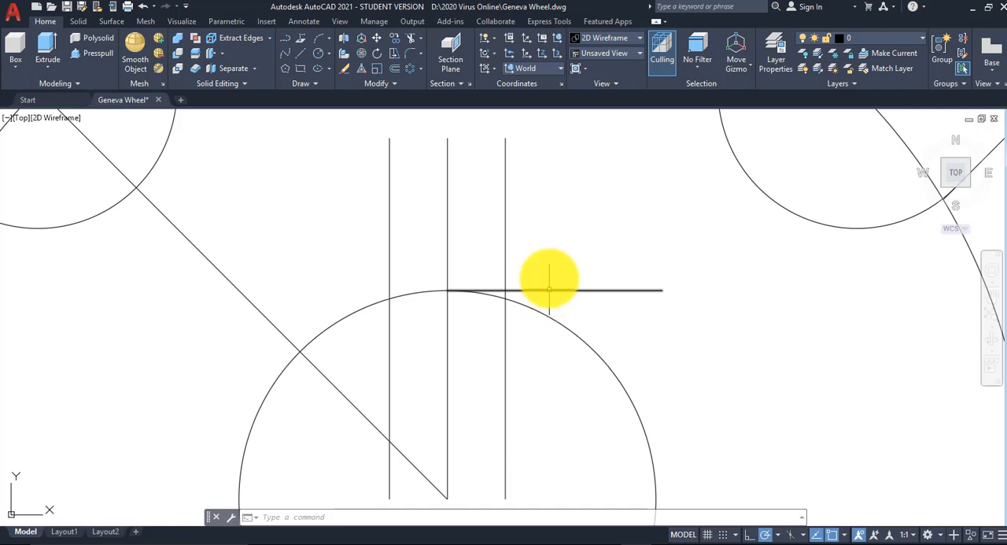
Step: Offset the horizontal line at the hole's top quadrant upward by .08 for the keyway's top edge
left_click(393, 70)
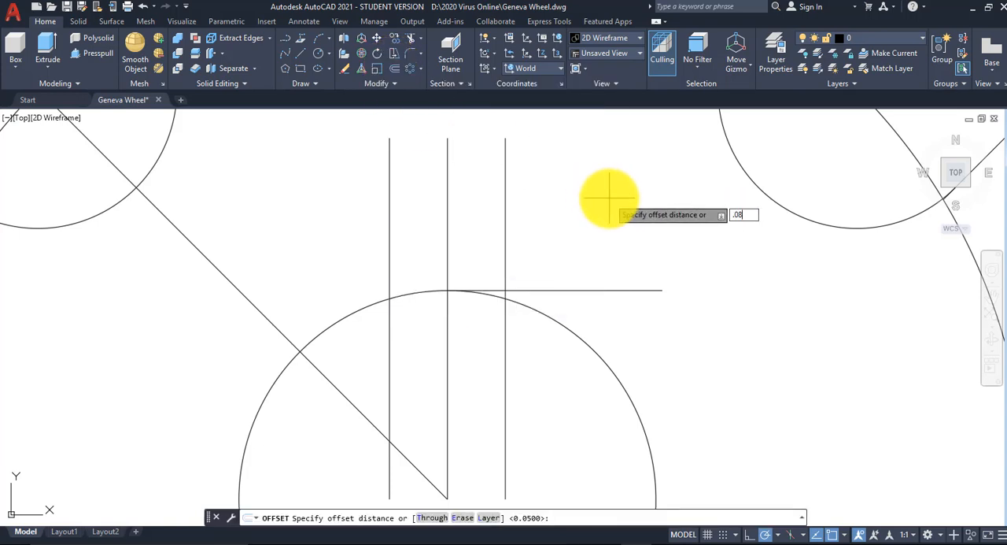
key("Return")
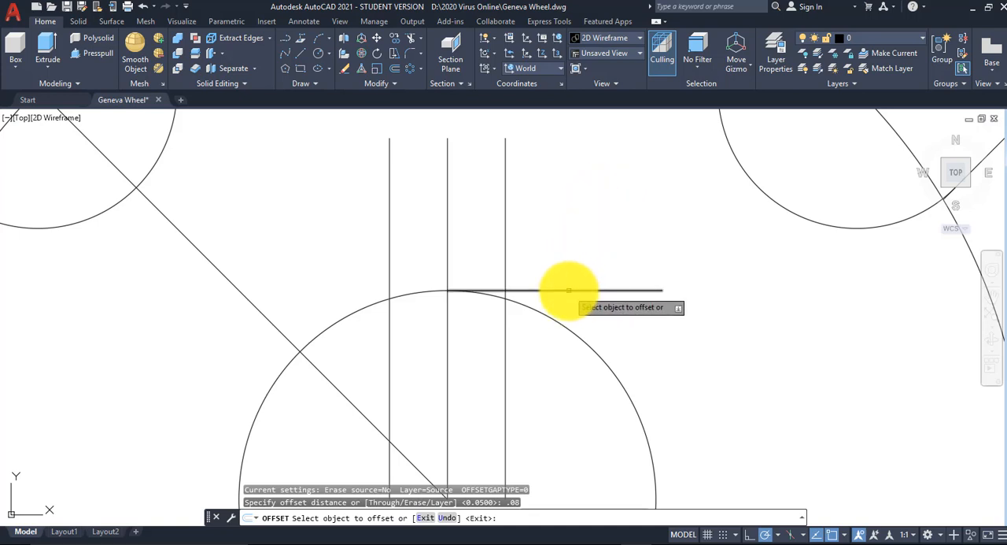
left_click(569, 291)
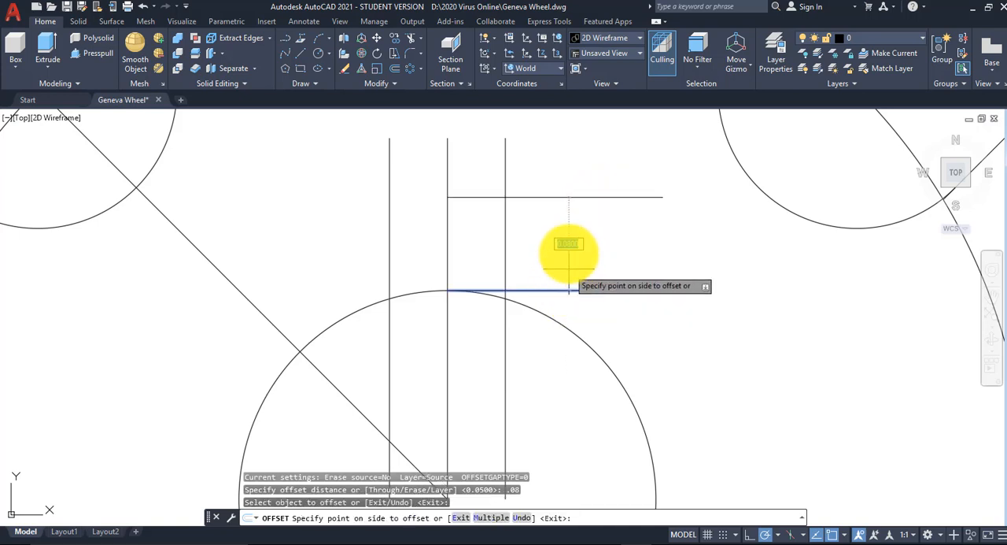
left_click(567, 178)
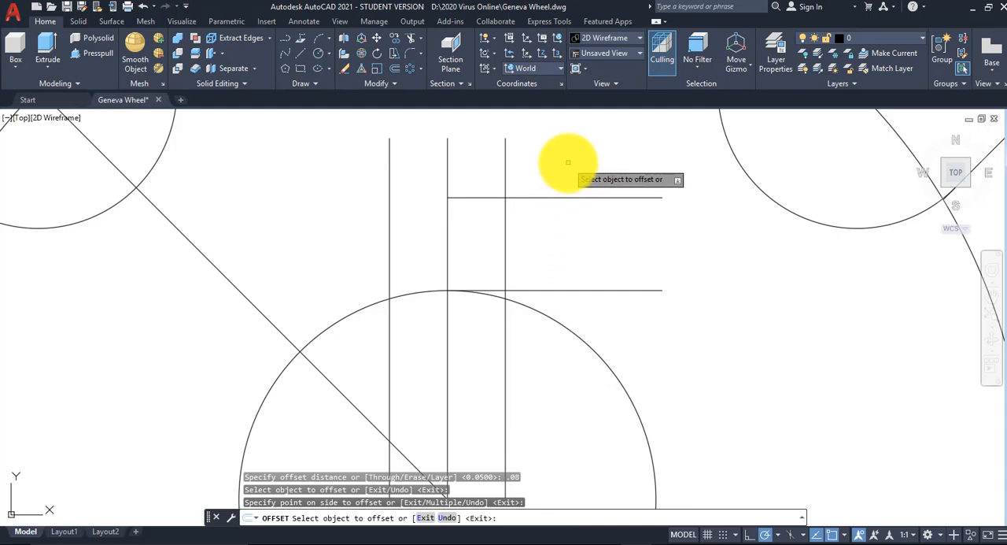
right_click(568, 163)
left_click(605, 172)
Step: Stretch the left end of the keyway's top line to the left vertical keyway line
scroll(512, 242, "down", 4)
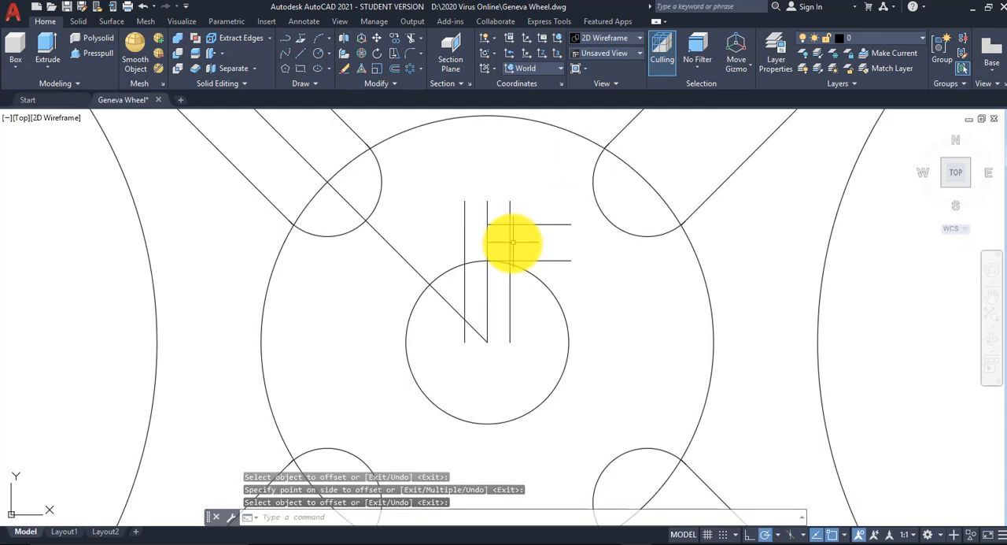
scroll(513, 243, "up", 2)
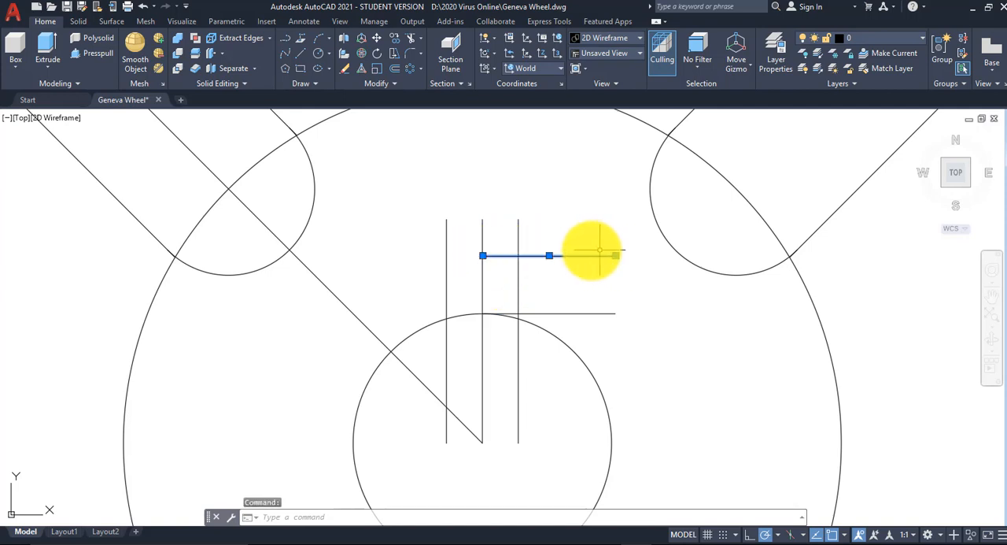
left_click(482, 255)
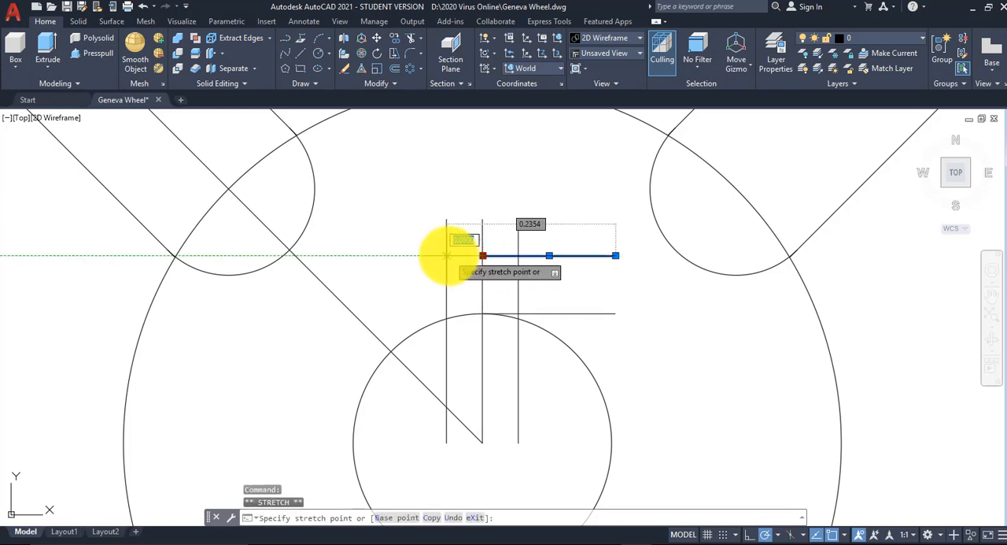
left_click(447, 255)
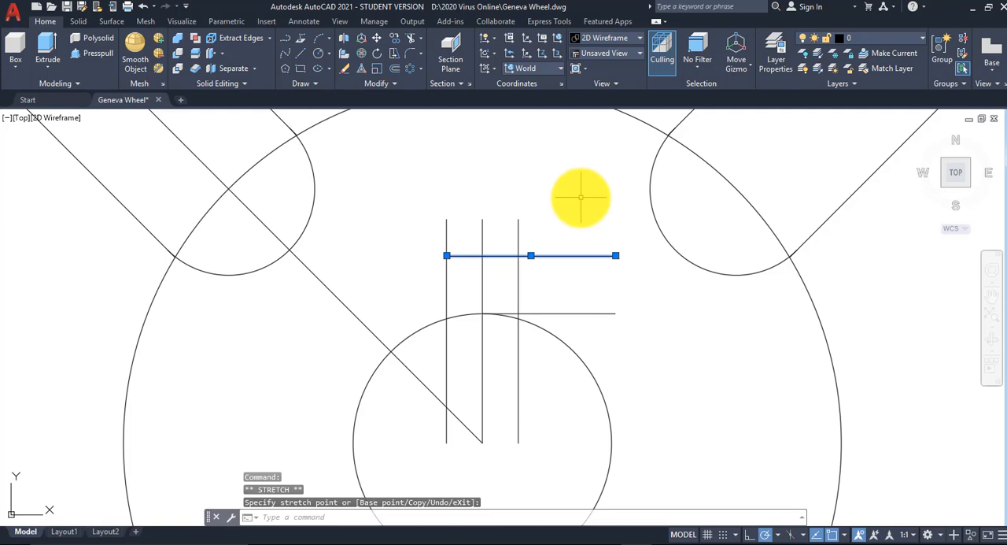
key("Escape")
key("Escape")
key("Escape")
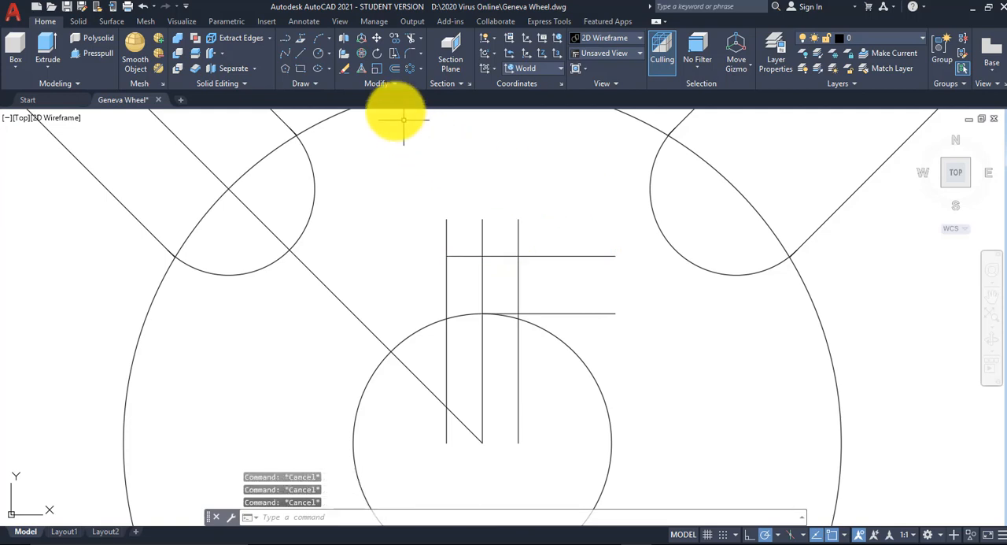
Step: Trim the keyway's side lines above its top edge and inside the hole, and the hole's arc between them
left_click(408, 35)
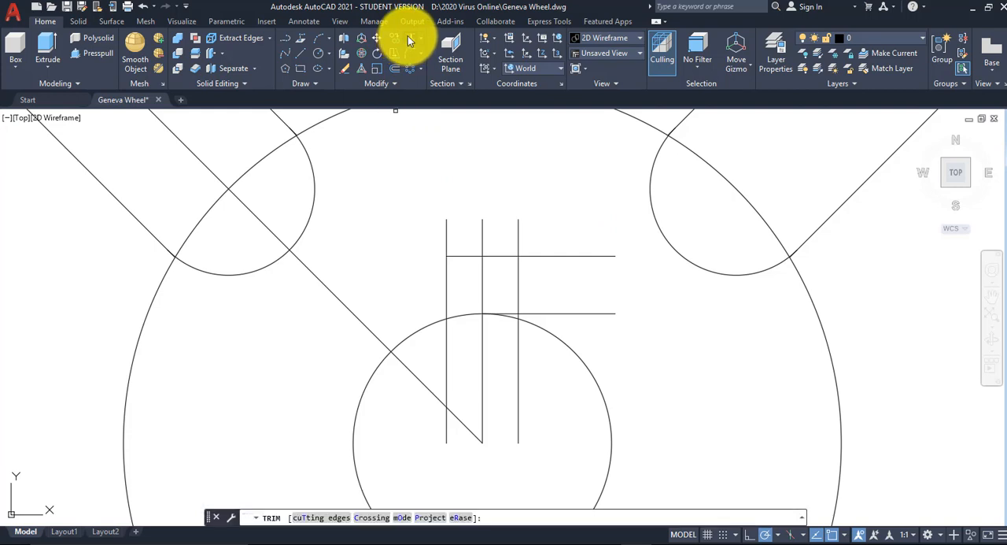
left_click(486, 121)
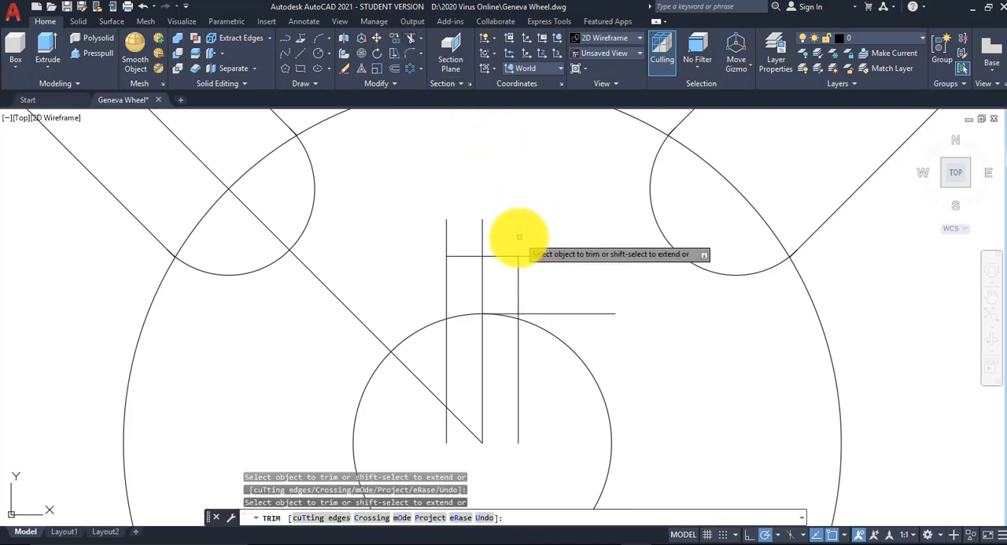
left_click(447, 236)
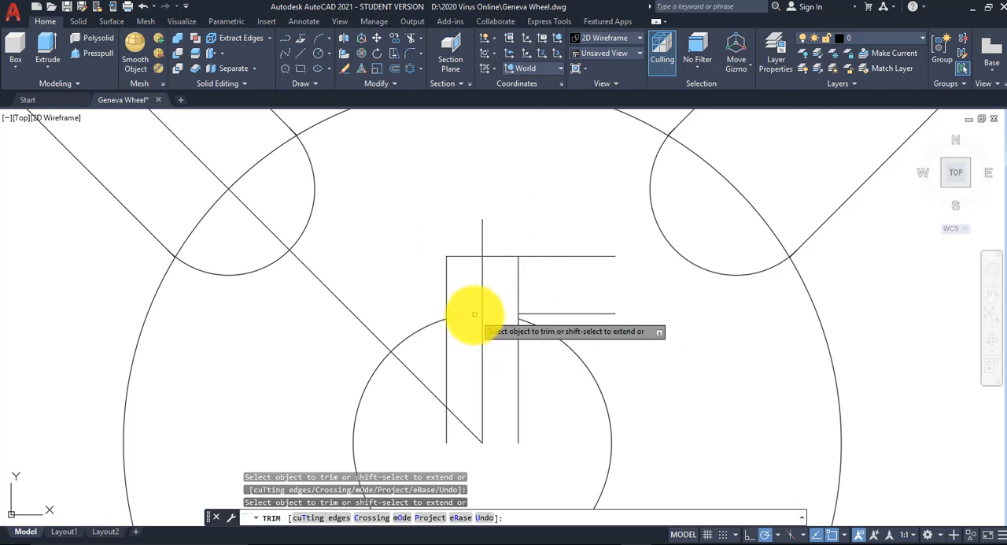
left_click(447, 334)
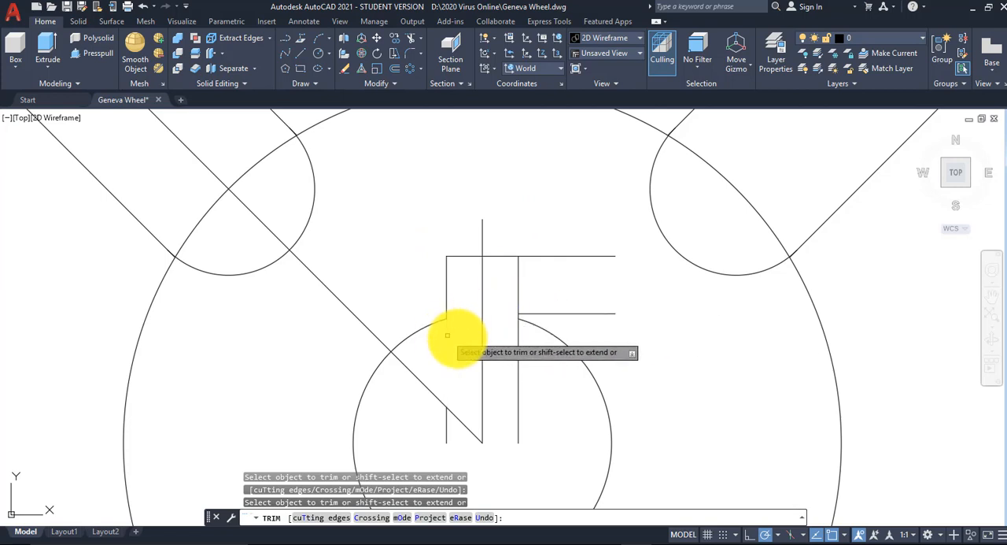
left_click(518, 346)
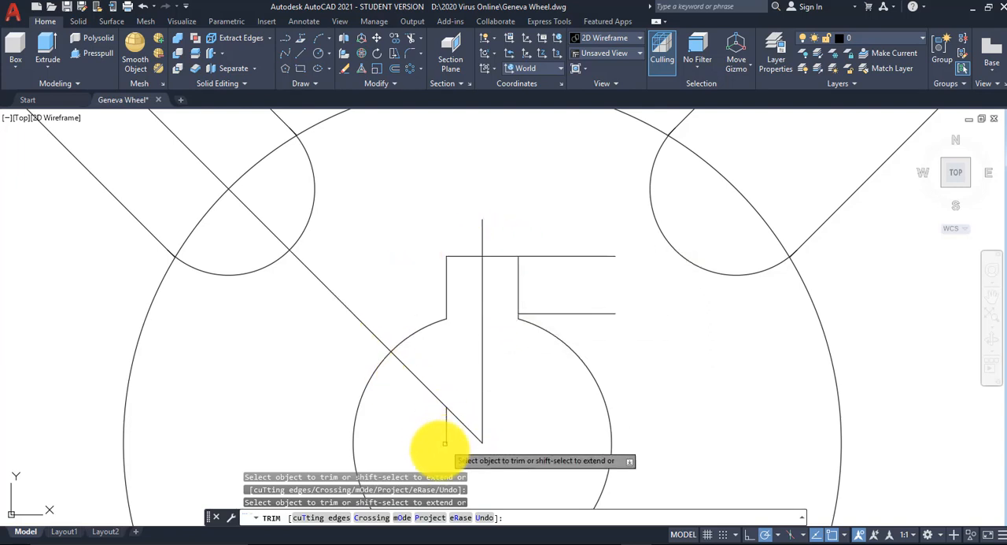
right_click(536, 192)
left_click(561, 197)
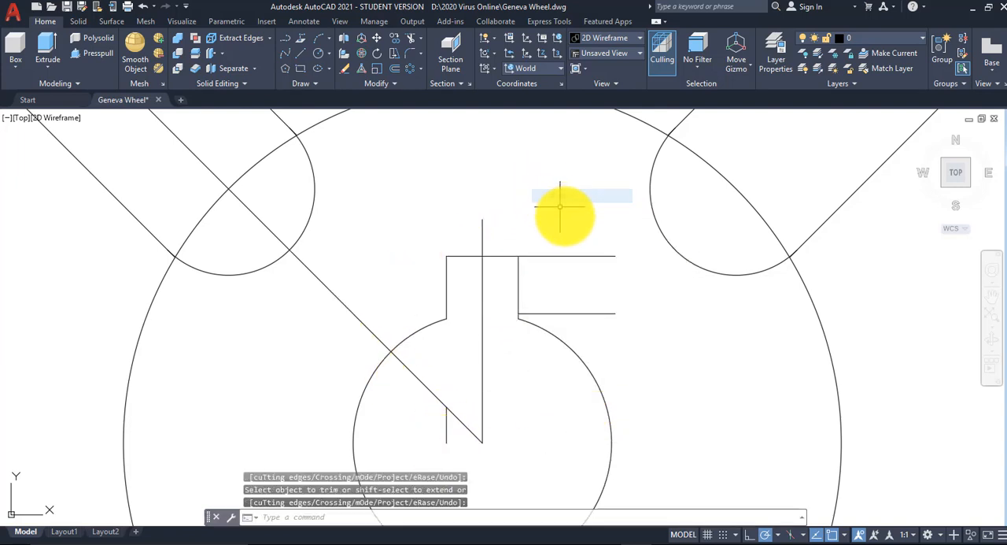
Step: Shorten the keyway's top line so its right end meets the keyway's right side line
left_click(579, 254)
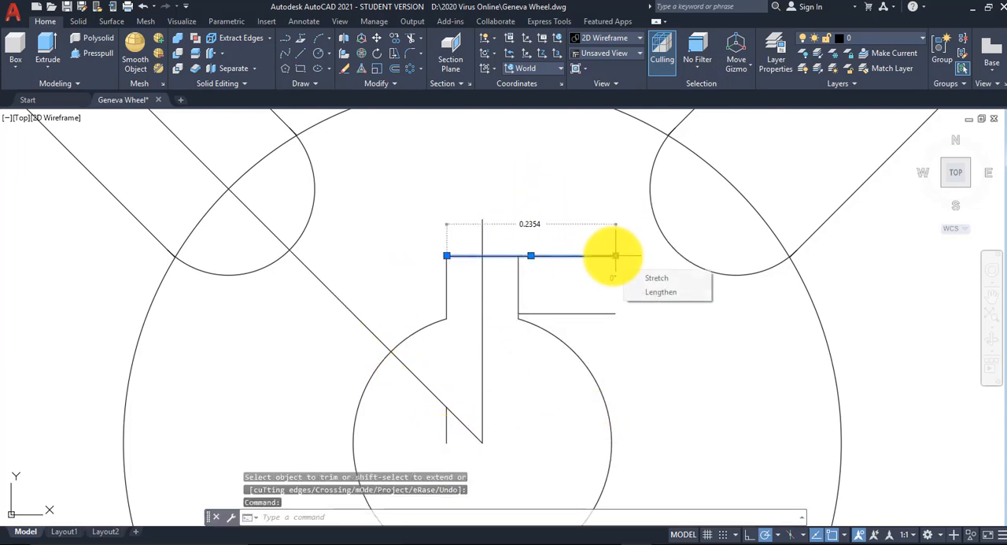
left_click(614, 255)
left_click(518, 255)
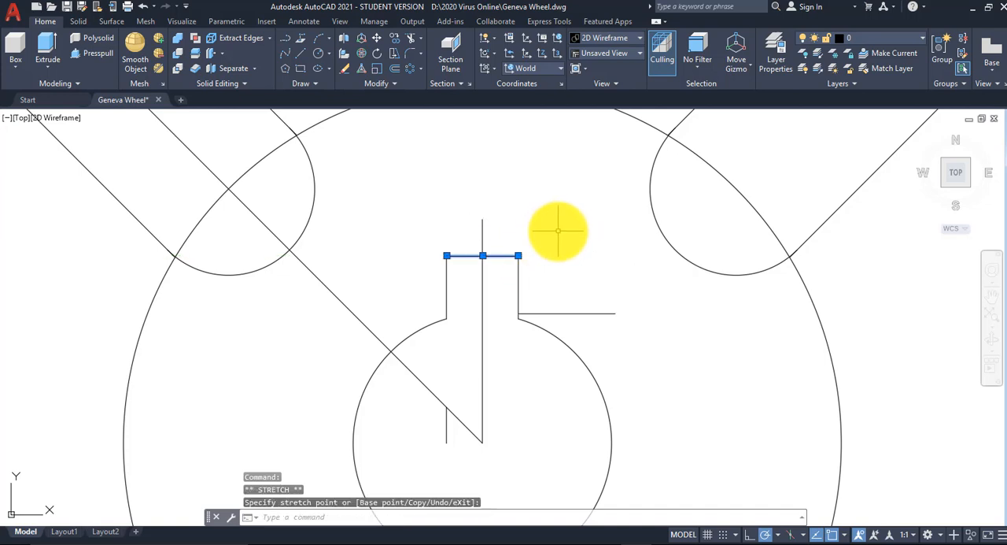
key("Escape")
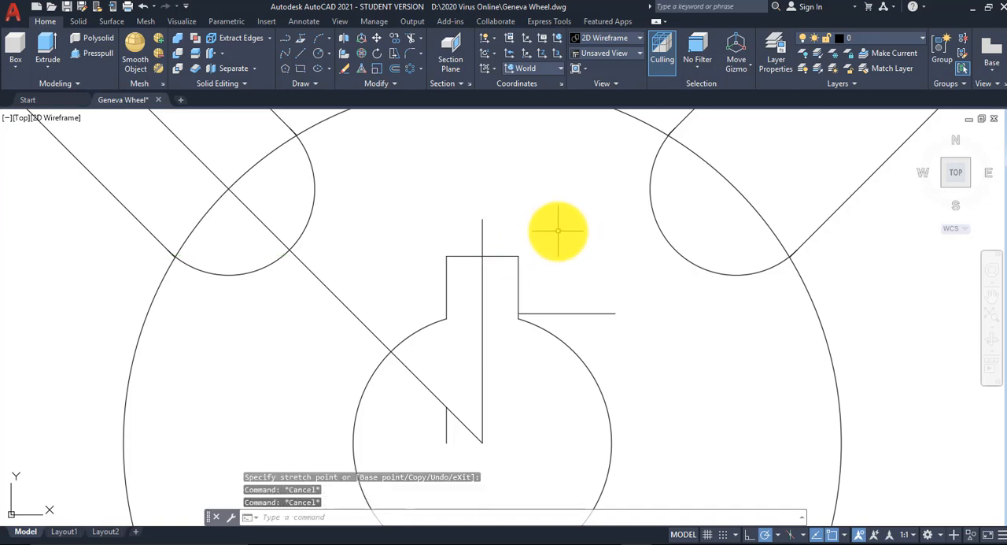
Step: Erase the leftover horizontal line right of the keyway and the short vertical segment inside the central hole
left_click(348, 68)
left_click(574, 314)
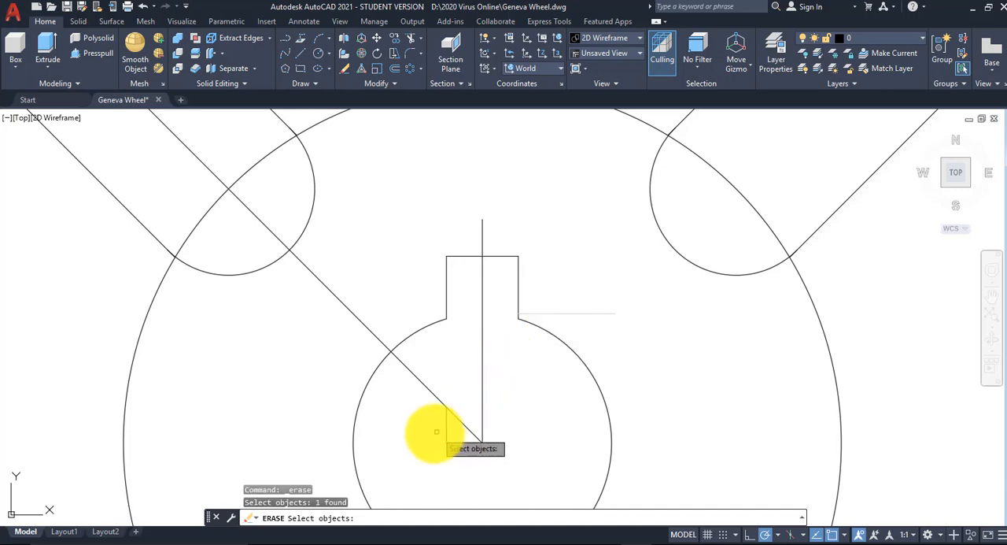
left_click(446, 429)
key("Return")
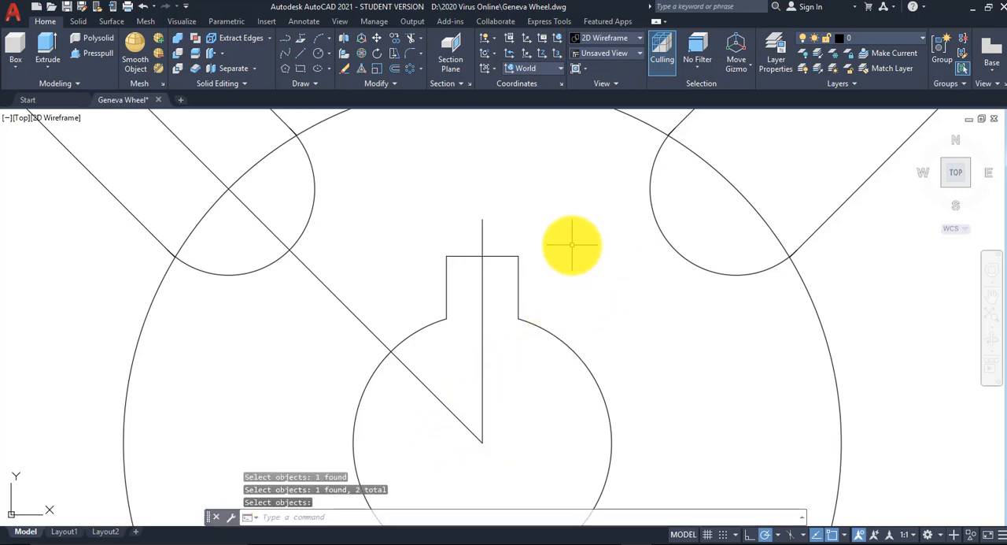
Step: Show Assignment 19.pdf in Acrobat Reader beside the whole wheel drawing for reference, and return to AutoCAD
scroll(592, 252, "down", 4)
scroll(590, 252, "down", 2)
scroll(517, 288, "up", 3)
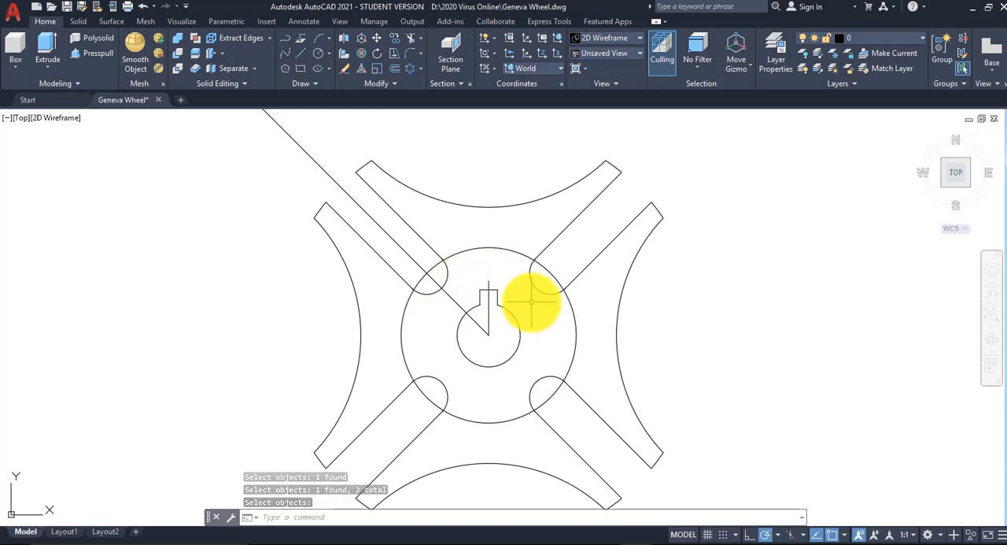
mouse_move(657, 535)
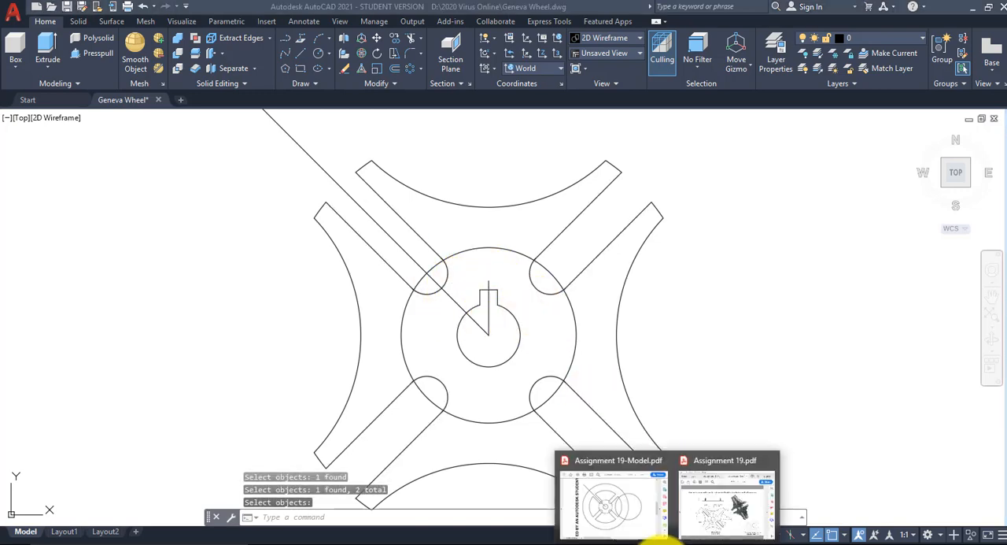
left_click(713, 521)
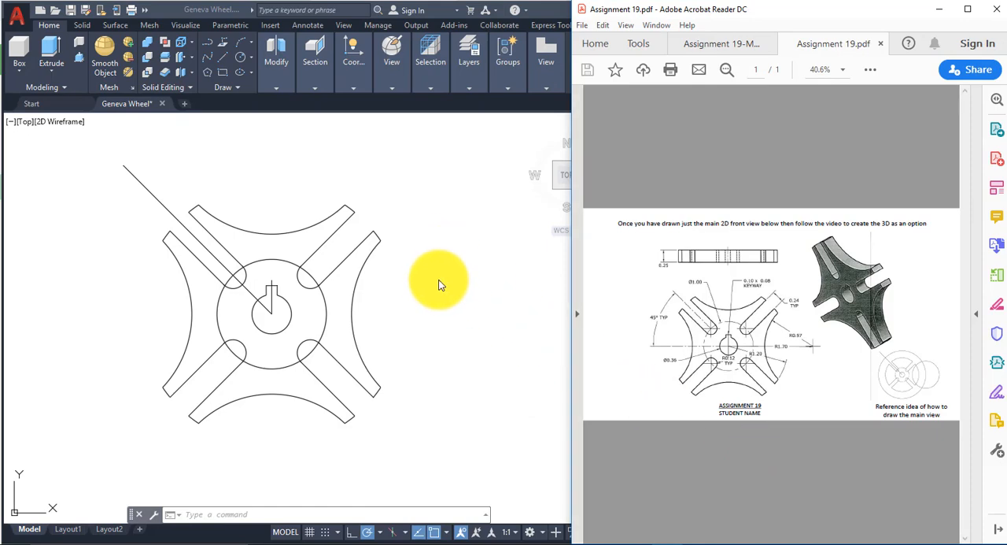
left_click(347, 231)
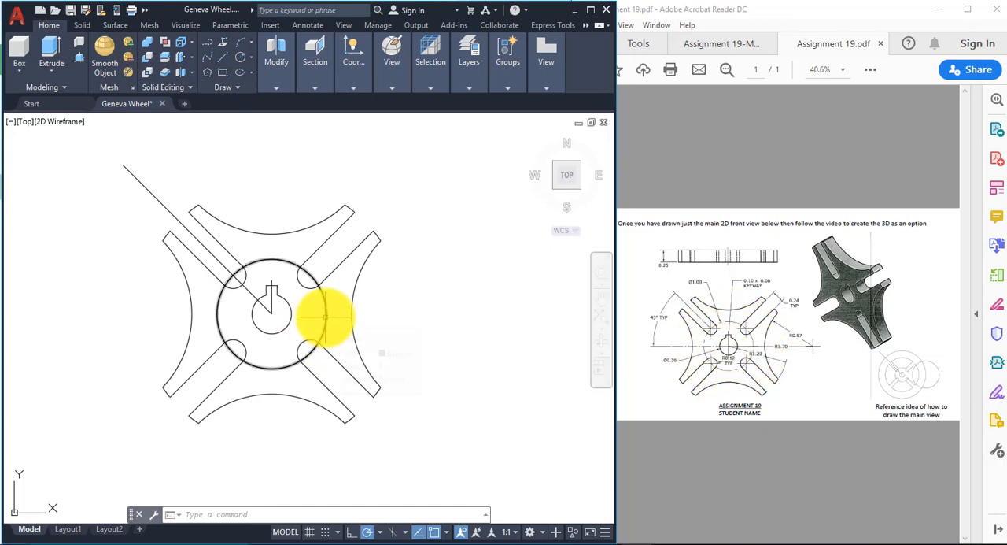
Step: Open the layer properties manager and create a new layer named dimtext
left_click(464, 85)
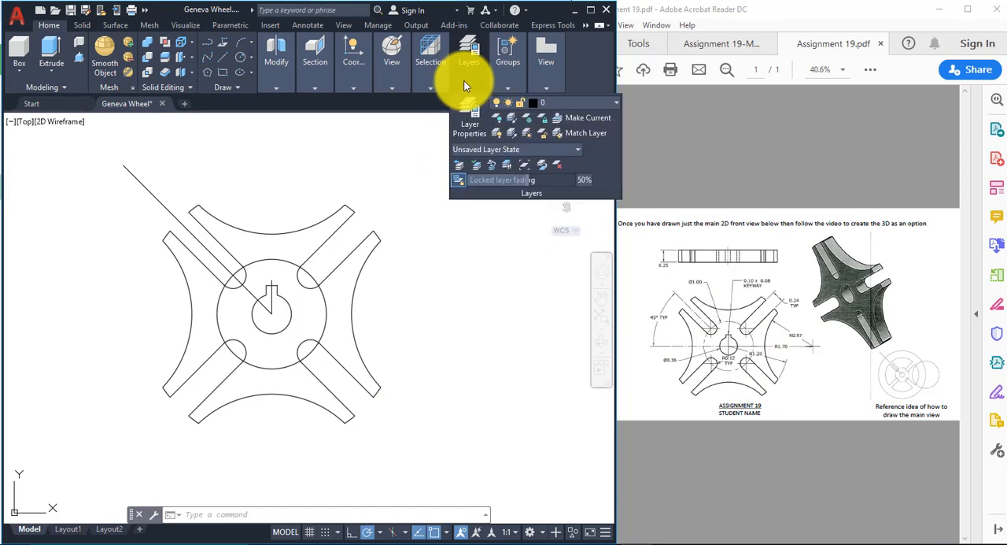
left_click(471, 125)
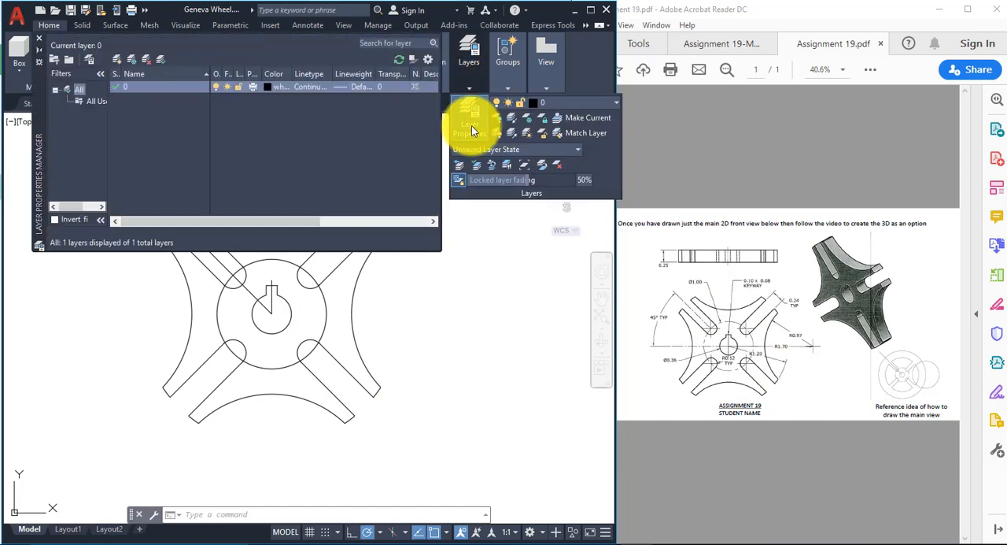
left_click(118, 60)
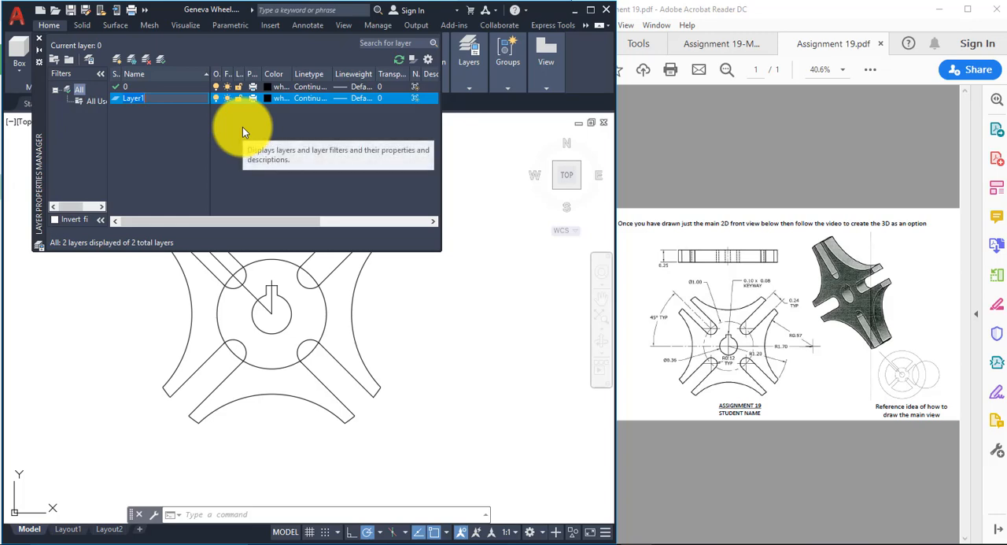
type("dimtext")
key("Return")
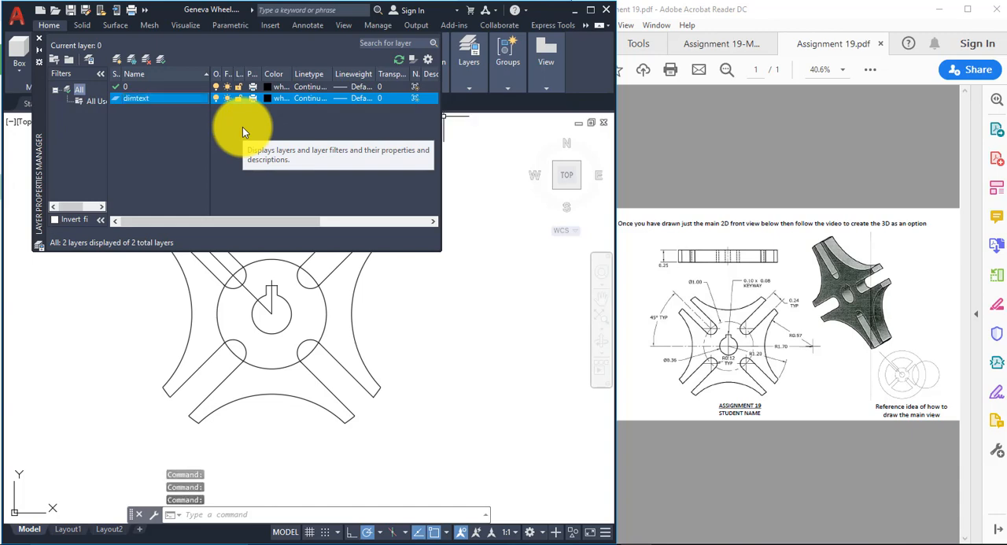
Step: Create a second new layer named objects
key("alt+n")
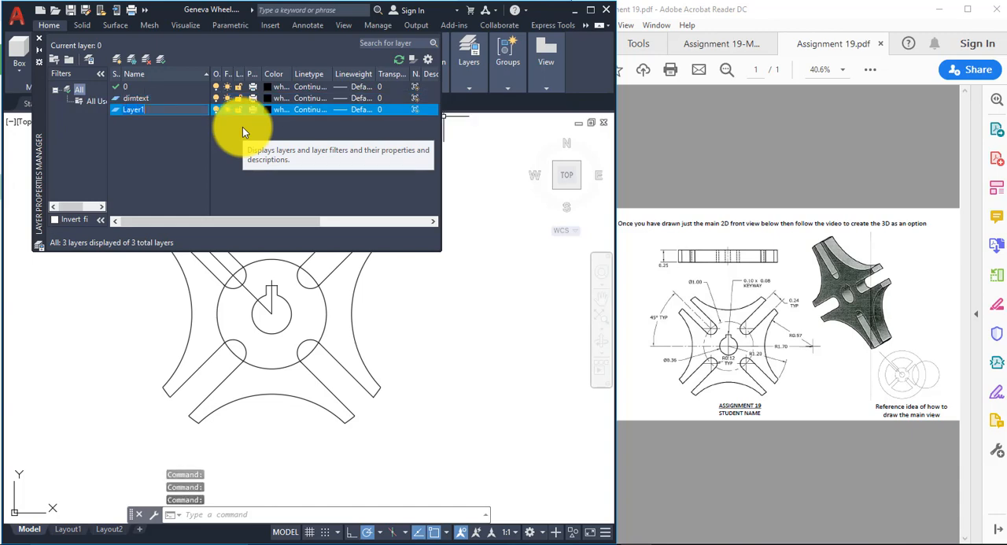
type("ob")
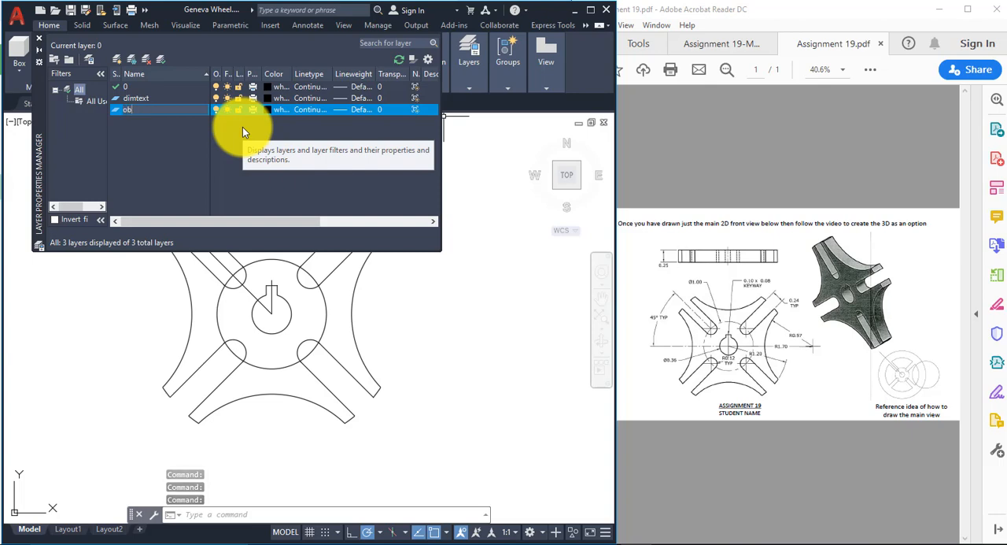
type("jects")
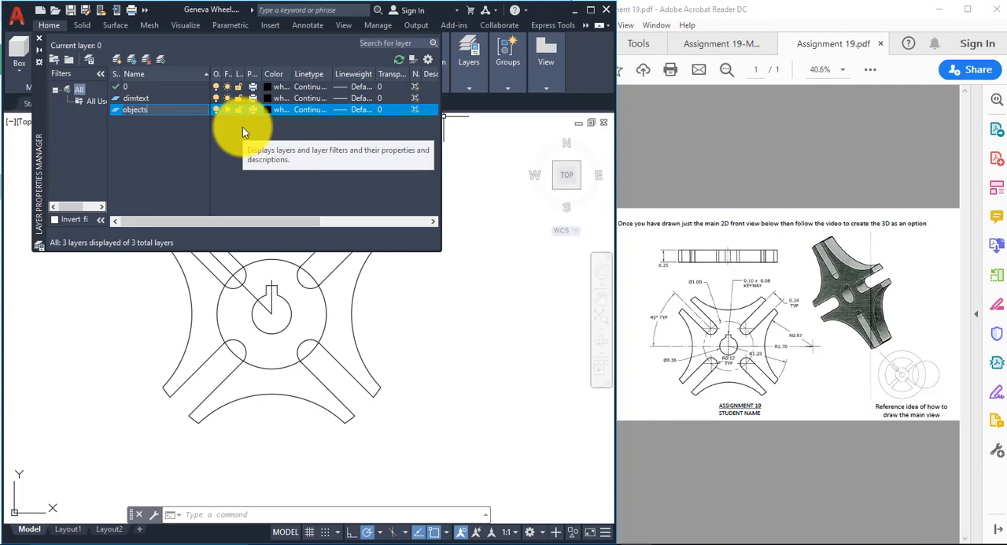
key("Return")
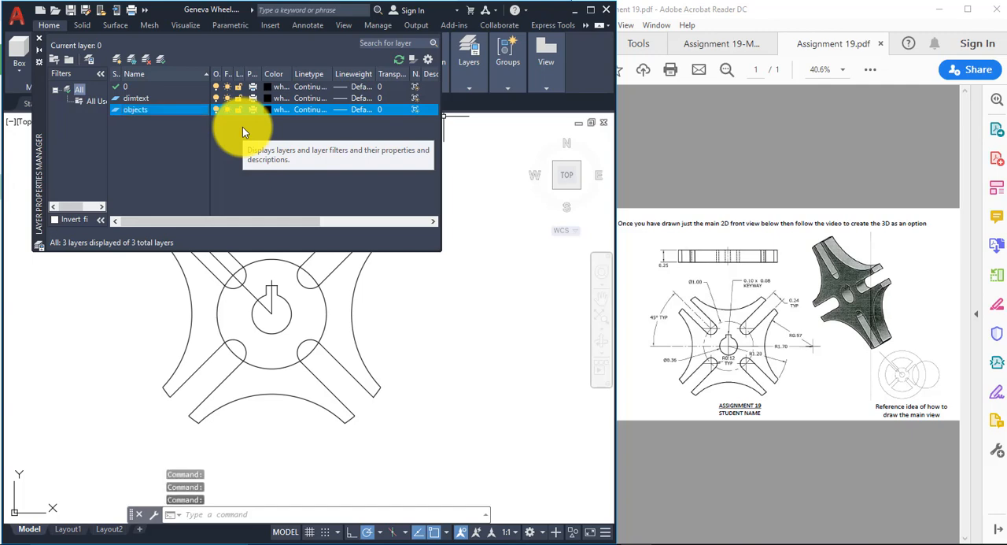
Step: Create a third new layer named centerline
key("alt+n")
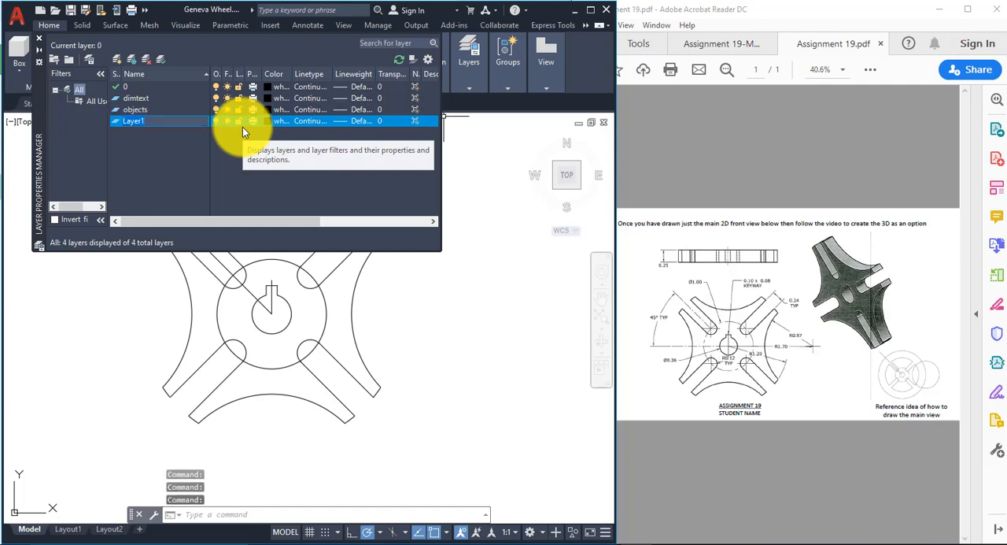
type("centerline")
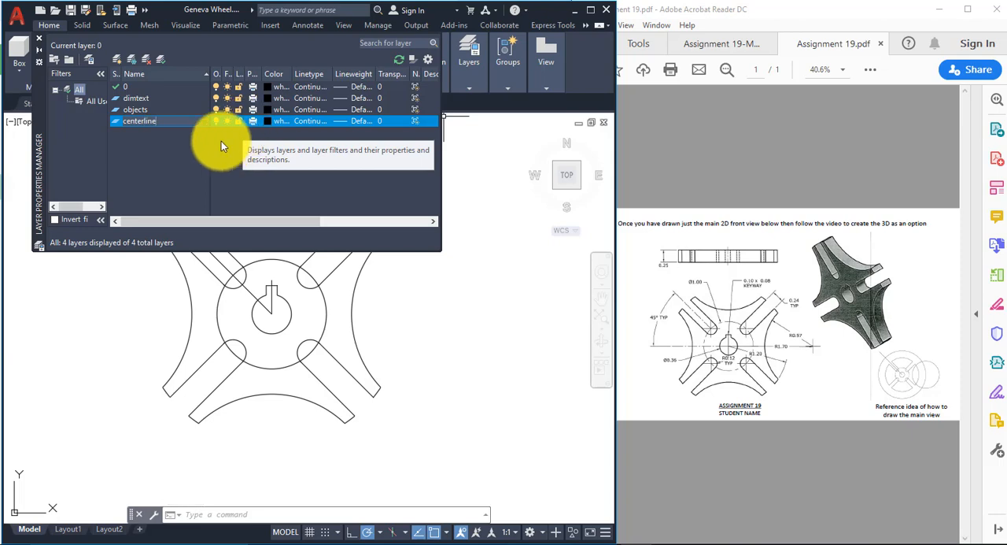
key("Return")
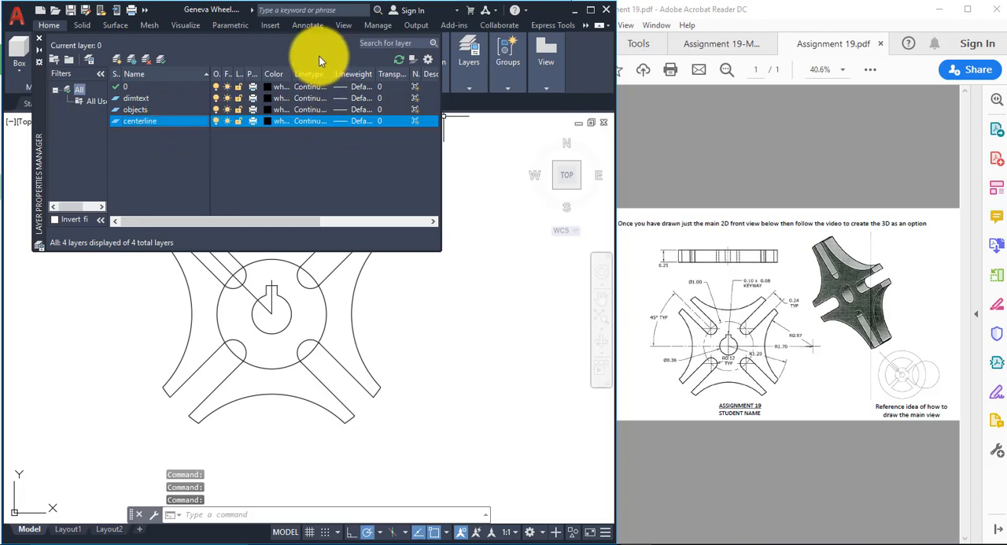
Step: Load the CENTER linetype from acad.lin and assign it to the centerline layer
left_click(311, 122)
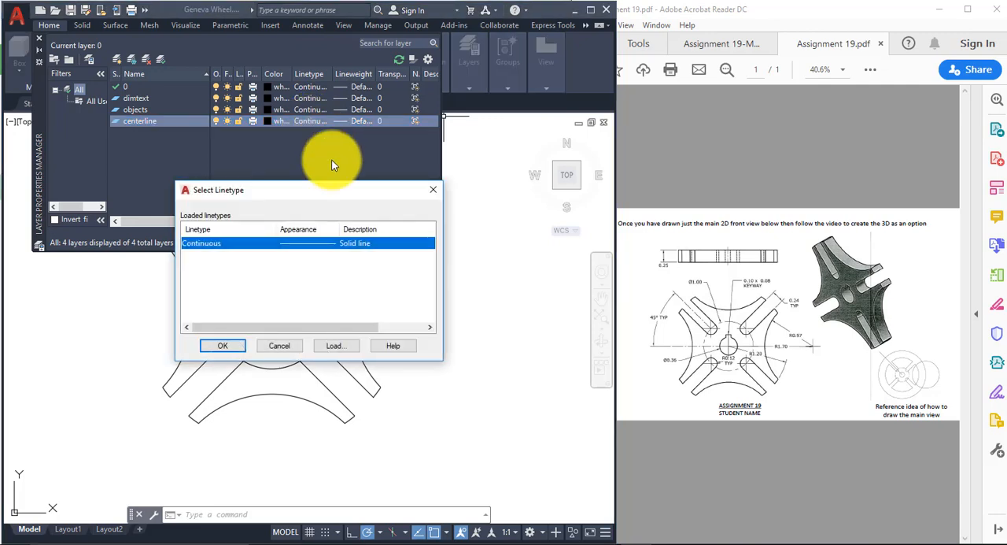
left_click_drag(337, 191, 455, 160)
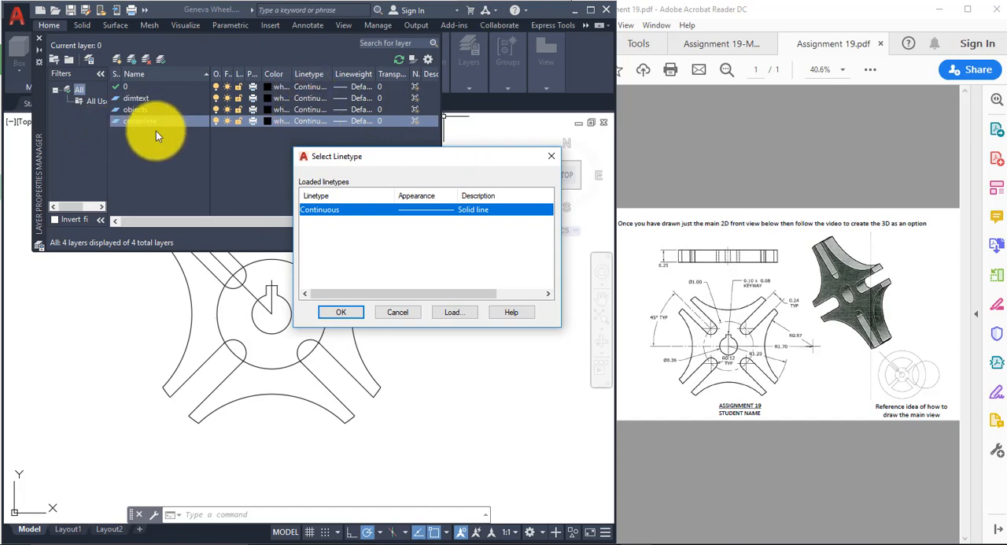
left_click(472, 313)
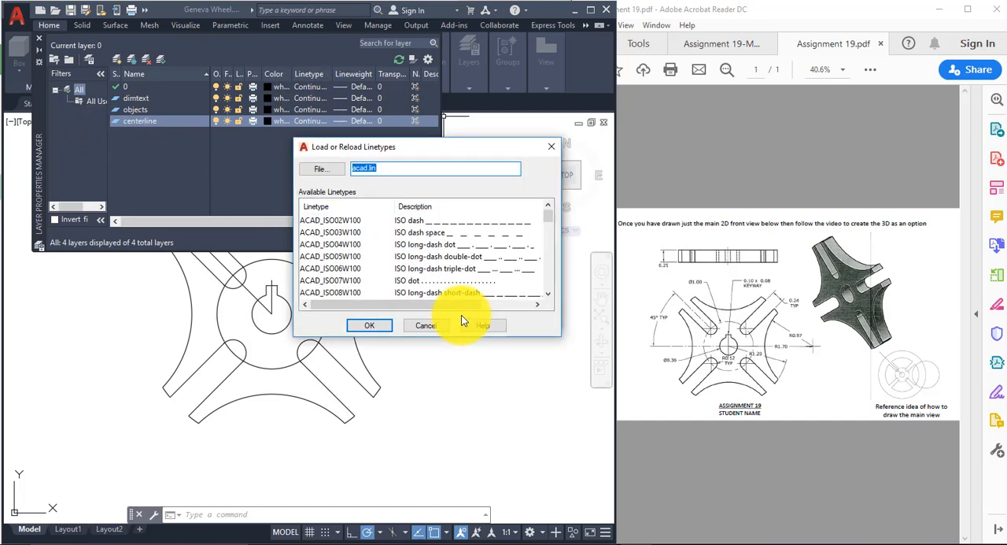
left_click_drag(547, 216, 546, 246)
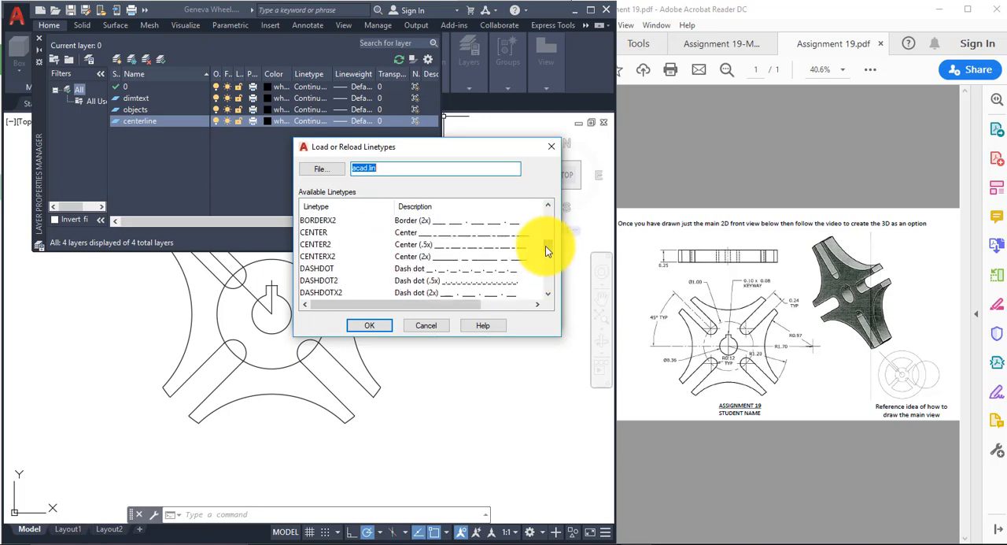
left_click(314, 228)
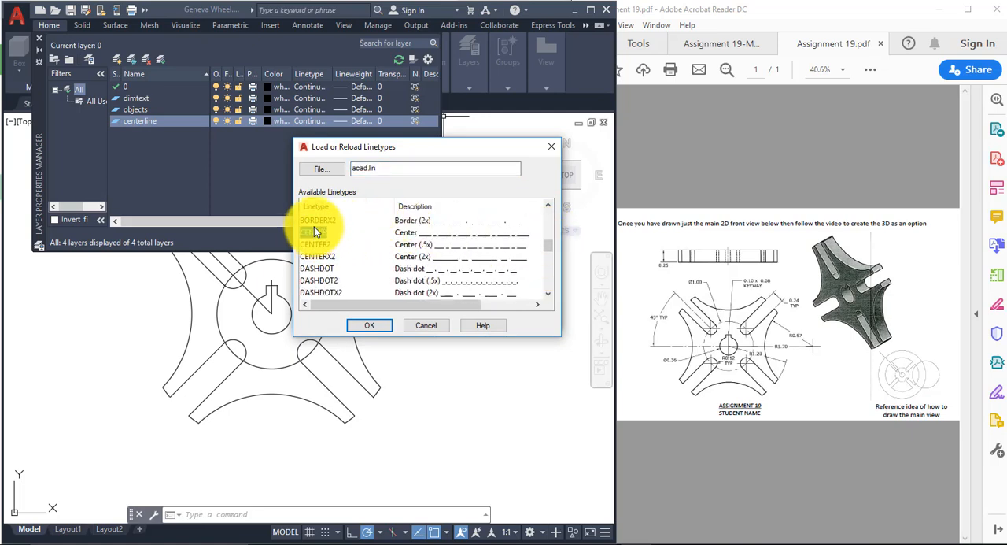
left_click(369, 325)
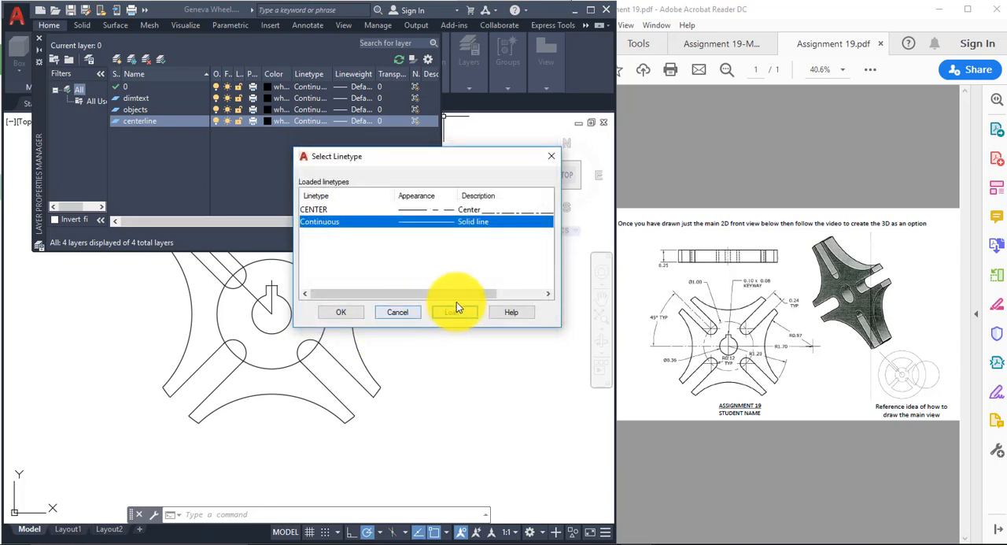
left_click(318, 210)
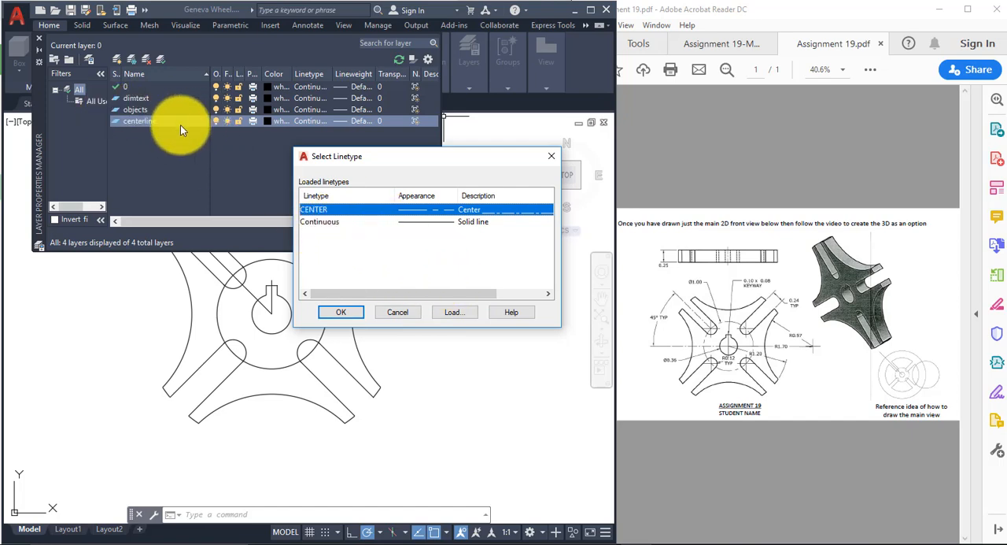
left_click(346, 310)
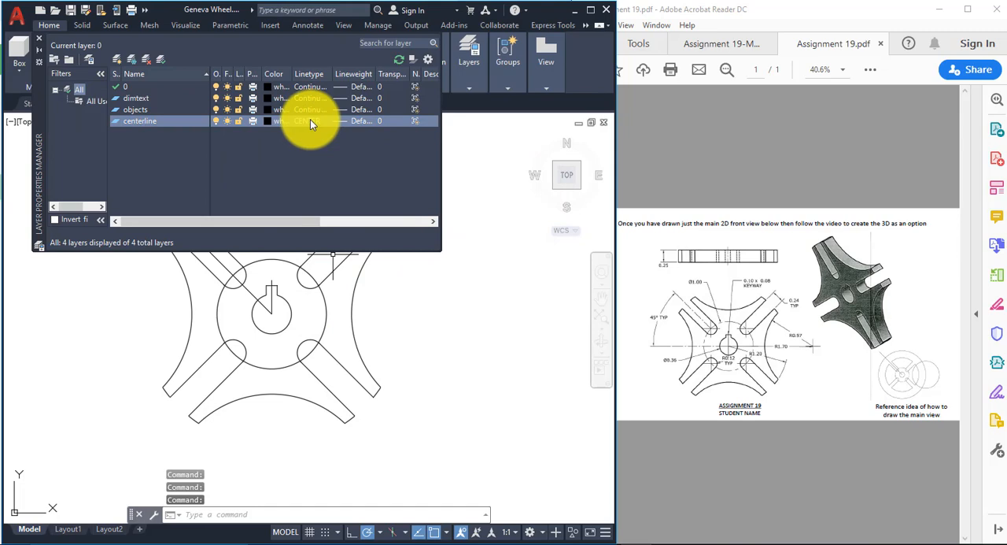
Step: Set the objects layer's lineweight to 0.60 mm
left_click(145, 109)
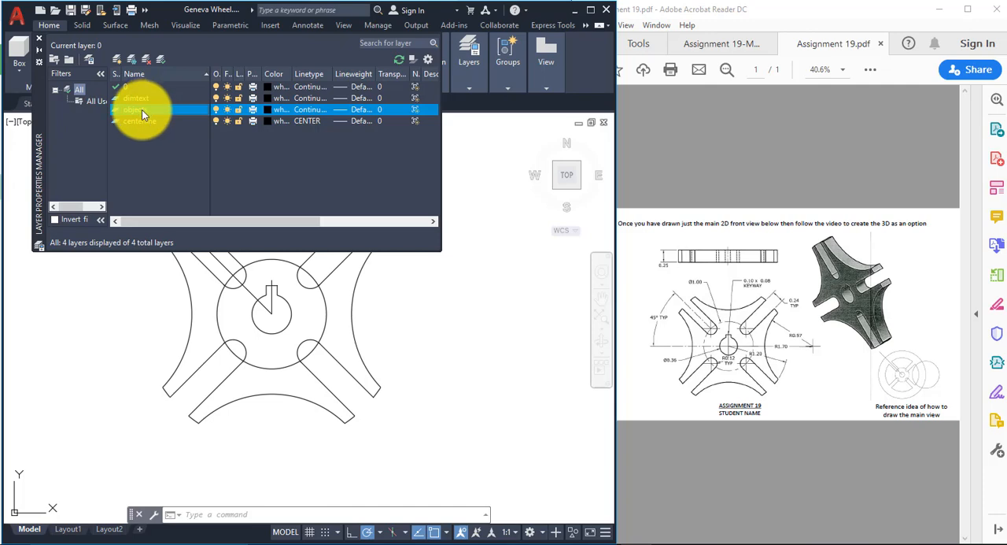
left_click(361, 115)
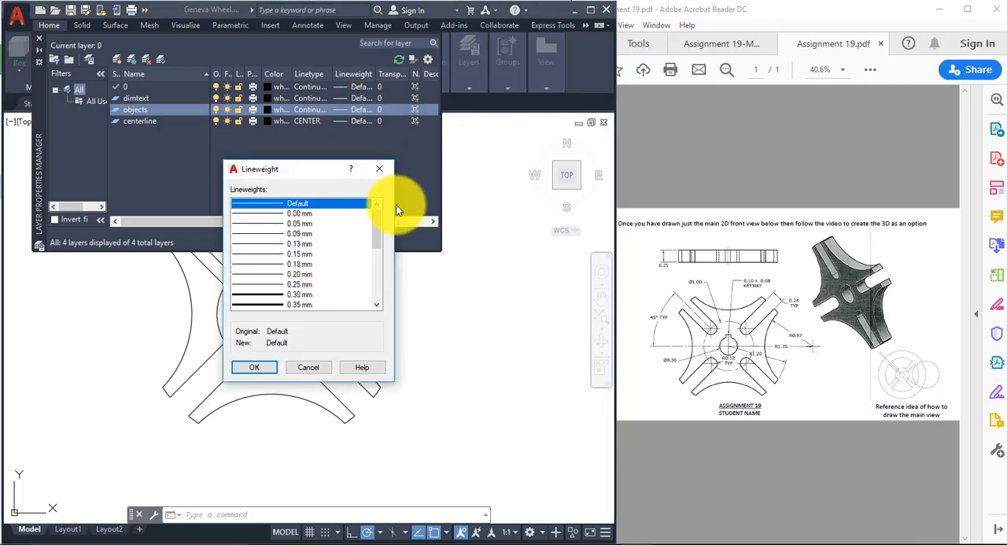
left_click_drag(378, 216, 379, 258)
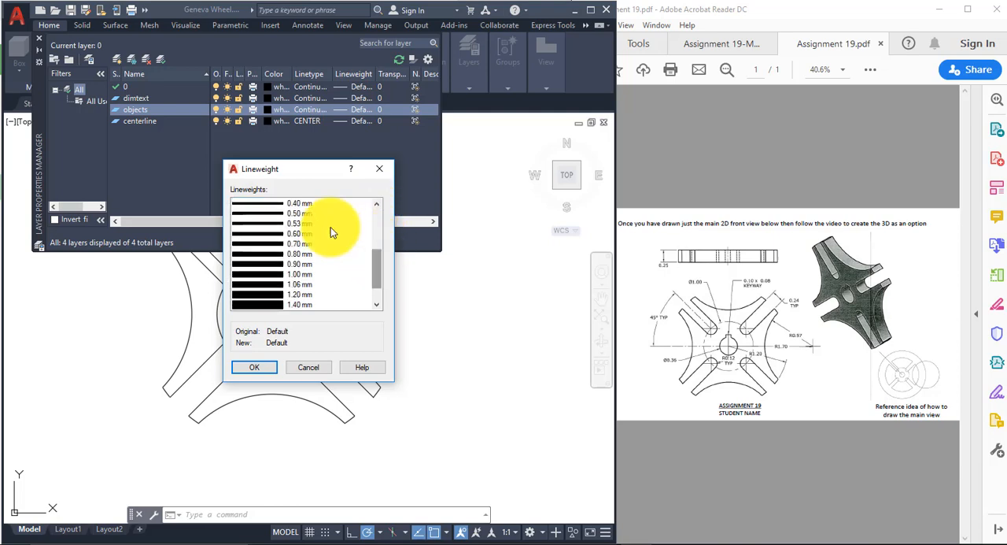
left_click(305, 234)
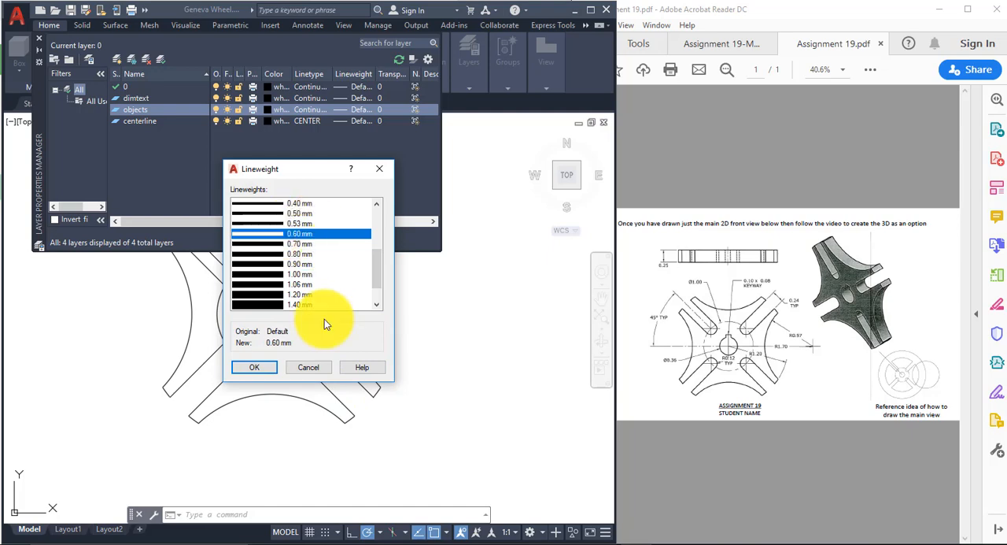
left_click(265, 368)
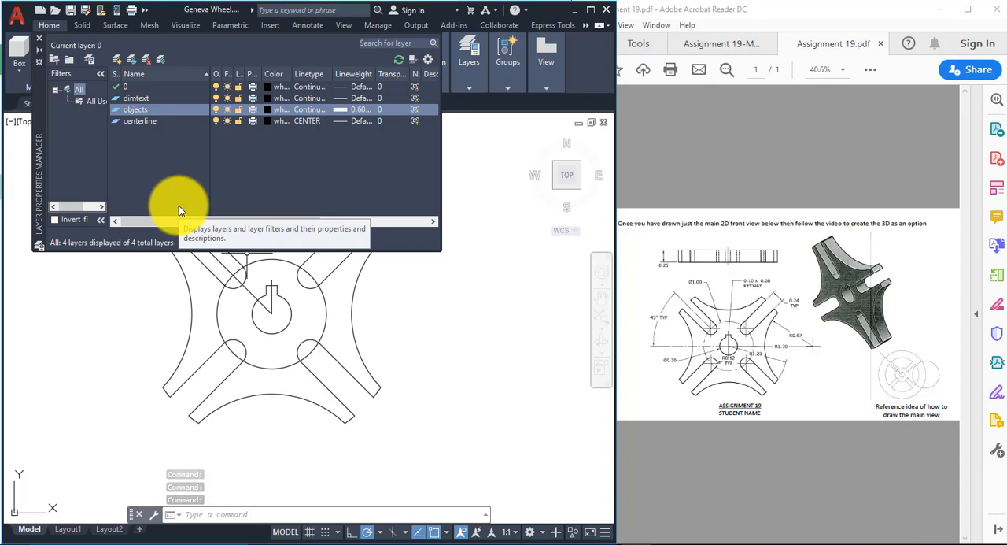
Step: Make the dimtext layer current and set its color to red
double_click(116, 98)
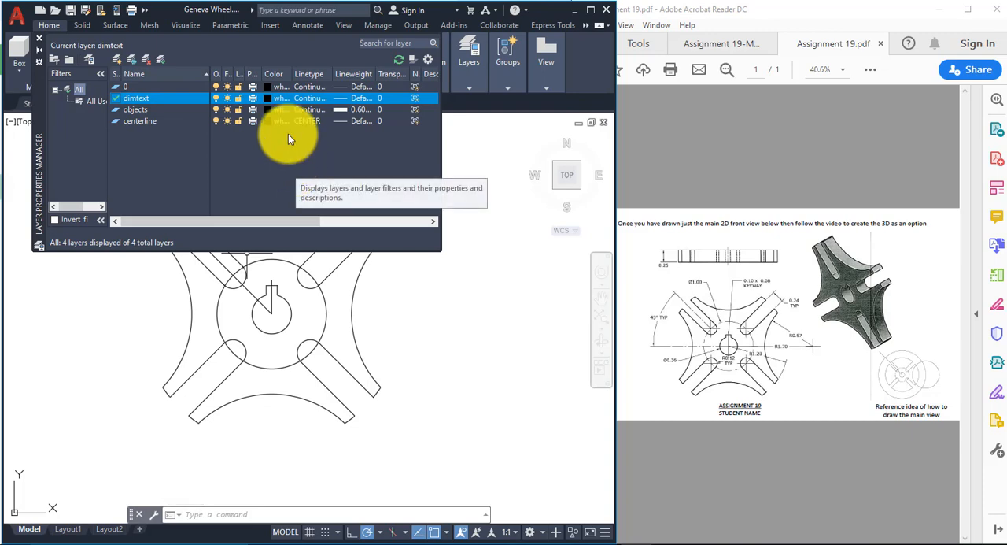
left_click(282, 95)
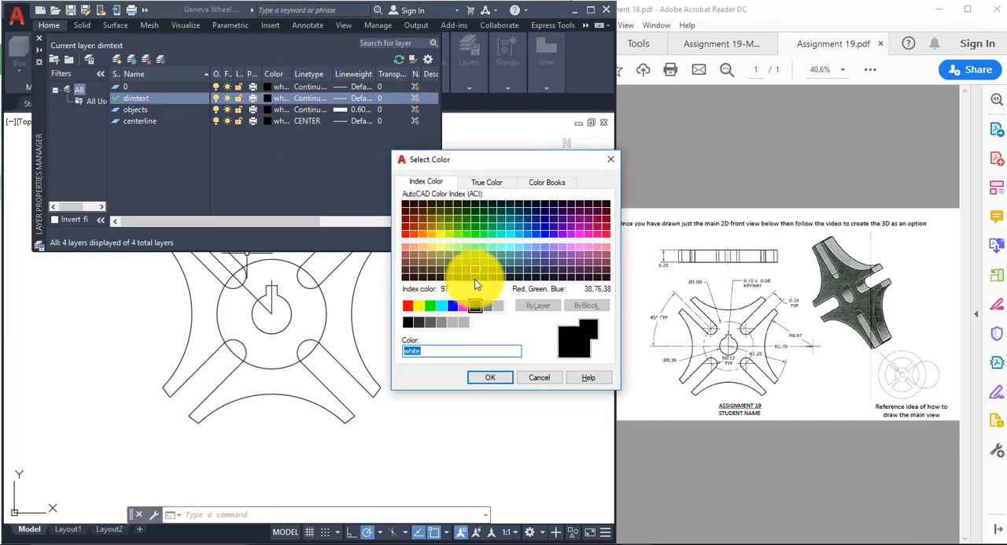
left_click(407, 305)
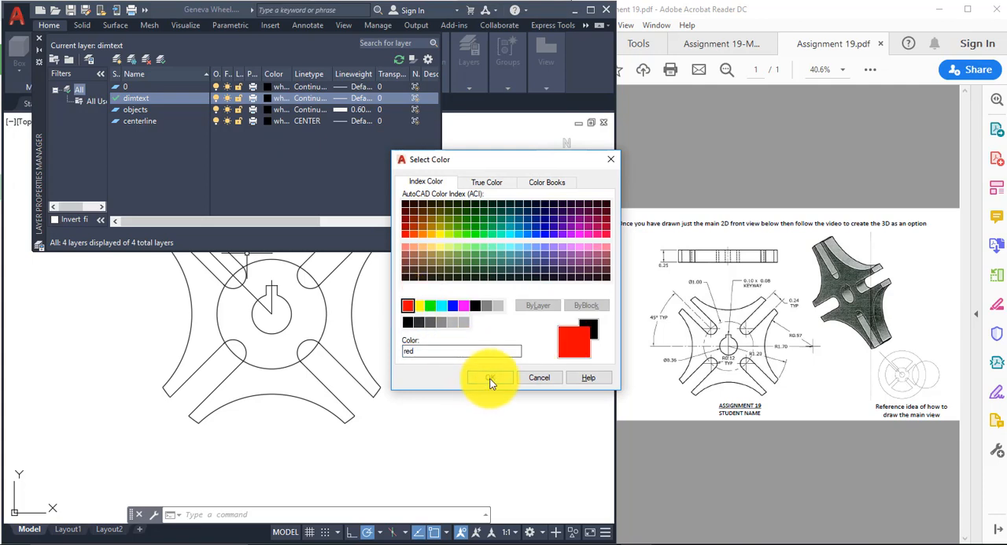
left_click(490, 377)
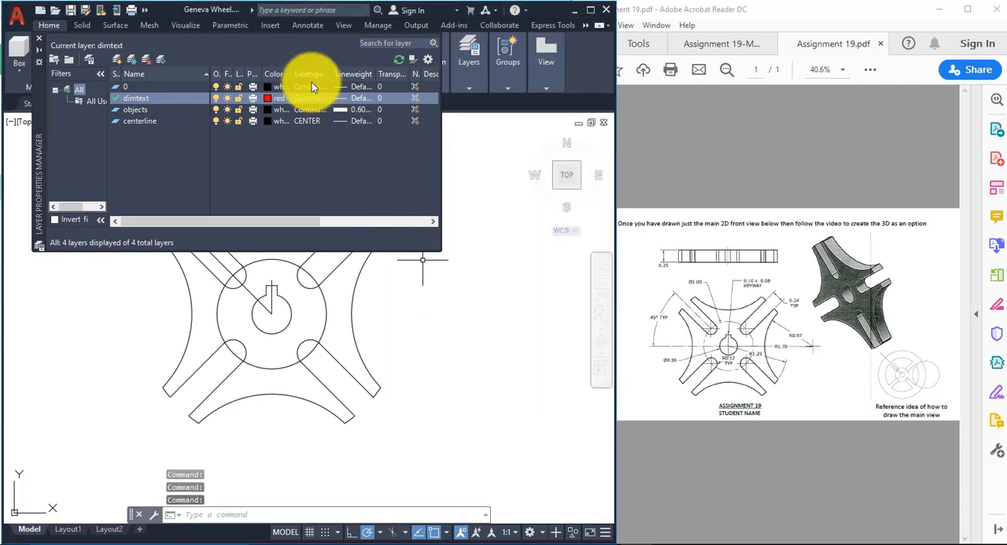
Step: Set the centerline layer's color to blue
left_click(283, 120)
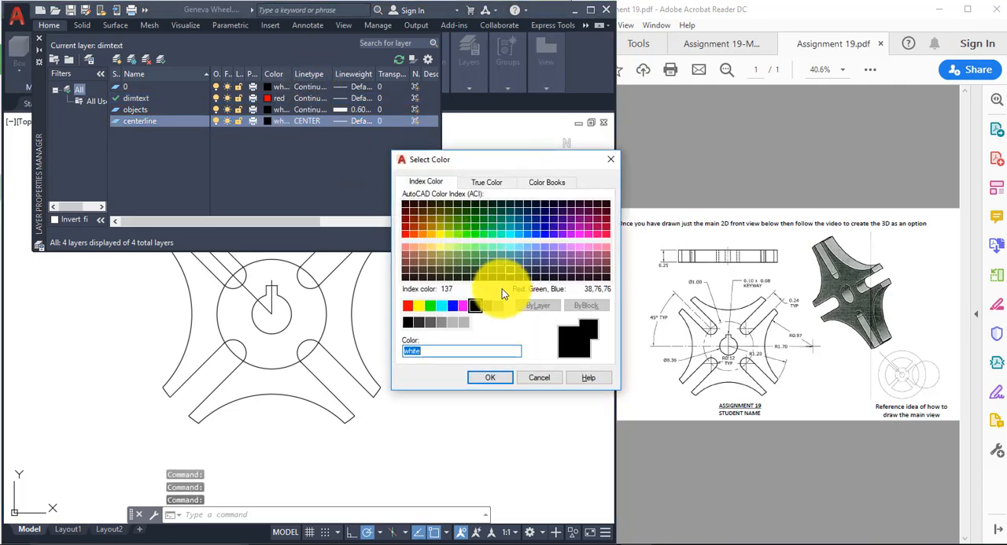
left_click(453, 305)
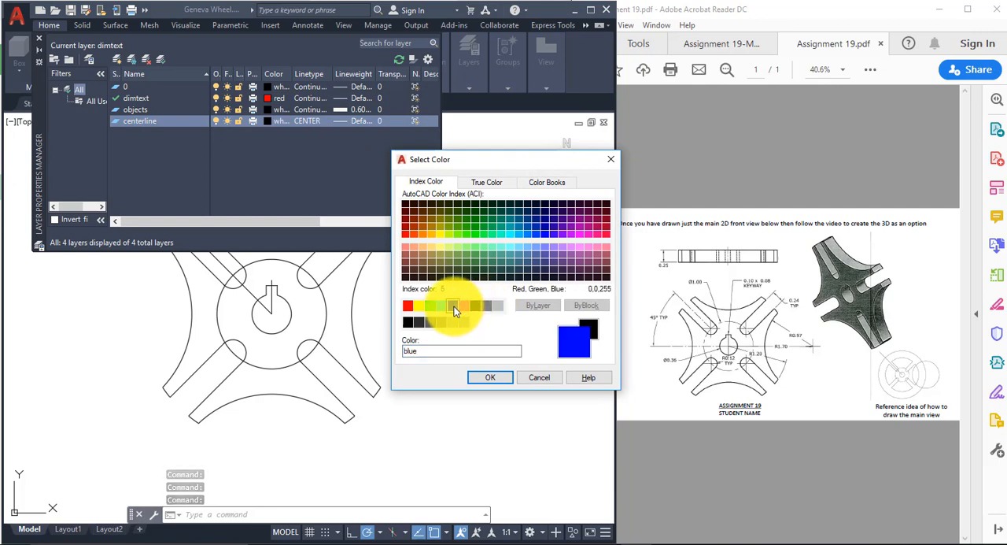
left_click(498, 381)
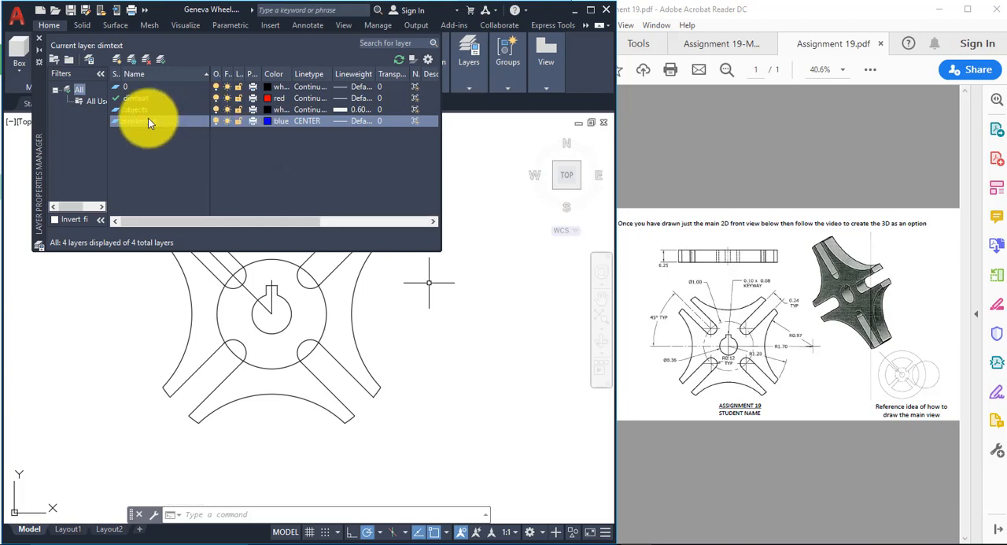
Step: Close the layer manager and erase the short vertical construction line running from the wheel's center through the keyway
left_click(39, 37)
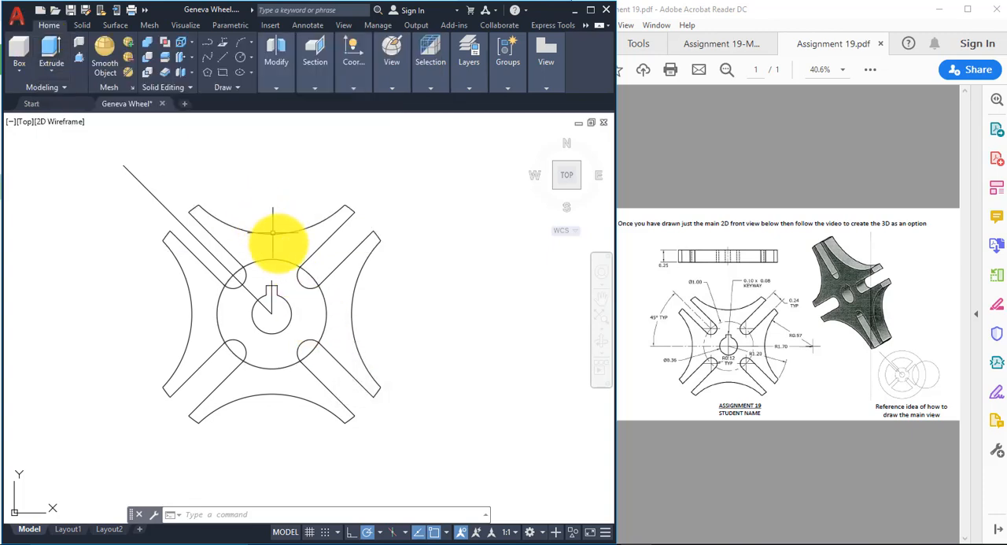
left_click(272, 297)
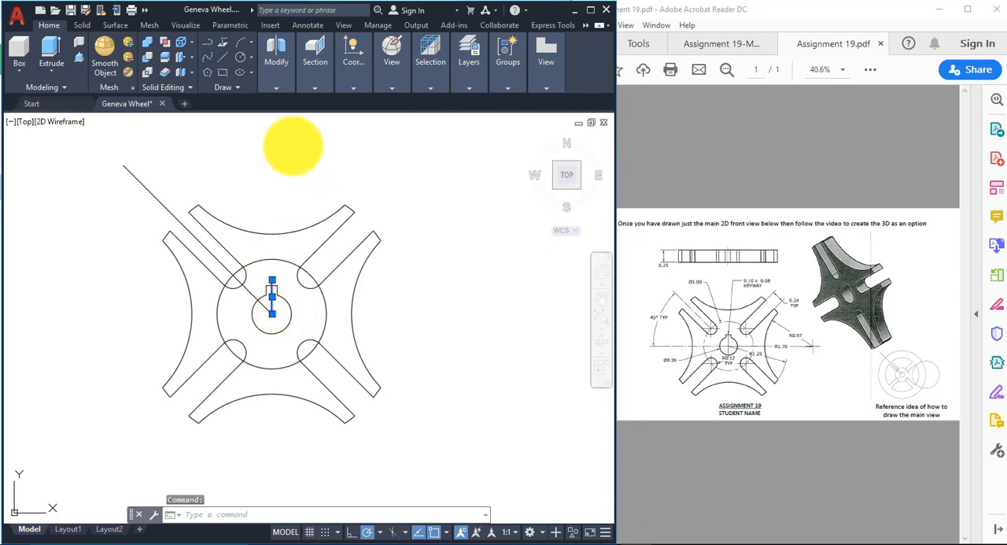
right_click(293, 145)
left_click(345, 224)
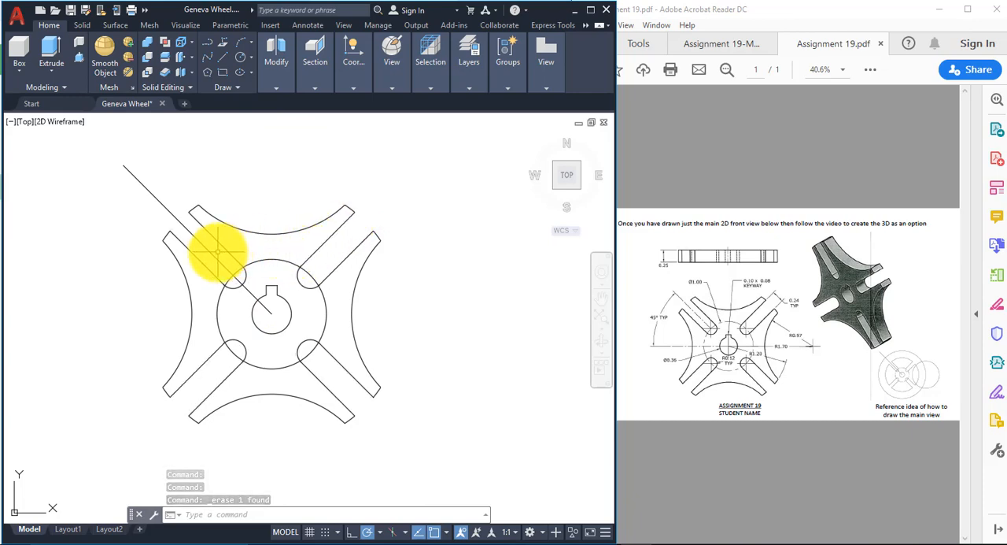
Step: Move all the wheel geometry except the long diagonal construction line to the objects layer
left_click(152, 171)
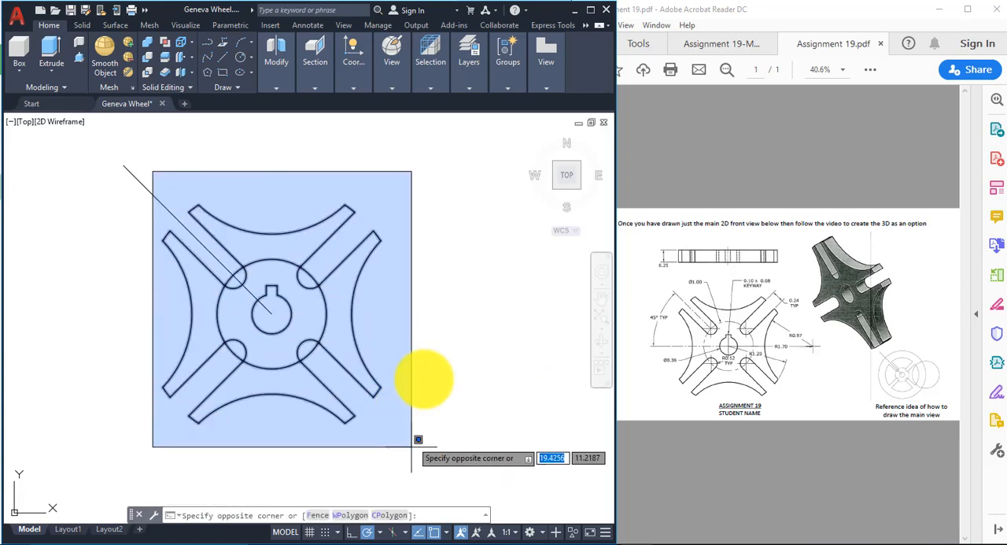
left_click(221, 177)
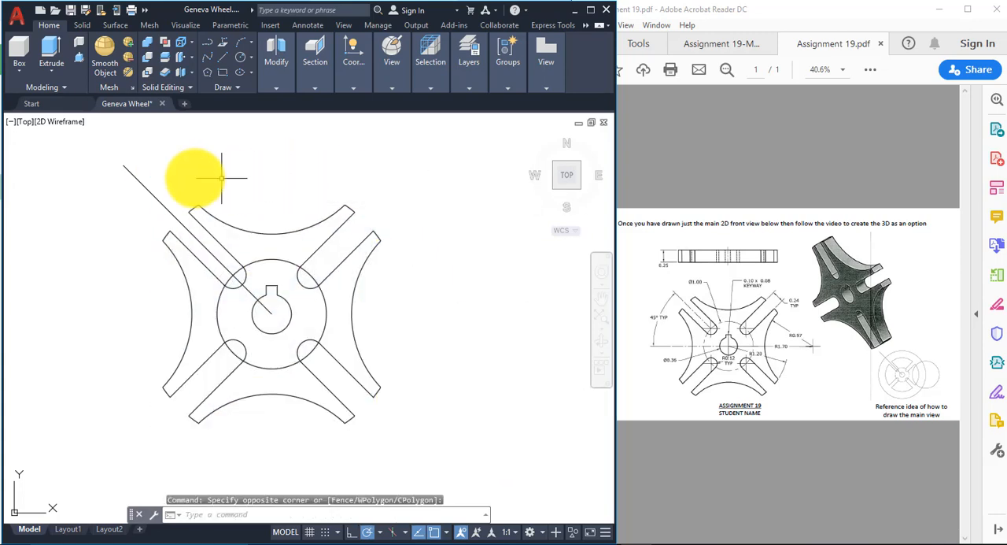
left_click(139, 158)
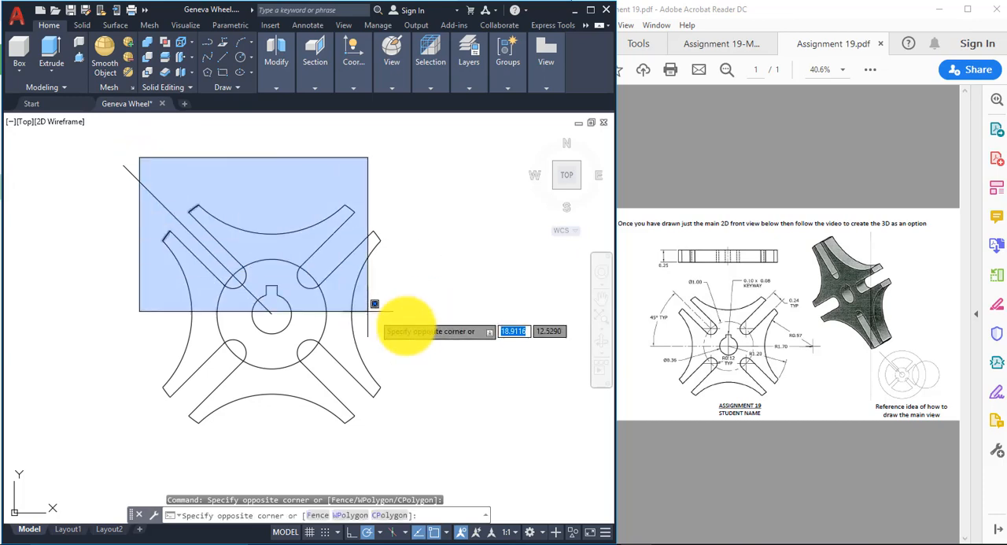
left_click(427, 447)
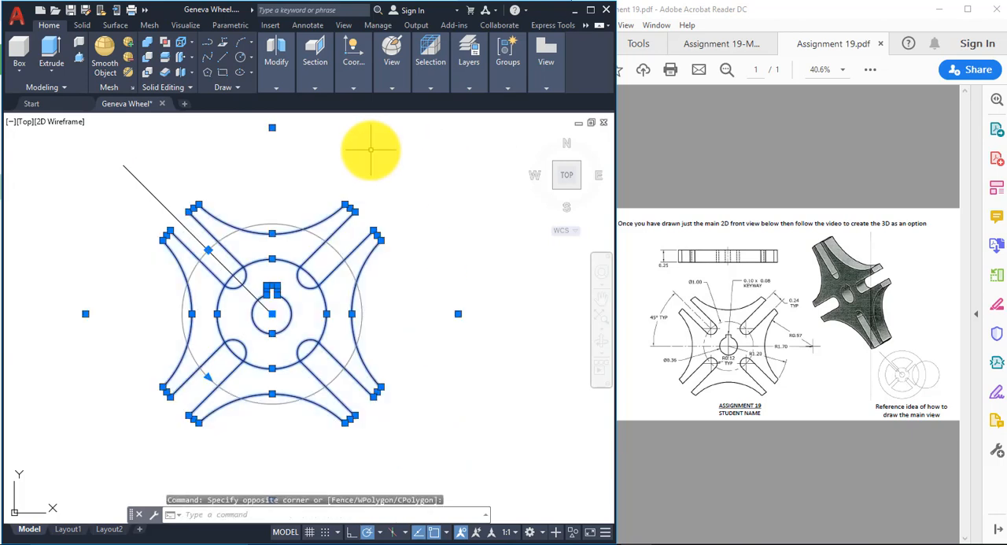
left_click(471, 79)
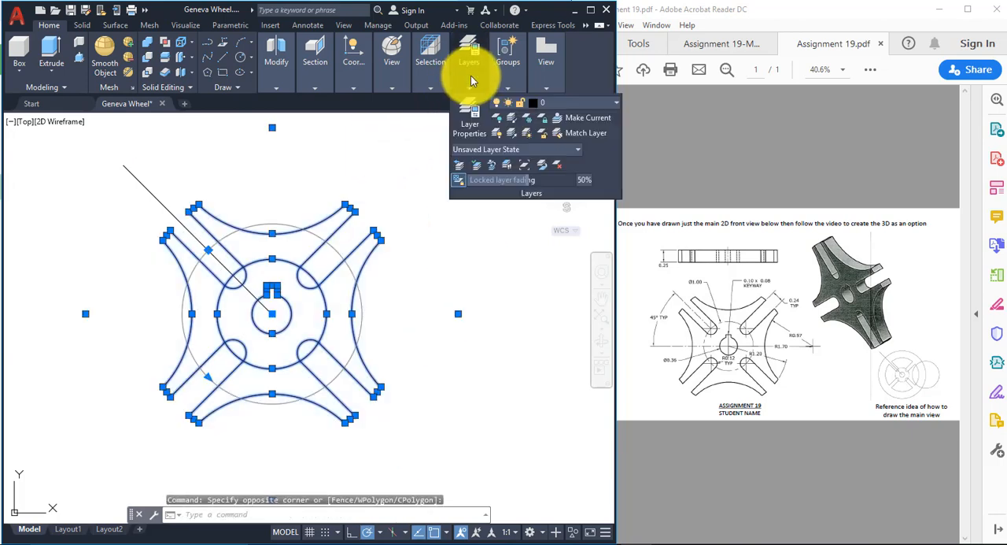
left_click(599, 104)
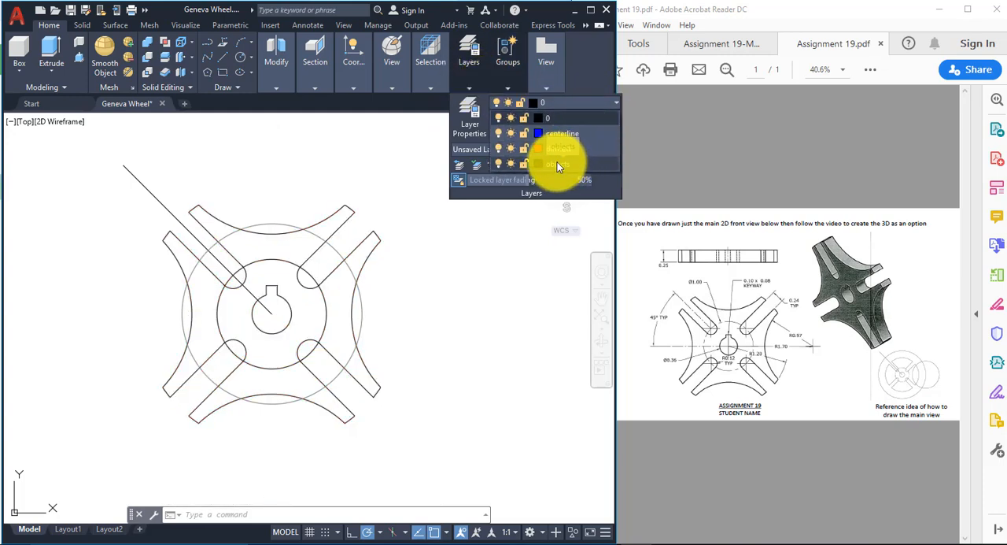
left_click(557, 162)
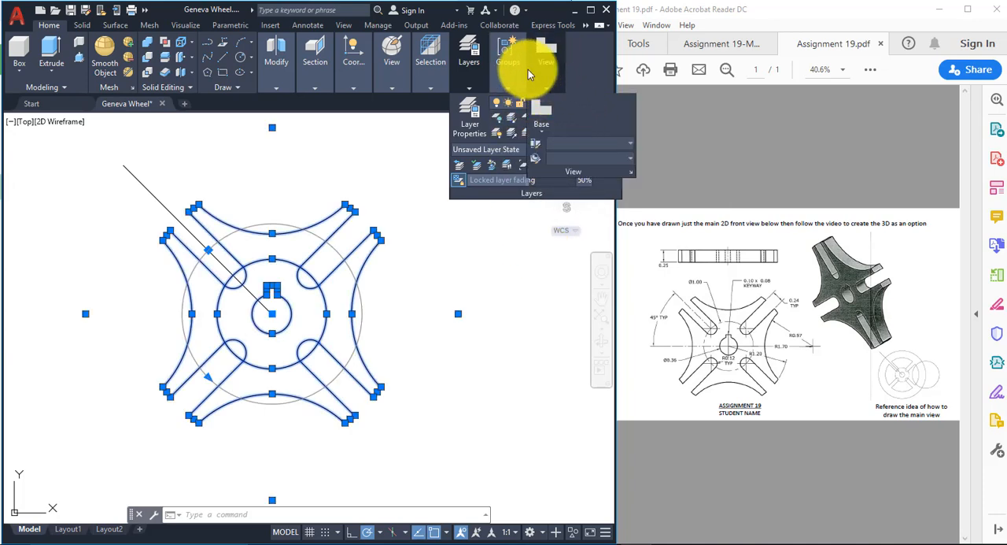
Step: Set the objects layer's color to blue and clear the selection
mouse_move(510, 71)
left_click(600, 104)
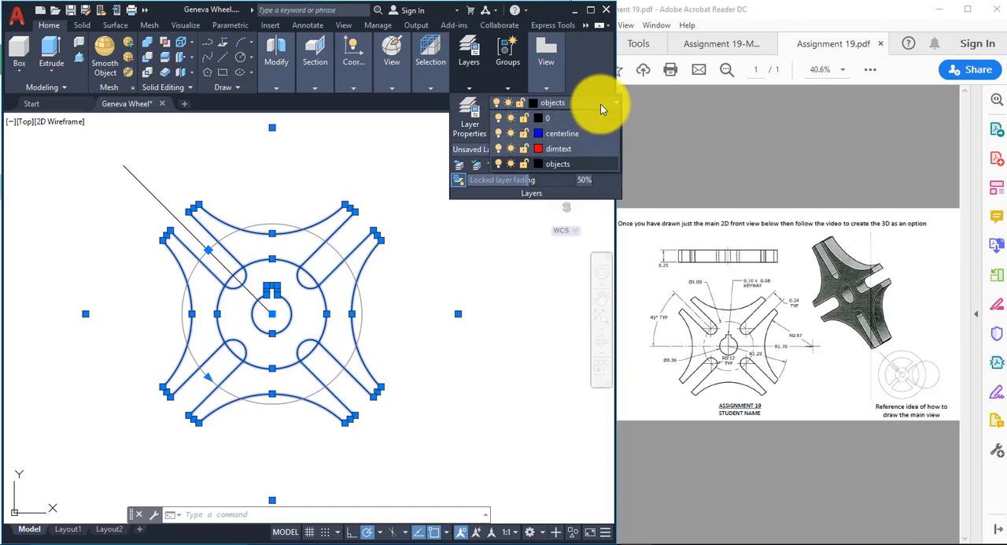
left_click(536, 164)
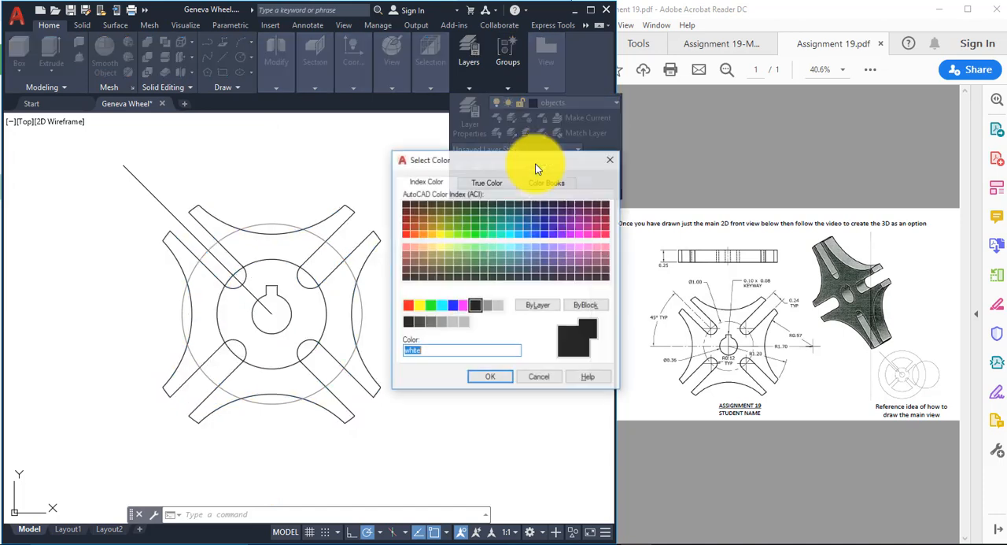
left_click(452, 307)
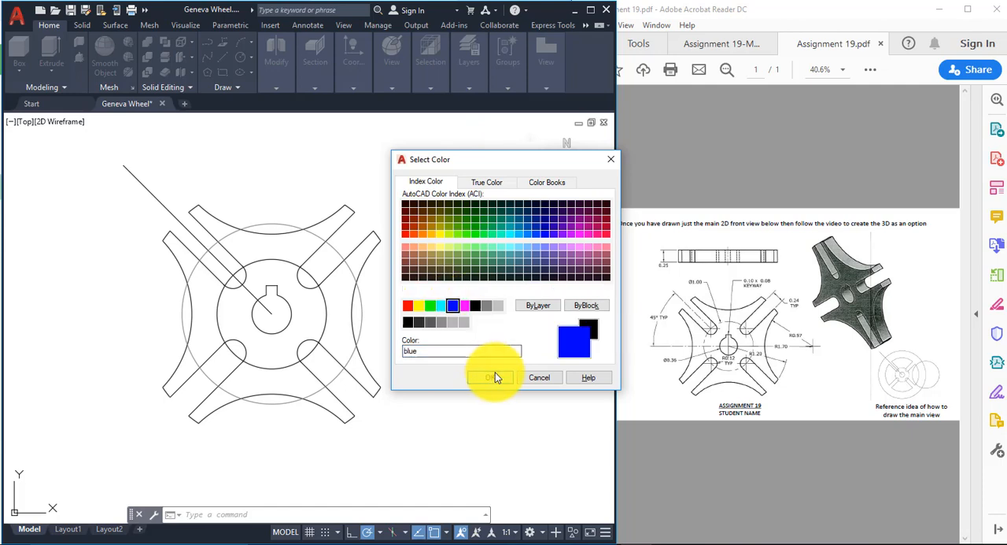
left_click(495, 374)
key("Escape")
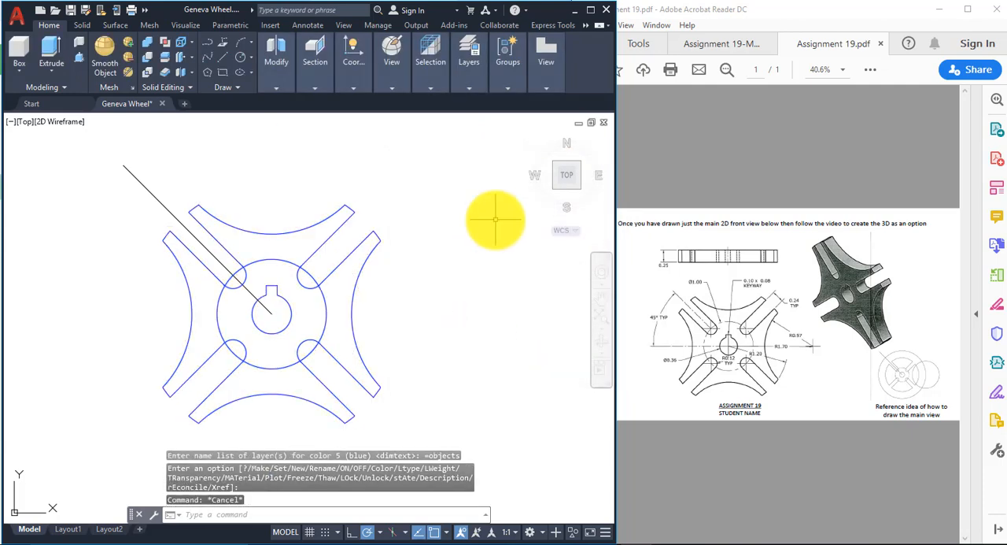
key("Escape")
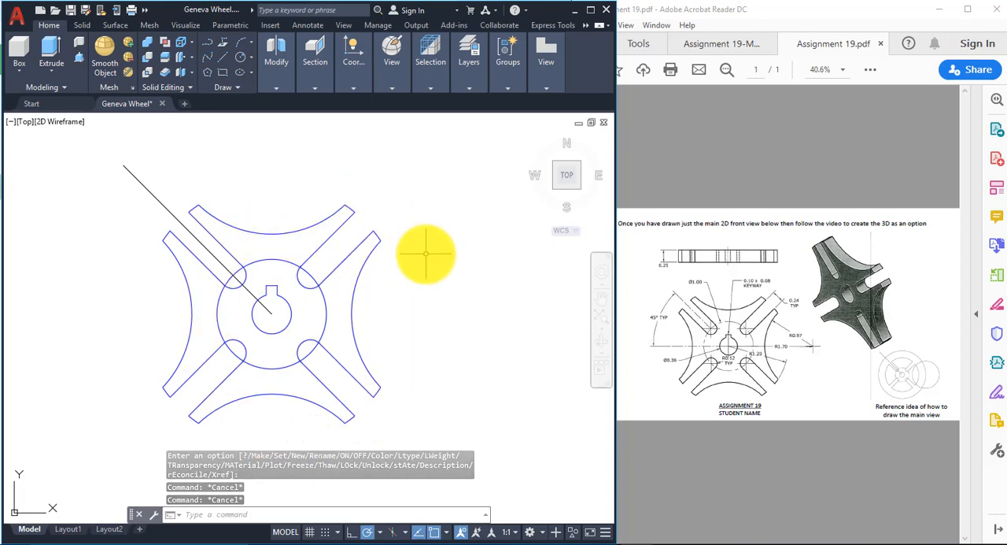
Step: Move the large circle passing through the inner slot ends to the centerline layer
left_click(322, 295)
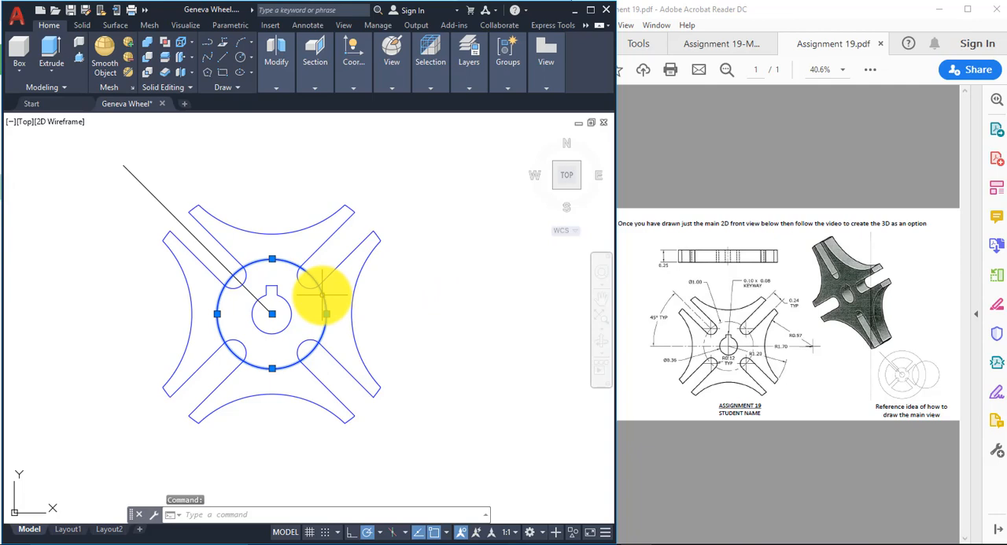
left_click(471, 88)
left_click(476, 84)
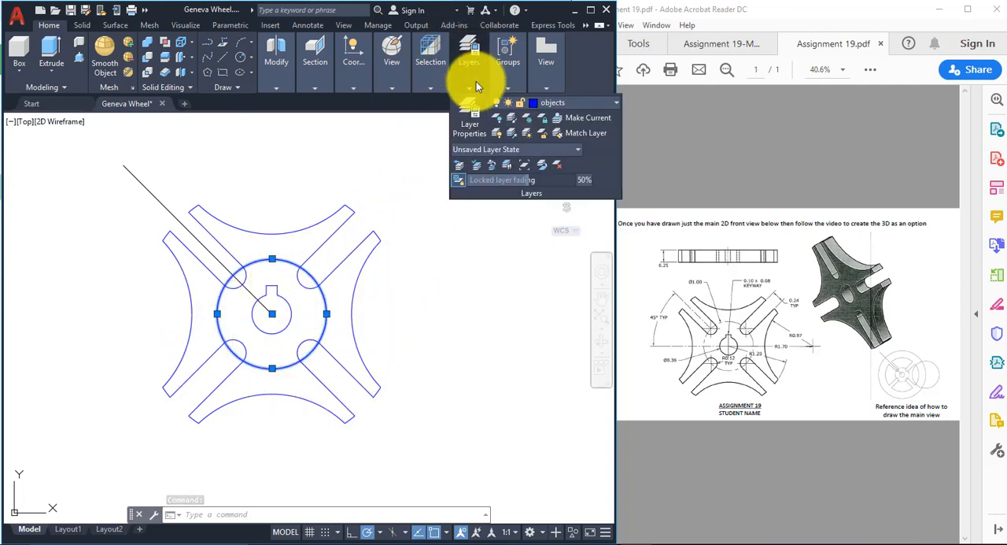
left_click(595, 105)
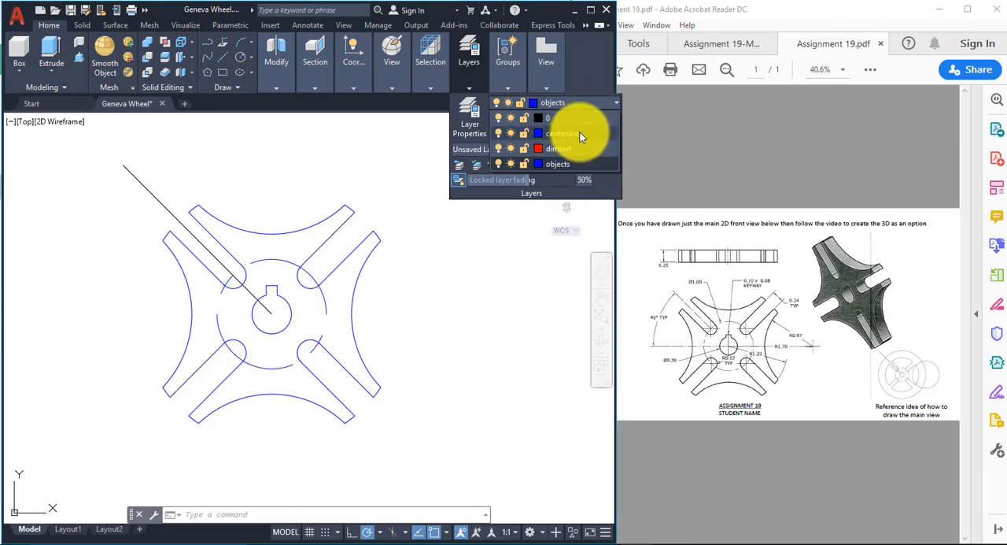
left_click(580, 132)
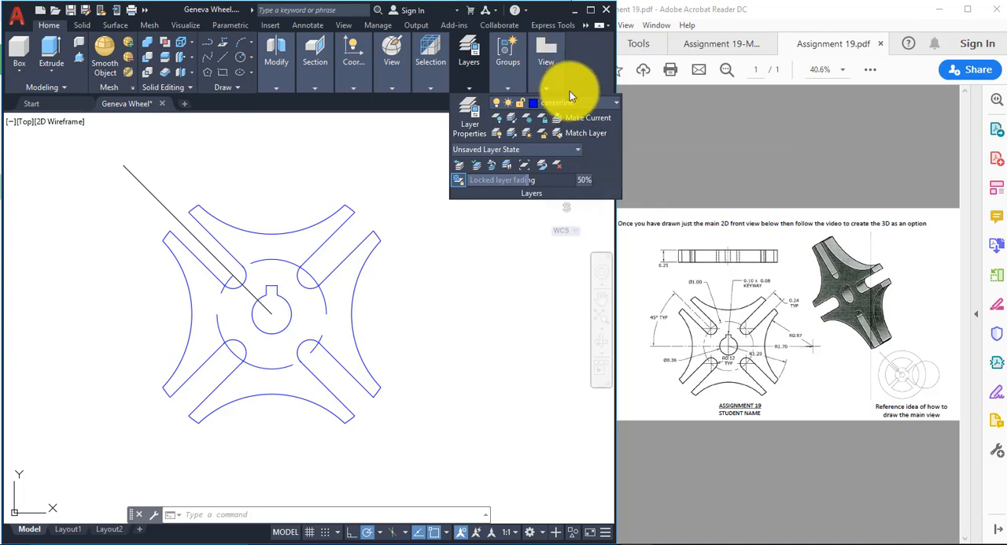
Step: Set the centerline layer's color to magenta and deselect the circle
left_click(532, 106)
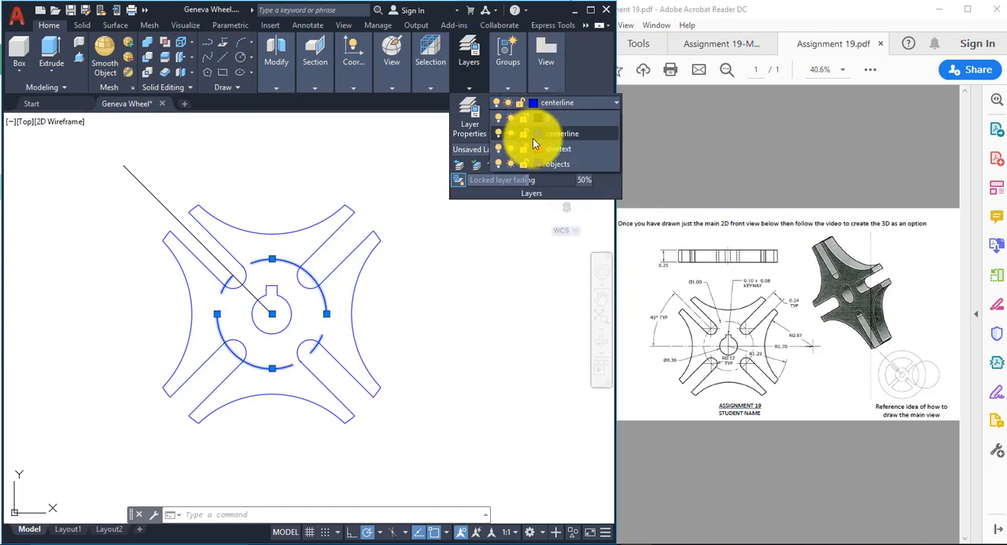
left_click(537, 134)
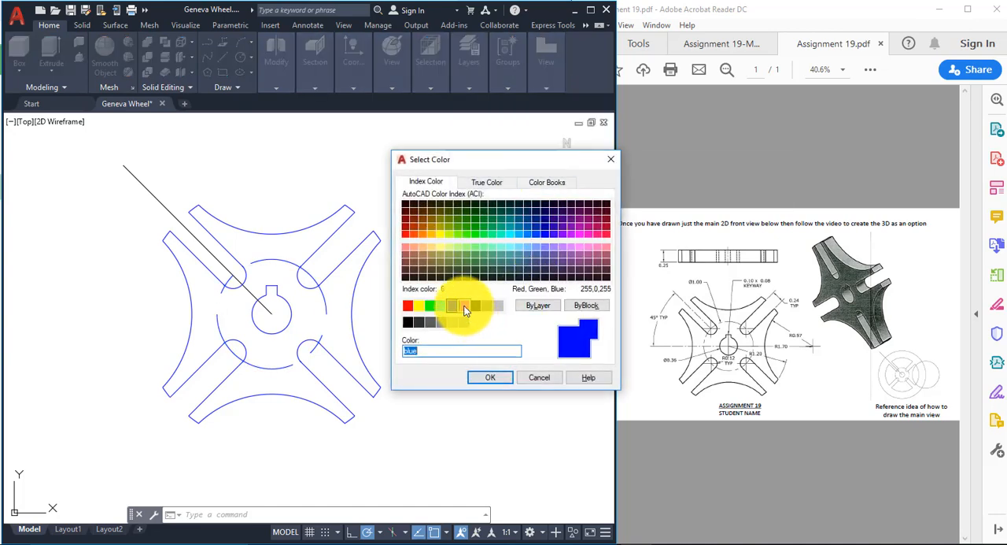
left_click(464, 305)
left_click(496, 377)
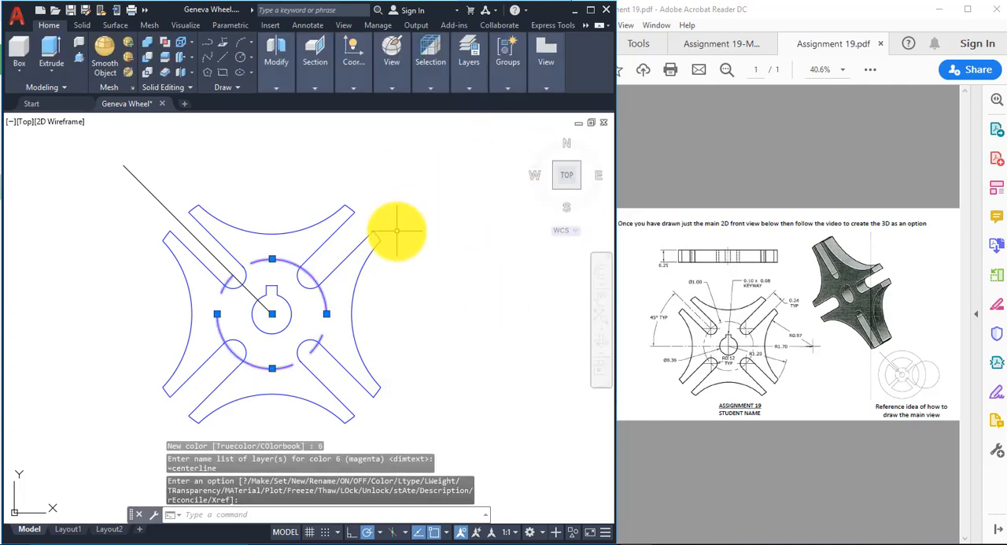
key("Escape")
key("Escape")
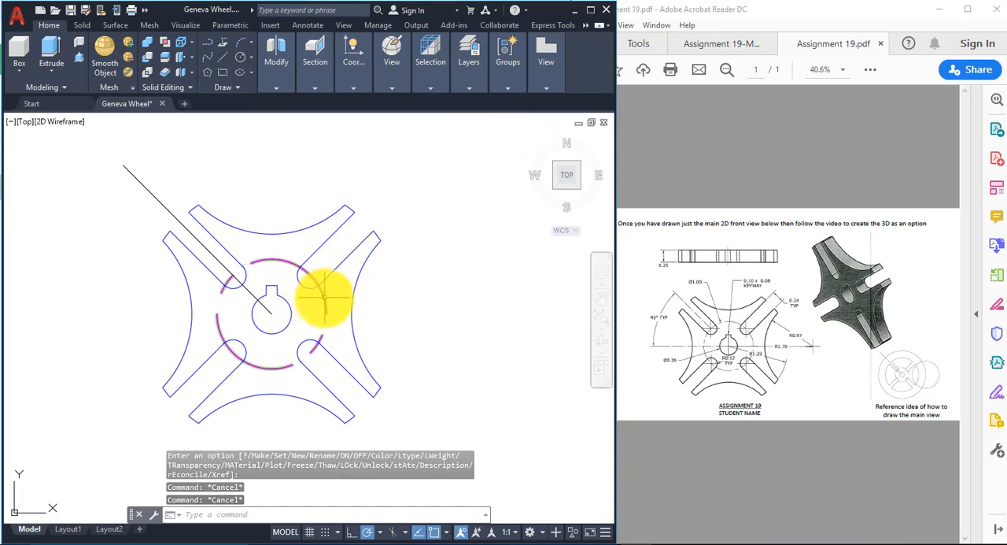
Step: Set the global linetype scale factor to 0.5 with LTSCALE
mouse_move(324, 298)
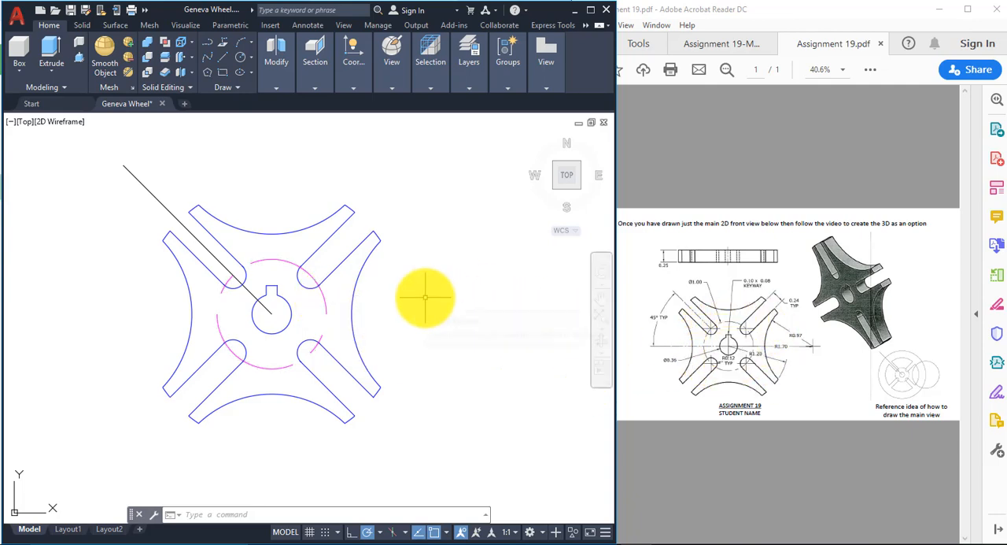
type("lt")
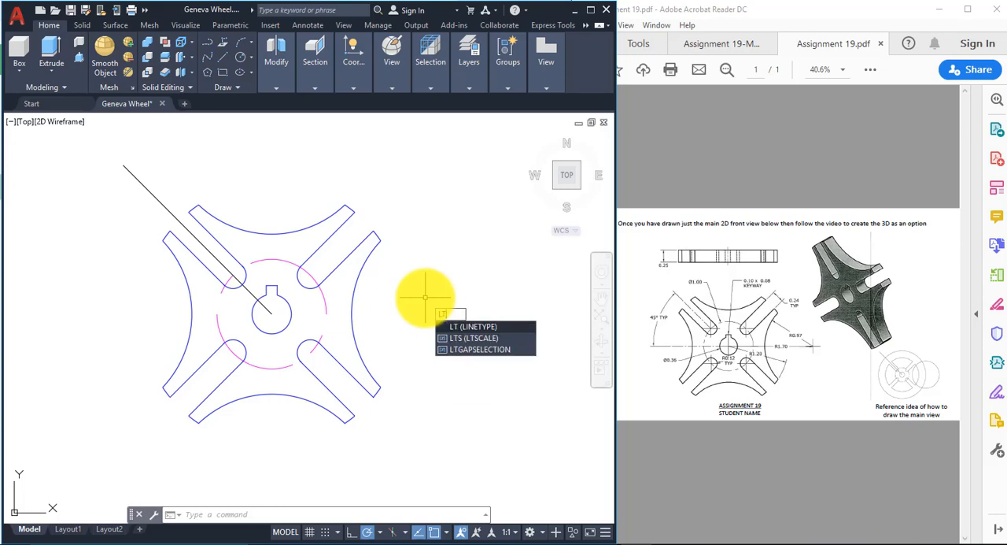
type("SCALE")
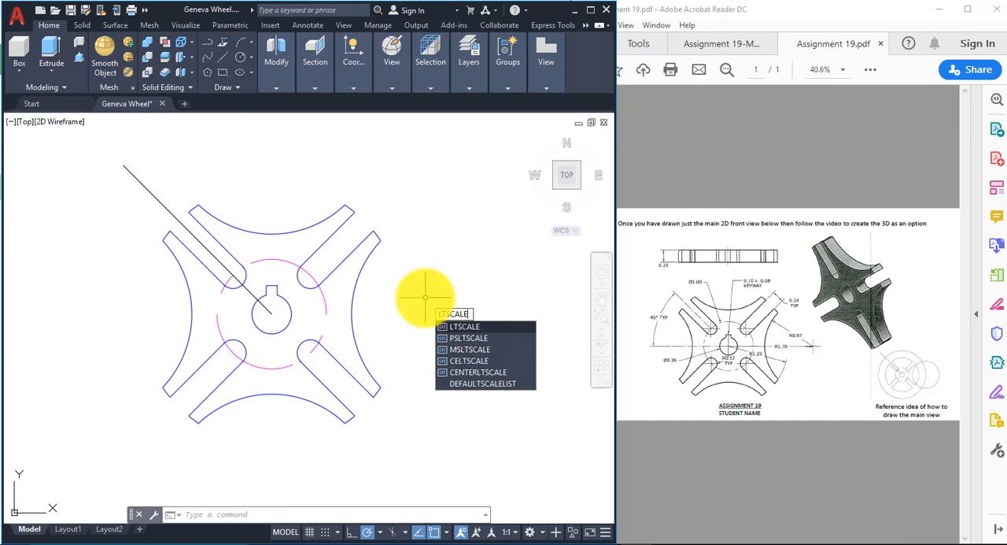
key("Return")
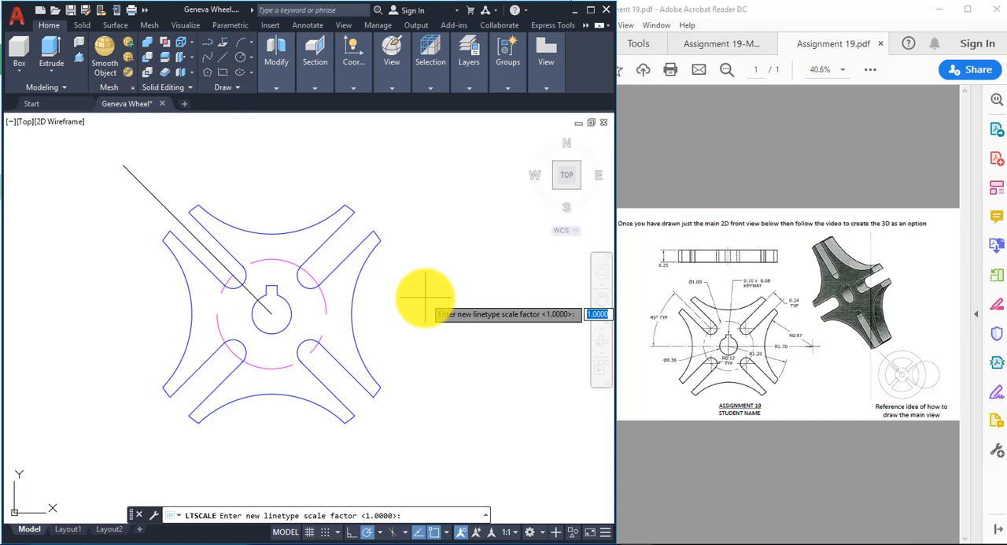
type(".5")
key("Return")
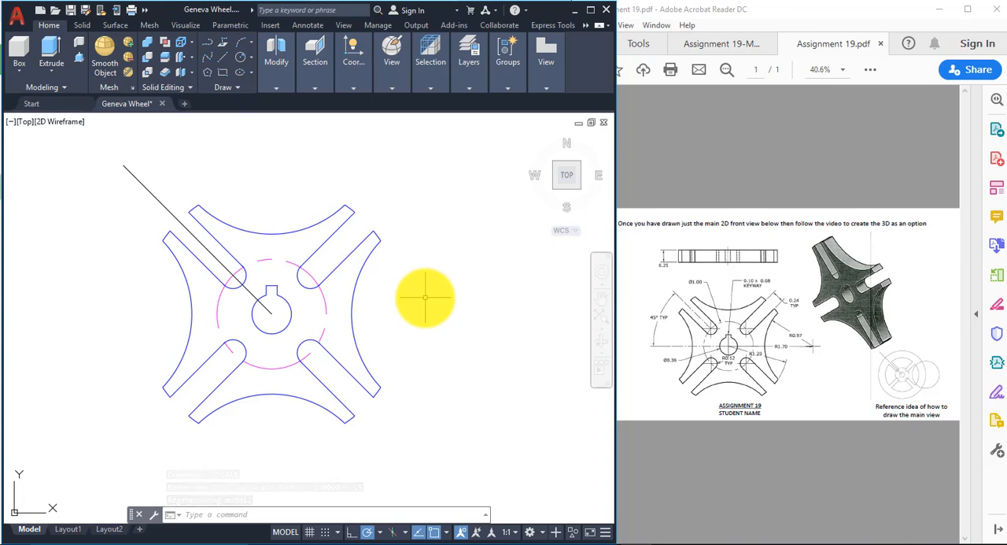
Step: Set the global linetype scale factor to 0.25 with LTSCALE
type("linetype scale")
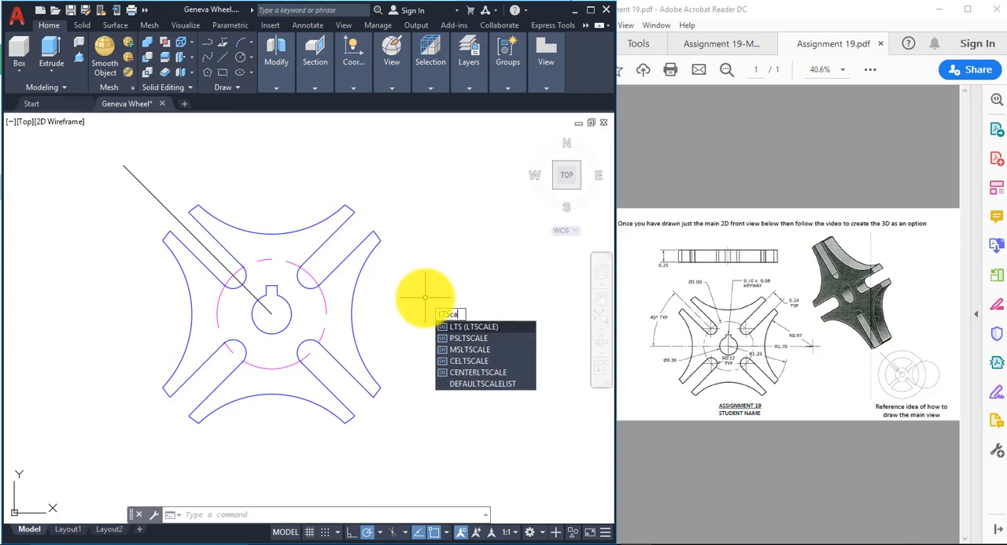
key("Return")
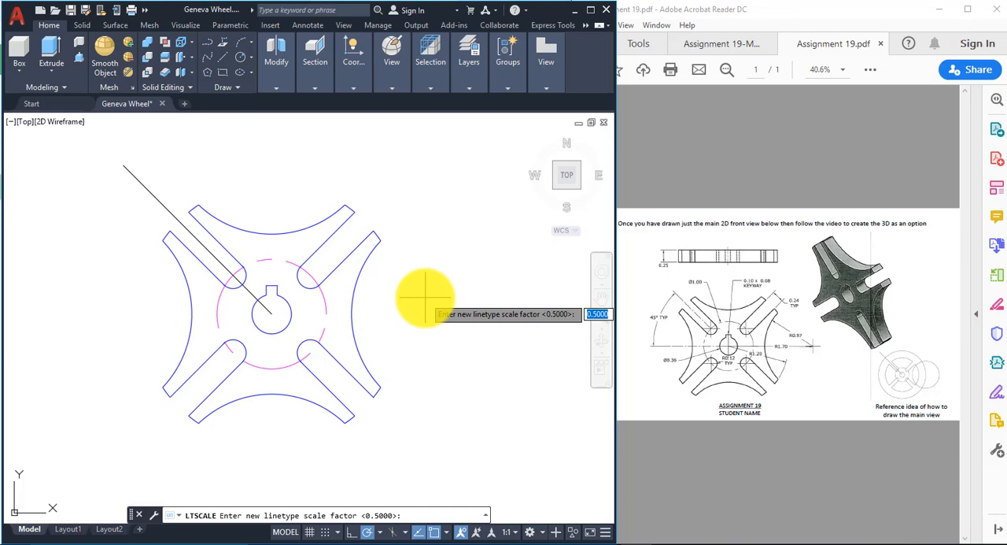
type(".25")
key("Return")
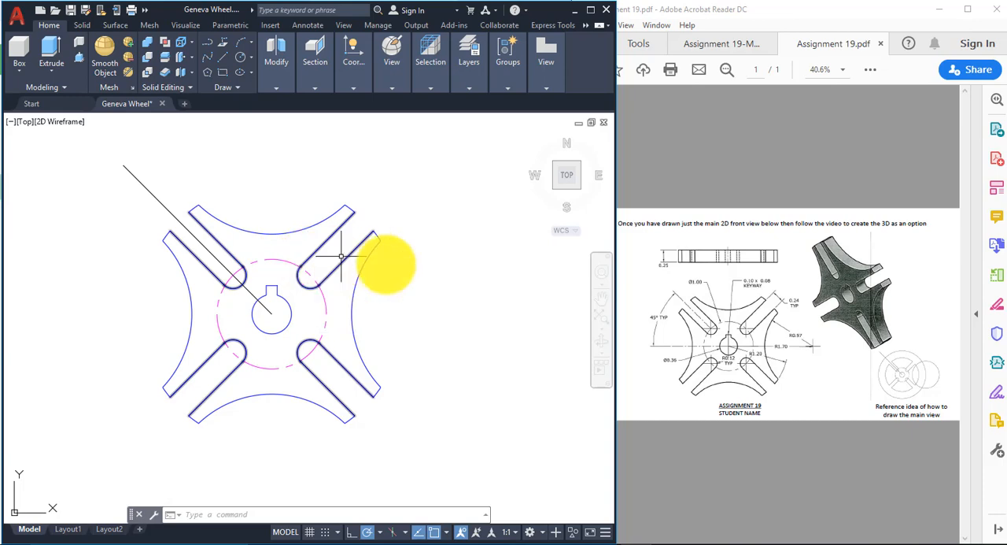
key("Escape")
key("Escape")
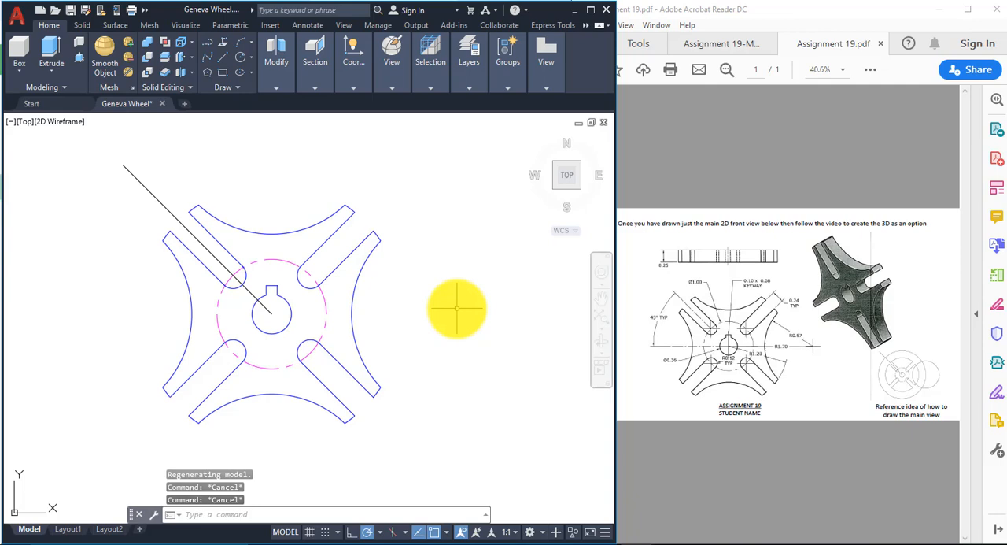
Step: Move the diagonal line running from the hub center through the upper-left slot to the centerline layer and deselect it
left_click(167, 207)
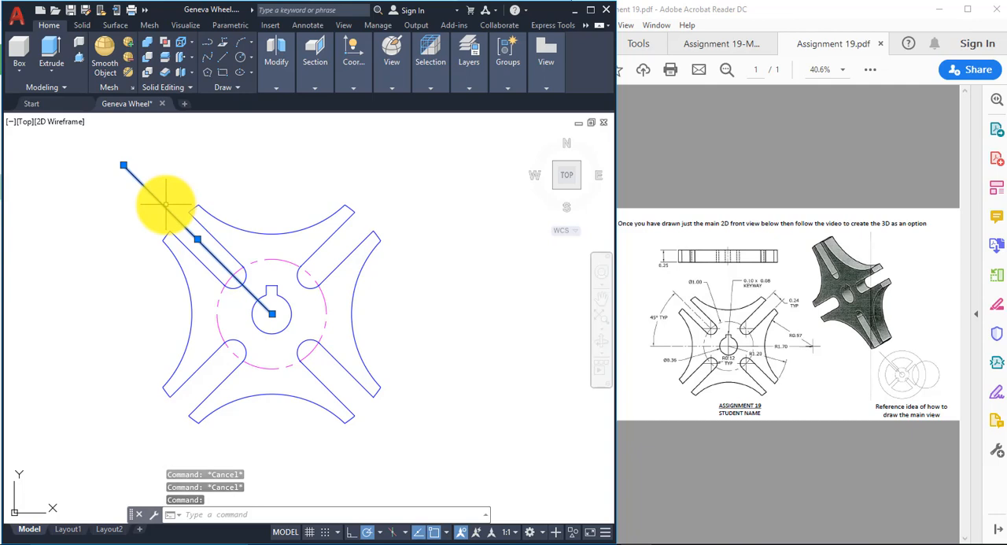
left_click(469, 77)
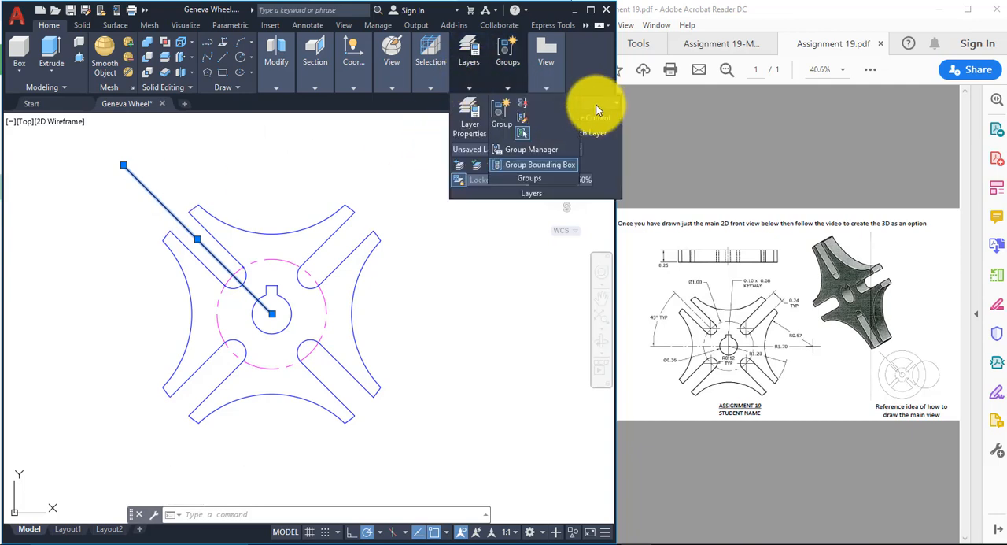
mouse_move(481, 54)
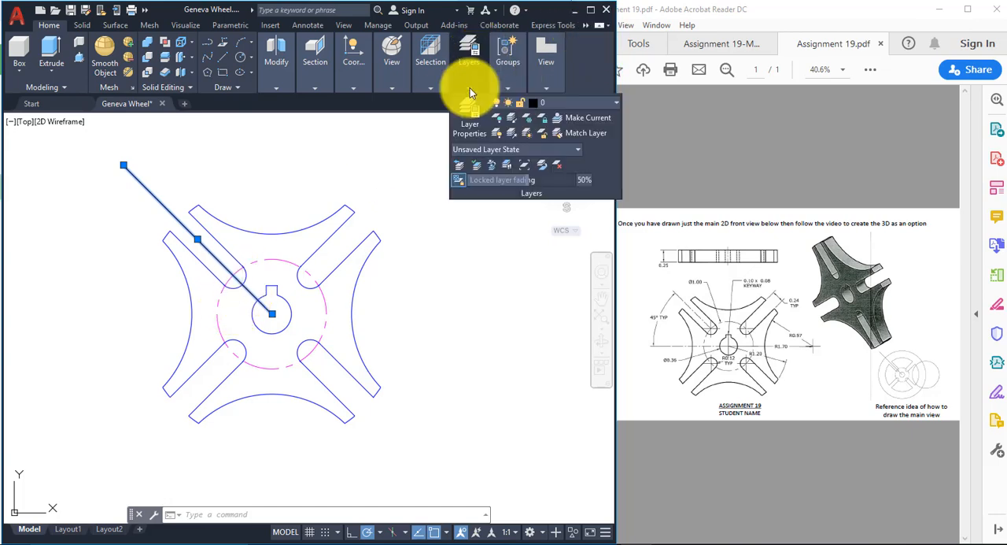
left_click(564, 101)
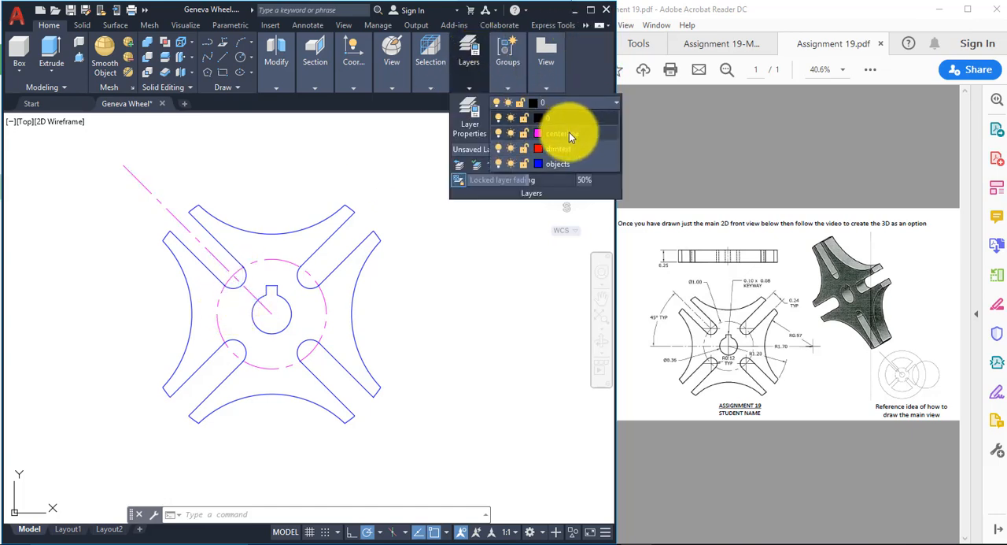
left_click(569, 132)
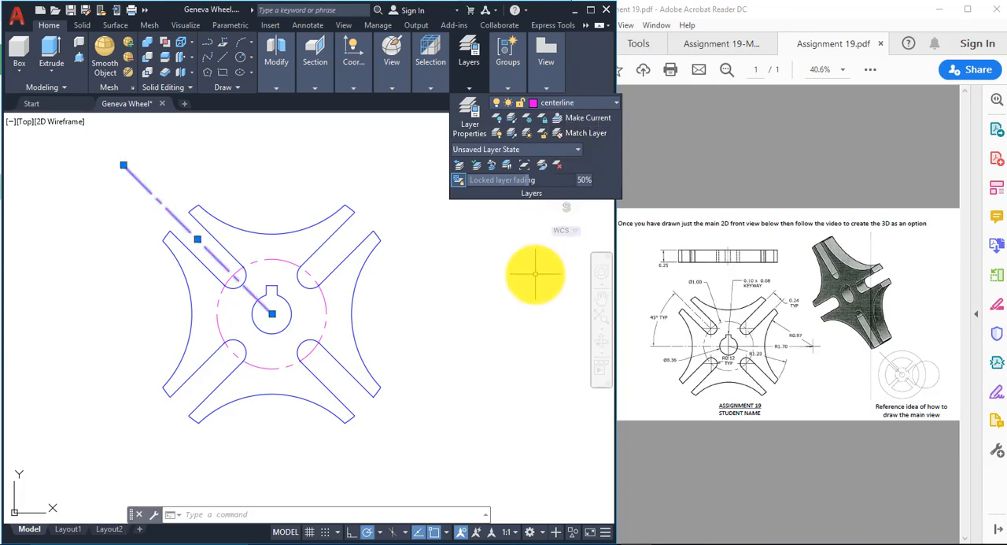
key("Escape")
key("Escape")
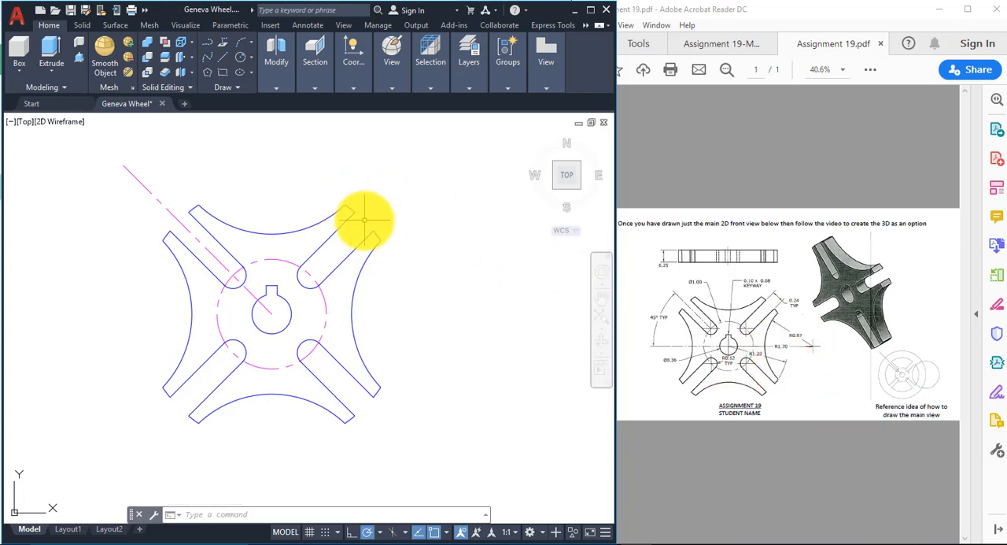
Step: Add a radius dimension to the wheel's right concave arc, placing its text outside the wheel to the right
left_click(477, 76)
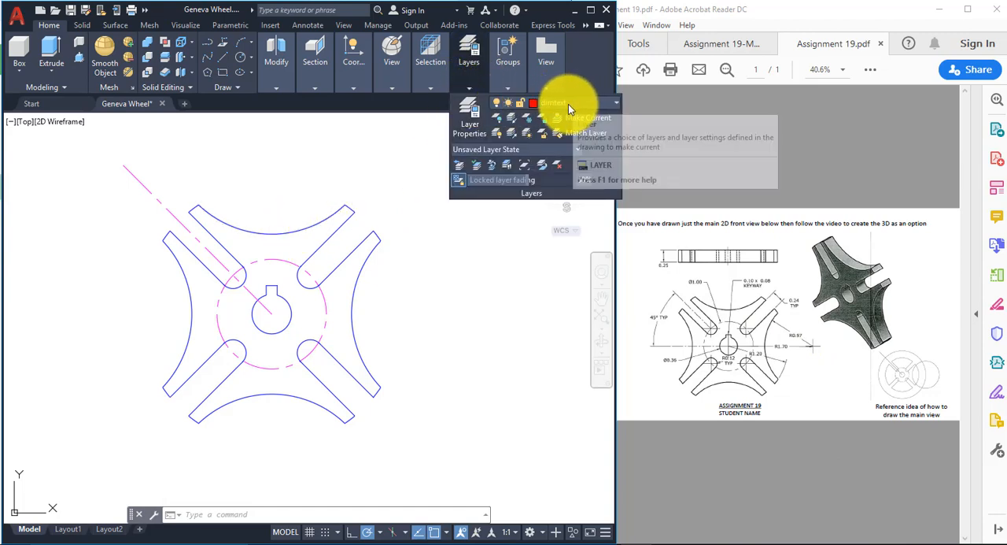
left_click(308, 26)
left_click(206, 81)
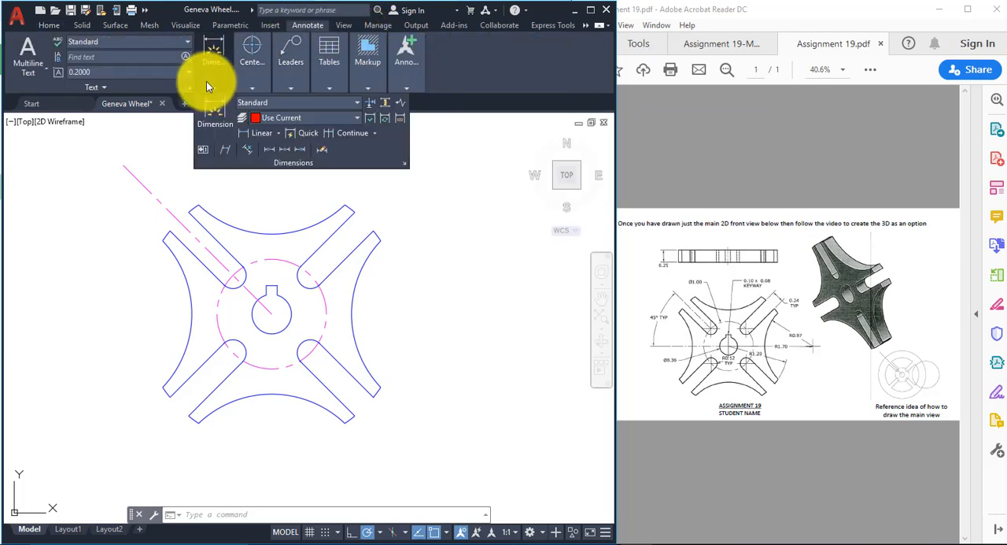
left_click(279, 132)
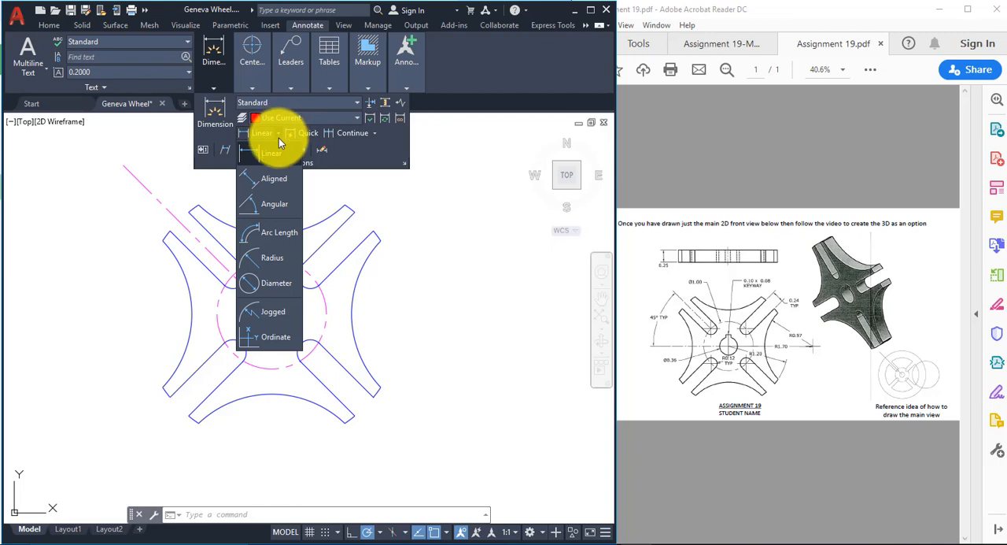
left_click(278, 260)
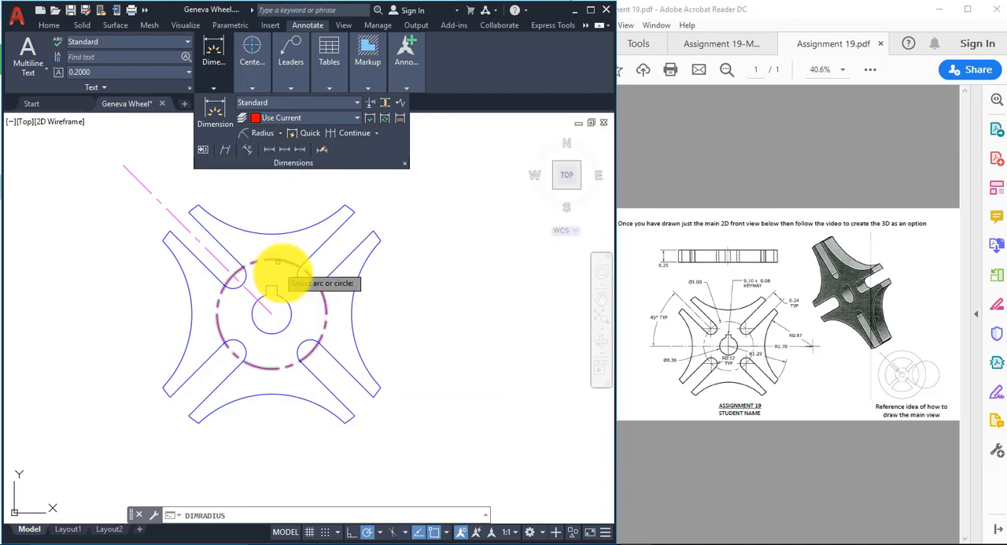
left_click(365, 257)
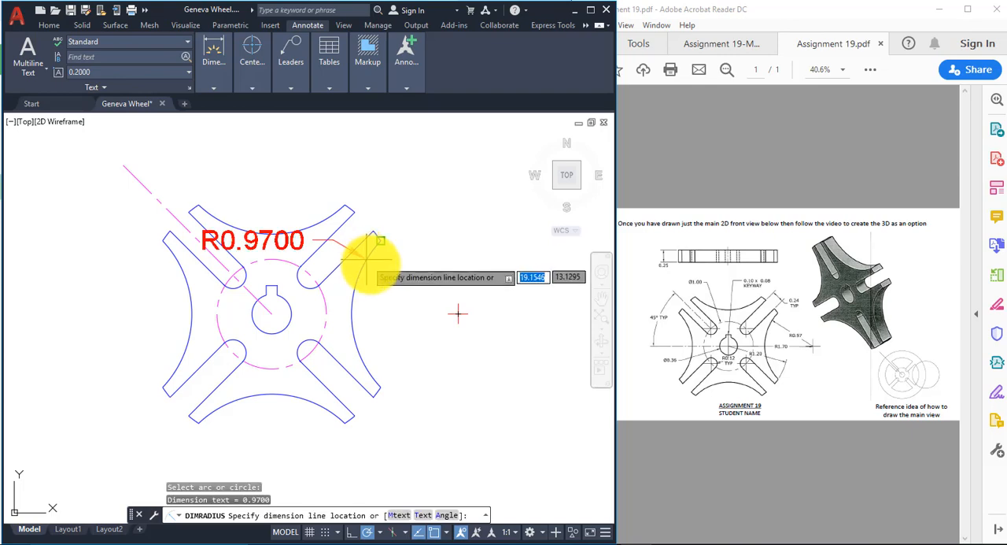
left_click(427, 297)
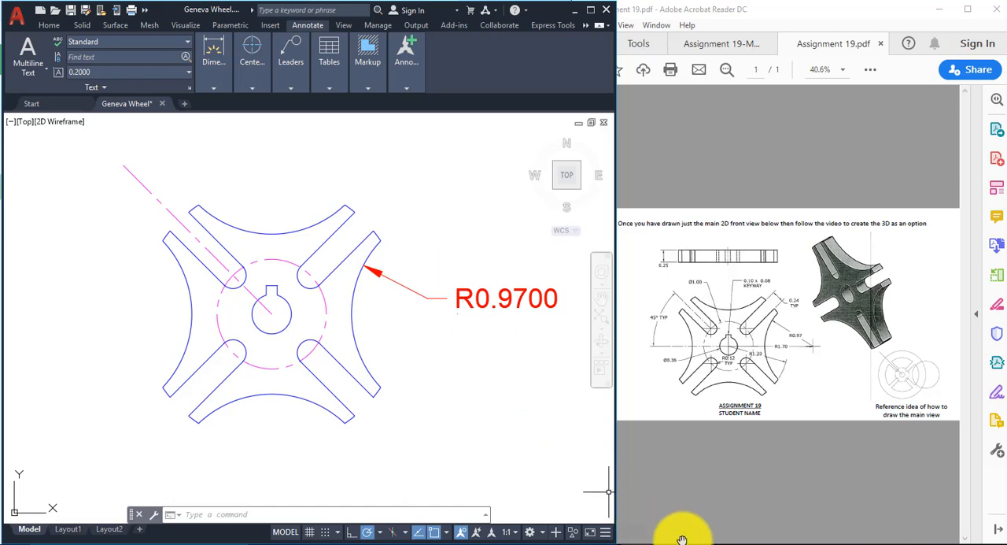
Step: Modify the Standard dimension style so its linear dimensions use a precision of 0.00
left_click(953, 483)
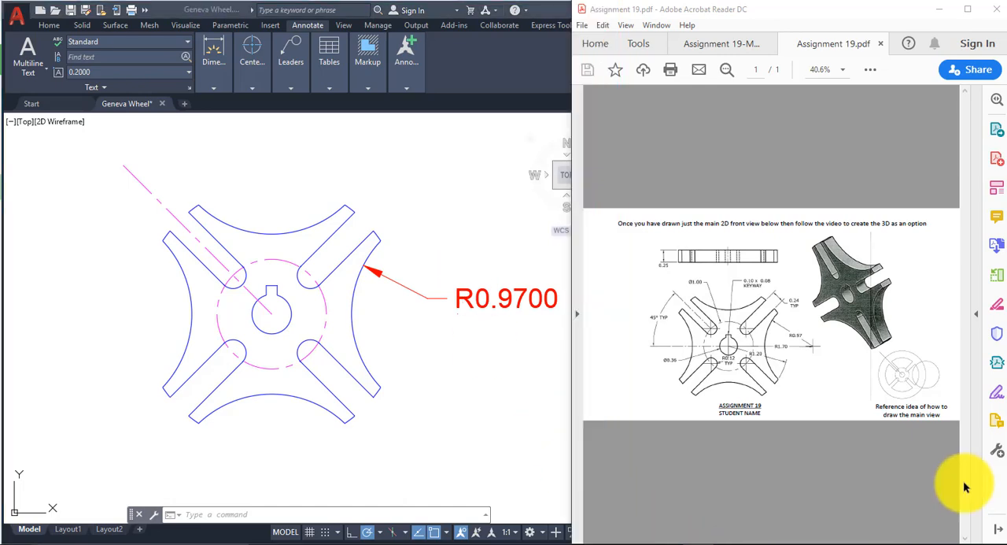
left_click(473, 162)
type("d")
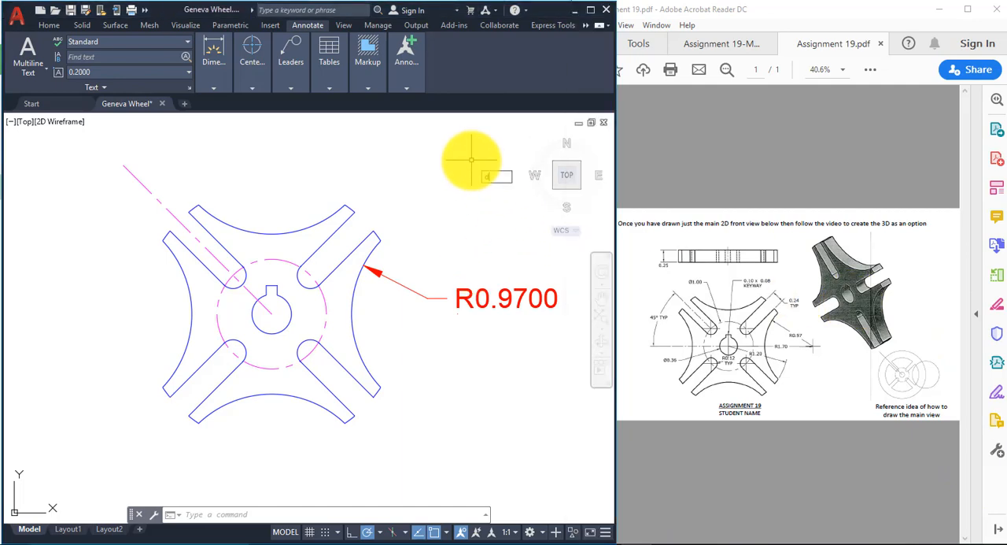
key("Return")
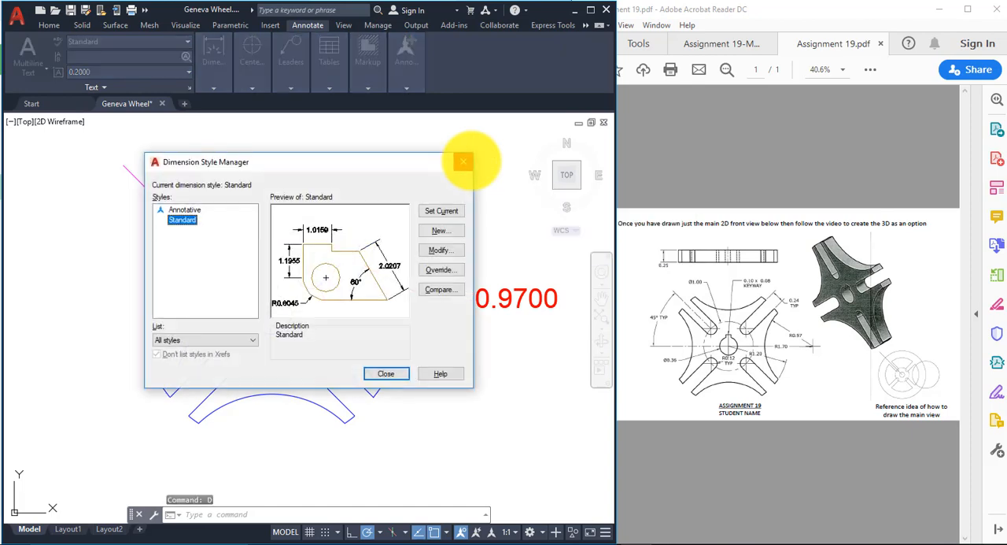
left_click_drag(354, 169, 365, 39)
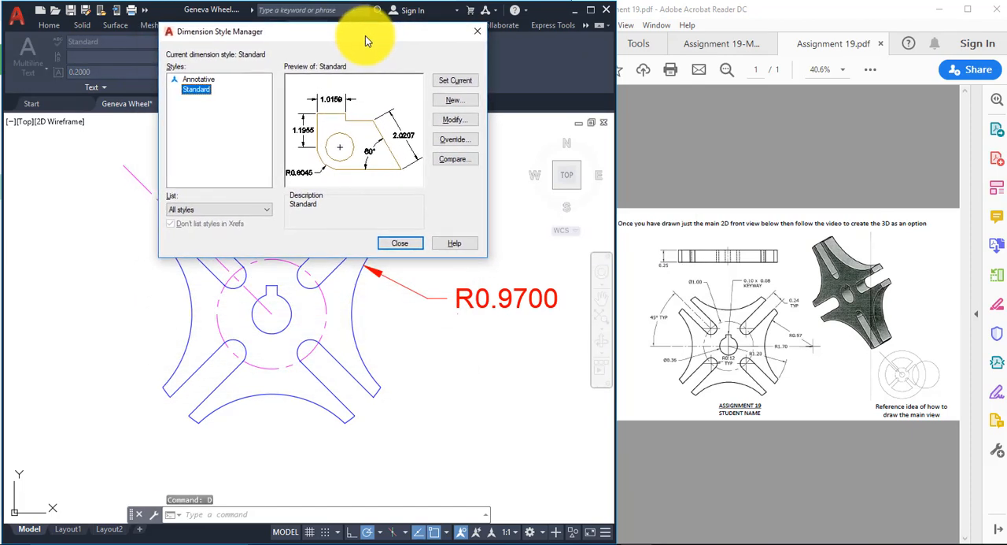
left_click(456, 120)
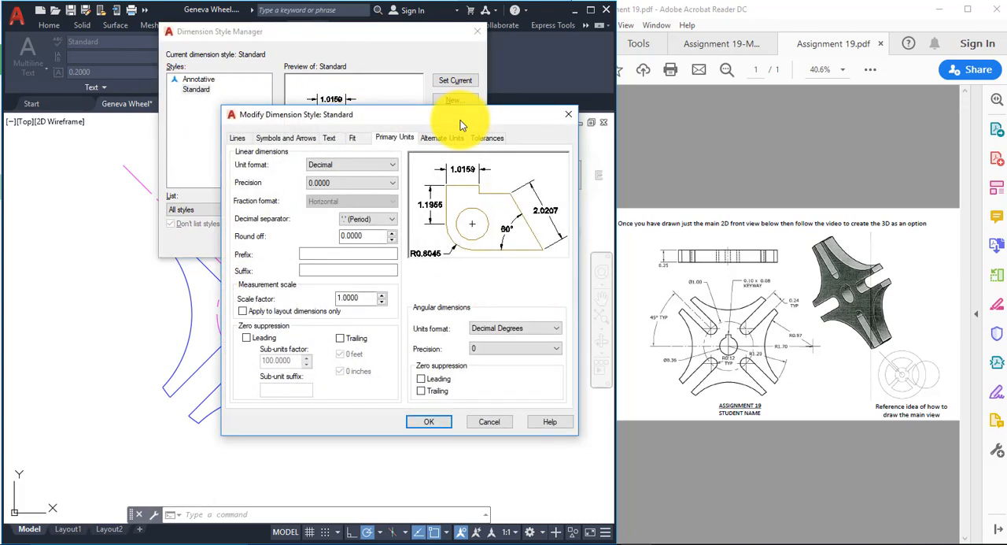
left_click_drag(427, 117, 299, 93)
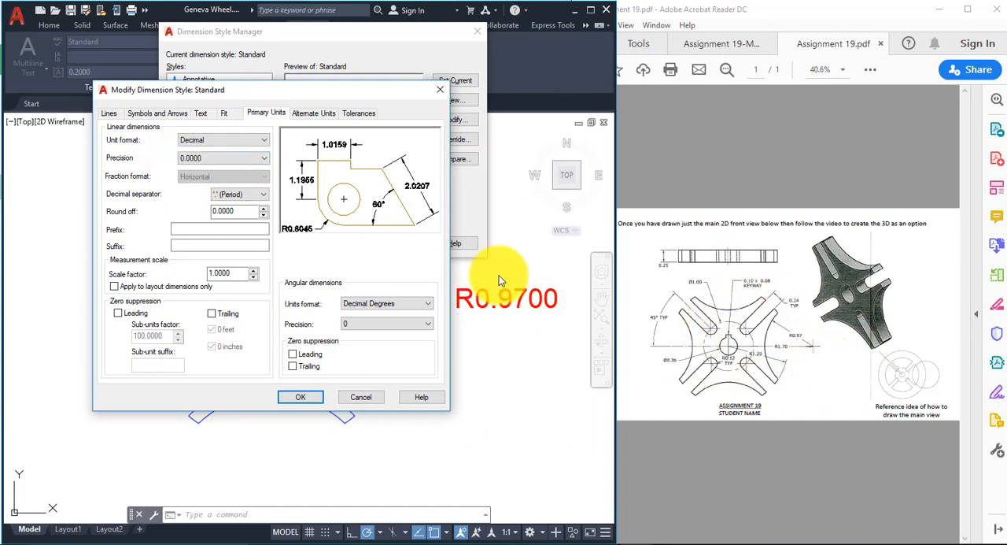
left_click(266, 158)
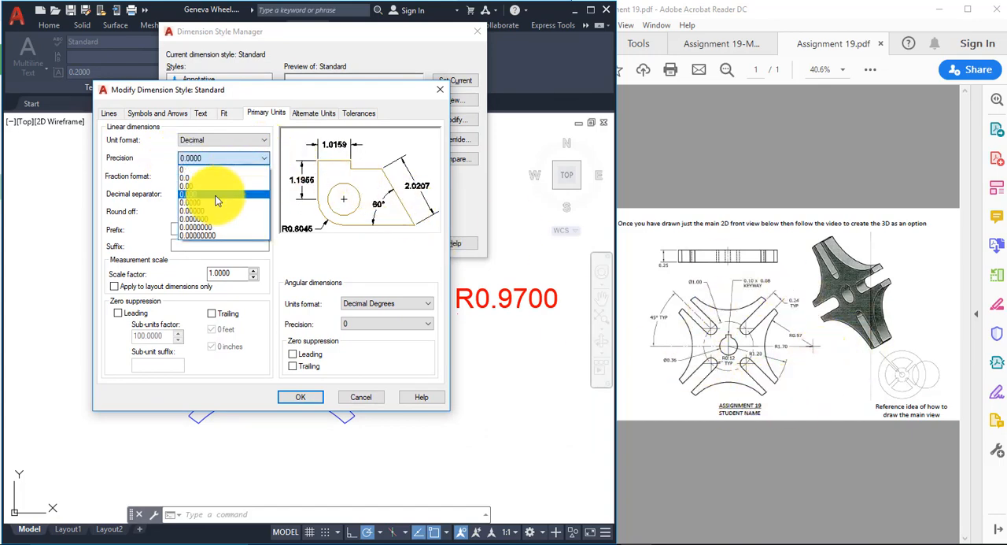
left_click(223, 187)
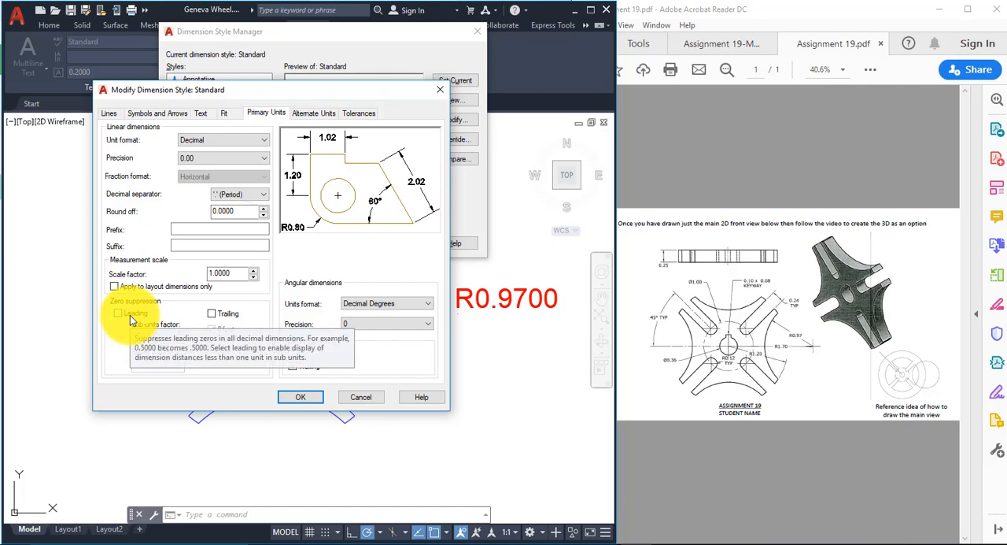
Step: Set the Standard dimension style's overall scale to 0.5 and close the Dimension Style Manager
left_click(226, 114)
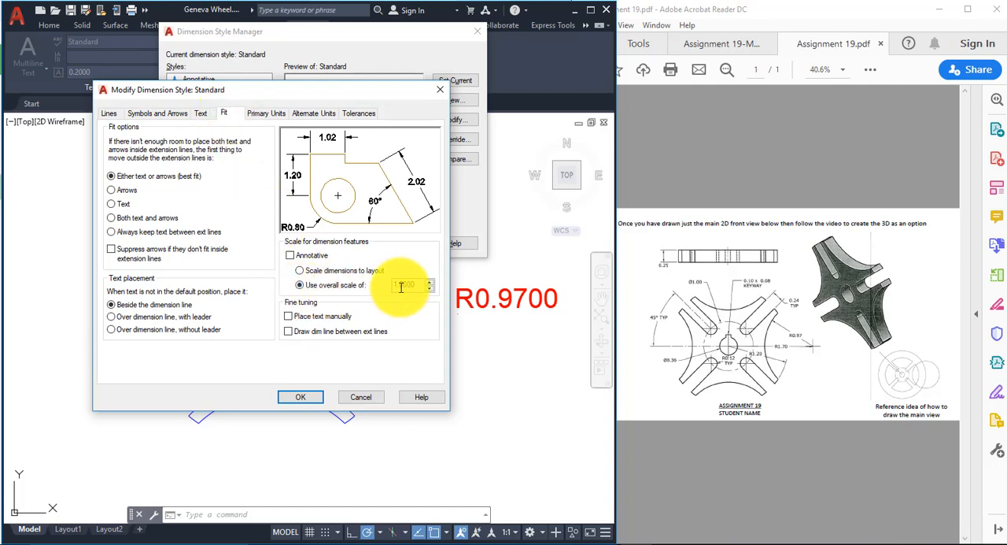
left_click_drag(417, 285, 376, 288)
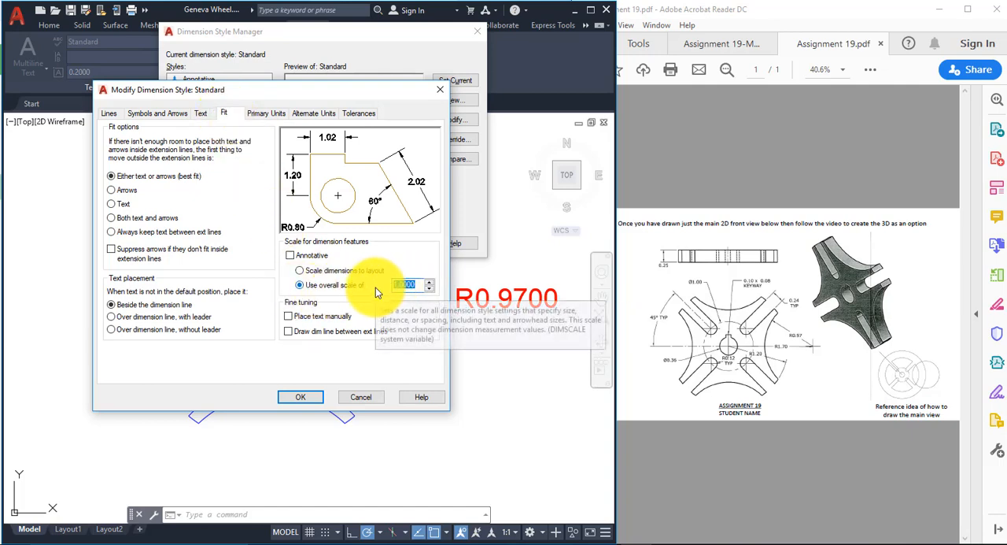
type(".5")
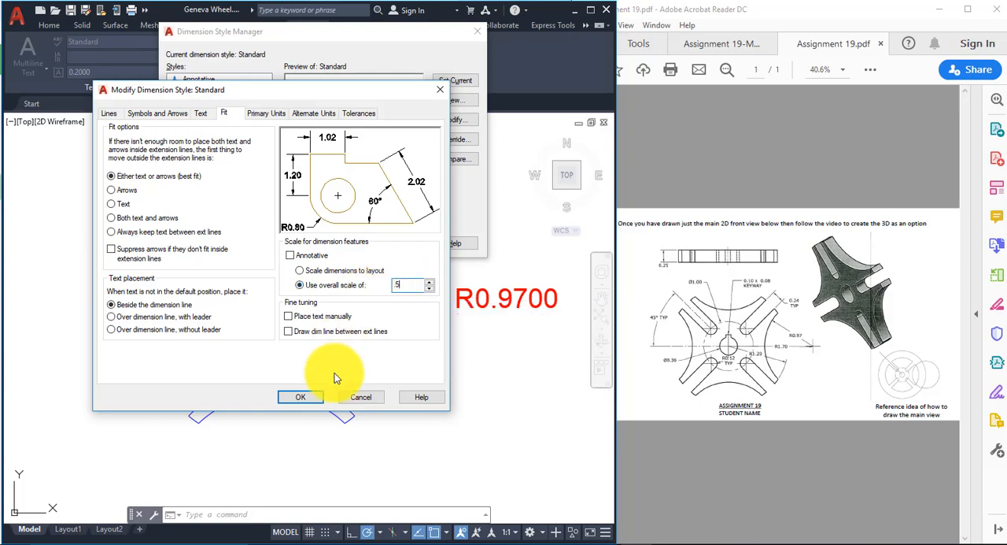
left_click(301, 398)
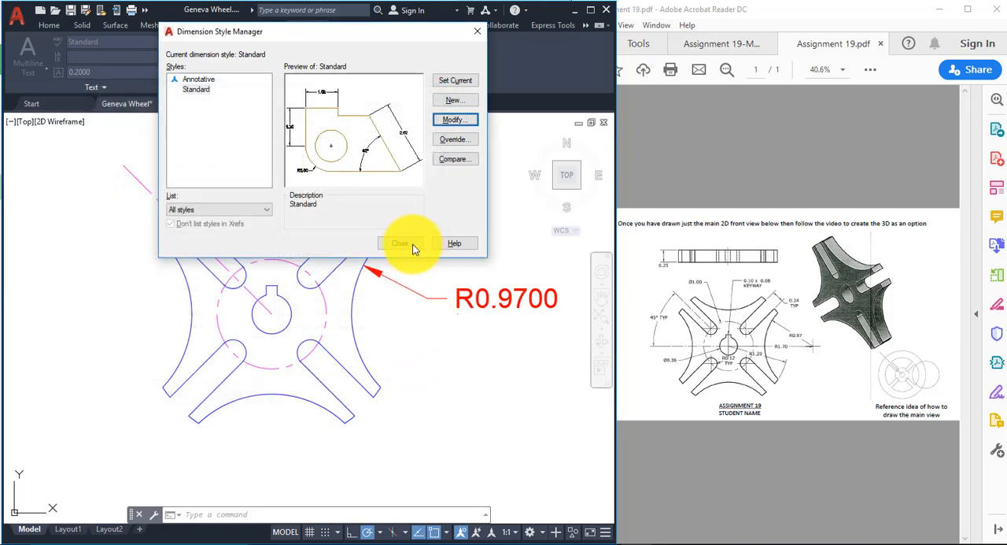
left_click(413, 246)
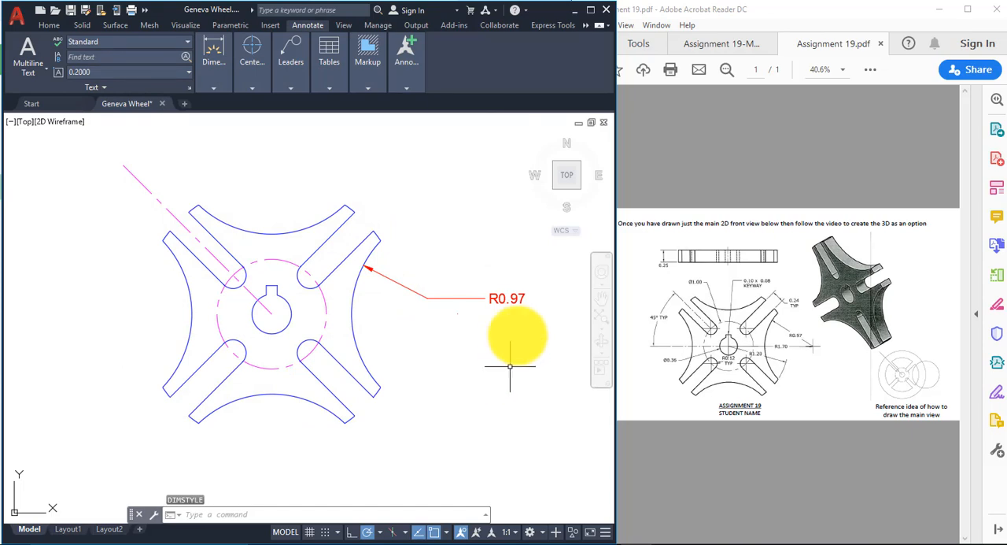
Step: Move the right arc's radius dimension text closer to the wheel and clear the selection
left_click(507, 298)
left_click(507, 298)
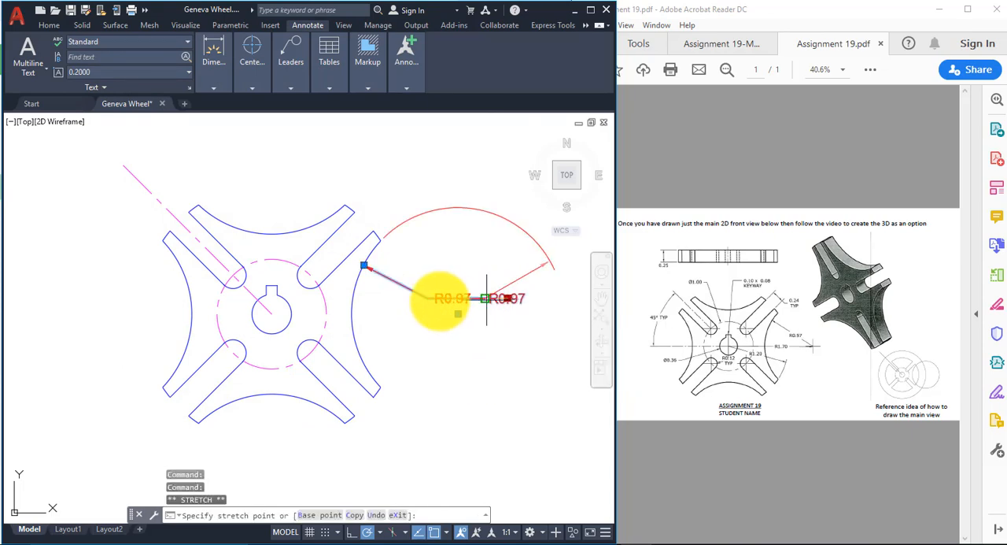
left_click(440, 299)
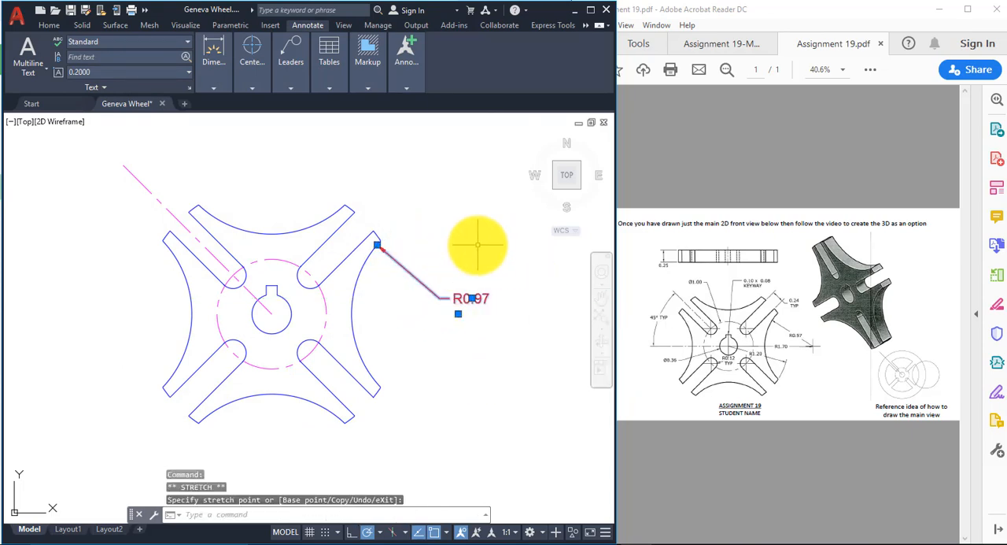
key("Escape")
key("Escape")
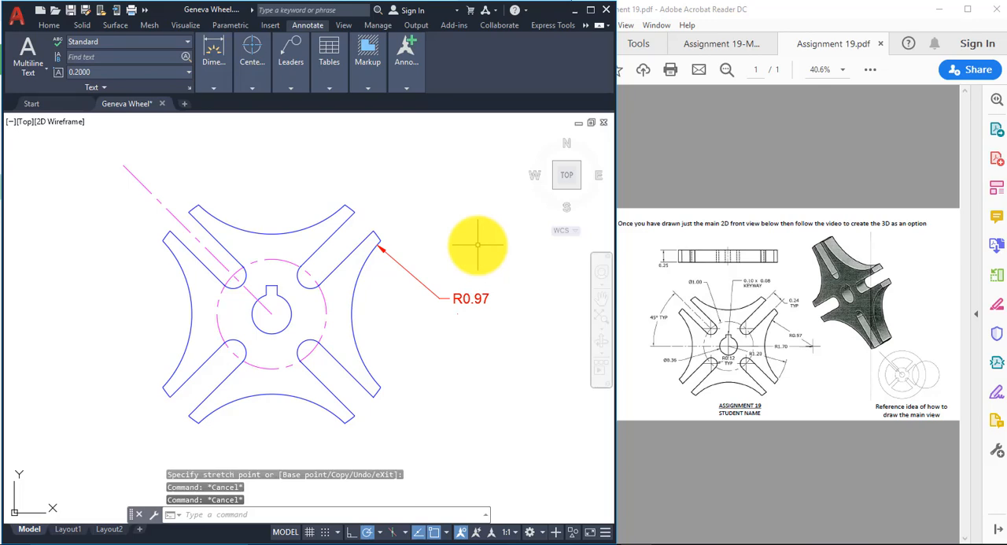
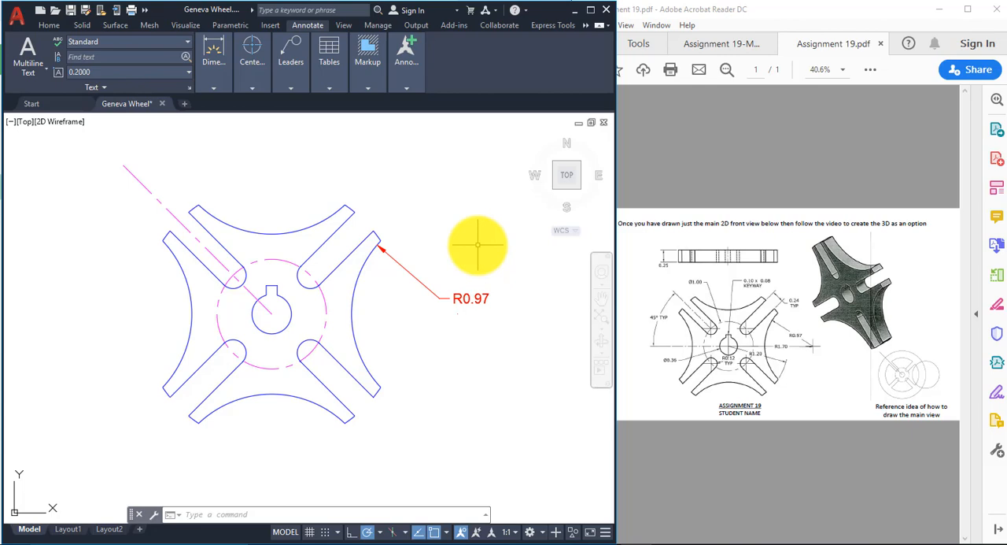
Step: Add a radius dimension to the lower-left slot's rounded inner end, placing its text below the wheel's lower concave arc
left_click(223, 79)
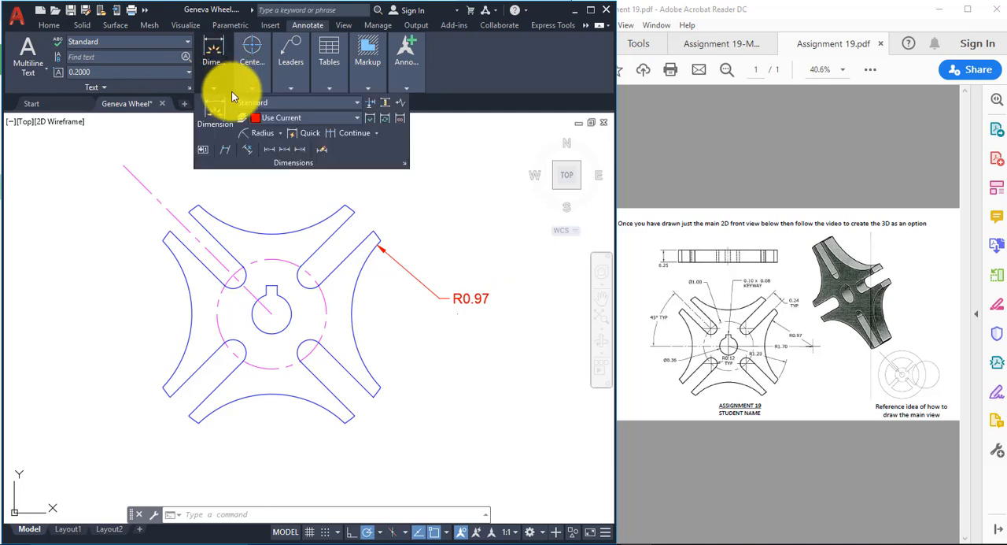
left_click(282, 135)
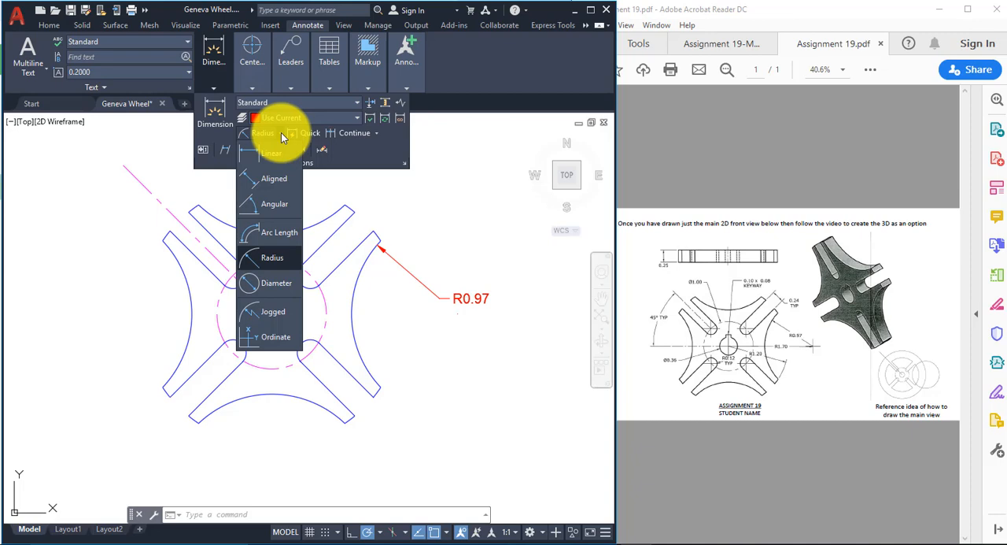
left_click(274, 261)
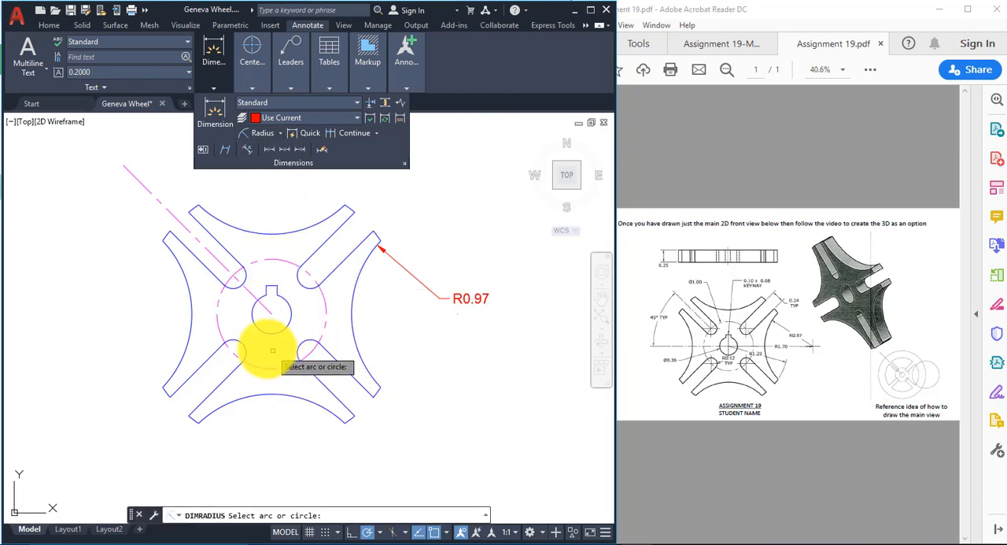
left_click(243, 350)
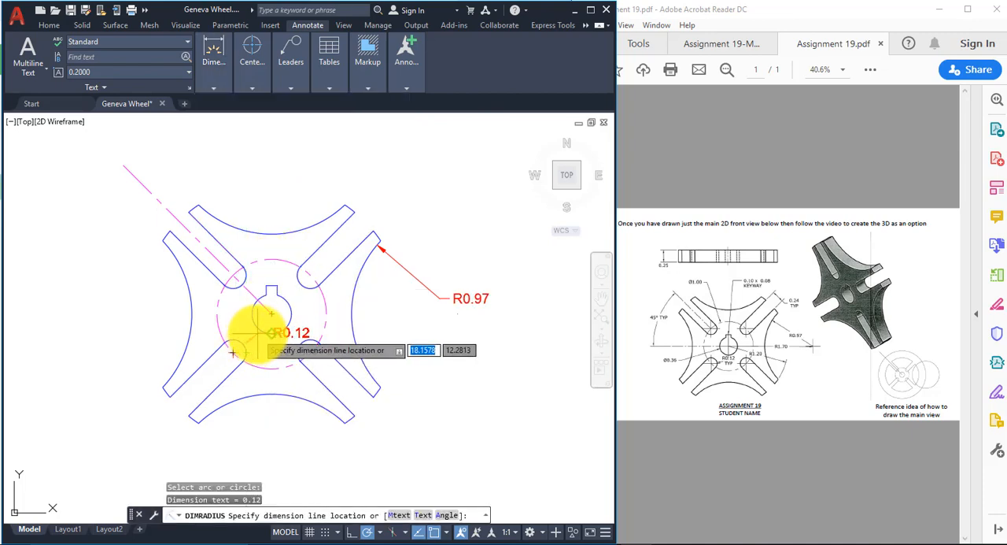
left_click(256, 415)
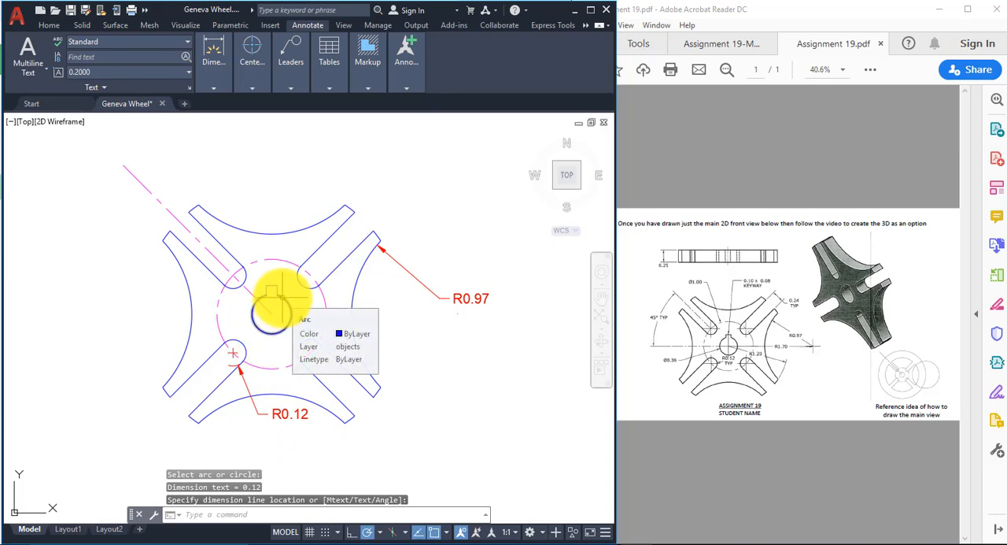
Step: Add a radius dimension to the outer tip arc of the lower-right arm, placing its text outside the wheel to the right
left_click(214, 86)
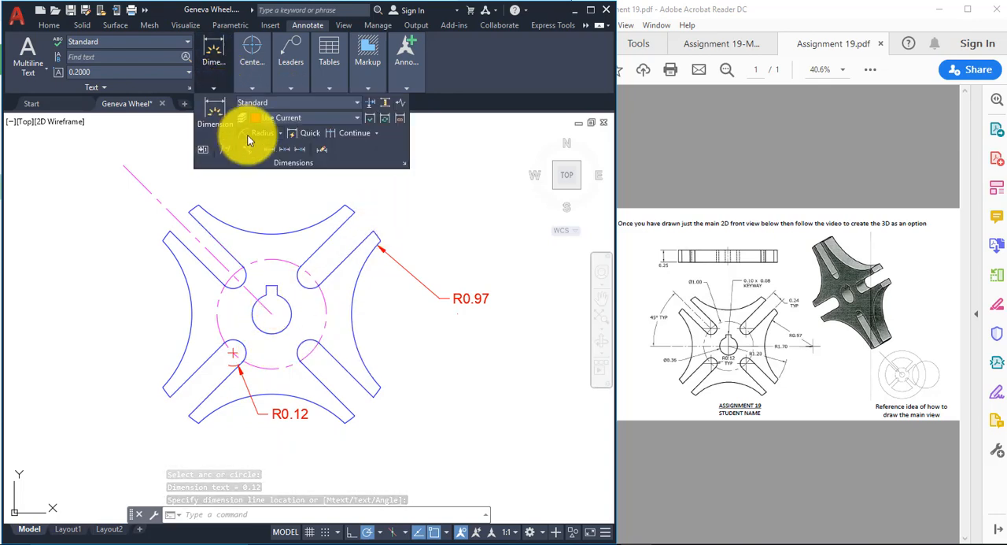
left_click(280, 133)
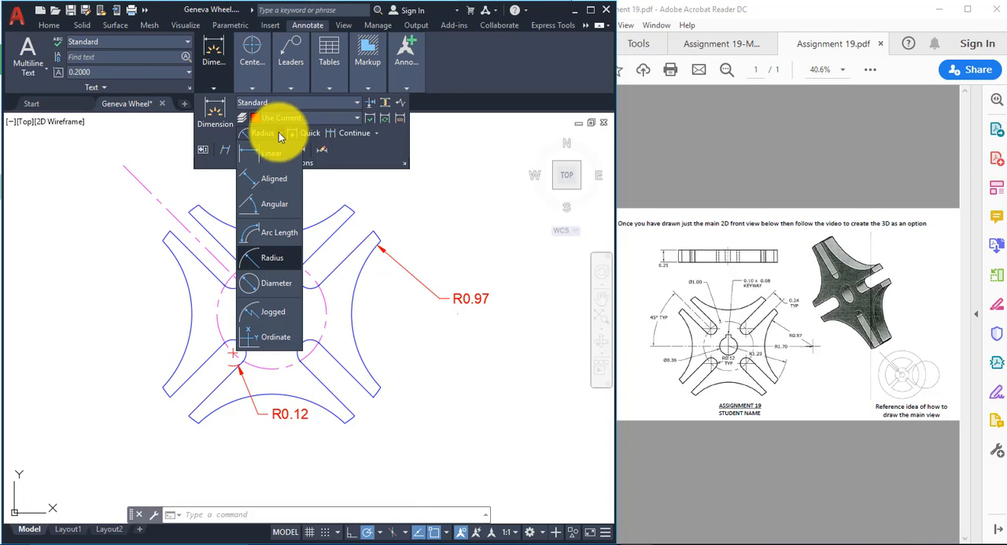
left_click(275, 258)
left_click(373, 395)
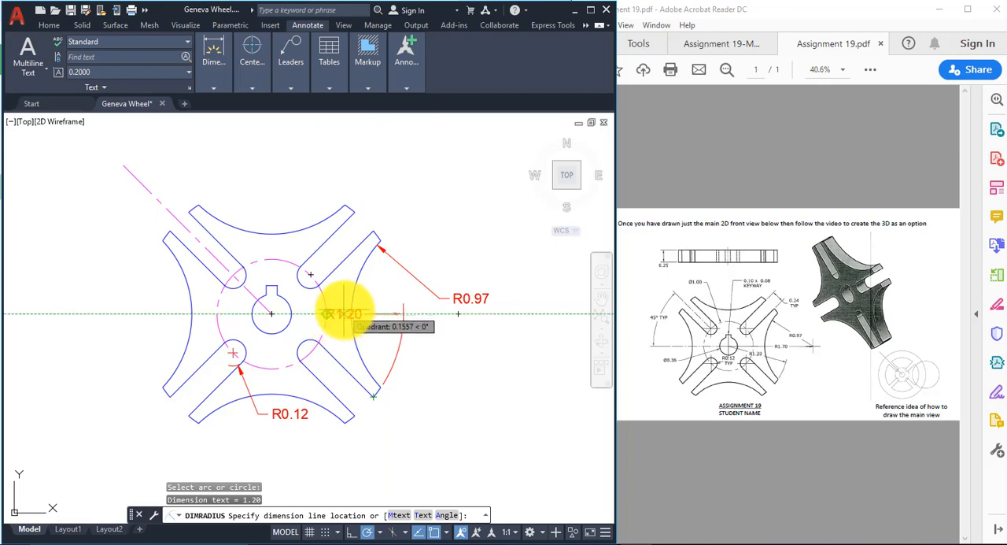
left_click(437, 373)
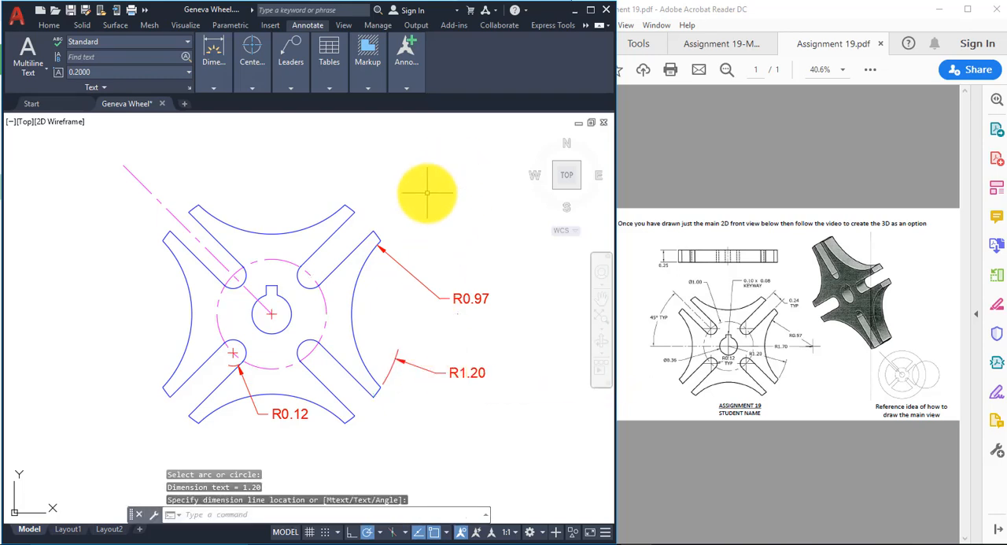
Step: Add a diameter dimension to the wheel's center bore, placing its text to the lower left of the bore
left_click(212, 87)
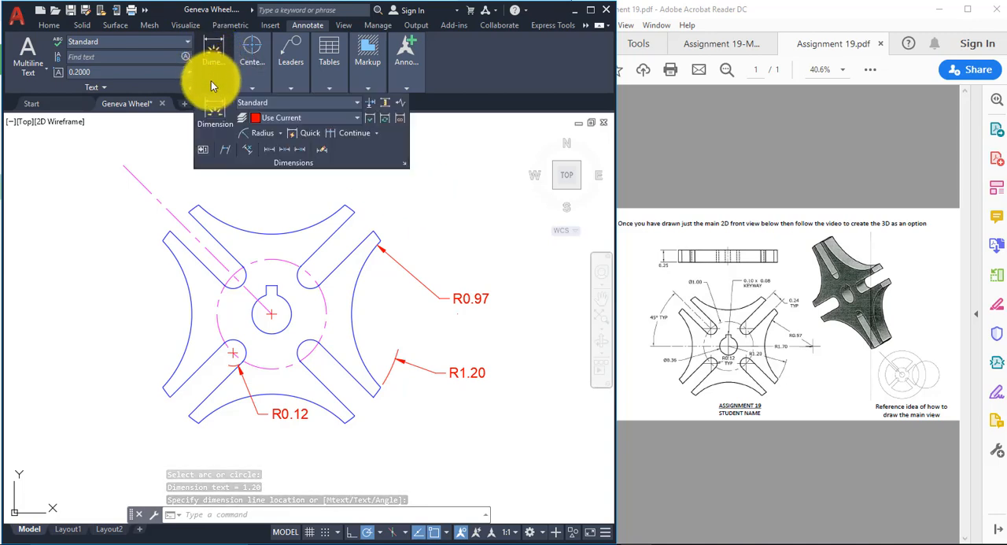
left_click(280, 133)
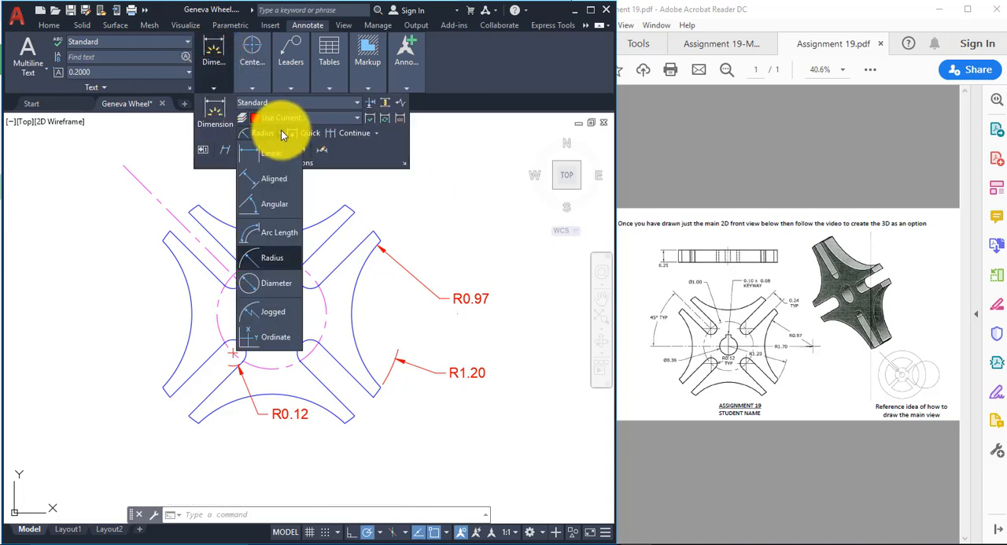
left_click(279, 283)
left_click(253, 314)
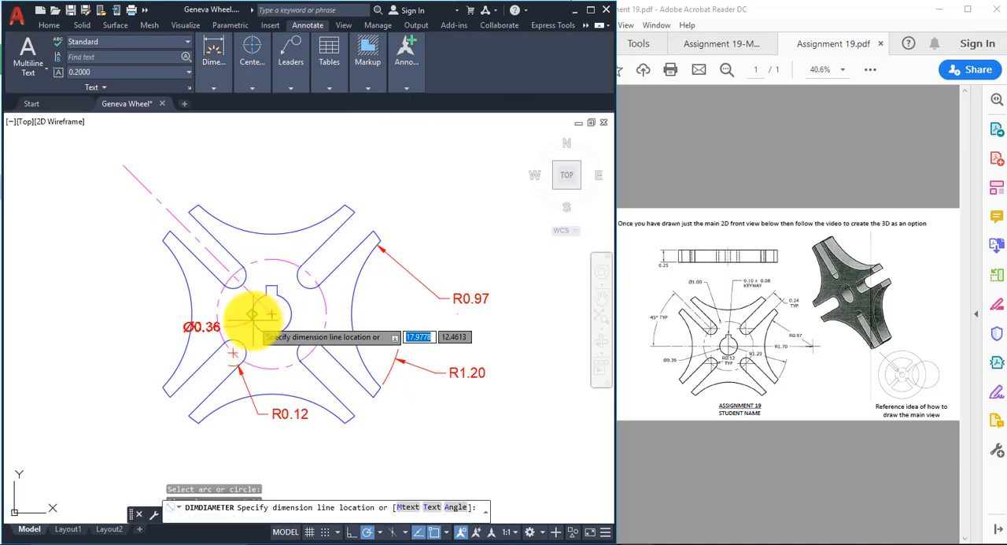
left_click(169, 353)
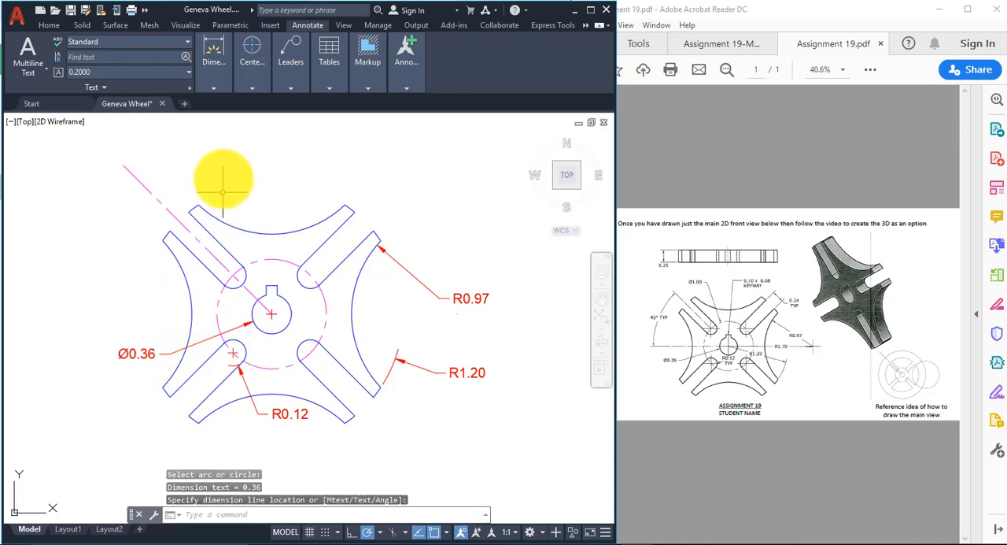
Step: Add a diameter dimension to the dashed centerline circle, placing its text above the wheel's upper-left arm
left_click(217, 86)
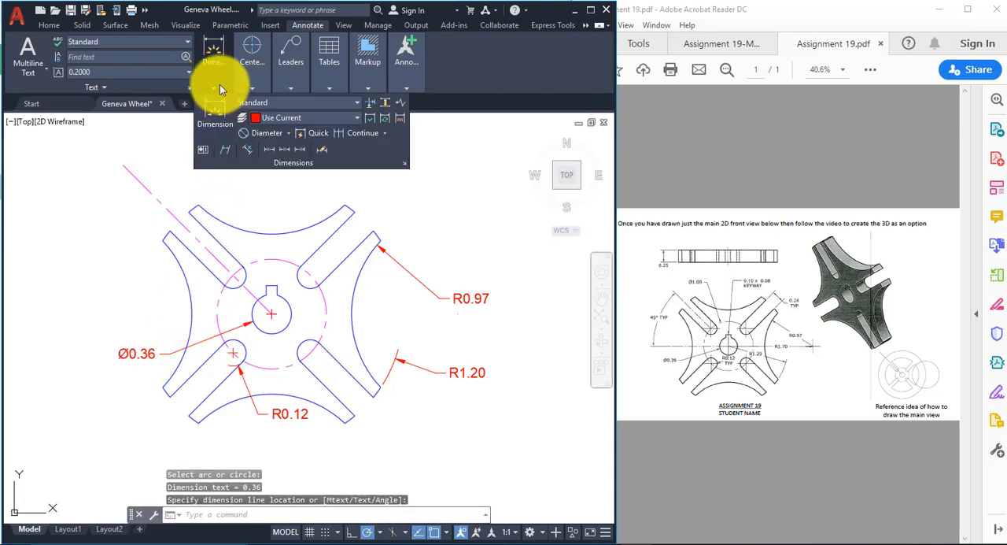
left_click(266, 133)
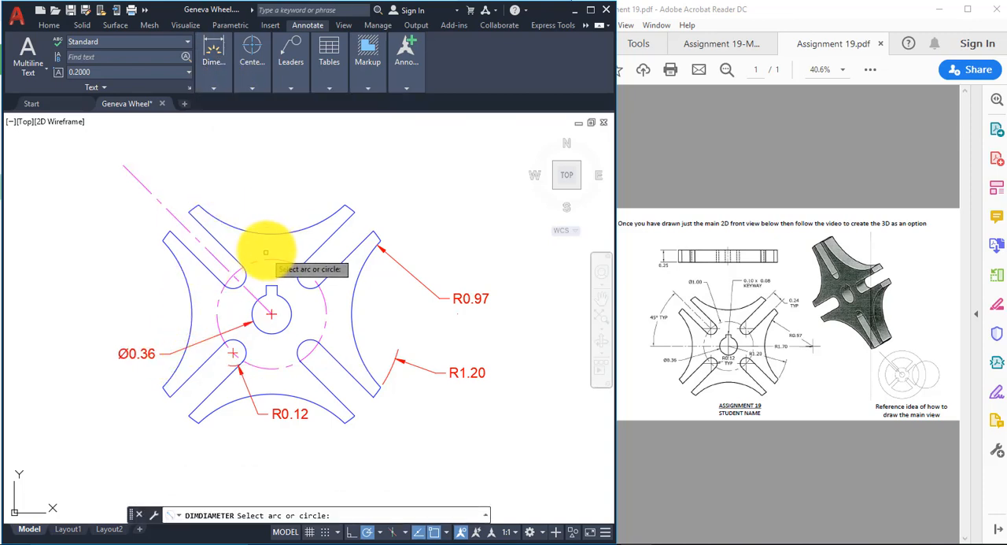
left_click(258, 259)
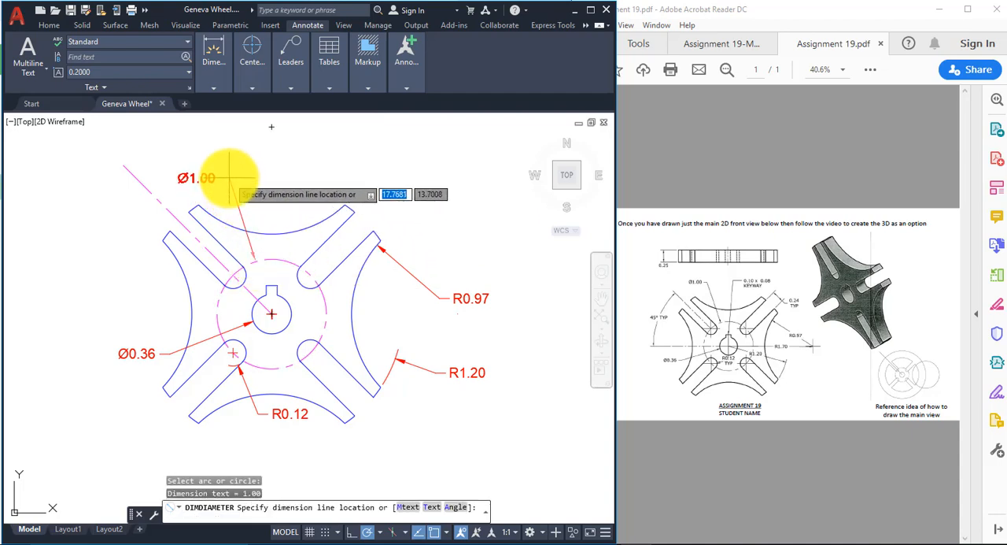
left_click(229, 177)
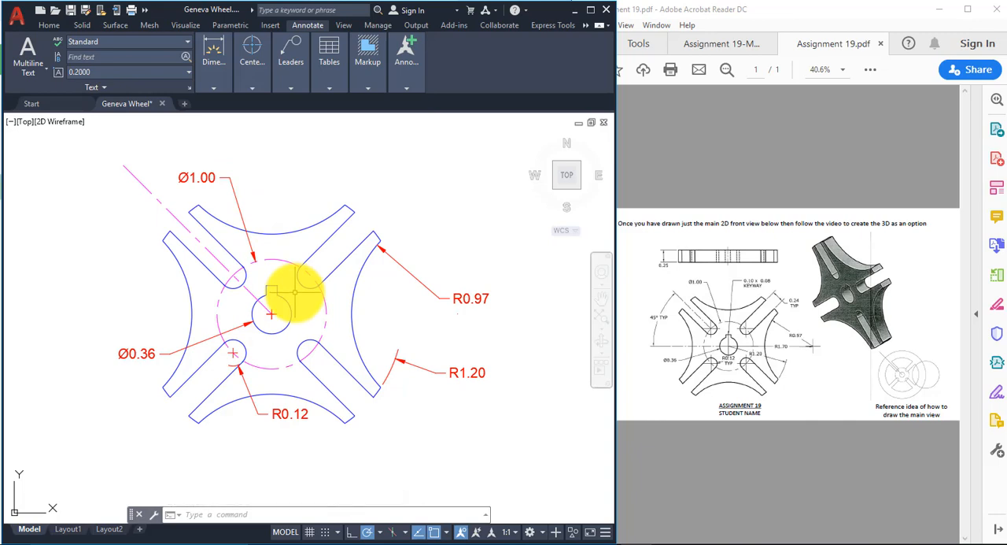
Step: Draw a horizontal line from the wheel's center leftward to well beyond the left concave arc
mouse_move(225, 57)
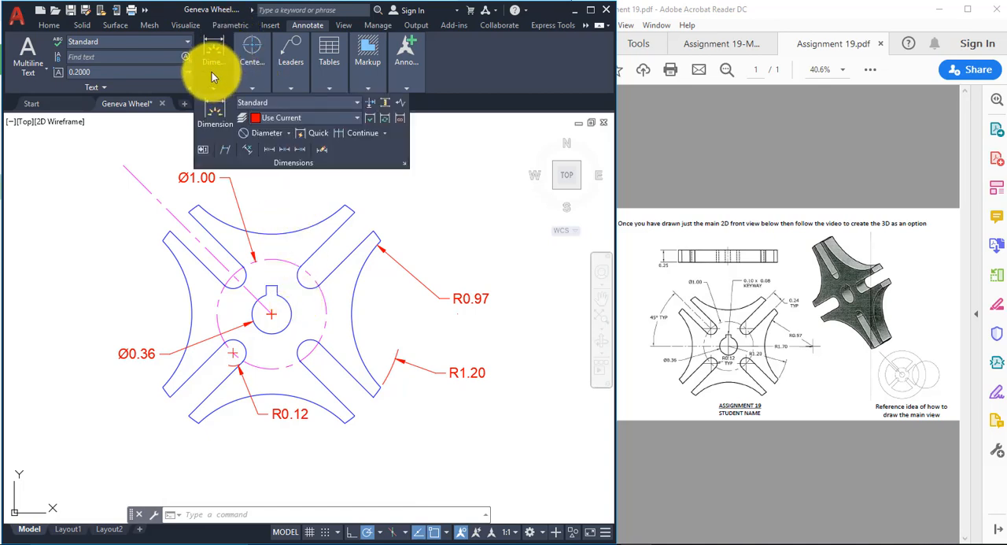
left_click(49, 24)
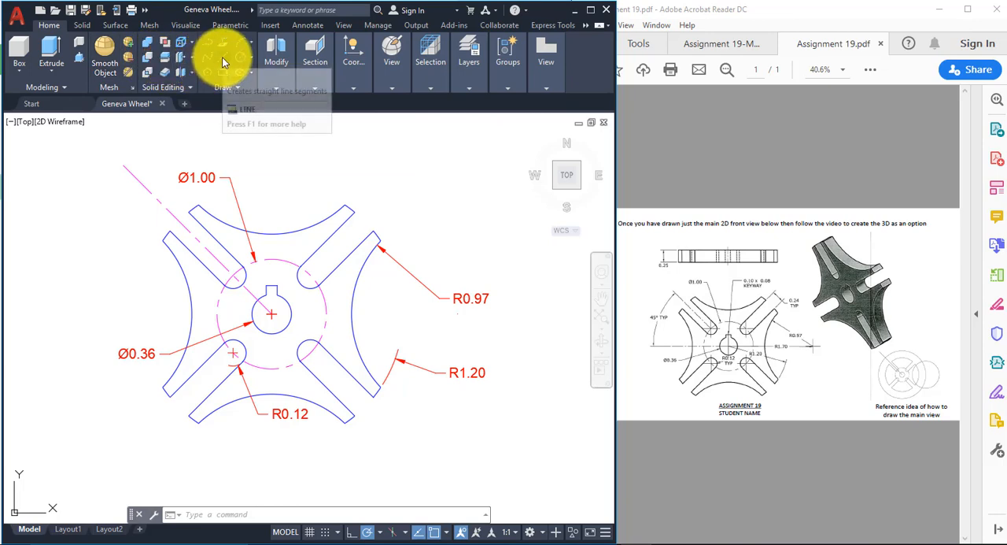
left_click(221, 56)
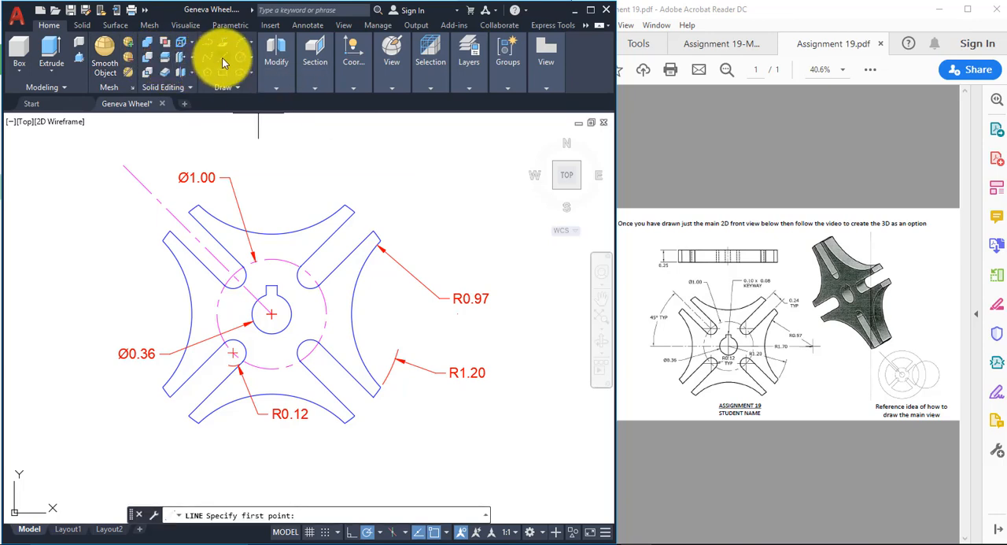
left_click(271, 314)
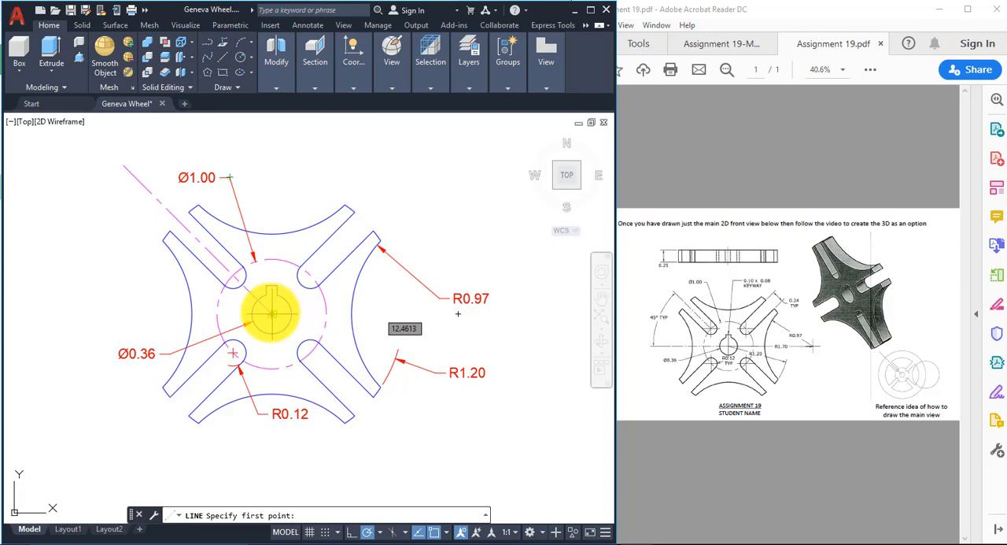
left_click(78, 314)
right_click(133, 281)
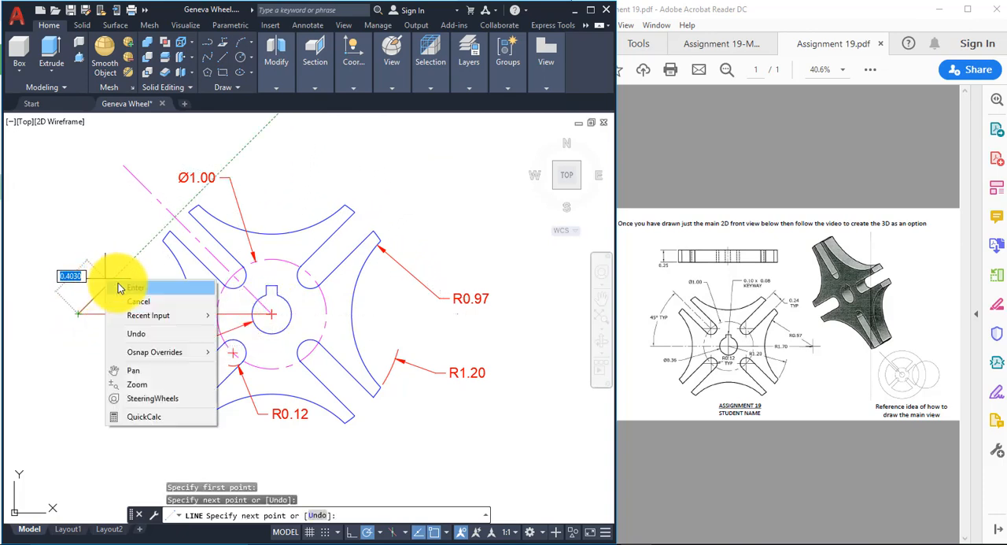
left_click(145, 286)
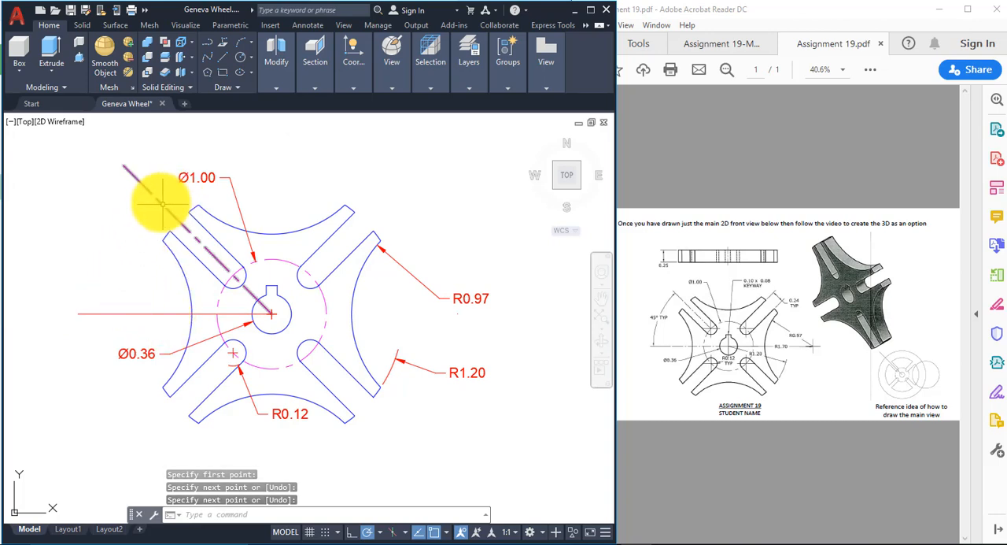
Step: Move the horizontal line to the centerline layer and clear the selection
left_click(159, 313)
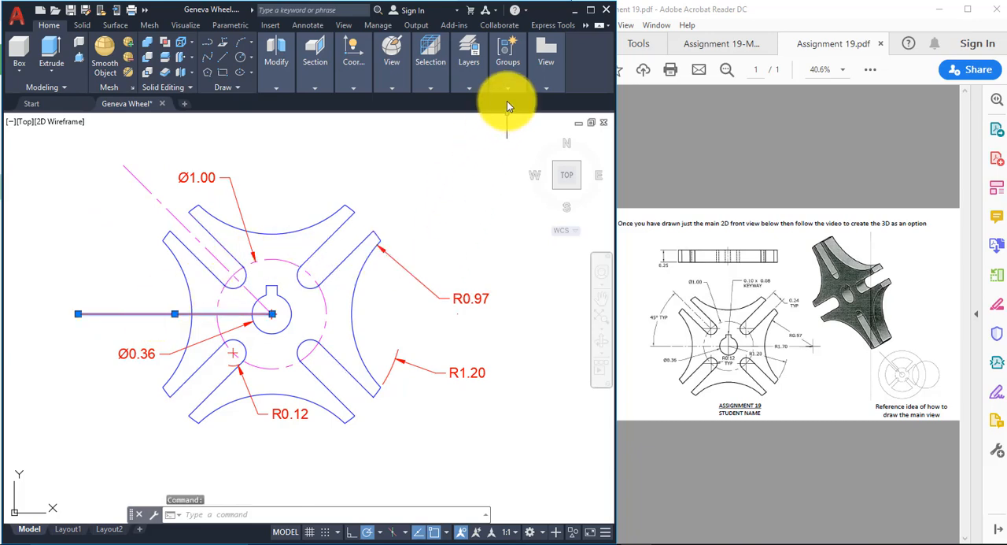
left_click(468, 85)
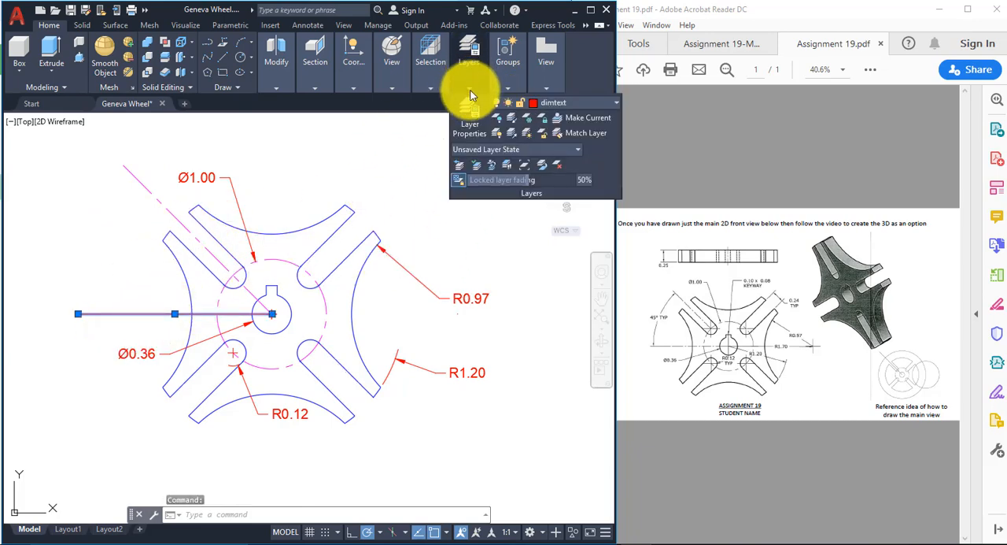
left_click(591, 104)
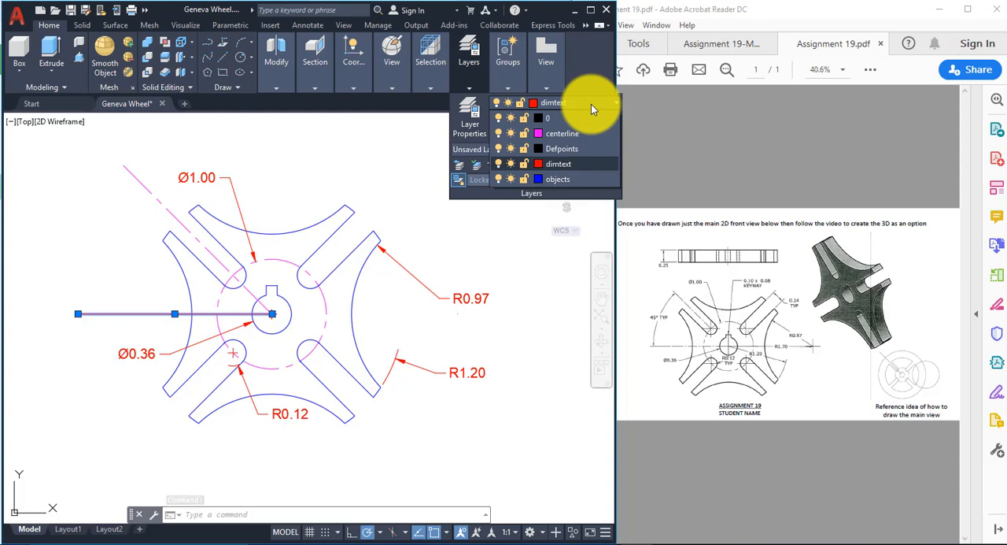
left_click(575, 134)
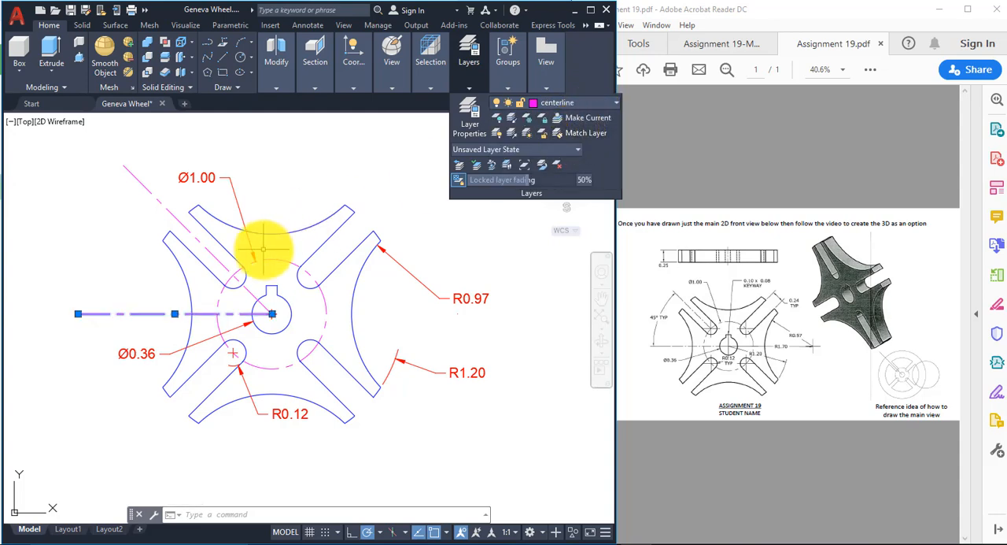
key("Escape")
key("Escape")
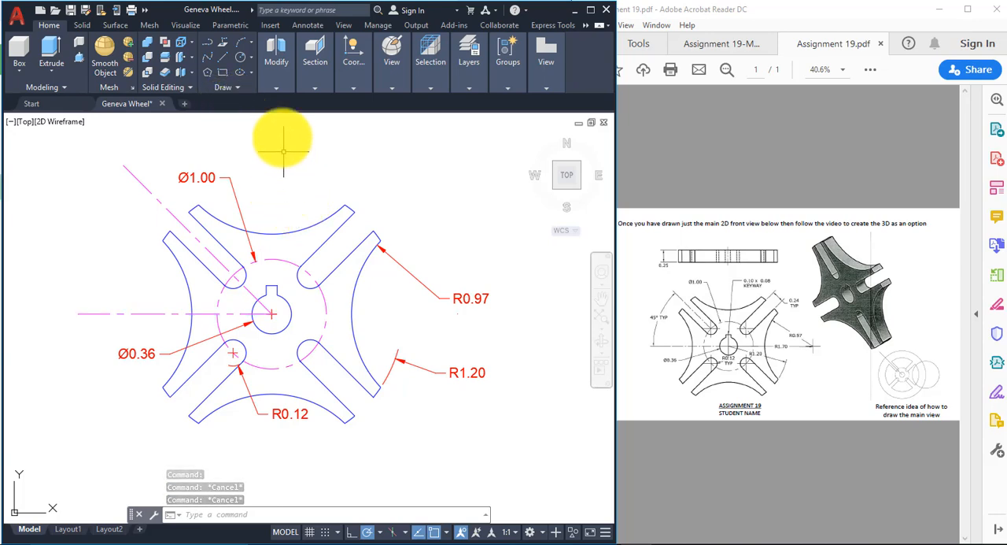
Step: Add an angular dimension between the diagonal and horizontal centerlines, placing its arc outside the wheel near the lines' outer ends
left_click(277, 84)
left_click(305, 25)
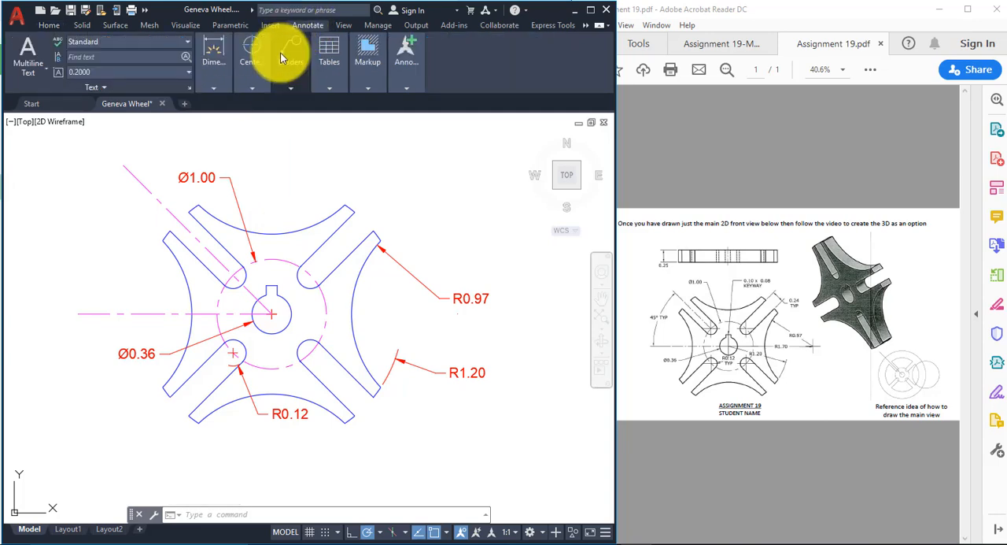
left_click(213, 77)
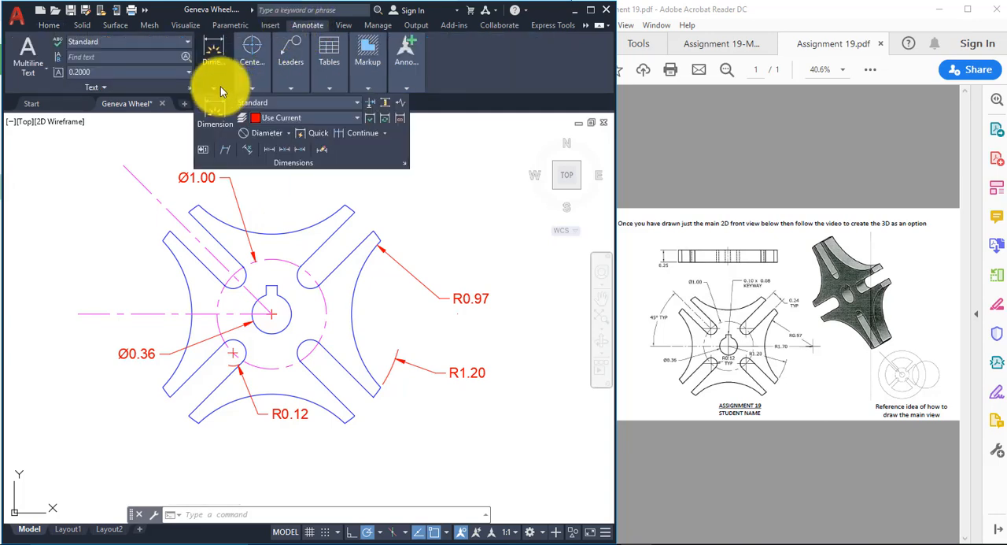
left_click(290, 131)
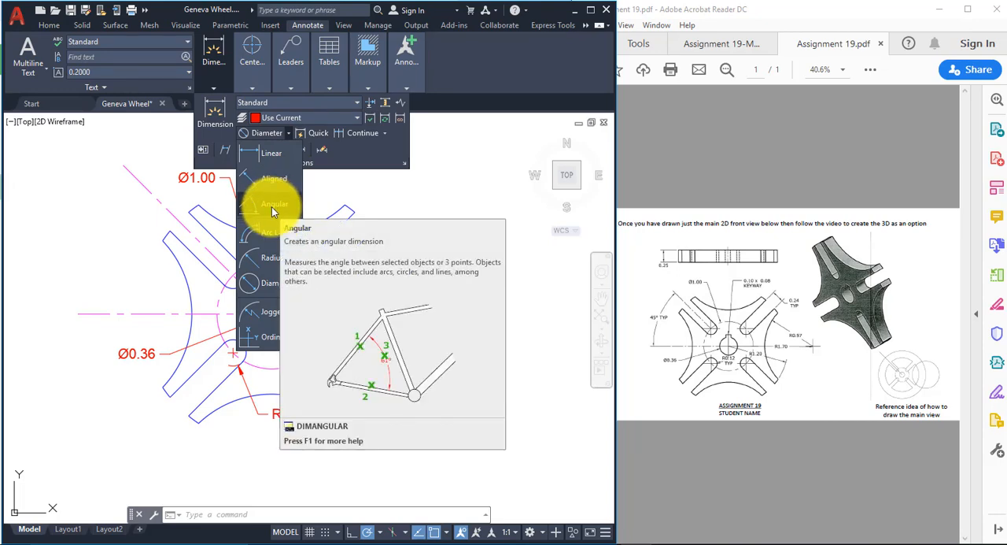
left_click(274, 207)
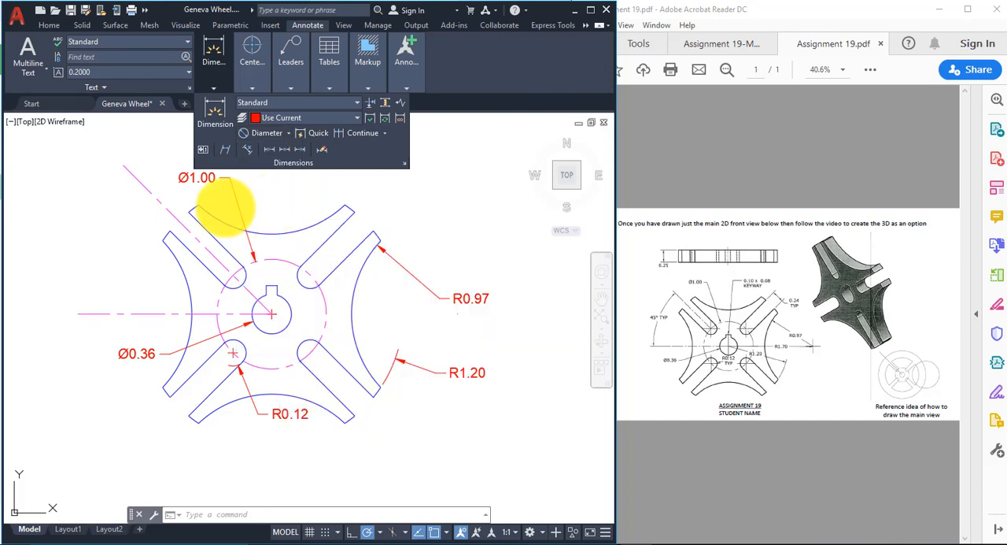
left_click(158, 200)
left_click(120, 312)
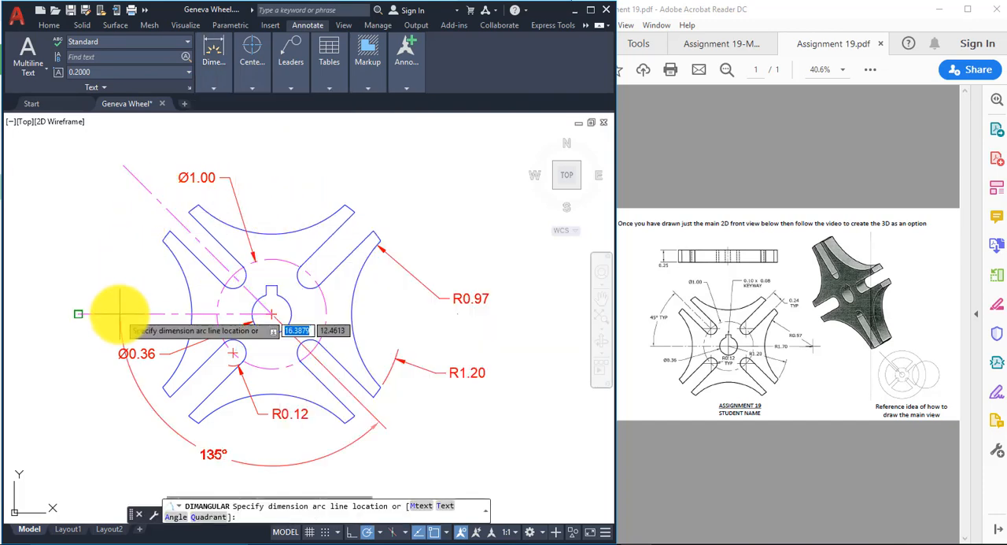
left_click(89, 254)
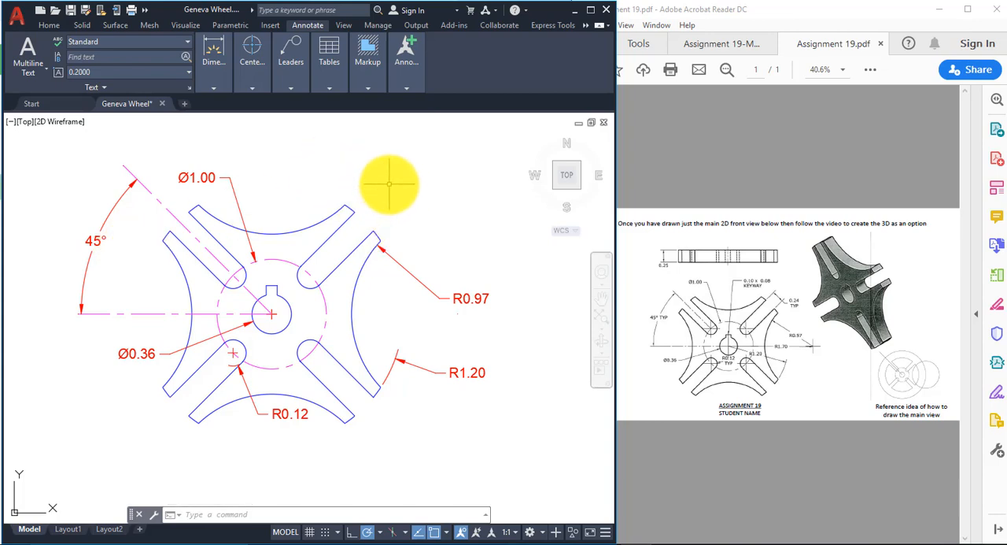
Step: Add an aligned dimension across the open end of the upper-right slot, placing it just outside the wheel
left_click(215, 85)
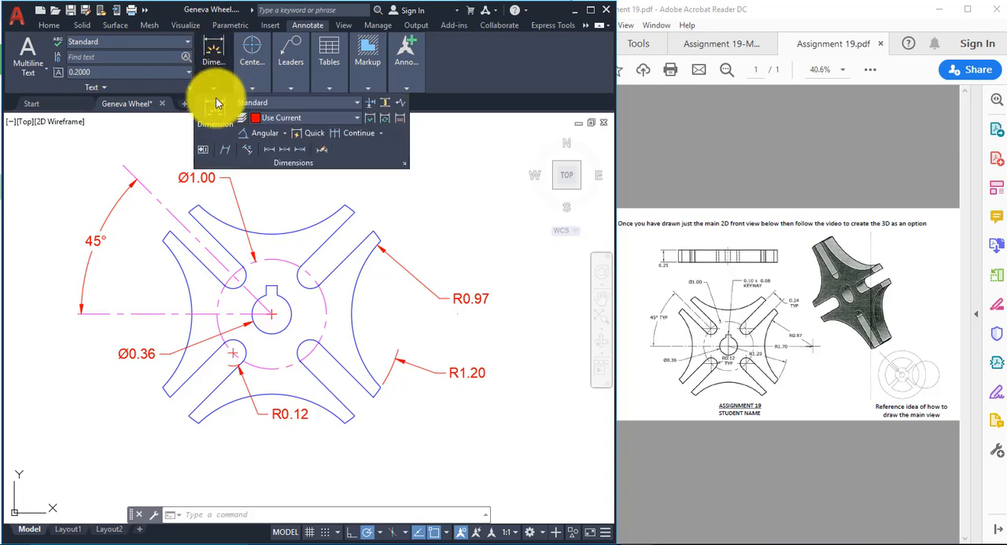
left_click(285, 134)
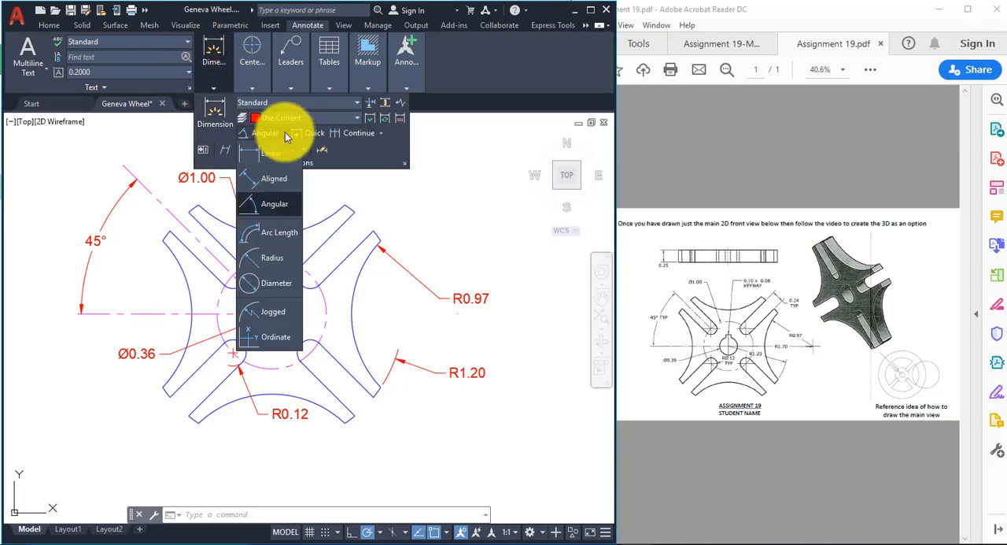
left_click(268, 184)
left_click(350, 210)
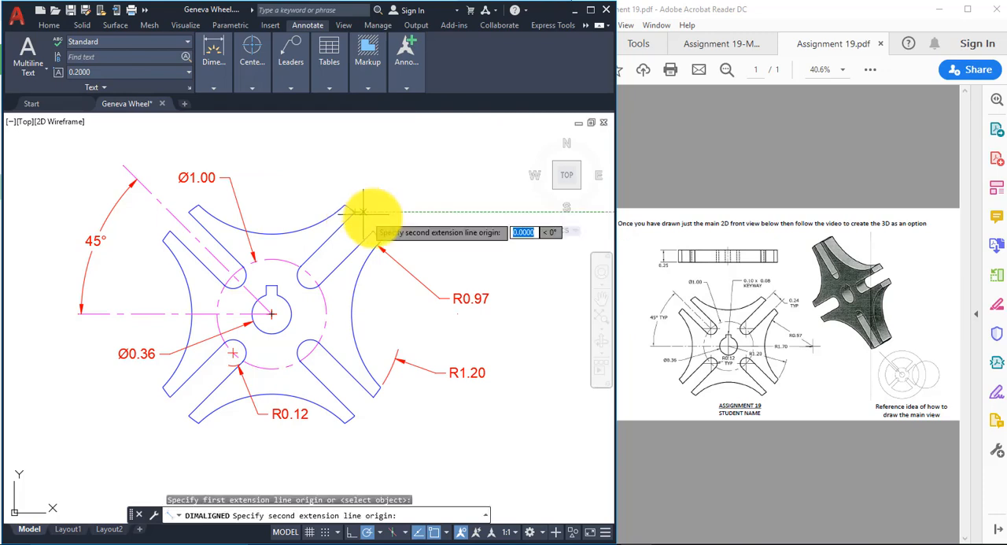
left_click(373, 230)
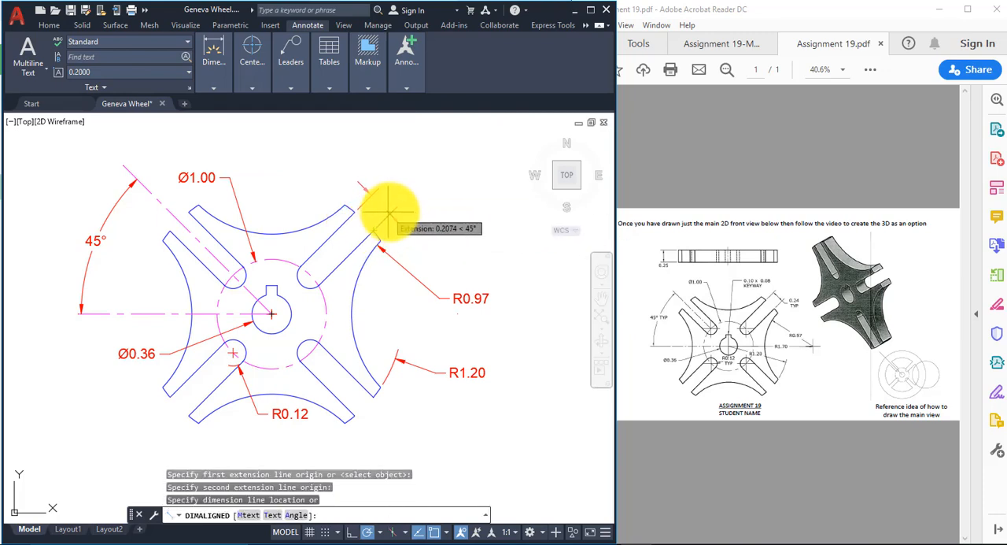
left_click(390, 211)
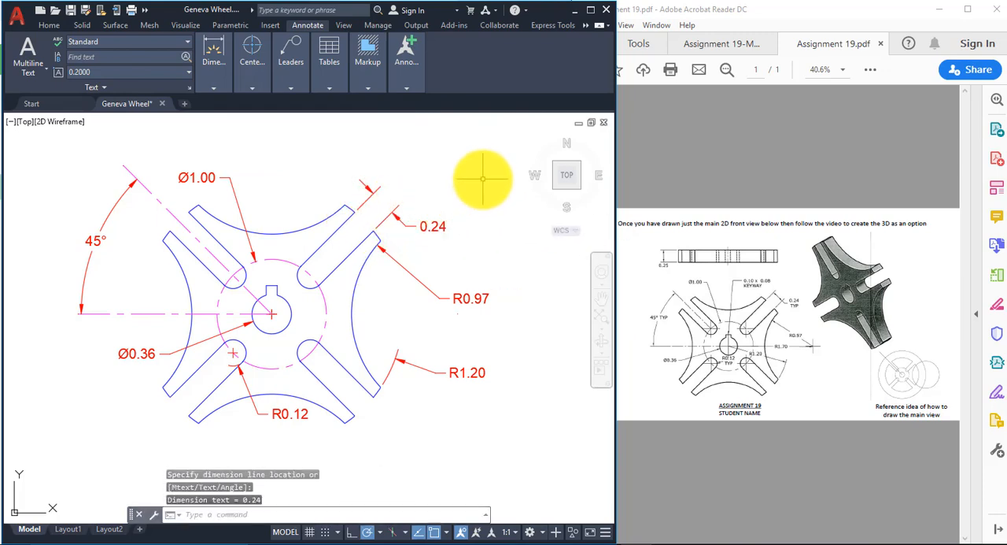
key("Escape")
key("Escape")
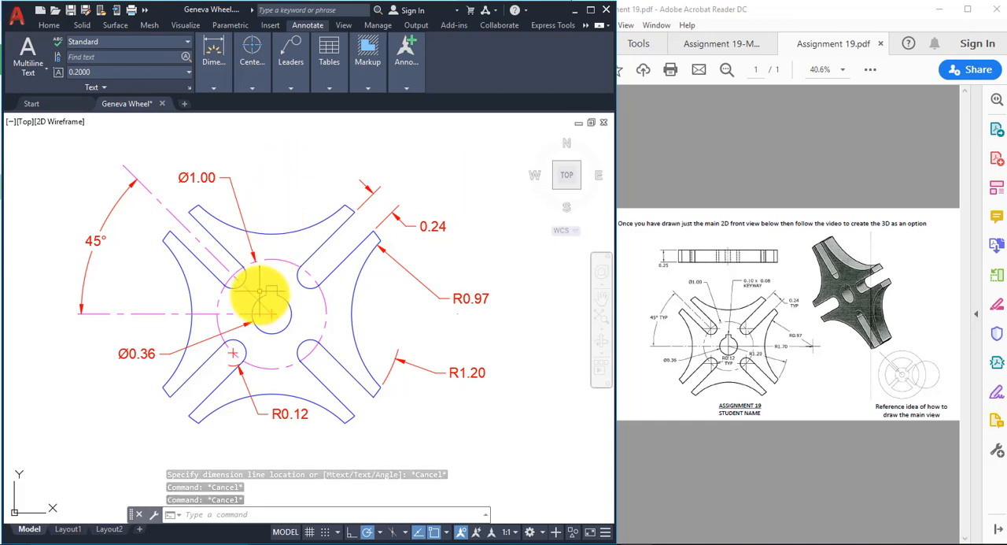
Step: Place a multileader with its arrowhead on the middle of the keyway's top edge and its landing above the wheel's upper concave arc
left_click(291, 87)
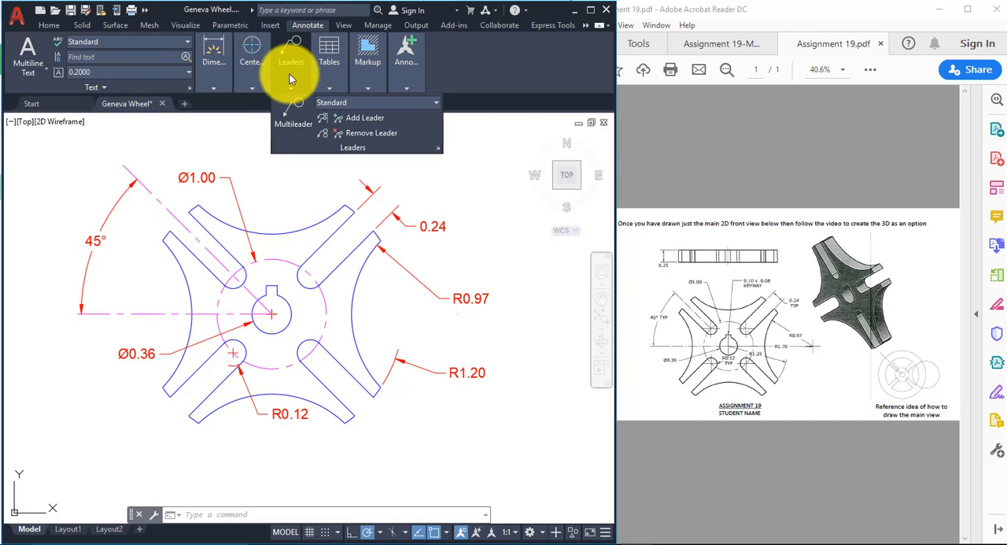
left_click(293, 126)
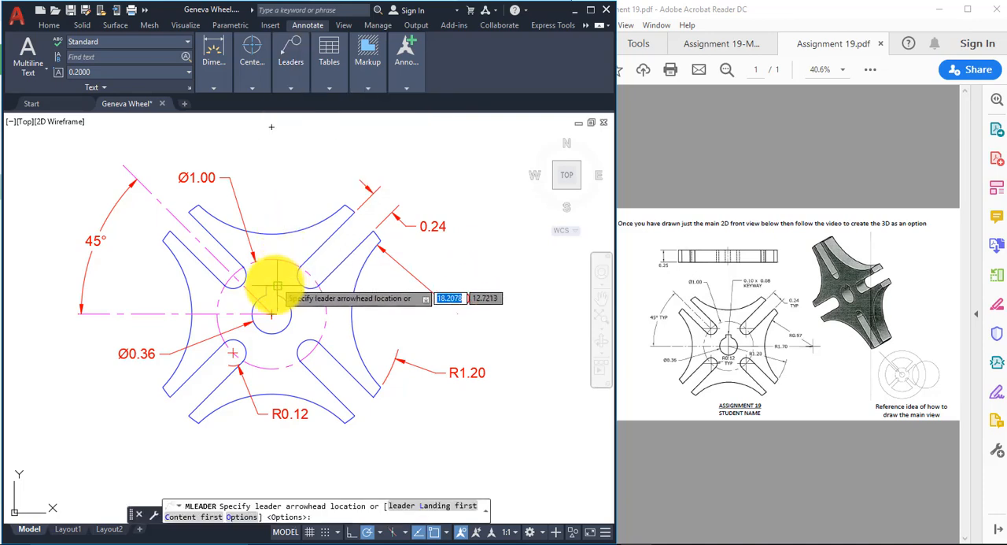
scroll(267, 285, "up", 2)
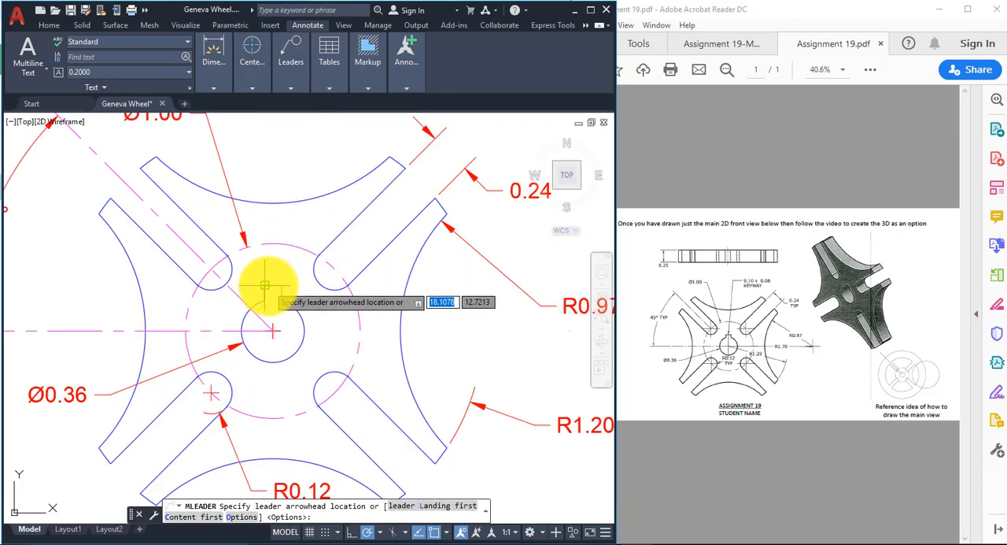
scroll(266, 285, "up", 3)
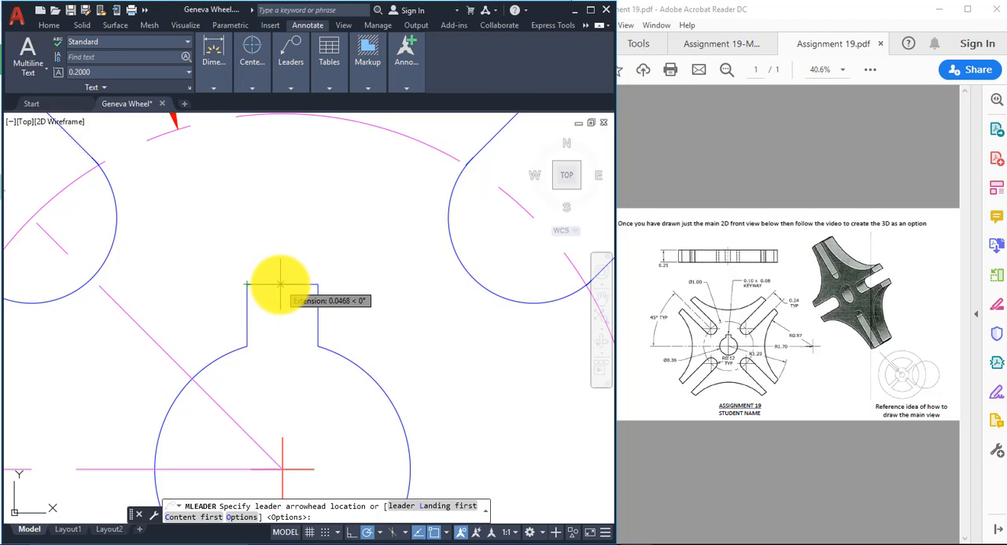
left_click(281, 283)
scroll(299, 233, "down", 5)
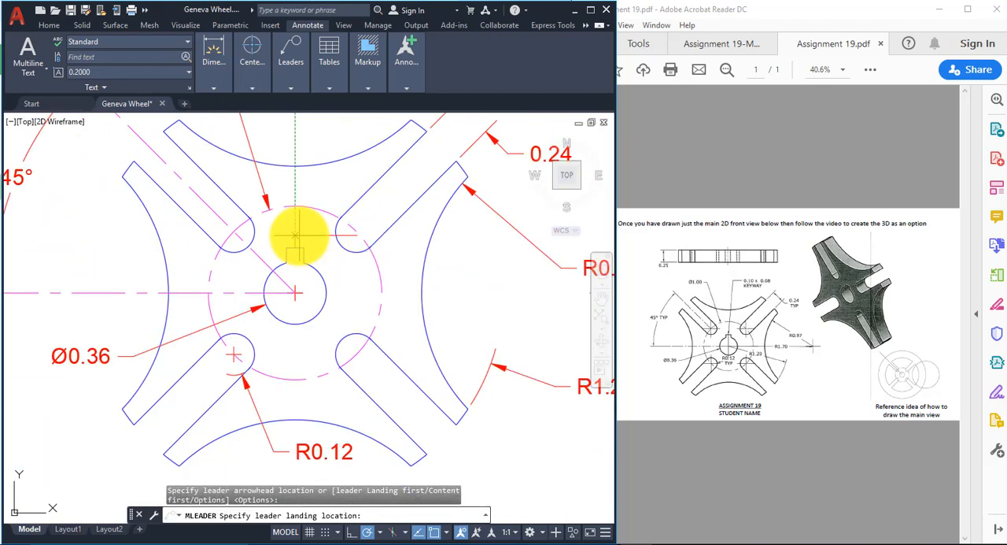
scroll(322, 193, "down", 2)
middle_click_drag(322, 179, 276, 261)
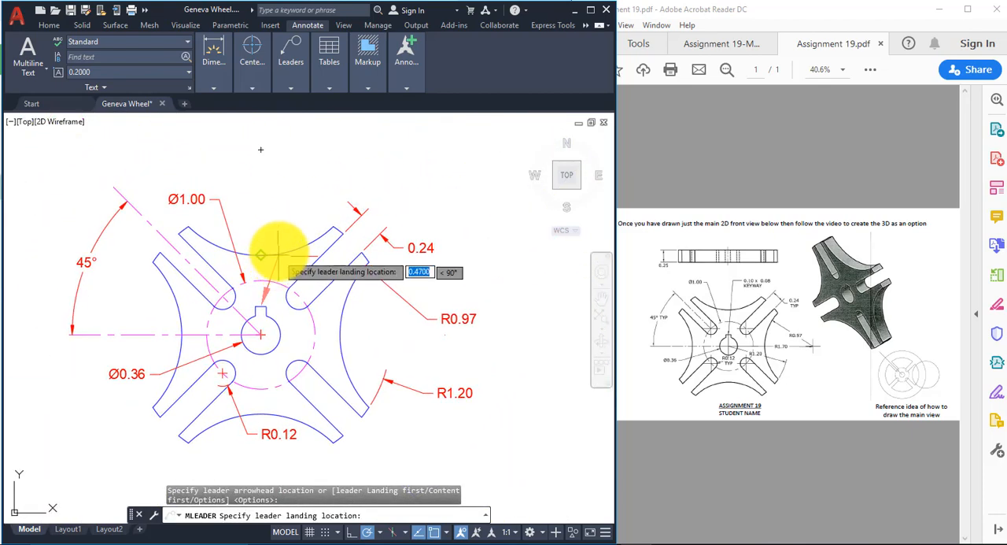
left_click(293, 167)
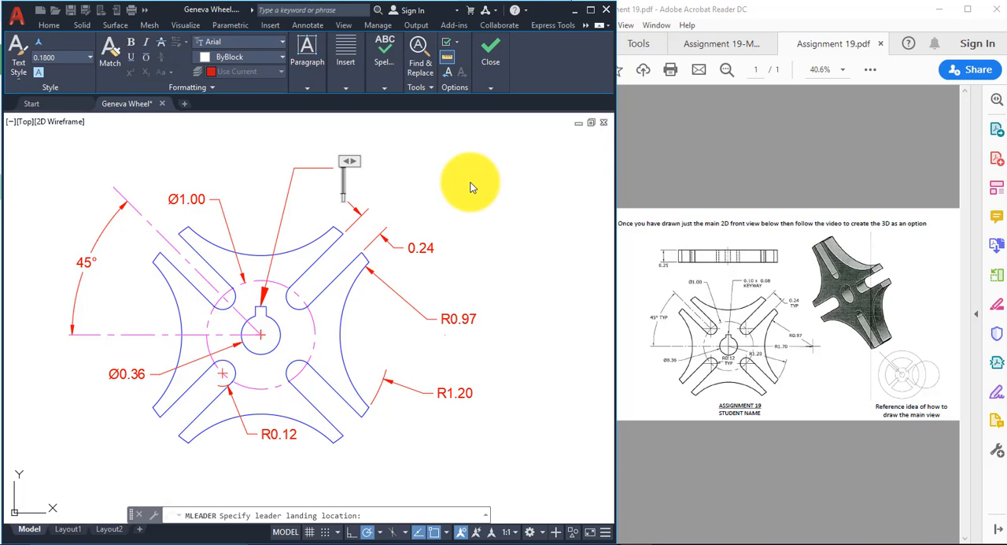
Step: Enter the leader note as "0.10 x 0.08" with "KEYWAY" on a second line, and finish the text
type("0.10")
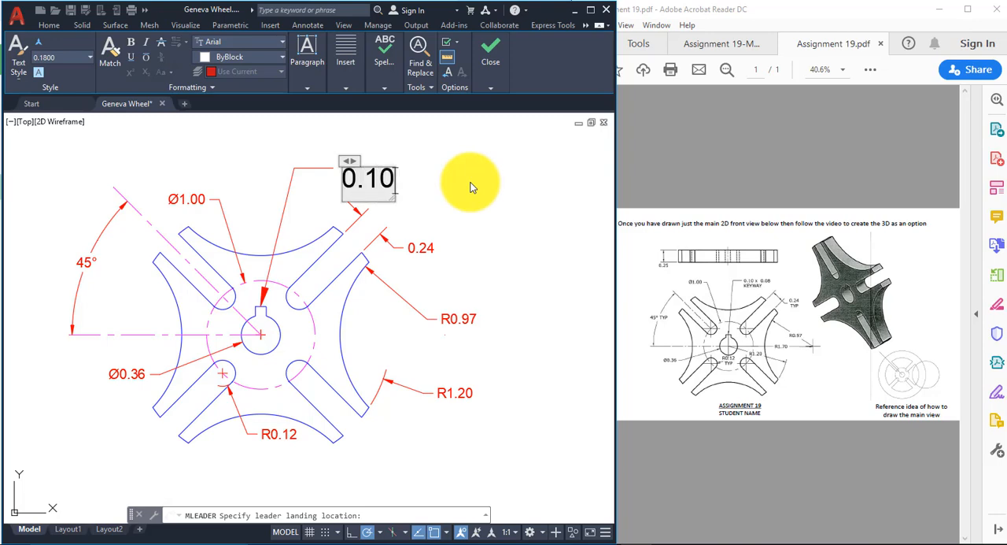
type(" x")
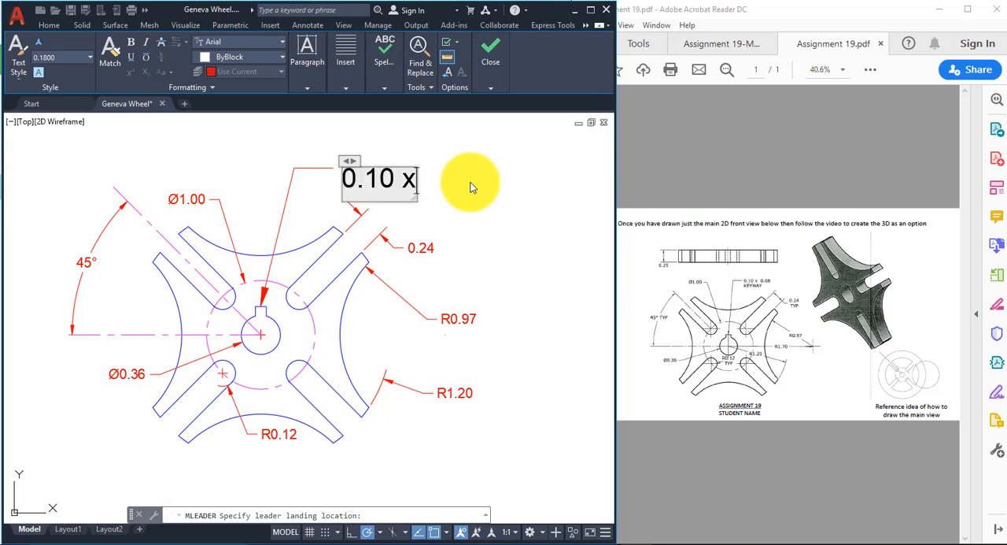
type(" 0.")
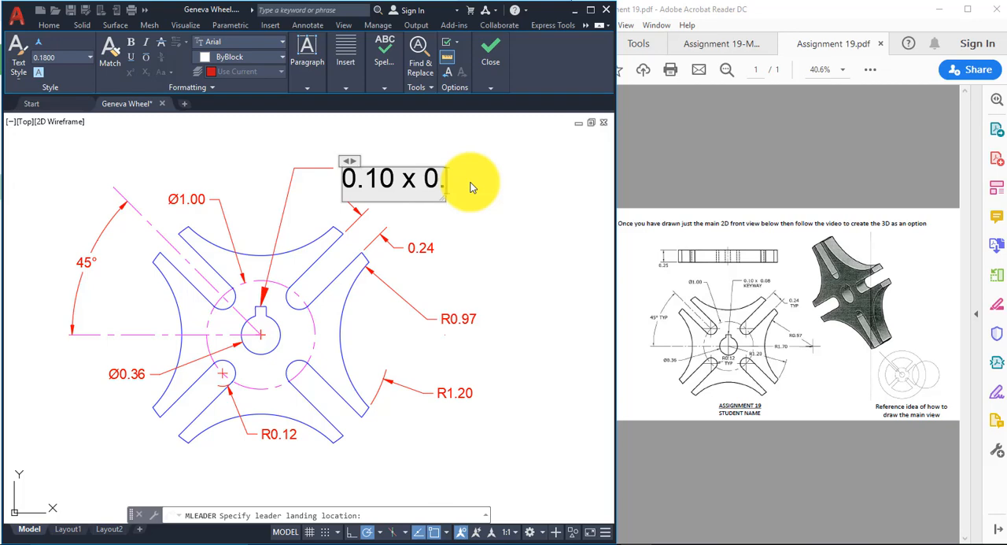
type("08")
key("Return")
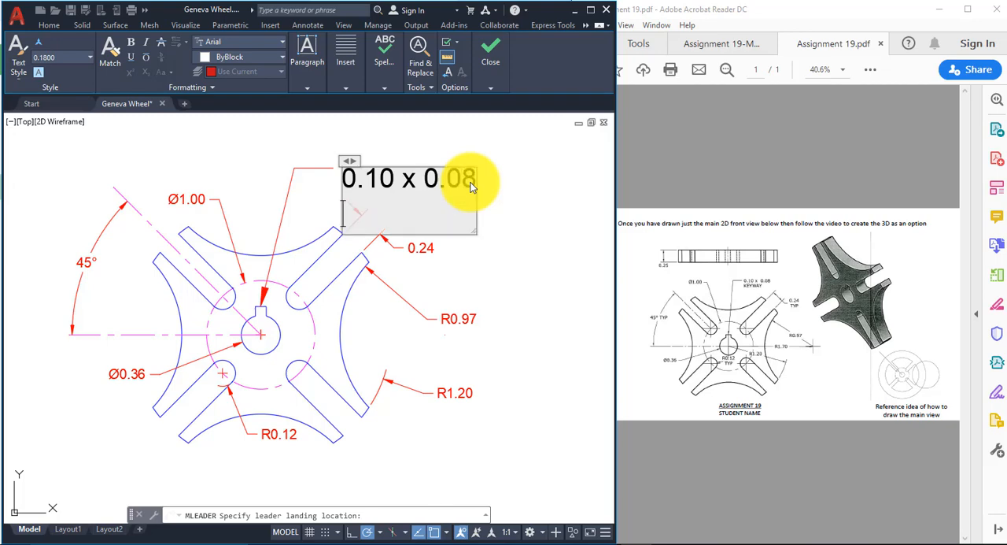
type("KEYWAY")
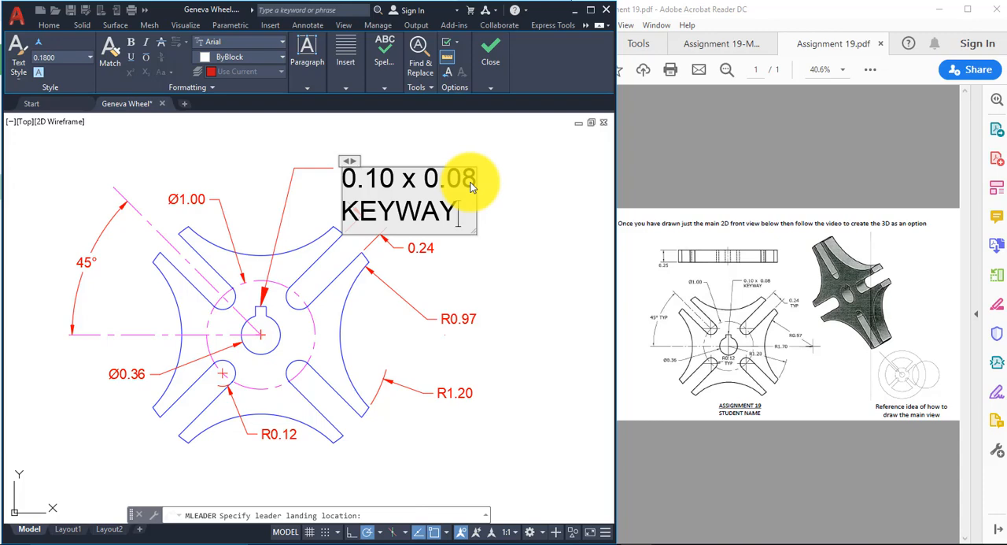
left_click(520, 214)
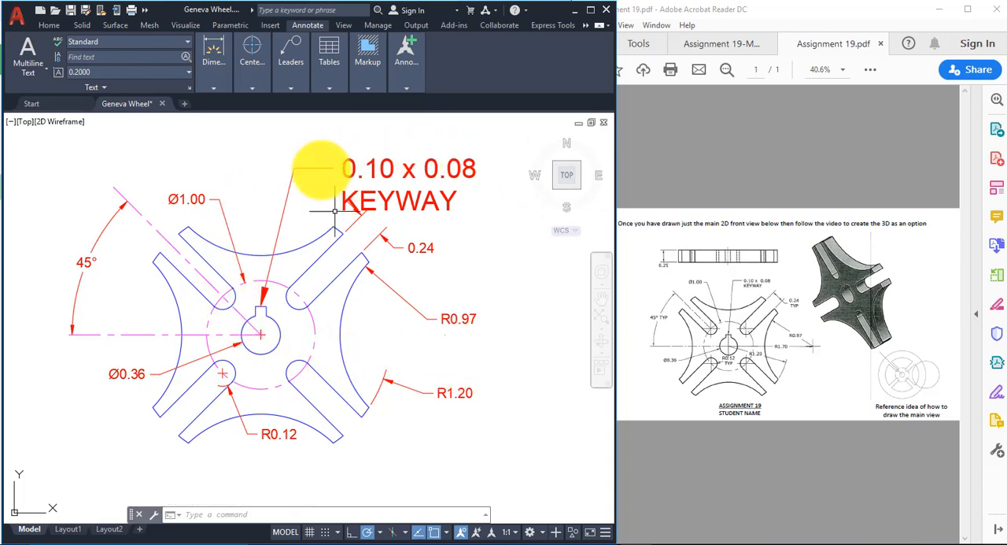
Step: Maximize the drawing window and reduce the Standard multileader style's specified scale so the keyway note matches the dimension text size
left_click(300, 81)
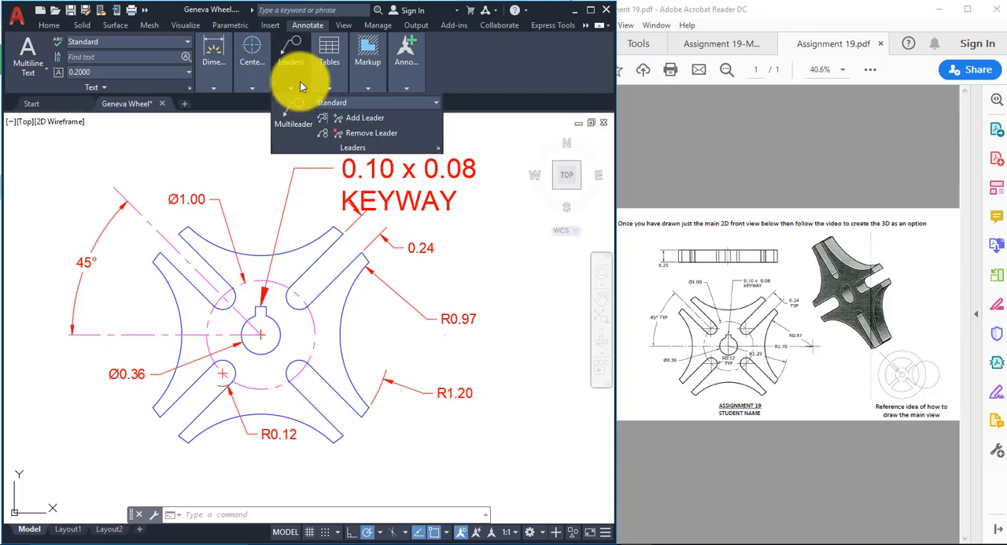
left_click(590, 11)
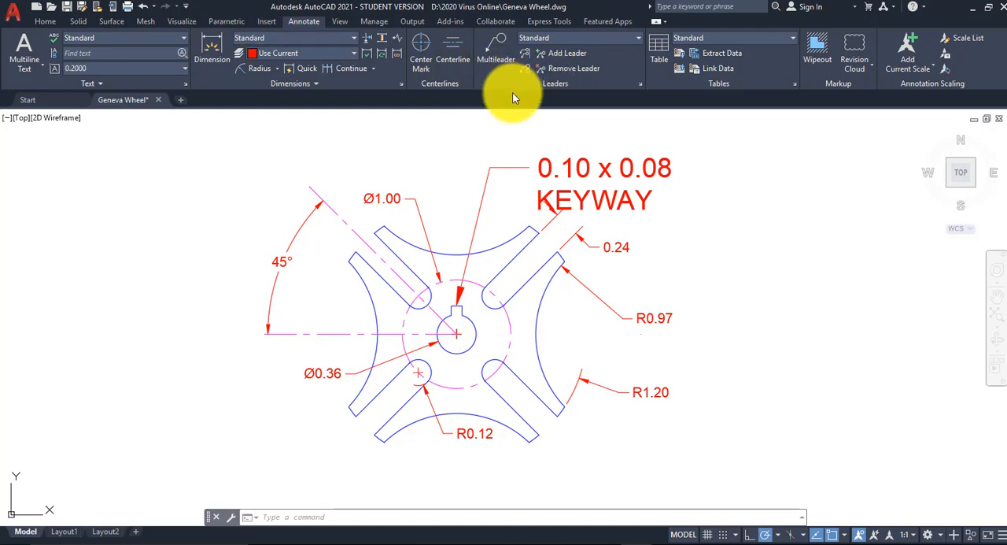
left_click(643, 84)
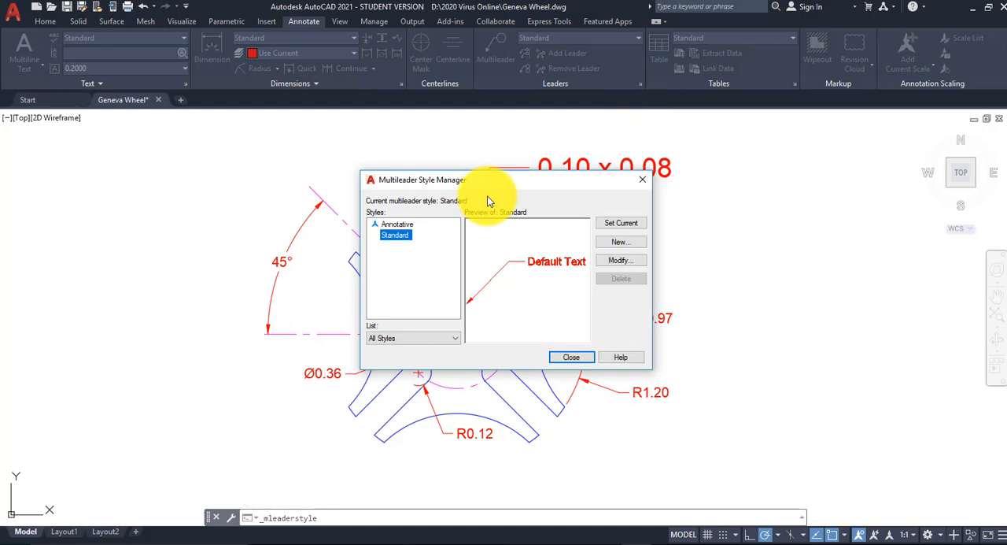
left_click(631, 262)
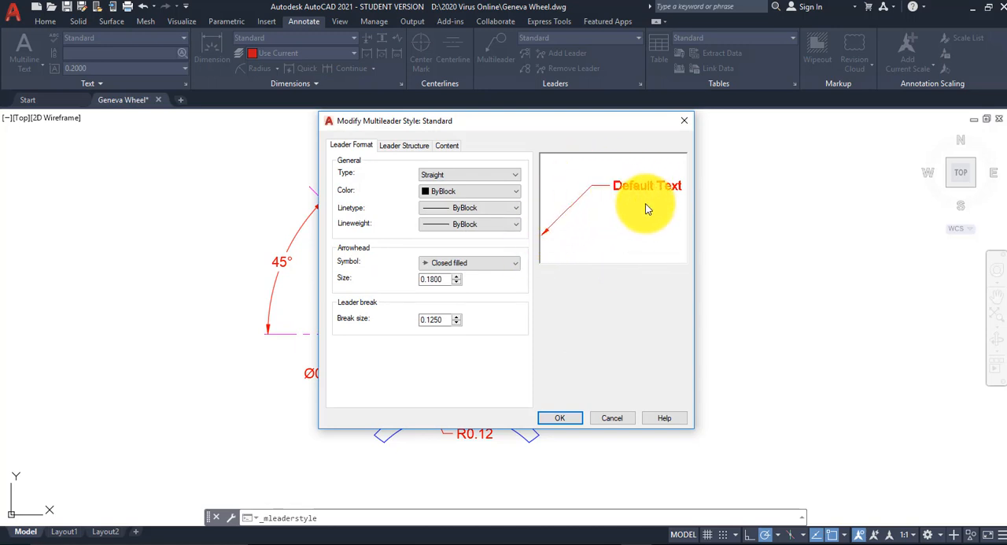
left_click(405, 146)
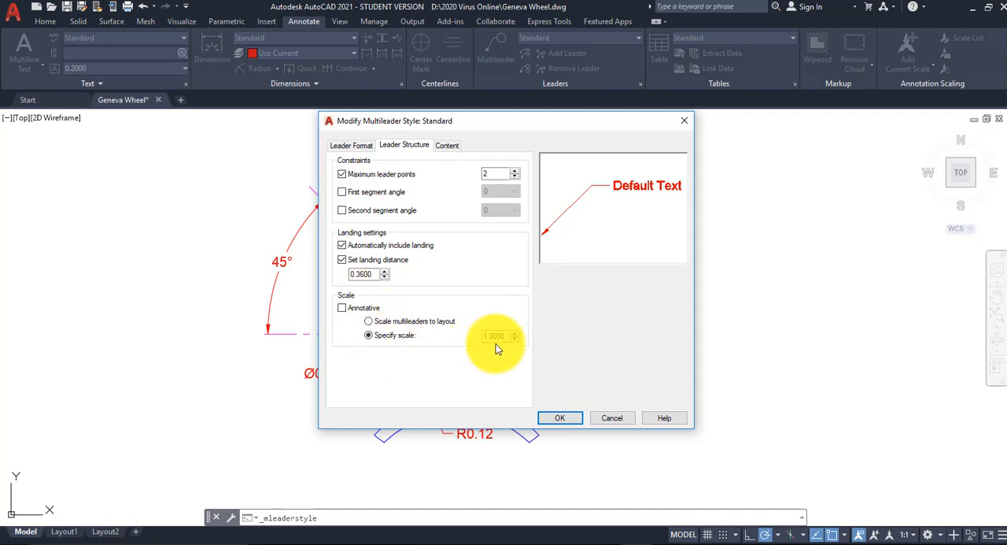
left_click_drag(508, 336, 463, 337)
left_click(572, 418)
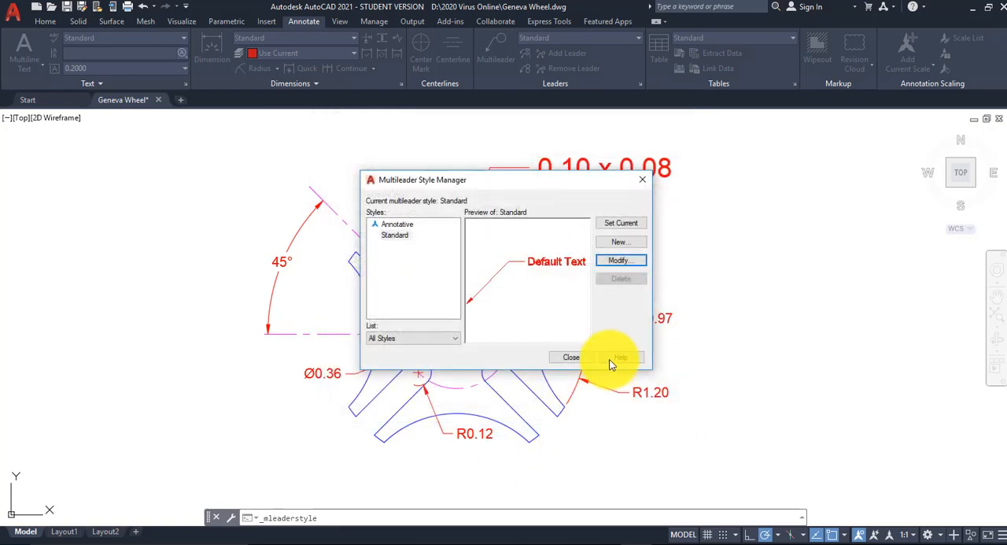
left_click(579, 356)
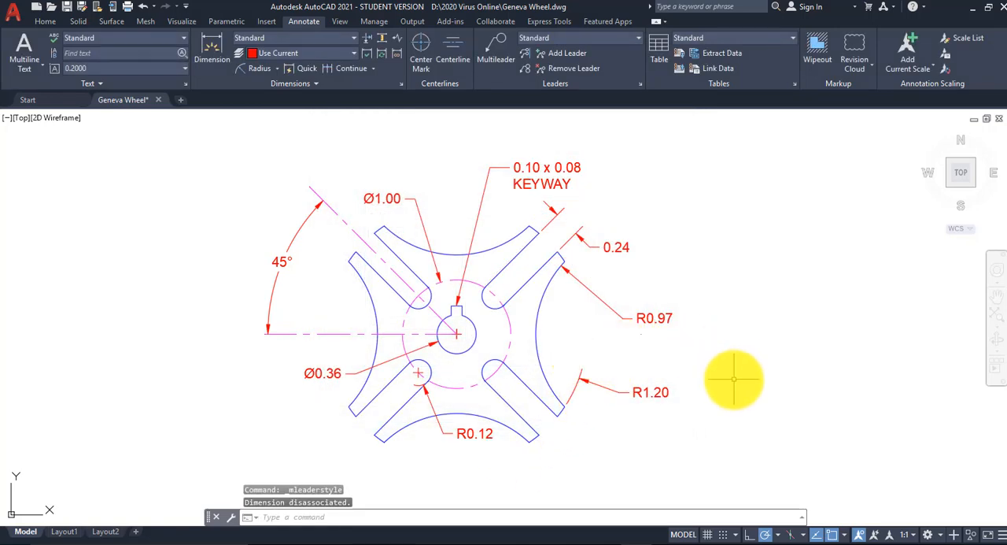
Step: Check the overall scale in the Standard dimension style's fit settings and close the style manager
type("d")
key("Return")
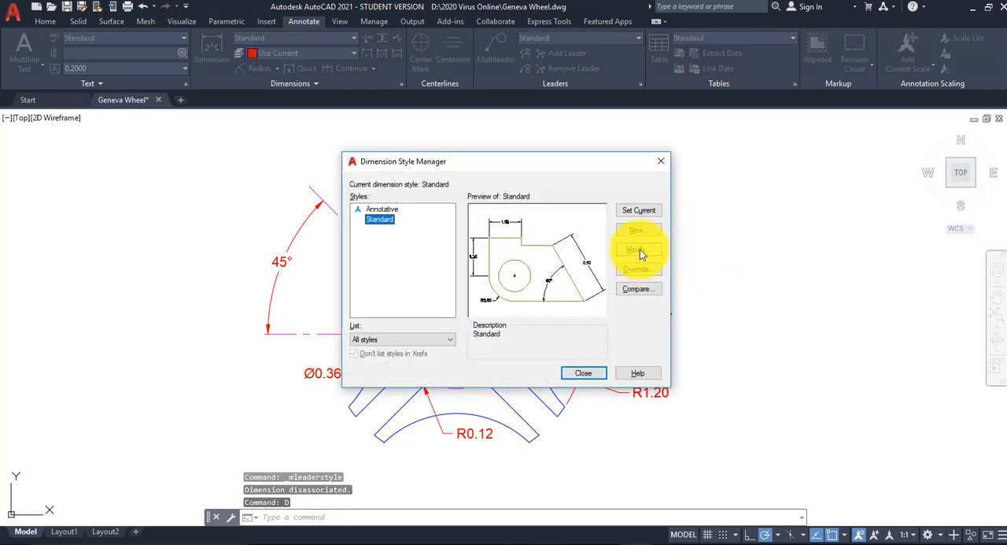
left_click(640, 249)
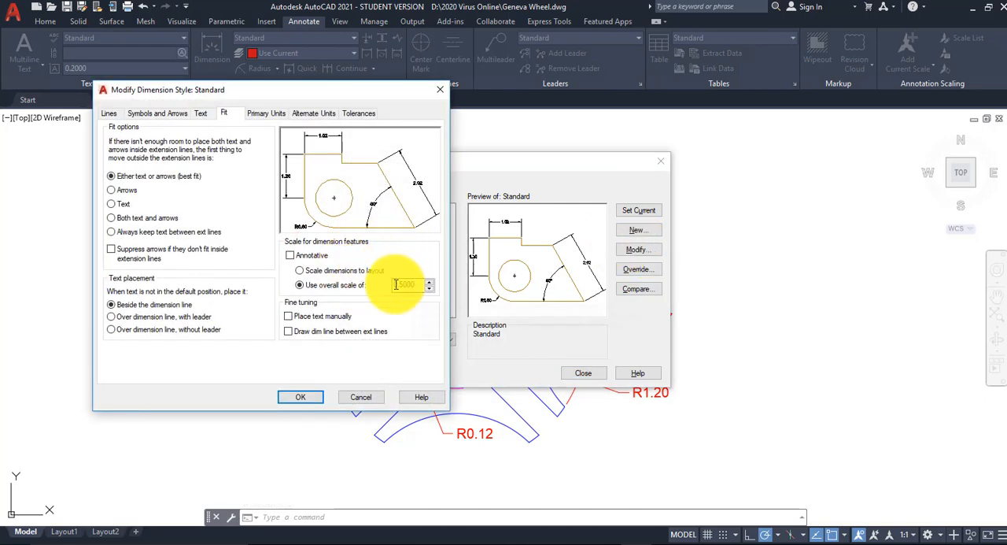
left_click(299, 397)
left_click(586, 372)
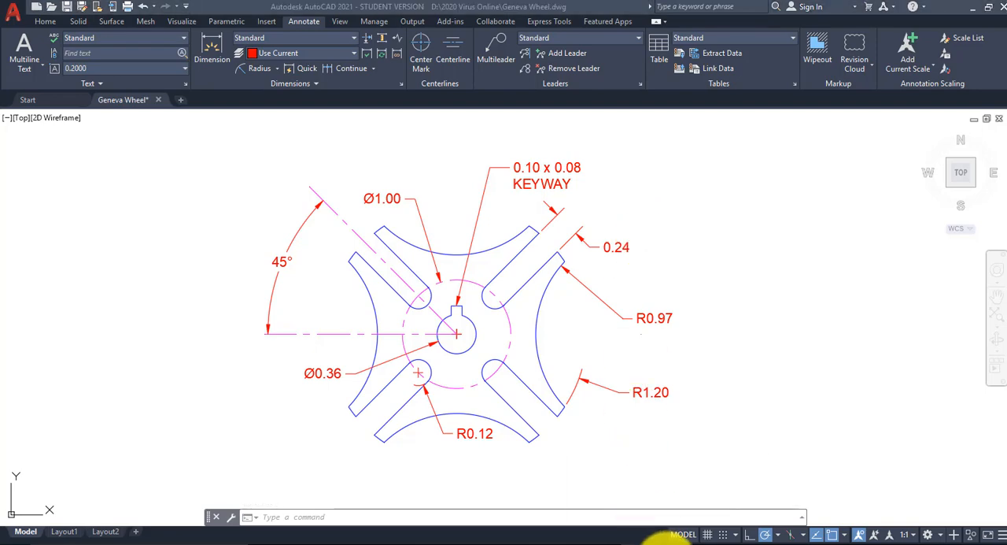
Step: Compare with the Assignment 19 reference PDF and draw a line from the wheel's center to the center of the right-hand concave arc
left_click(730, 513)
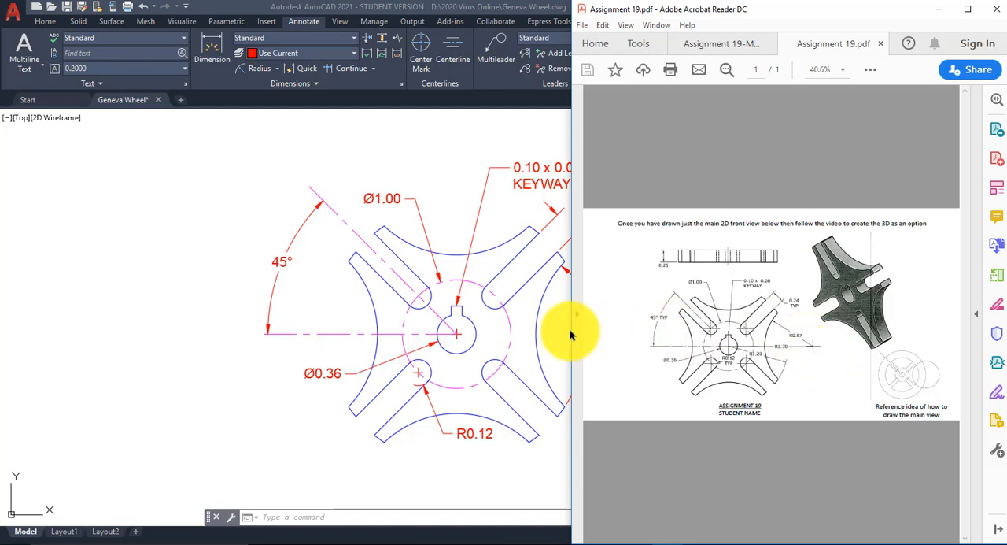
left_click(513, 319)
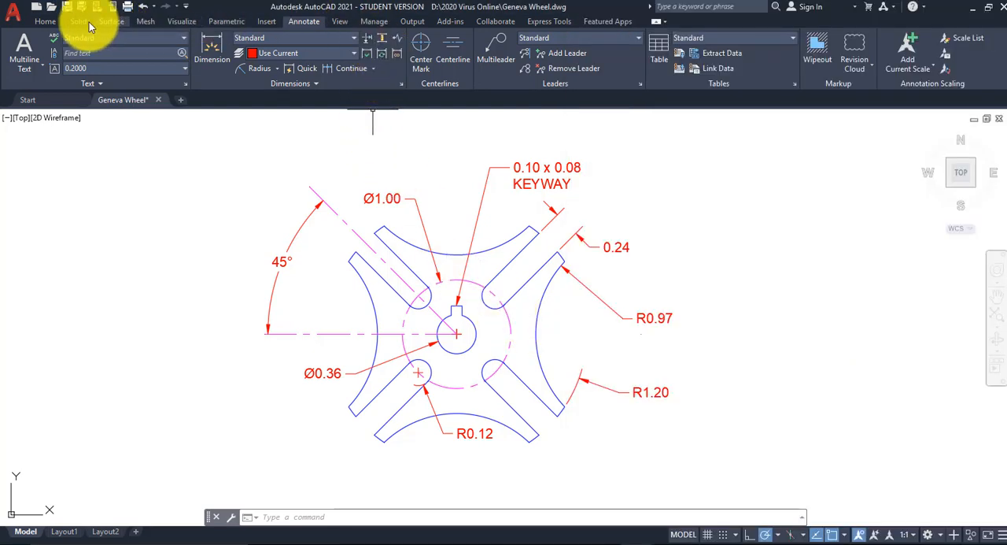
left_click(47, 22)
left_click(301, 53)
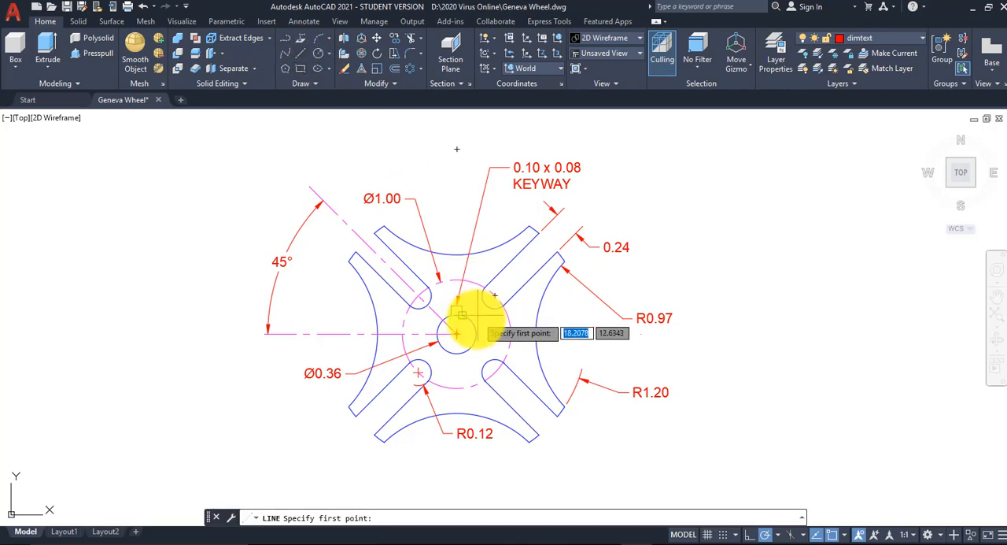
left_click(457, 333)
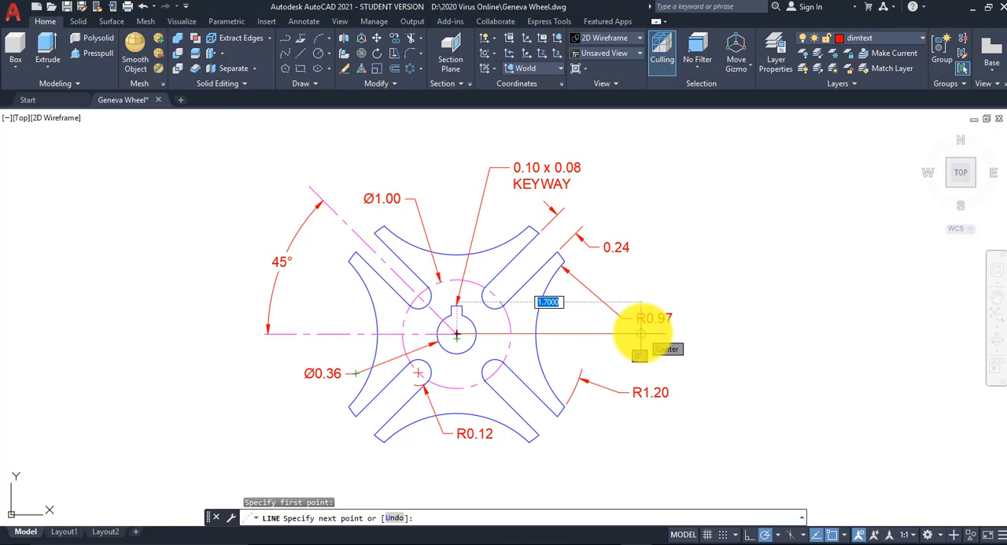
left_click(642, 334)
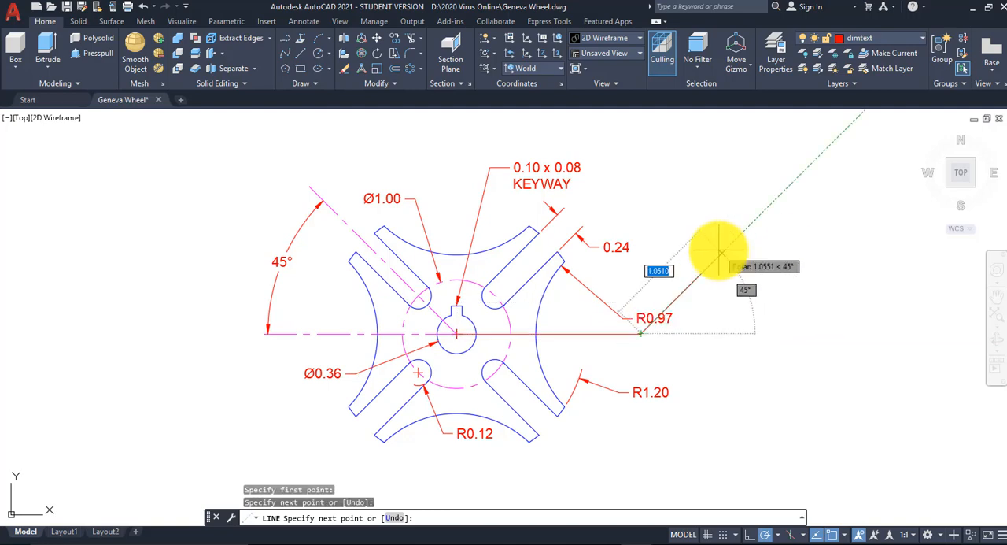
right_click(725, 201)
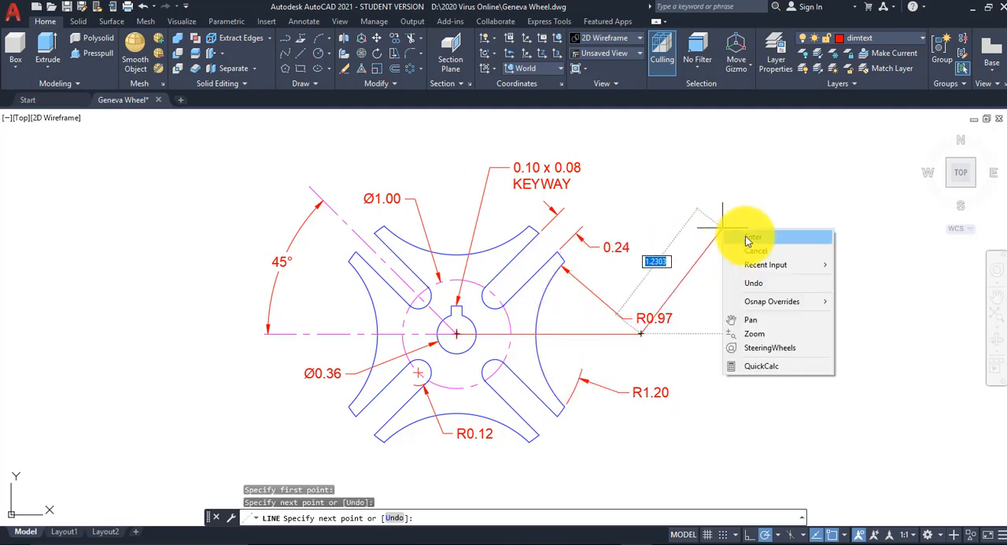
left_click(744, 207)
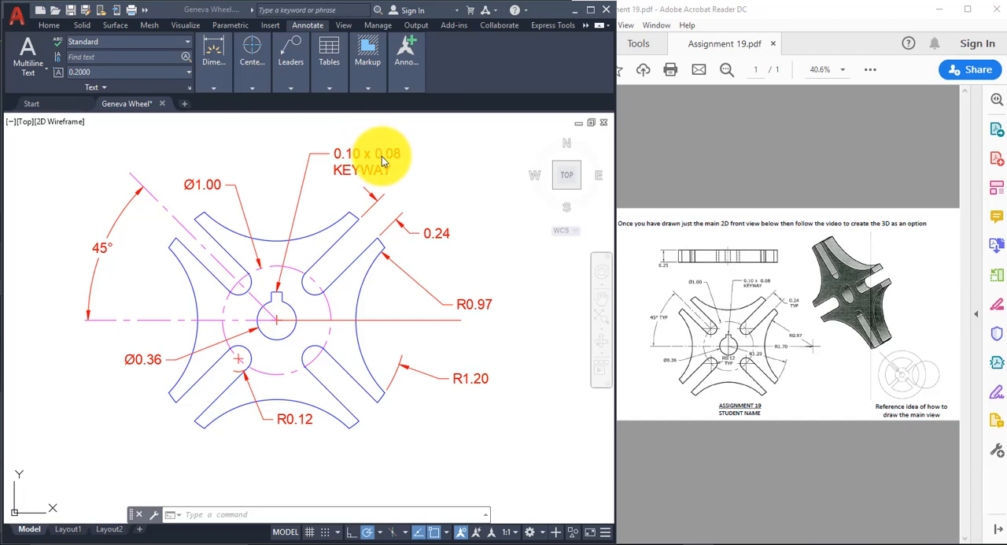
Step: Set the R0.97 radius dimension's text movement property to "Move text, no leader"
left_click(488, 305)
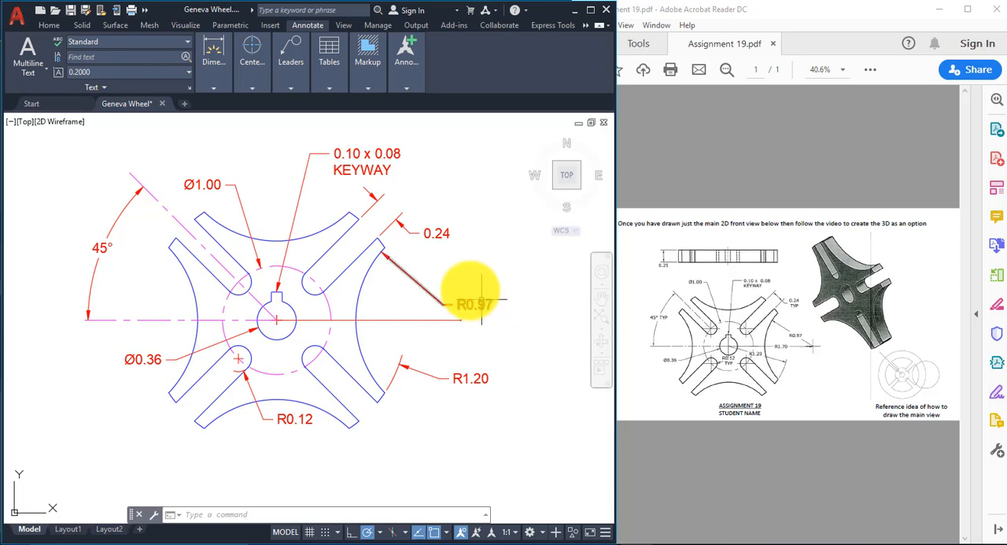
left_click(471, 305)
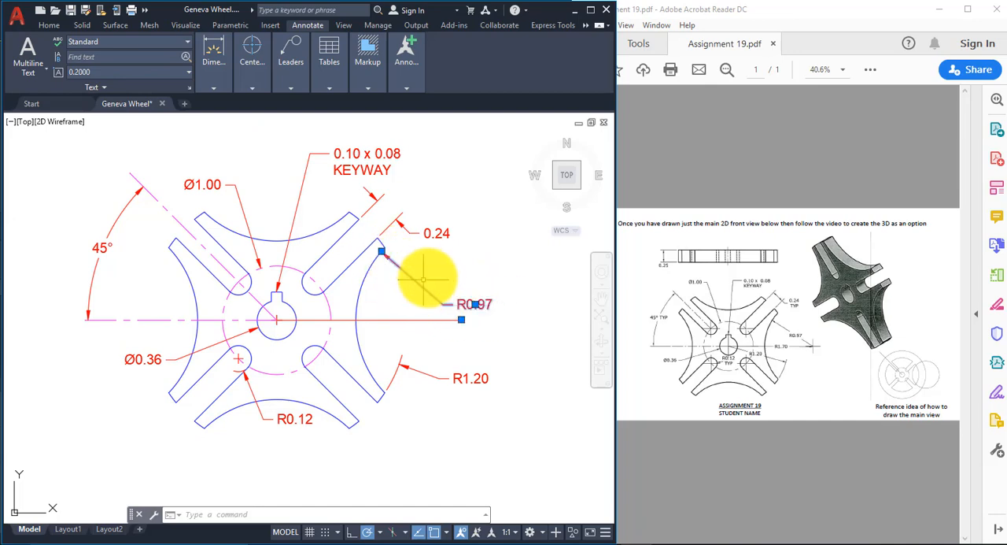
right_click(281, 175)
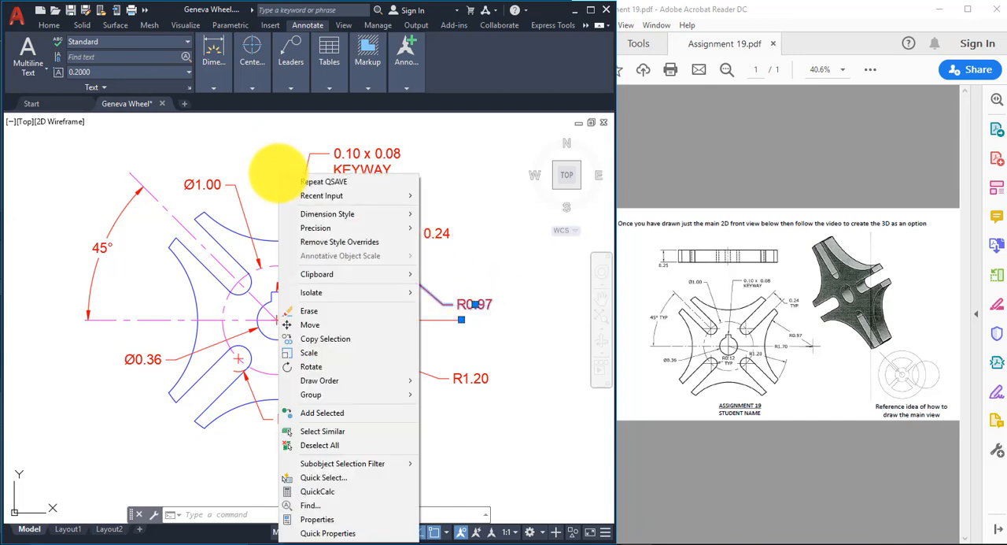
left_click(340, 520)
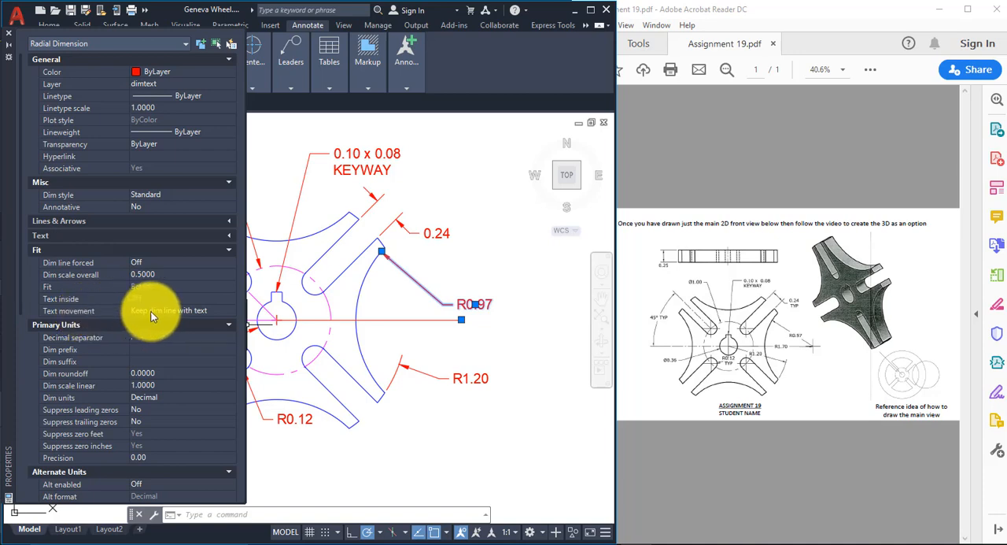
left_click(228, 312)
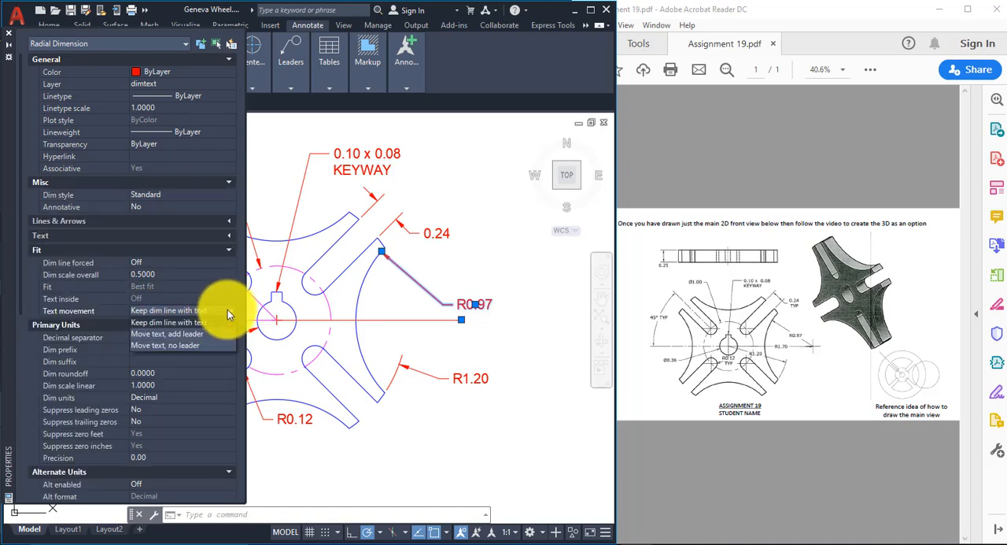
left_click(174, 345)
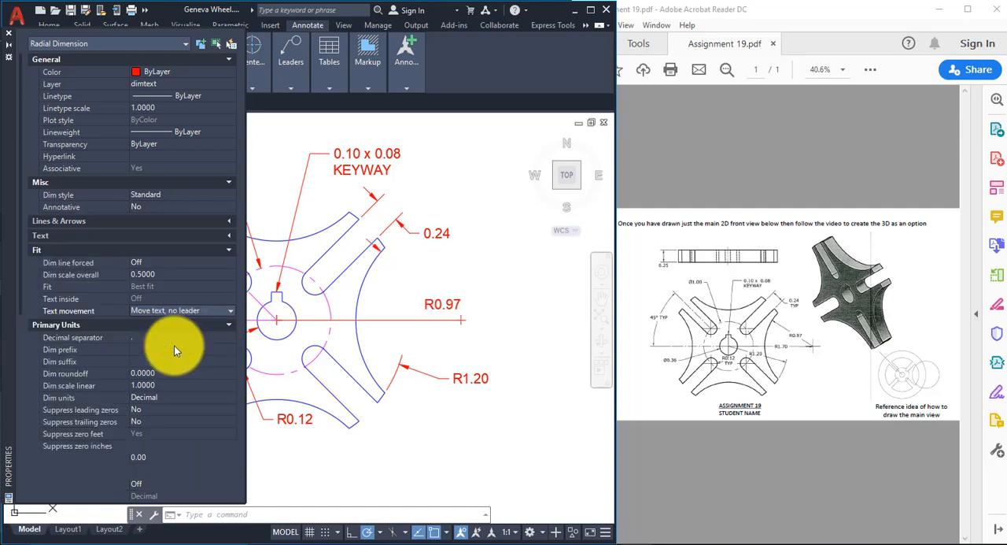
Step: Try "Move text, add leader" as the R0.97 dimension's text movement and return it to "Move text, no leader"
left_click(228, 312)
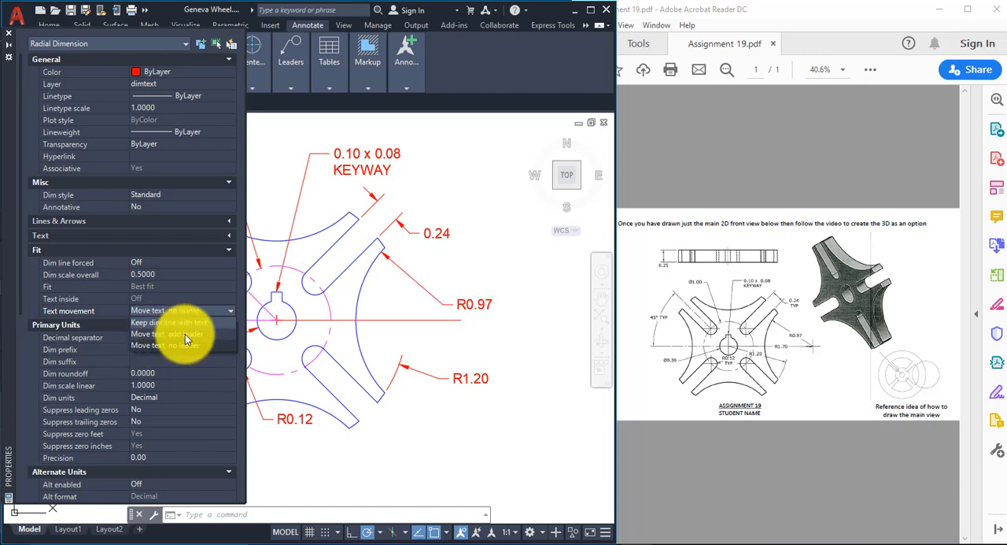
left_click(186, 335)
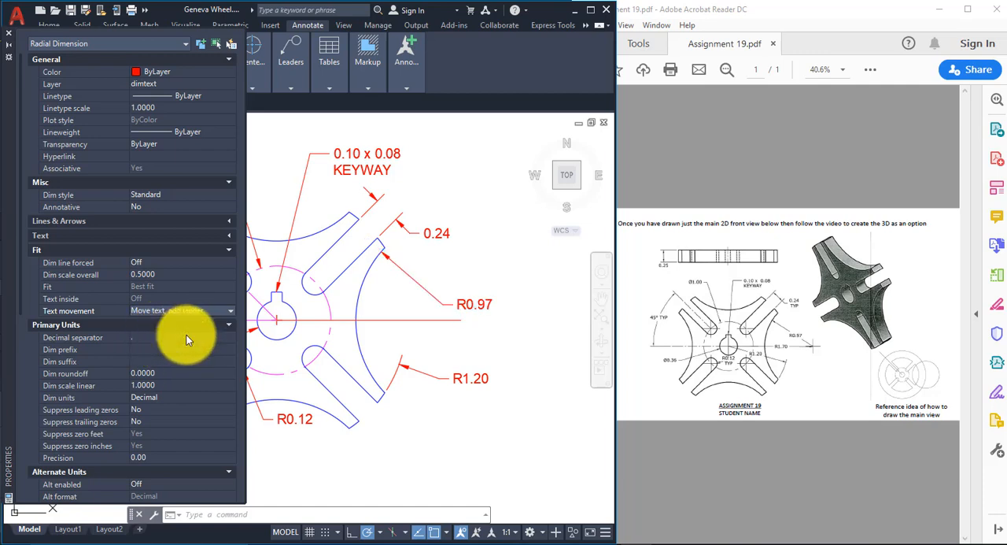
left_click(229, 309)
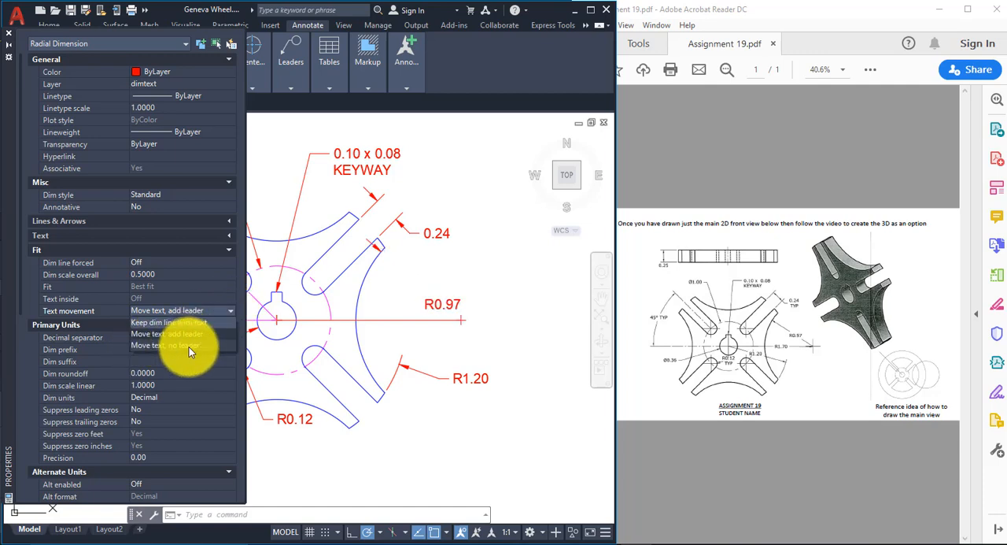
left_click(189, 346)
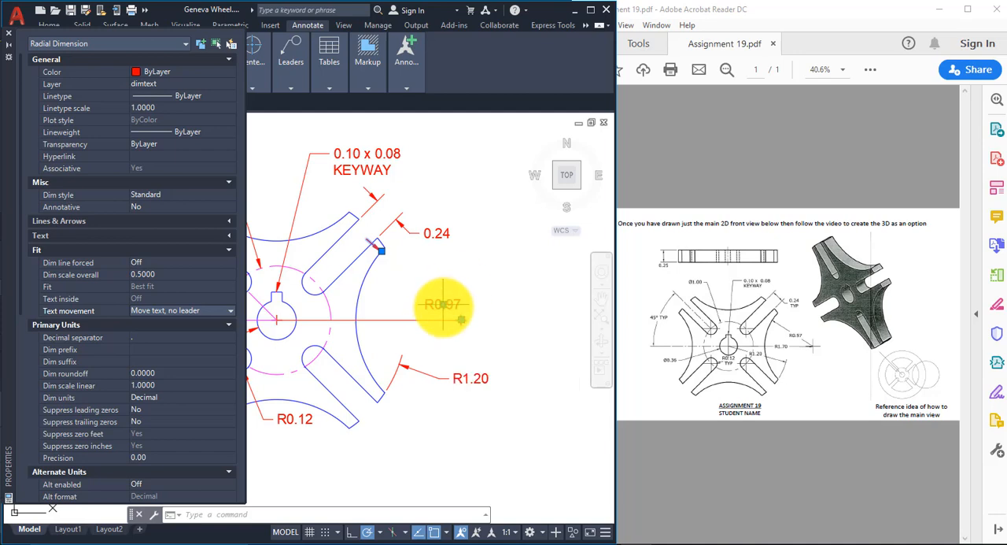
Step: Reposition the R0.97 text inside its dimension line between the concave arc and the arc's center, and close the properties
left_click(443, 311)
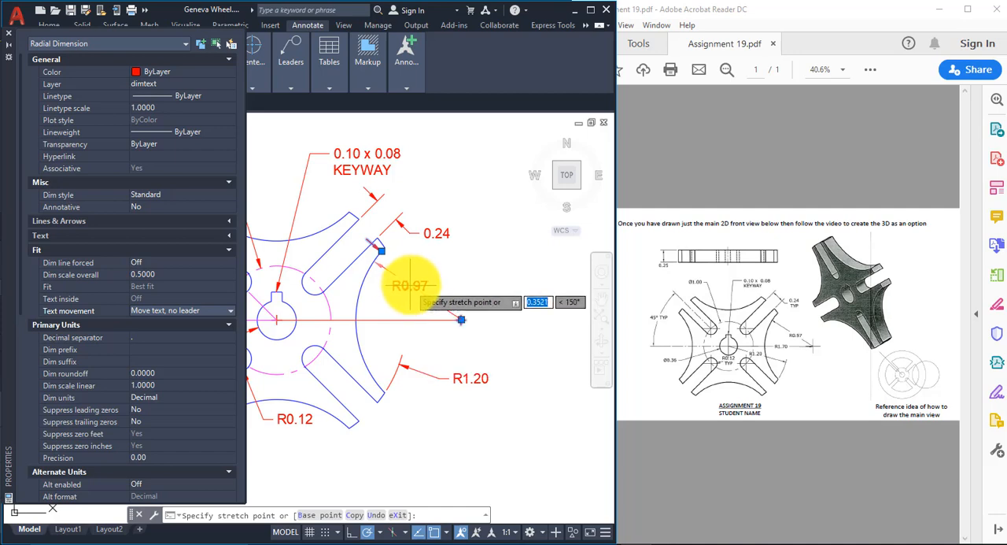
left_click(411, 284)
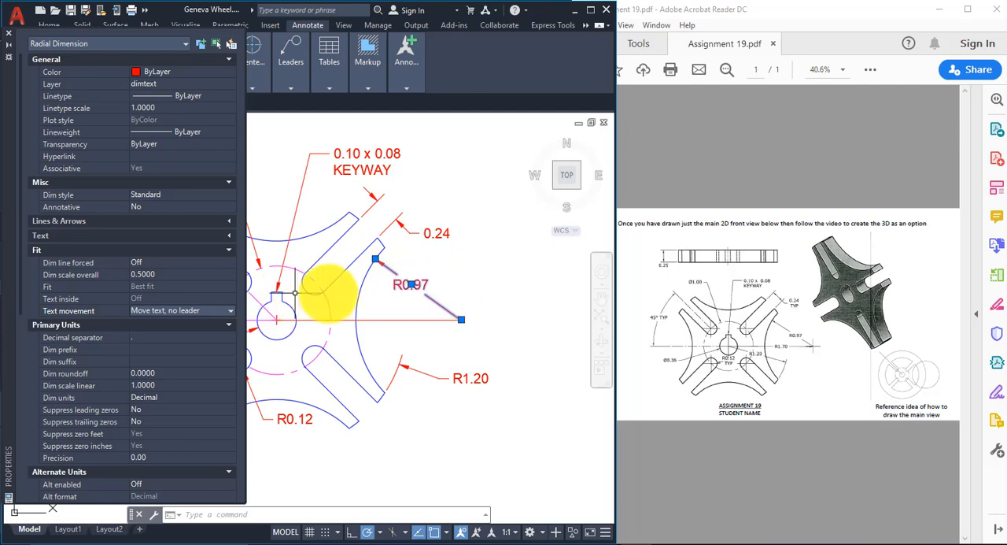
left_click(411, 283)
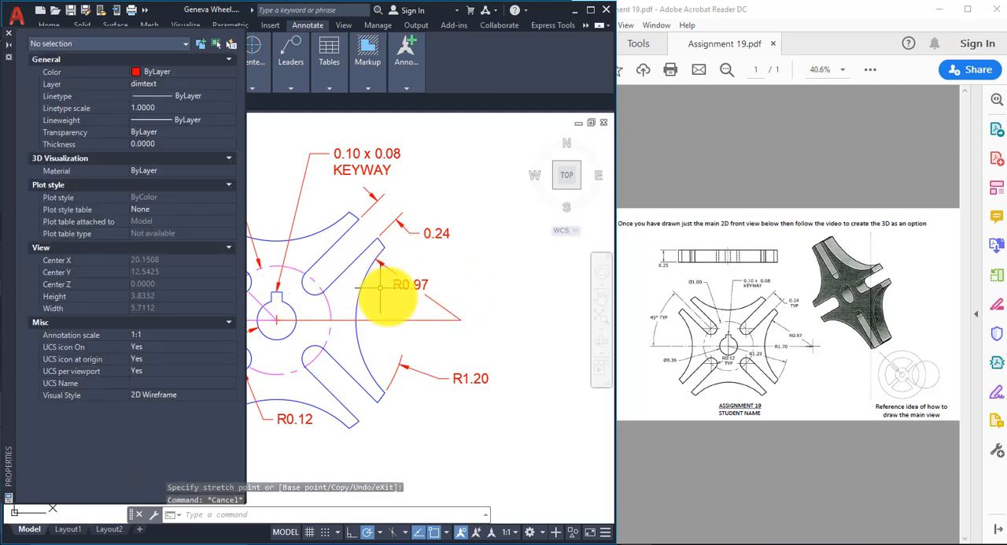
key("Escape")
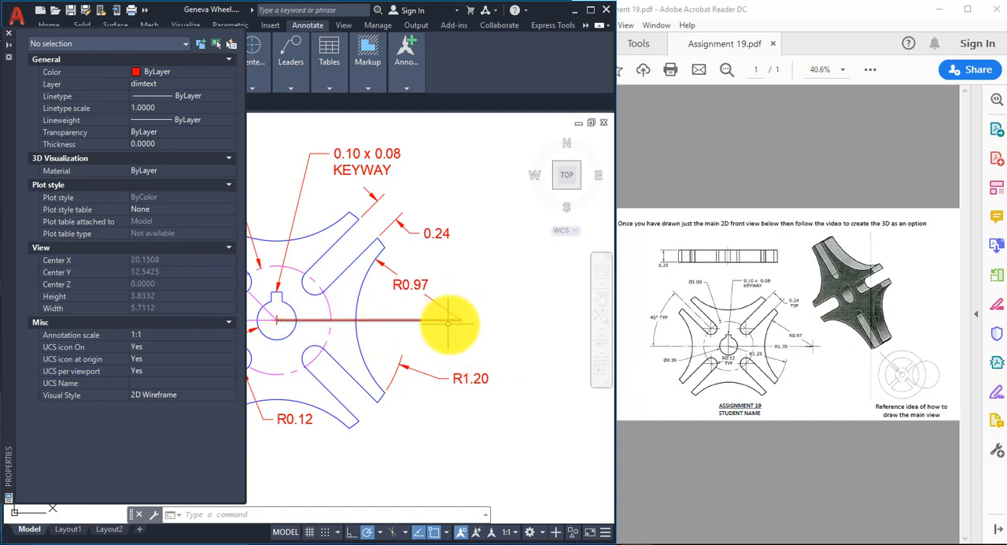
left_click(8, 33)
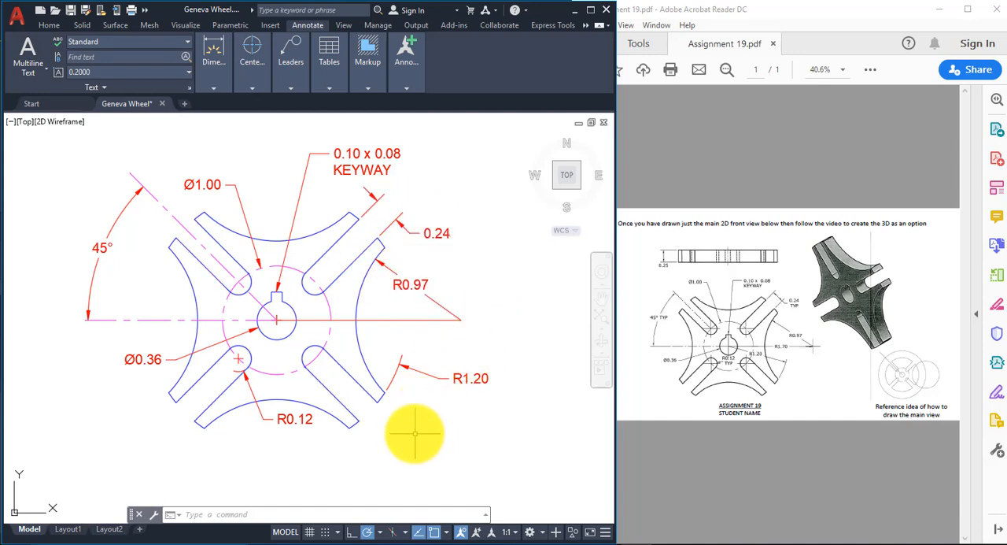
Step: Add a horizontal linear dimension from the wheel's center to the right-hand arc's center, placed just below the connecting line
mouse_move(418, 341)
middle_mouse_down()
mouse_move(425, 299)
mouse_move(437, 298)
middle_mouse_up()
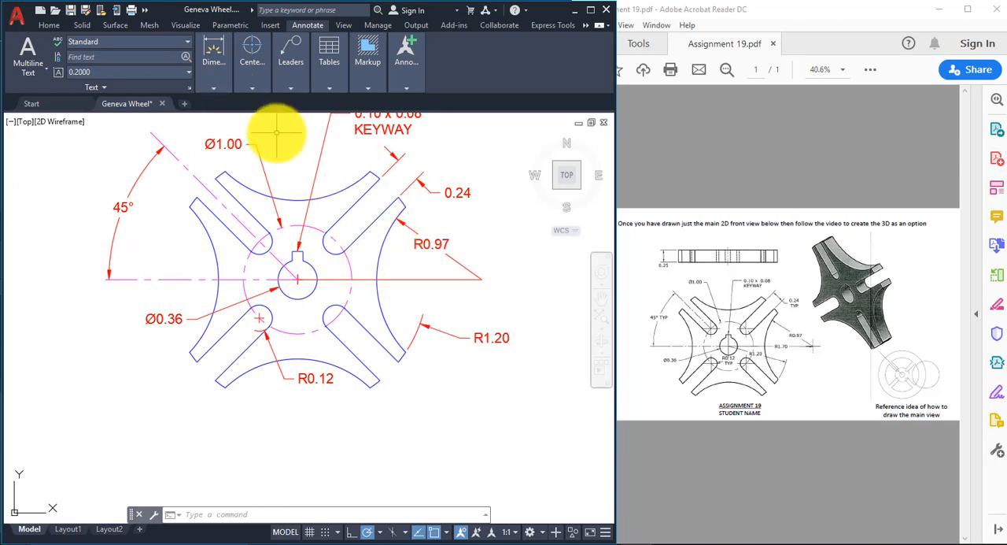
left_click(295, 85)
left_click(213, 77)
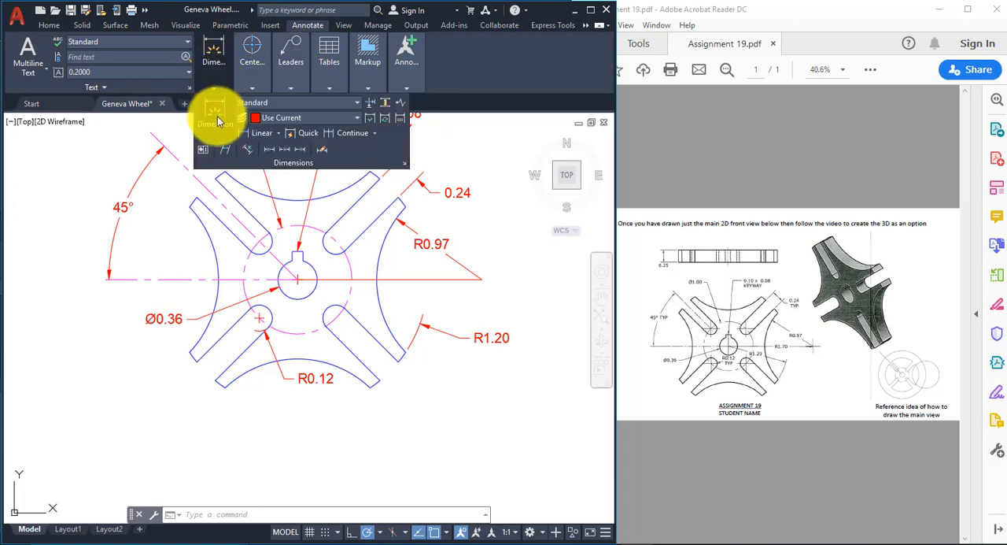
left_click(262, 134)
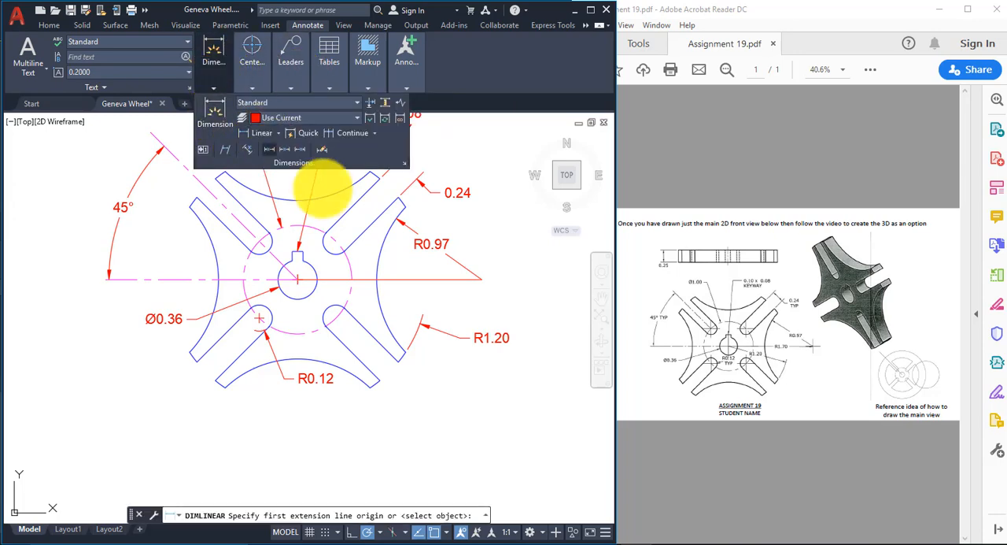
left_click(297, 279)
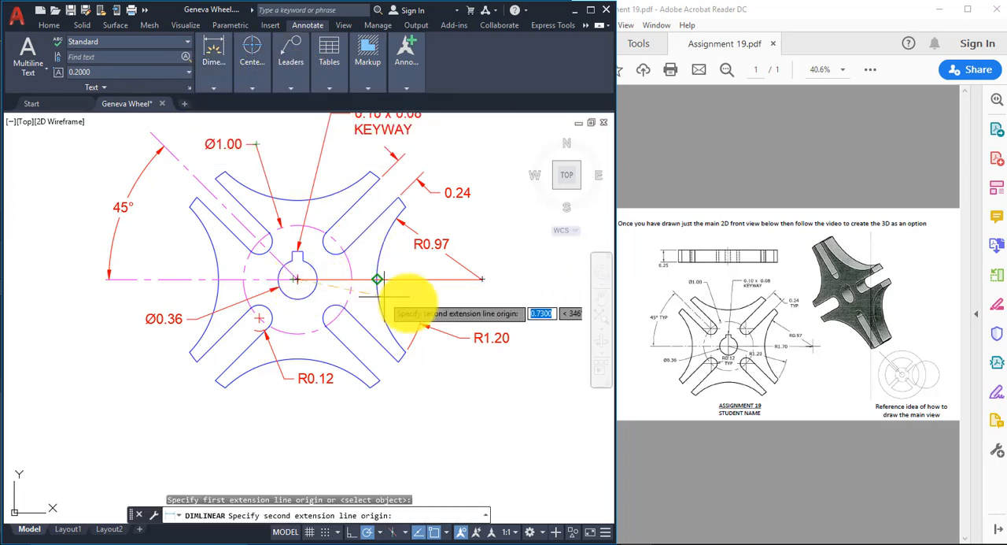
left_click(482, 279)
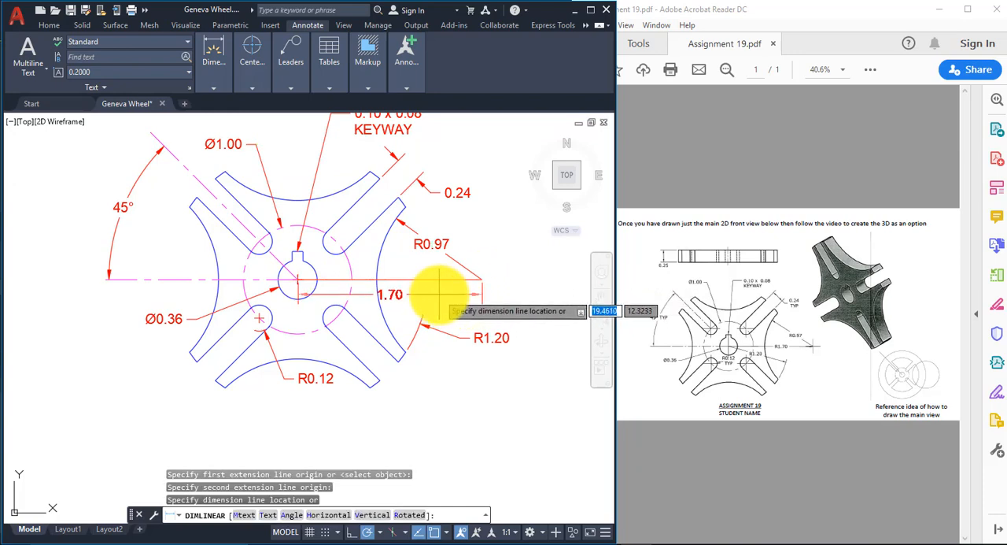
left_click(438, 294)
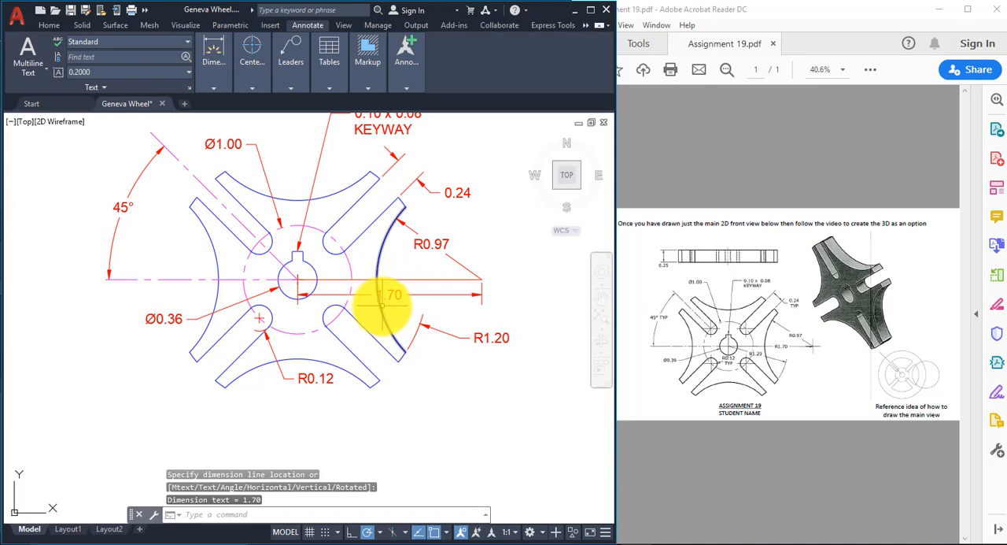
Step: Shift the text of the new center-to-center dimension slightly right along its dimension line, clear of the concave arc
left_click(404, 294)
mouse_move(389, 294)
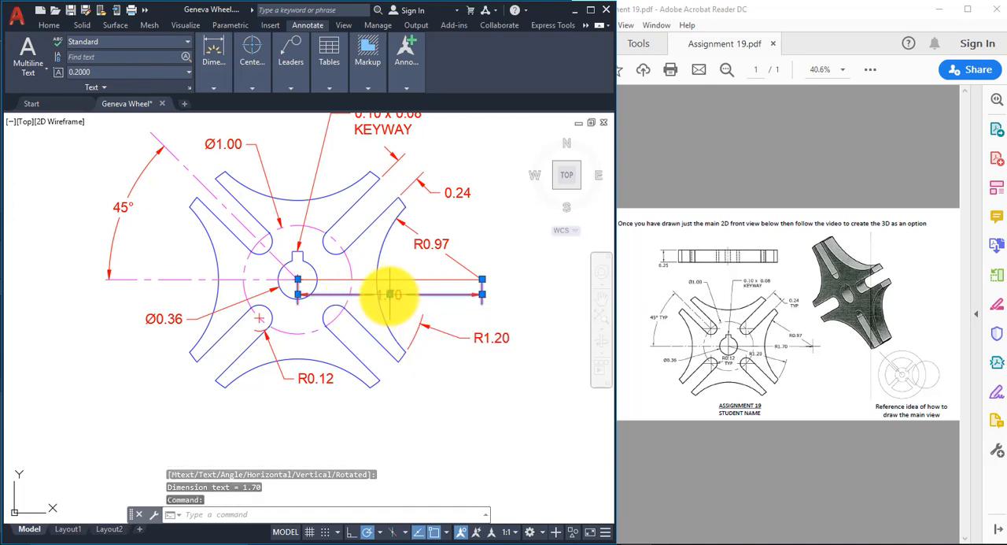
left_click(390, 294)
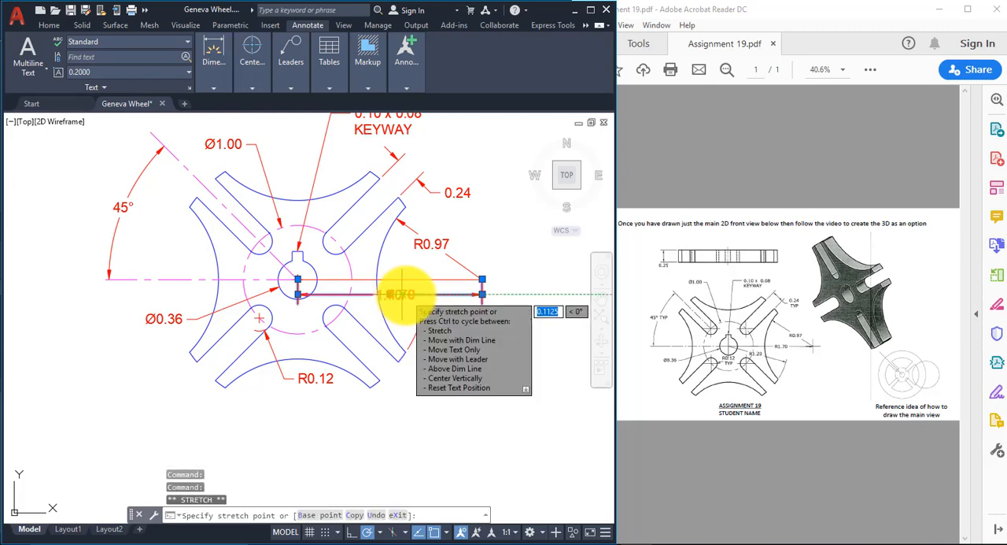
left_click(401, 295)
key("Escape")
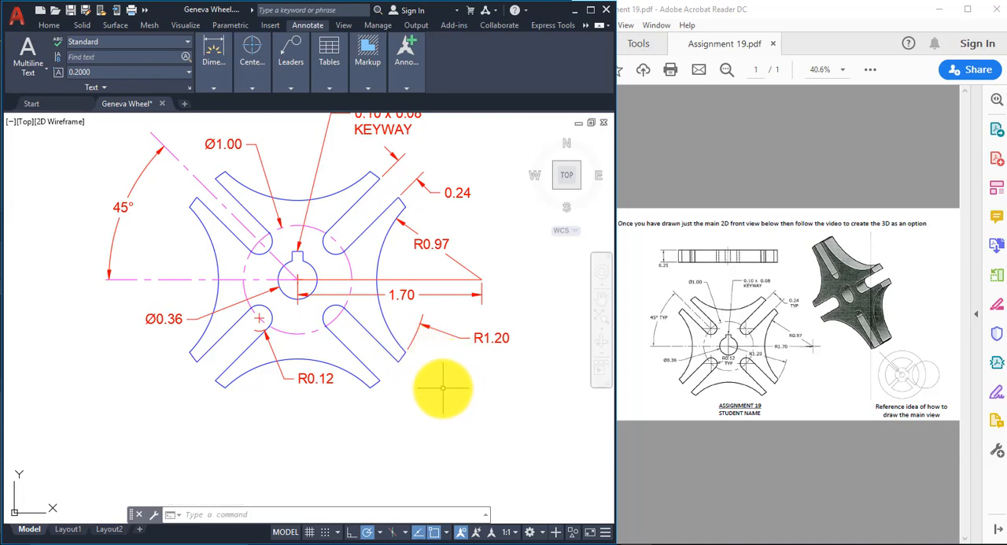
Step: Change the line between the wheel's center and the right-hand arc's center to the centerline layer
left_click(429, 279)
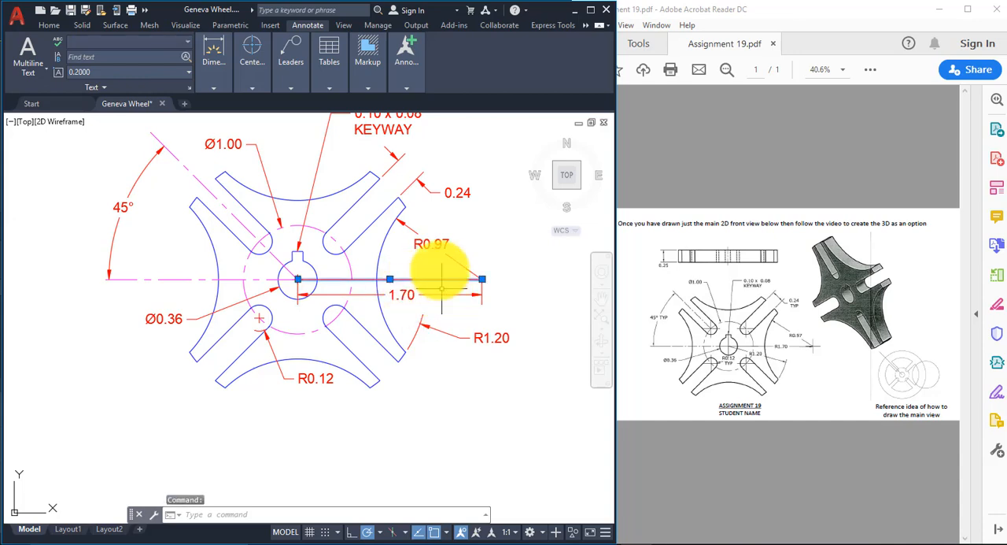
left_click(49, 26)
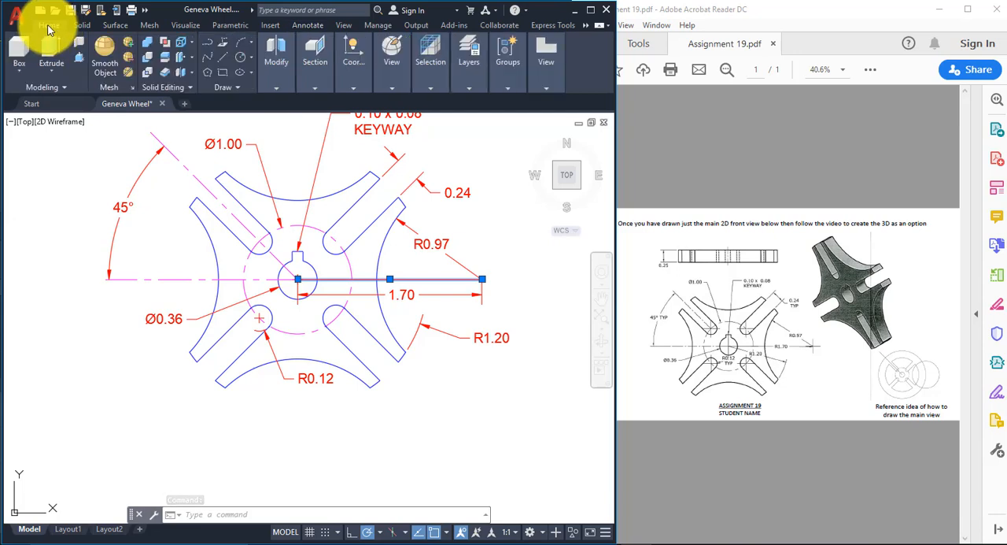
left_click(464, 81)
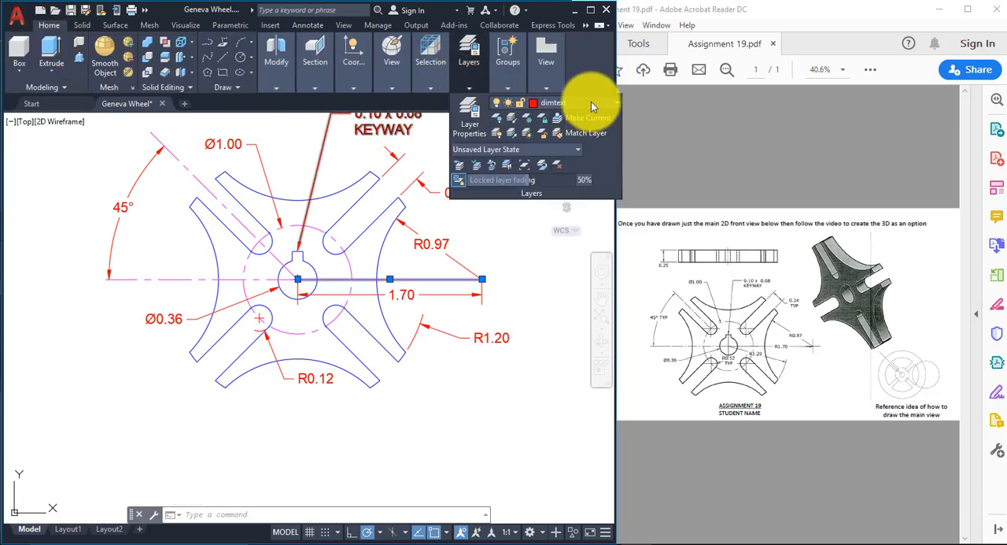
left_click(591, 102)
left_click(585, 134)
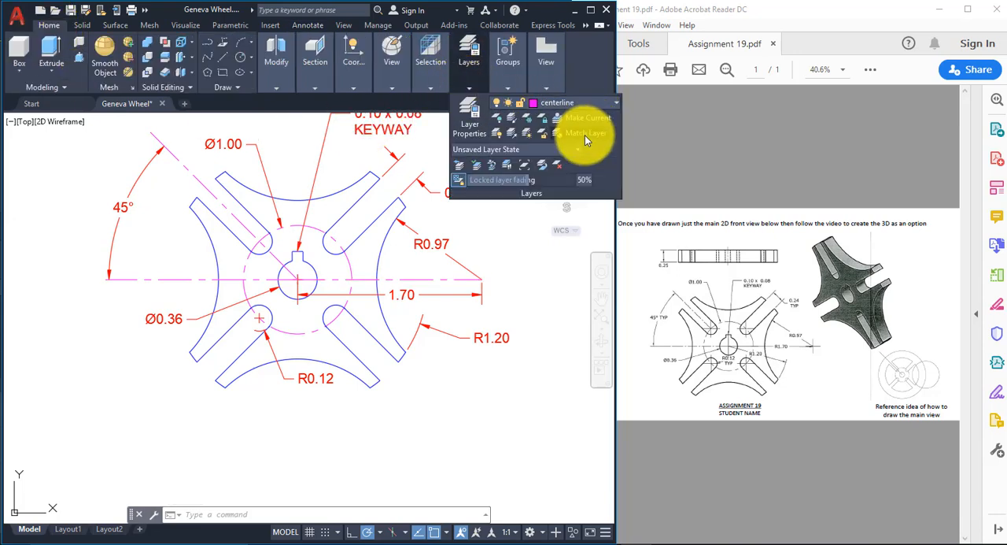
Step: Stretch the arc-side extension line of the center-to-center dimension about 0.15 upward, so it crosses the horizontal centerline at the arc's center
key("Escape")
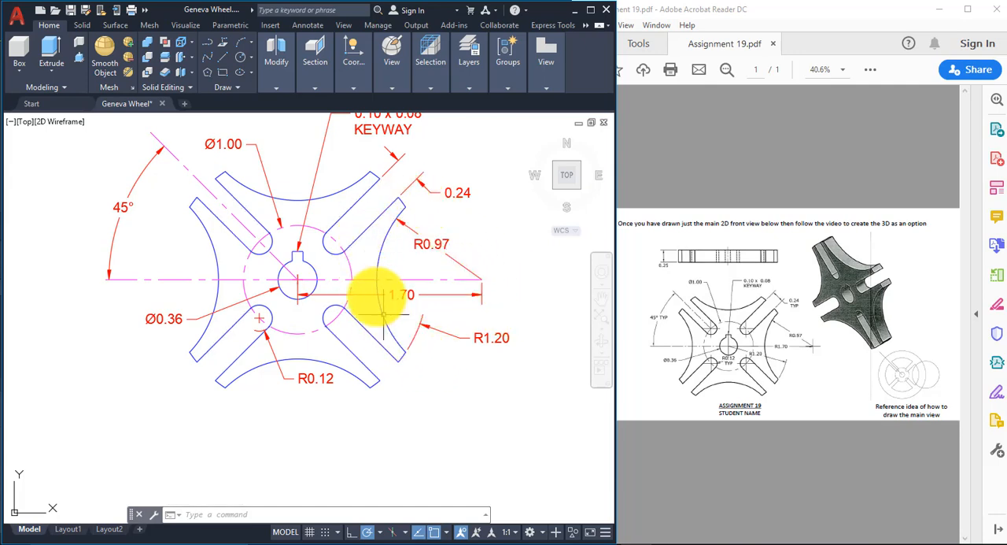
left_click(483, 284)
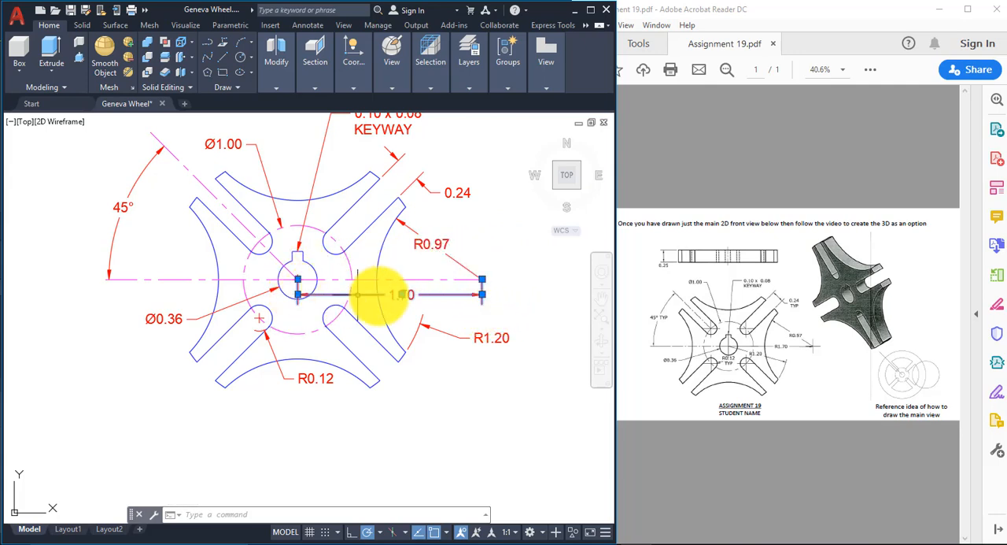
left_click(482, 280)
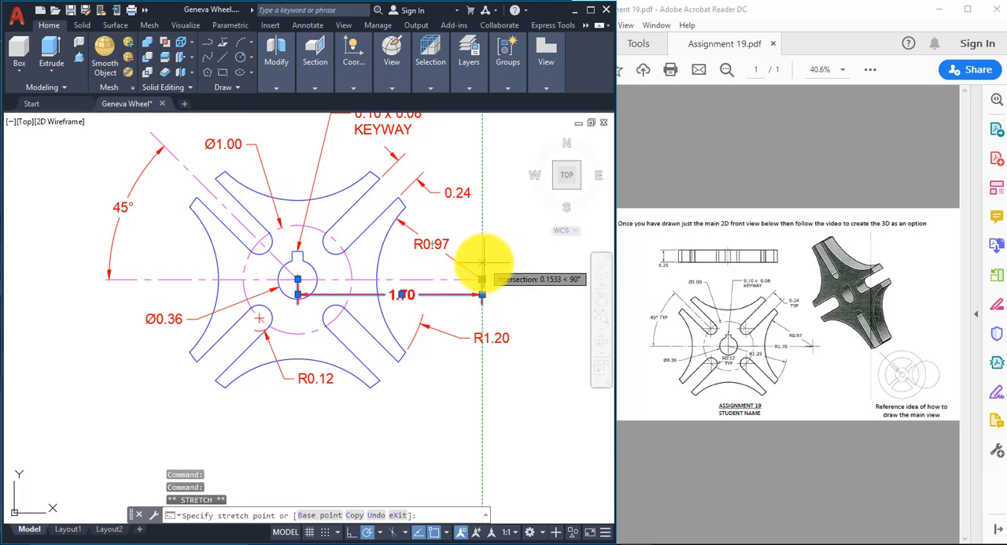
left_click(481, 262)
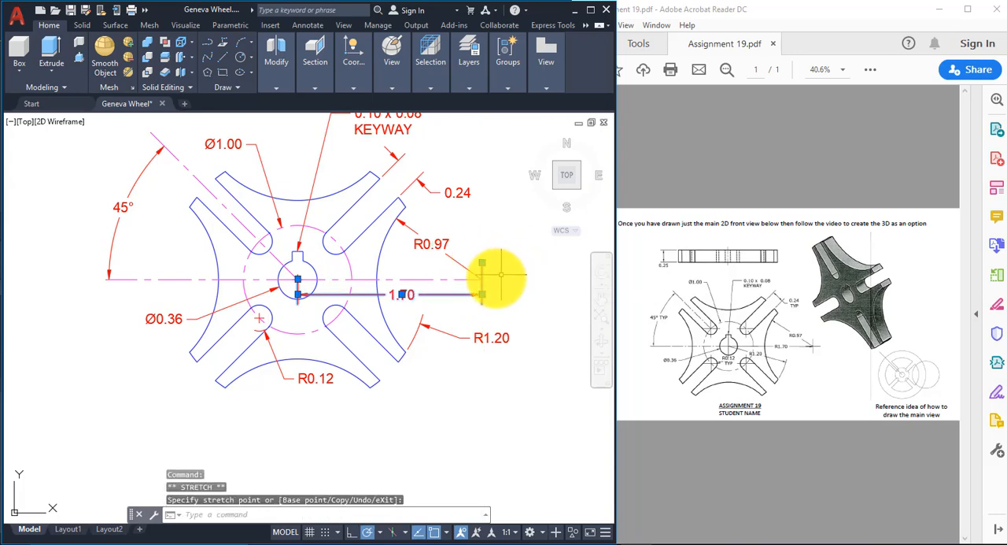
key("Escape")
Step: Lengthen the horizontal centerline slightly past the right-hand arc's center
left_click(483, 279)
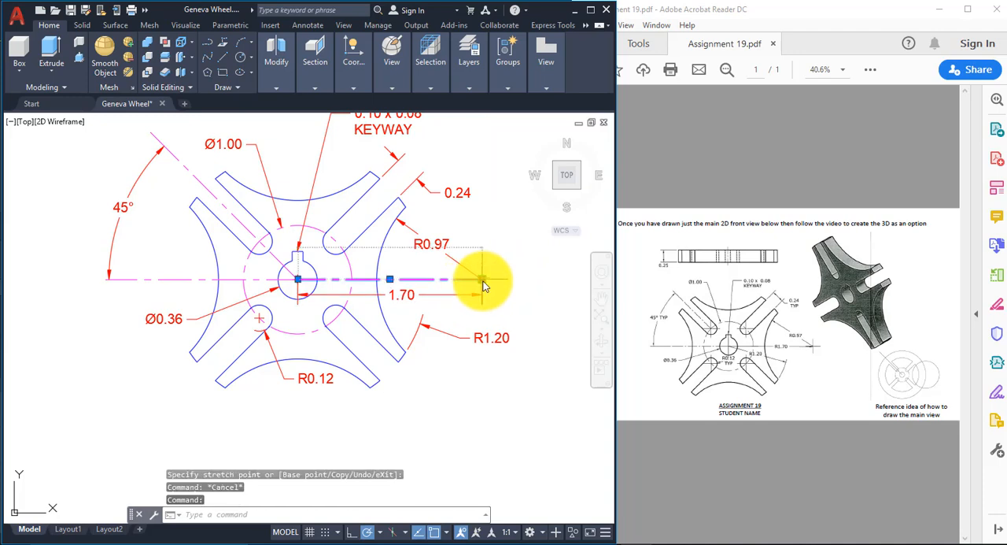
left_click(483, 279)
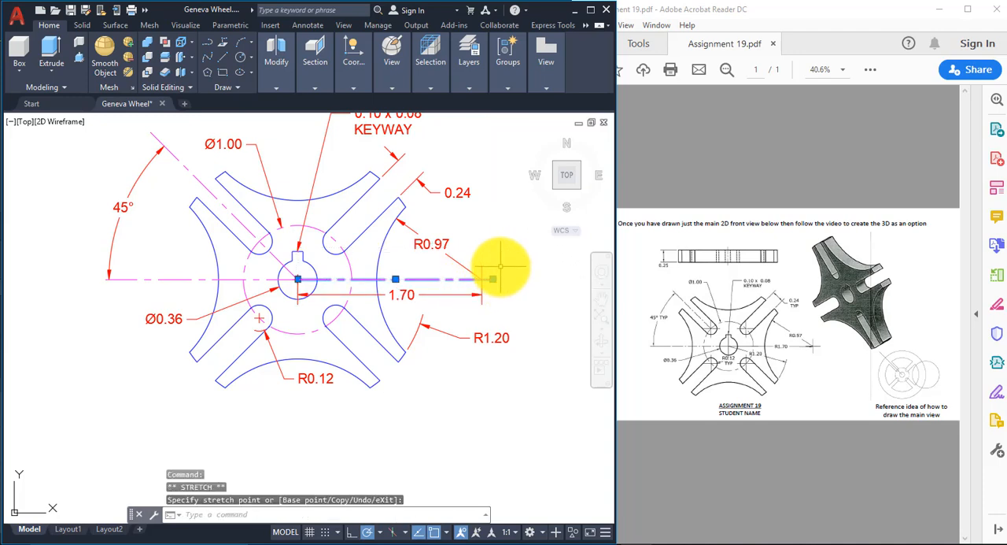
key("Escape")
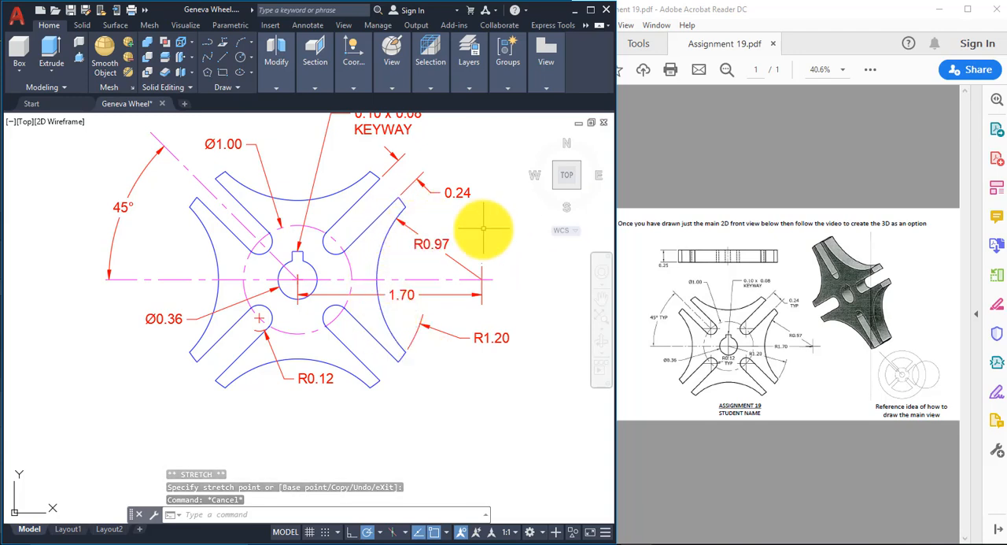
Step: Append TYP to the text of the 45° angular dimension so it reads 45° TYP
middle_click_drag(449, 225, 473, 264)
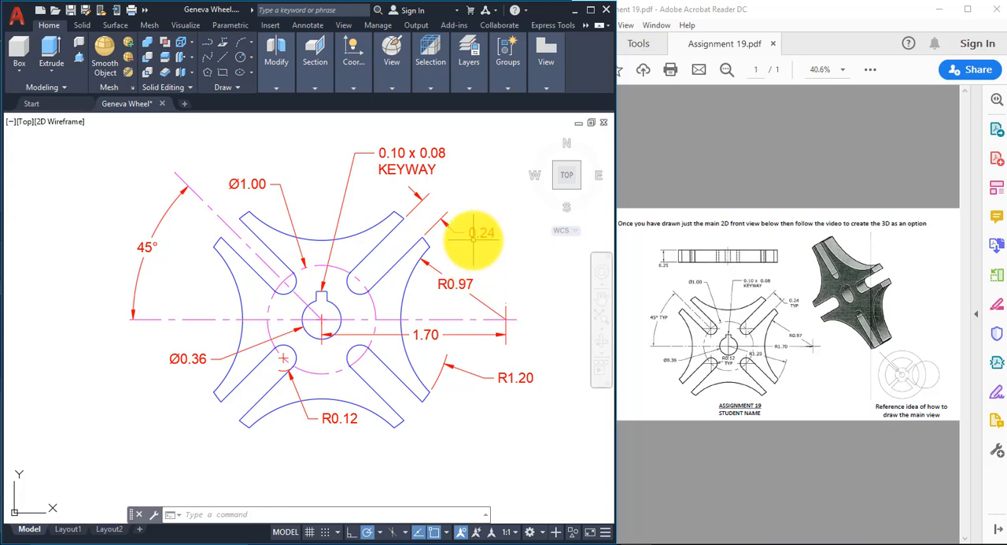
left_click(147, 244)
double_click(148, 246)
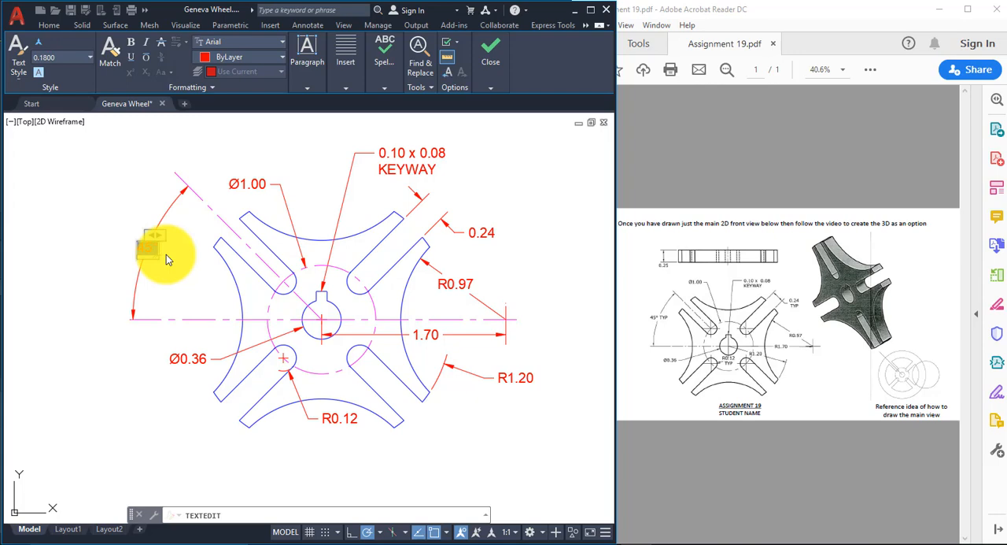
type("TYP")
left_click(131, 192)
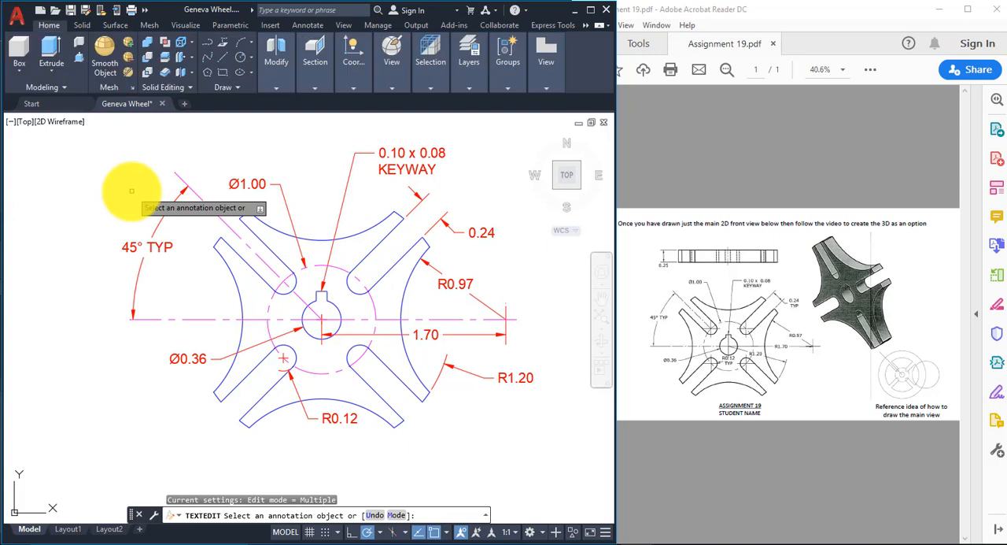
key("Escape")
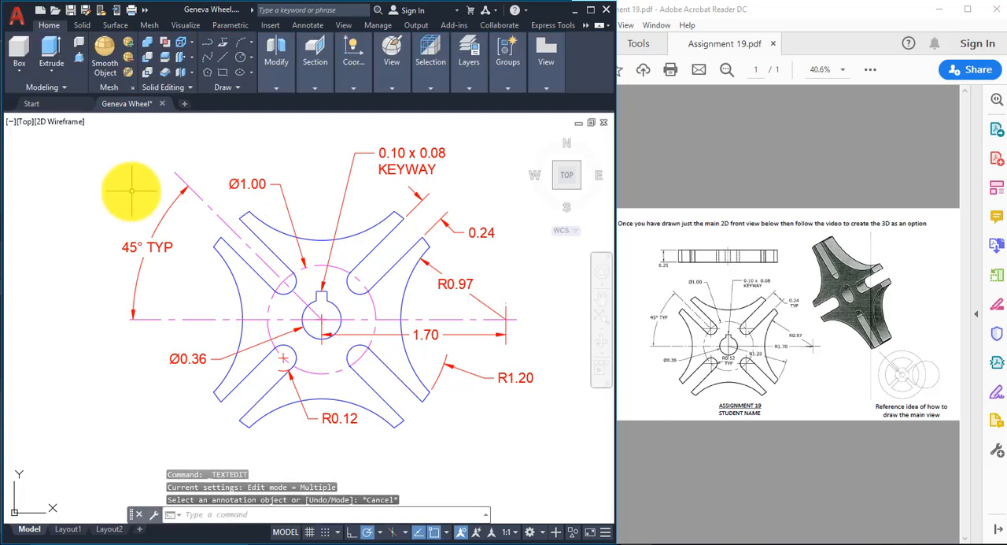
Step: Replace the automatic value in the angular dimension's text with a manually entered 45 and a Degrees symbol before TYP
double_click(162, 247)
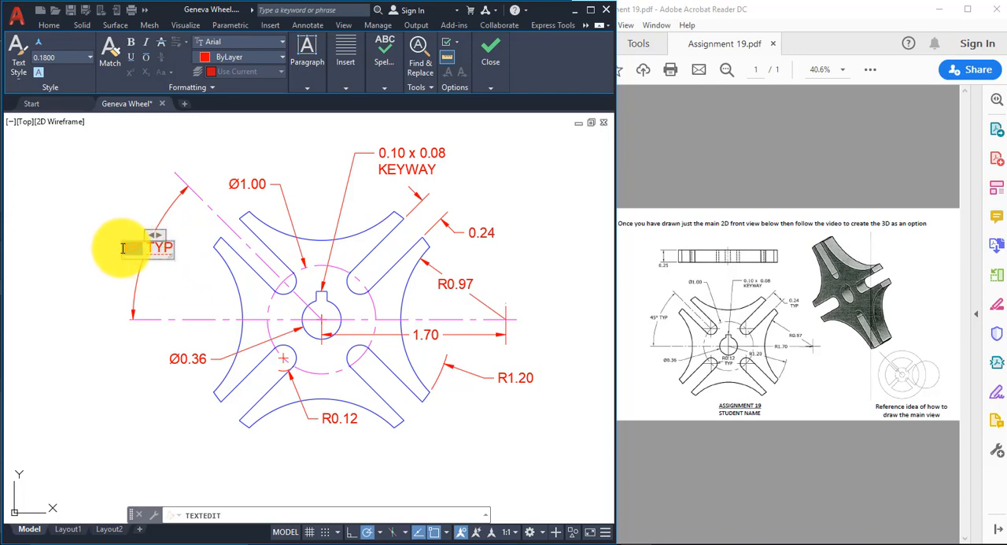
double_click(129, 248)
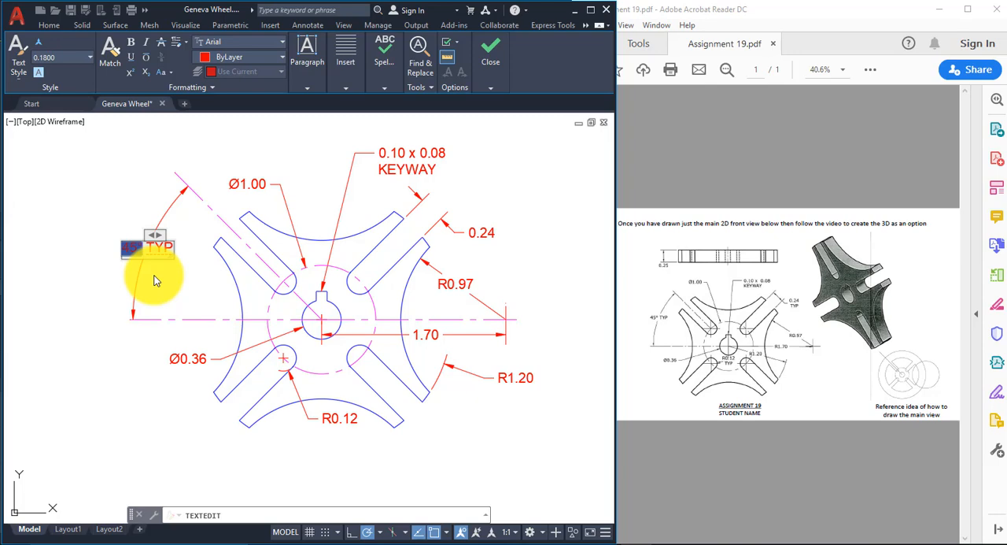
key("Delete")
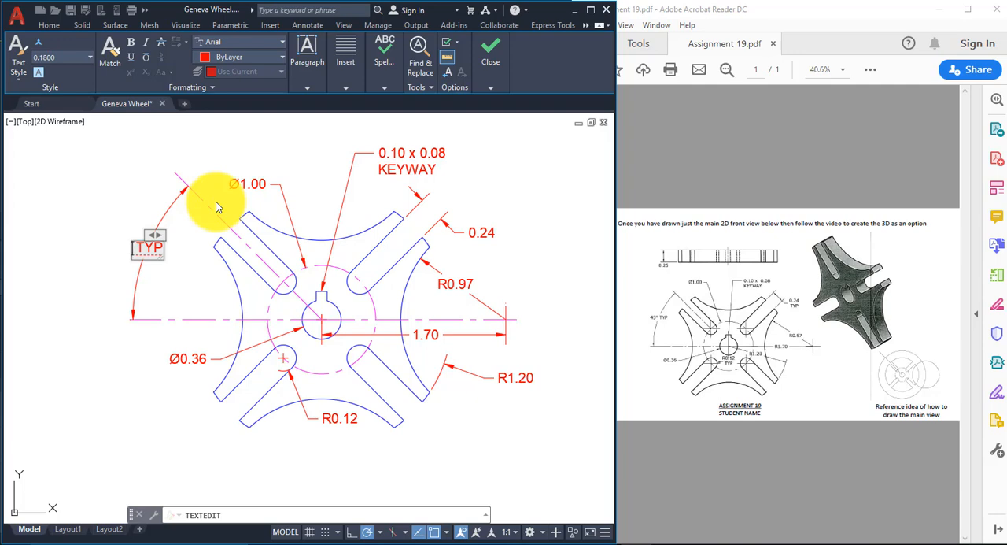
type("45")
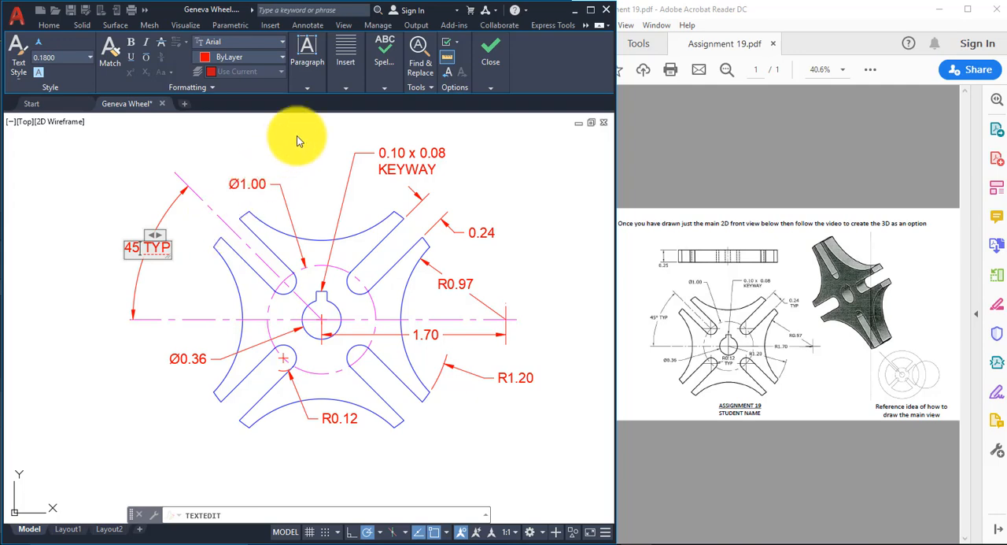
mouse_move(396, 83)
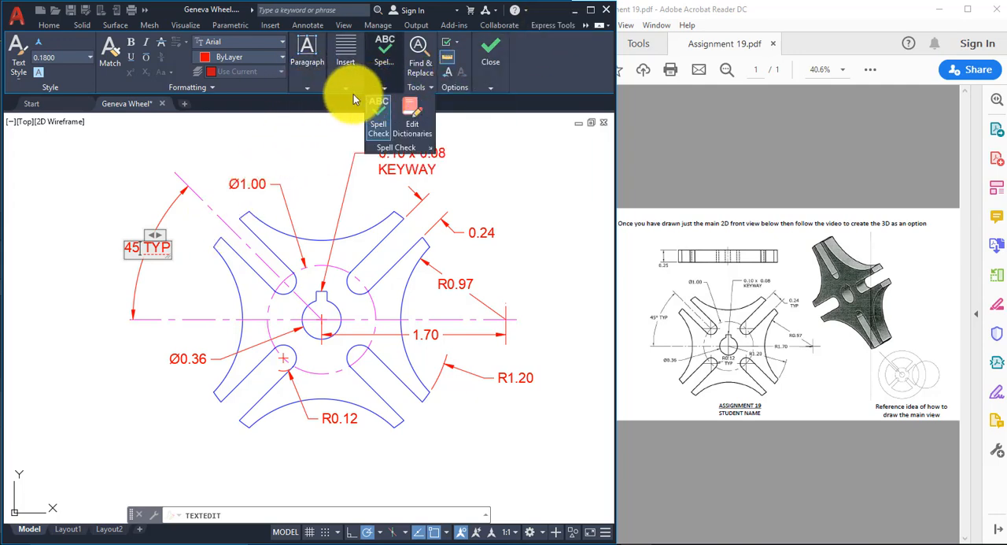
mouse_move(349, 93)
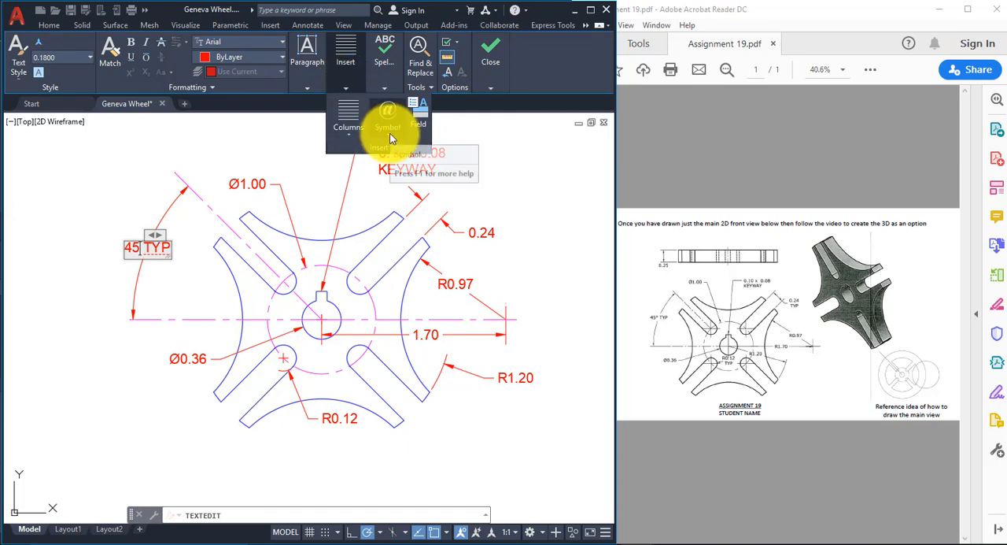
left_click(390, 133)
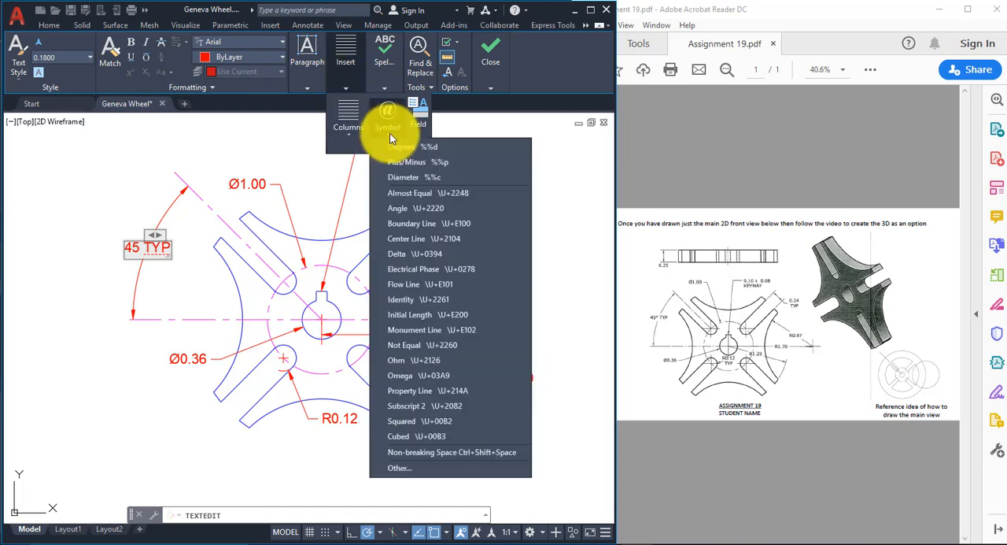
left_click(463, 148)
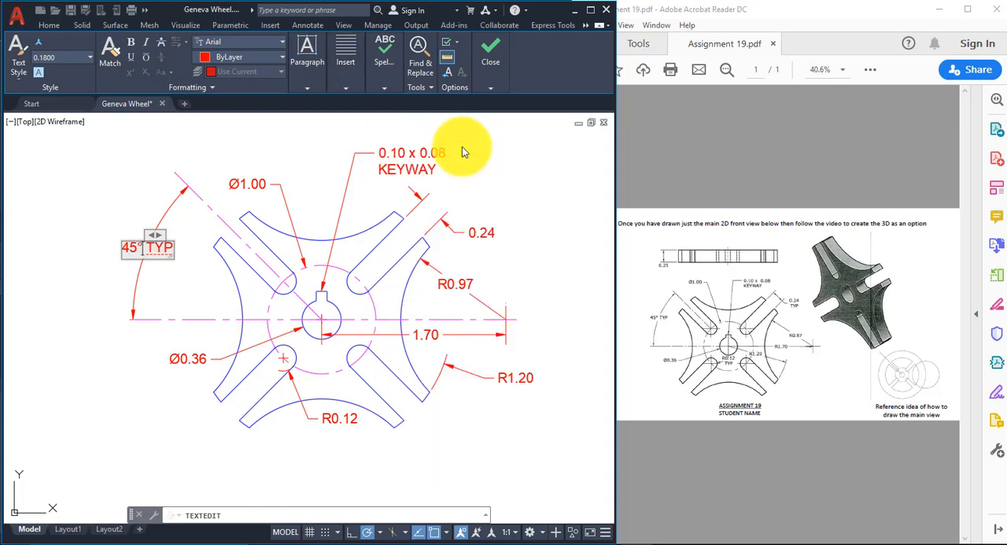
left_click(328, 436)
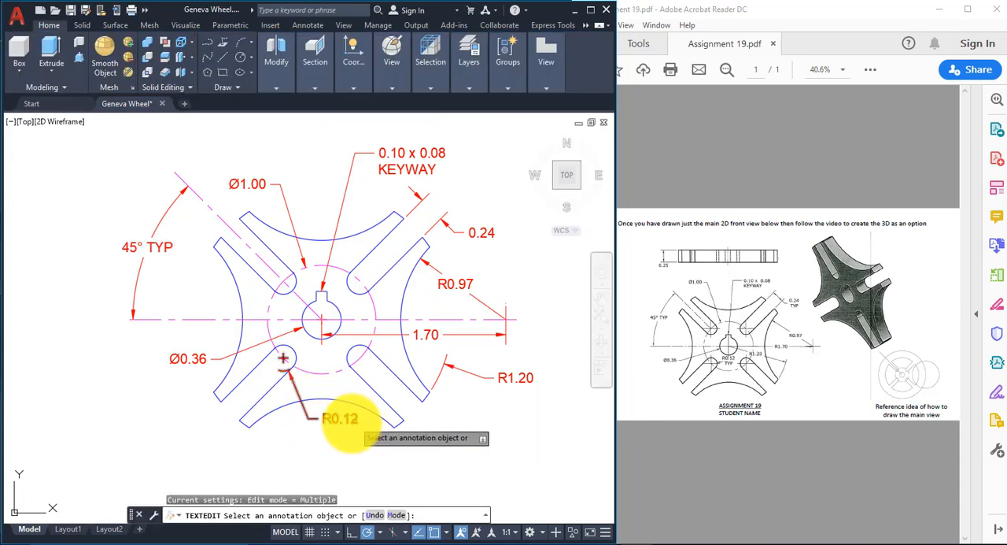
key("Escape")
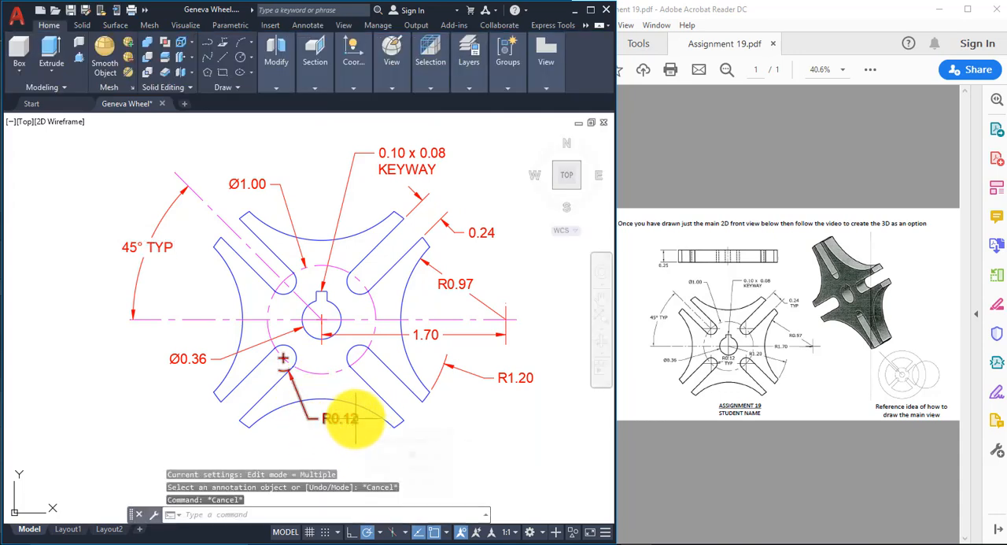
Step: Add TYP on a second line beneath the R0.12 slot radius dimension's value
double_click(352, 418)
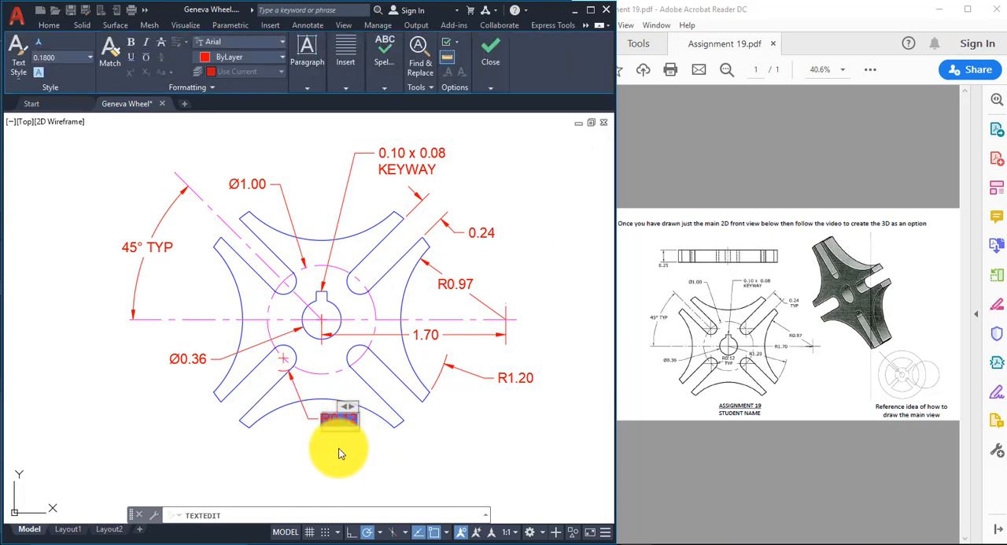
key("Delete")
left_click(359, 420)
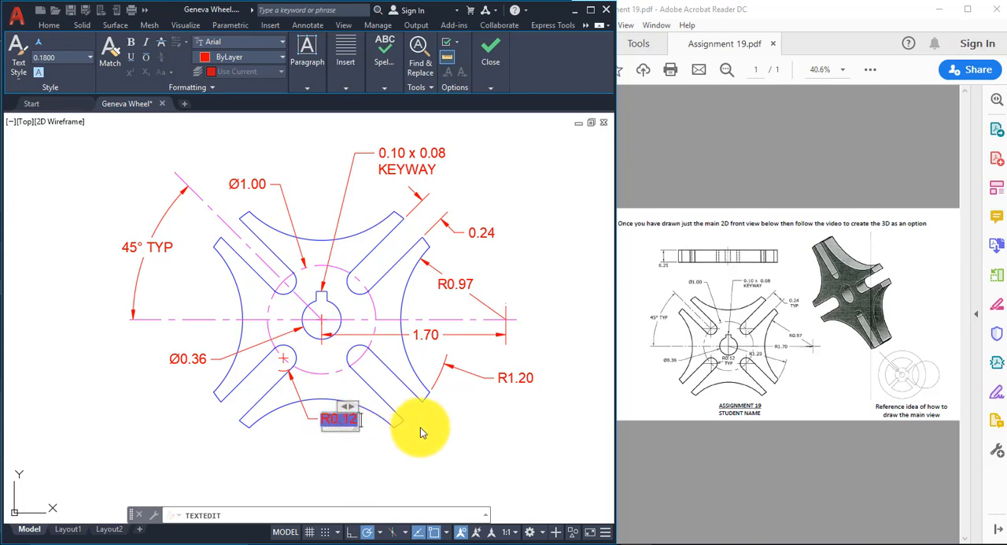
type("TYP")
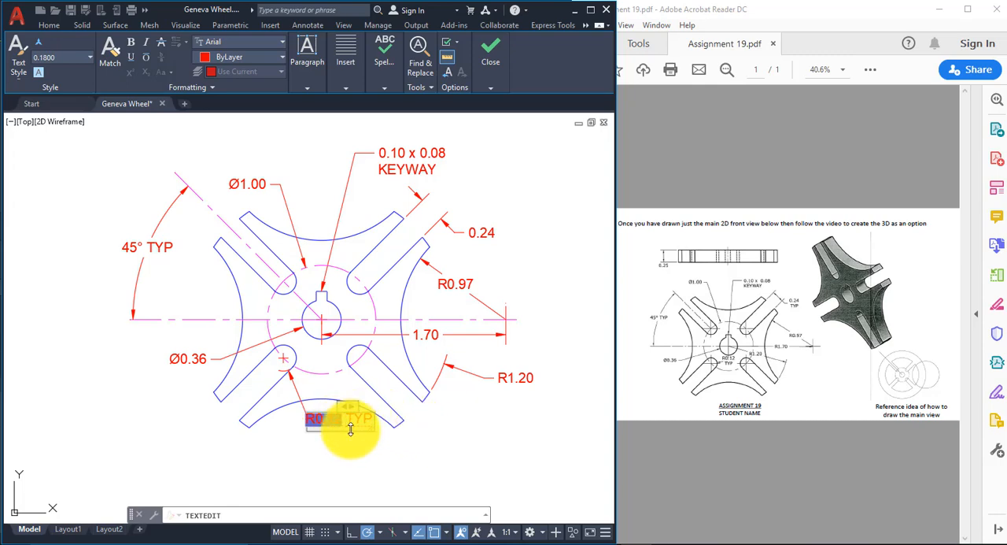
key("Return")
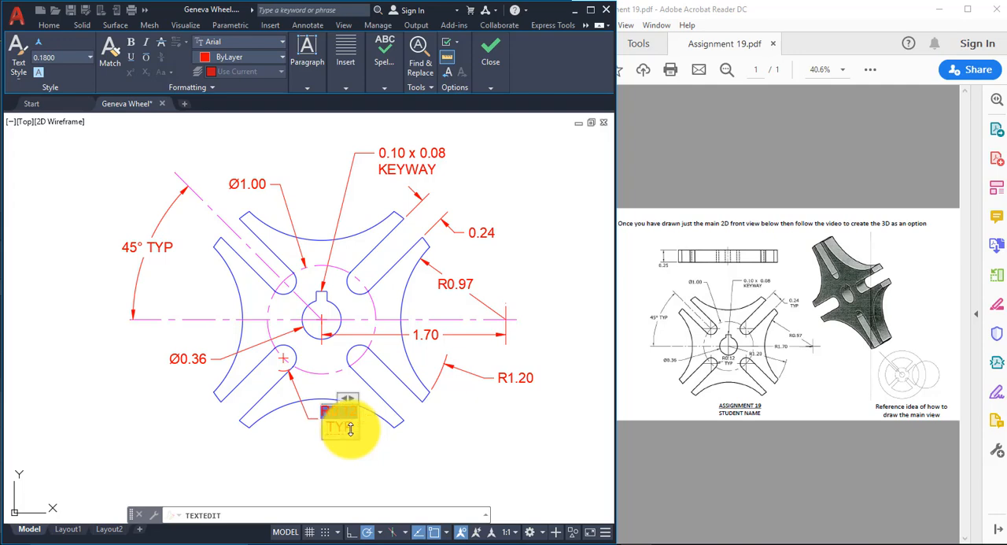
left_click(384, 439)
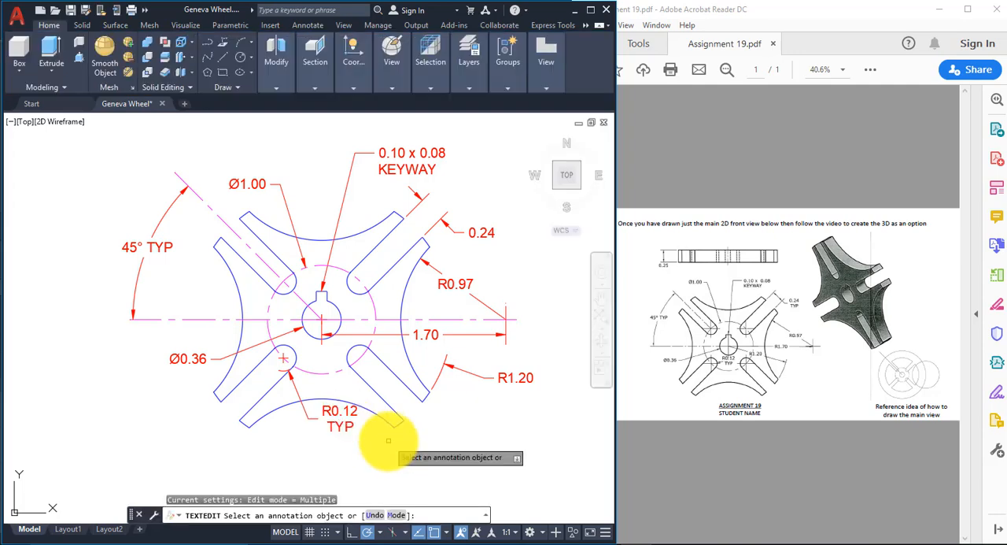
right_click(380, 433)
key("Escape")
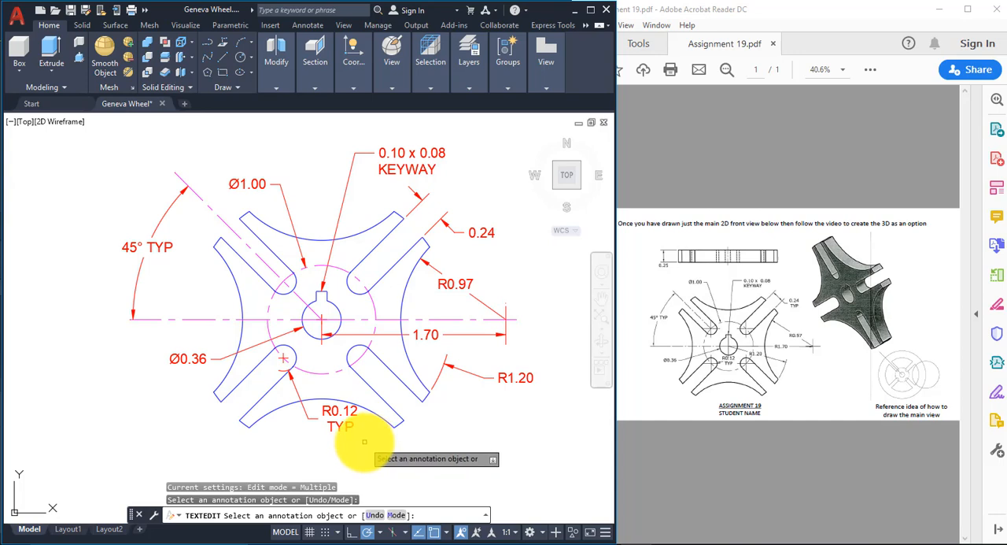
key("Escape")
Step: Move the R0.12 TYP dimension text slightly down and to the right, clear of the lower concave arc
left_click(337, 417)
left_click(337, 416)
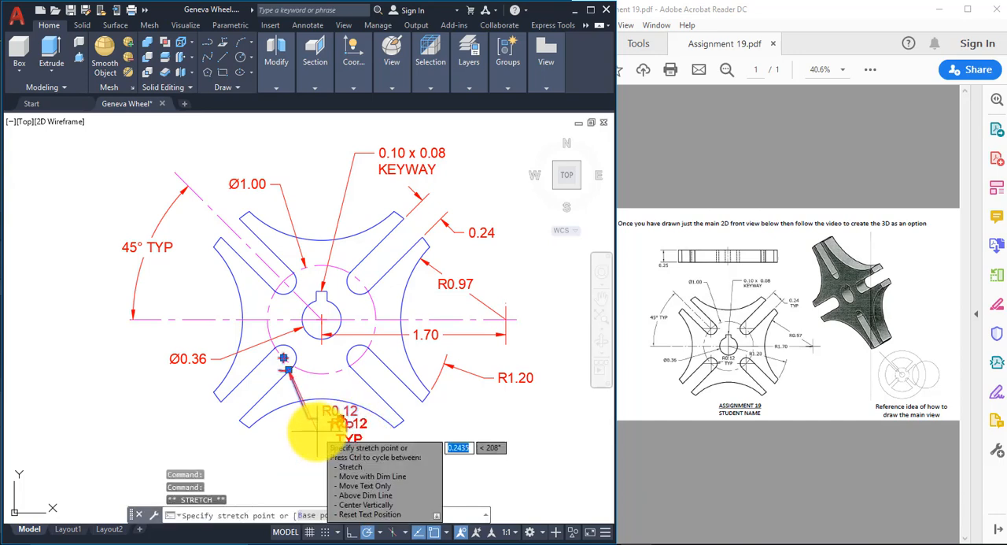
left_click(317, 431)
key("Escape")
key("Escape")
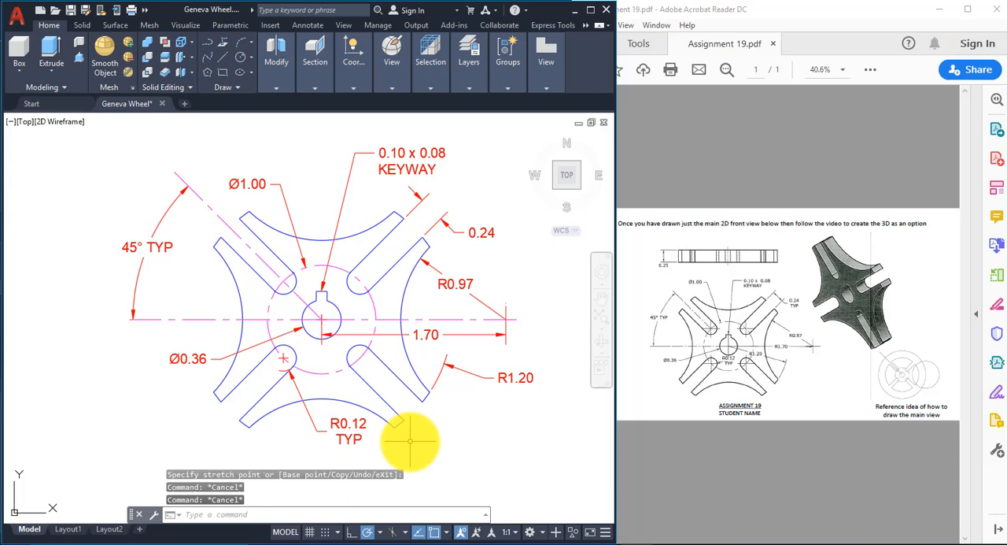
Step: Add TYP on a second line beneath the 0.24 slot width dimension's value
double_click(480, 232)
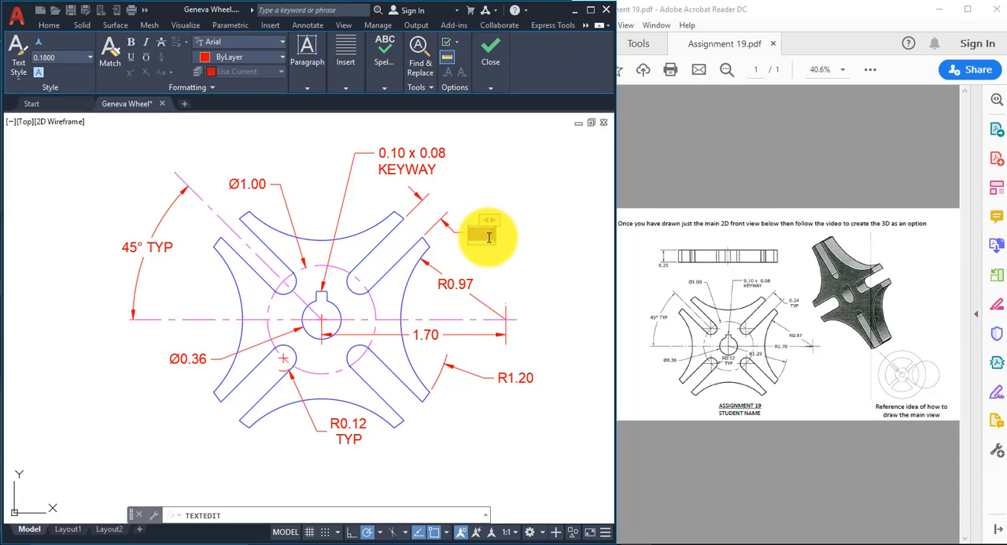
key("Return")
type("TYP")
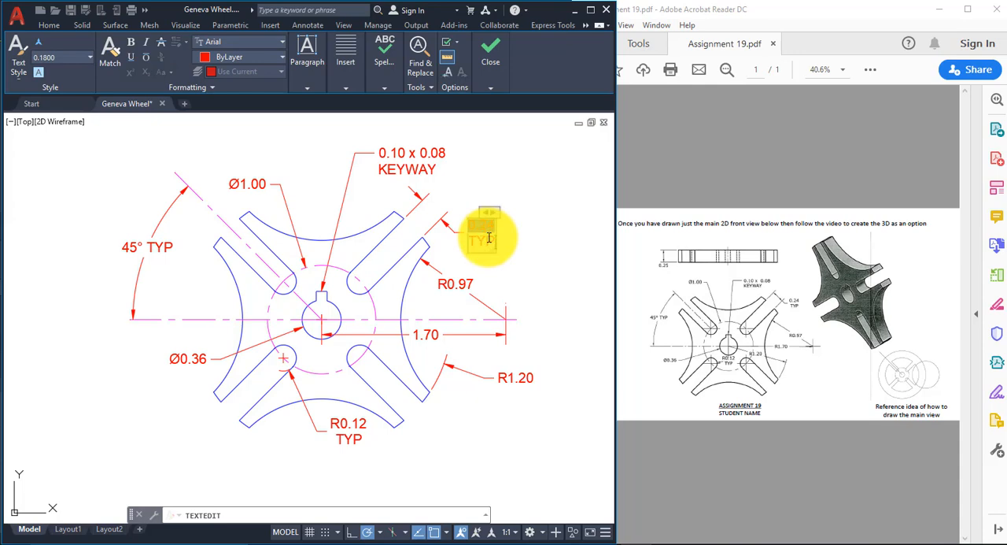
left_click(296, 159)
right_click(296, 159)
left_click(304, 163)
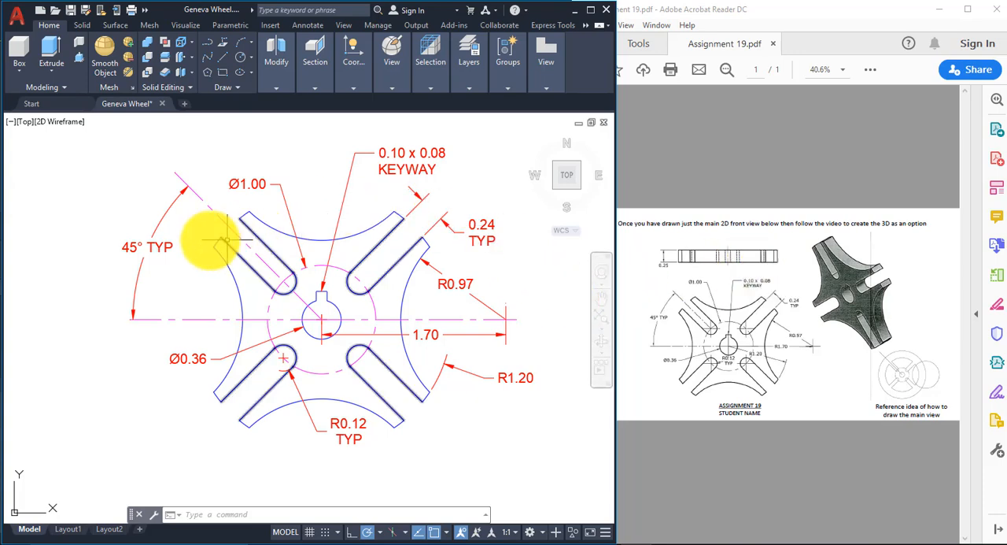
scroll(333, 222, "down", 1)
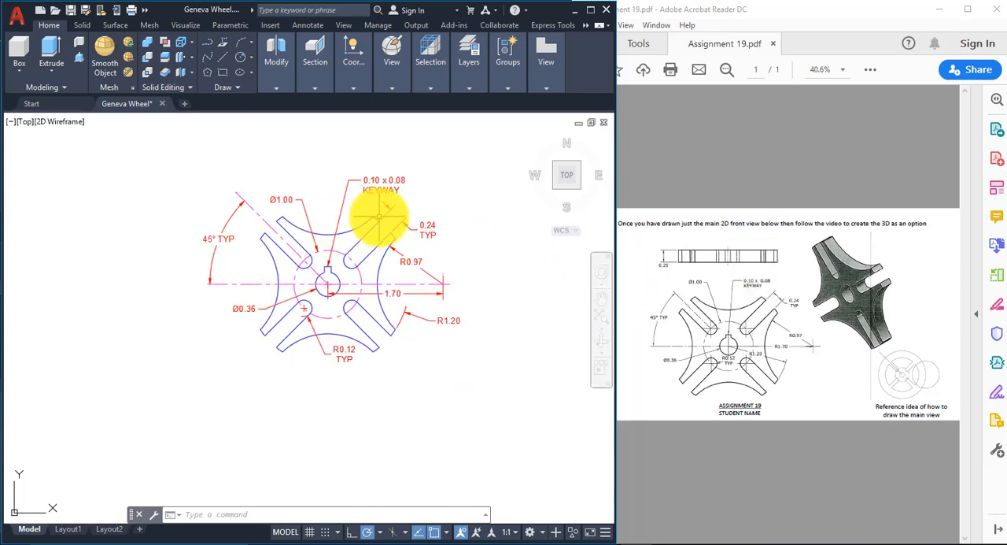
scroll(321, 250, "down", 2)
scroll(321, 251, "up", 2)
middle_click_drag(310, 248, 359, 203)
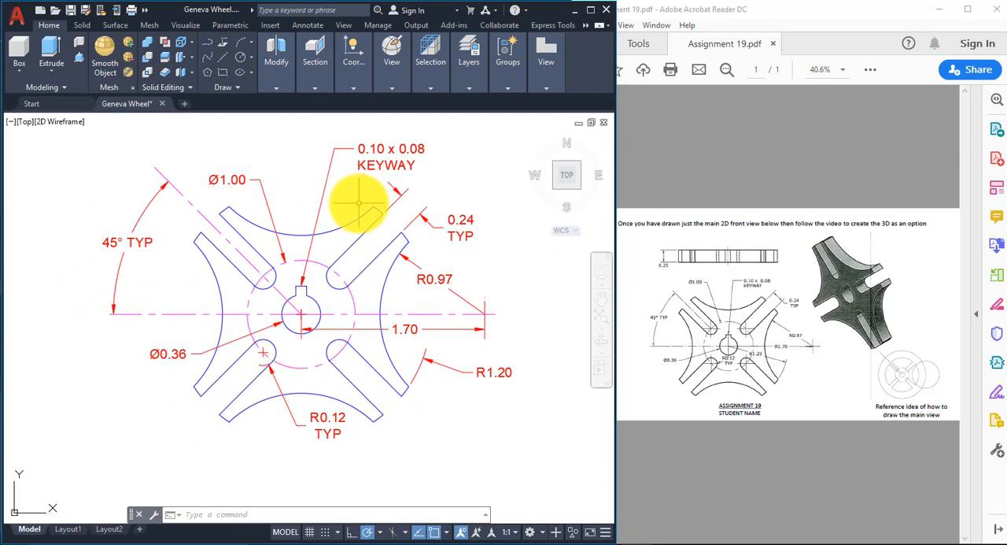